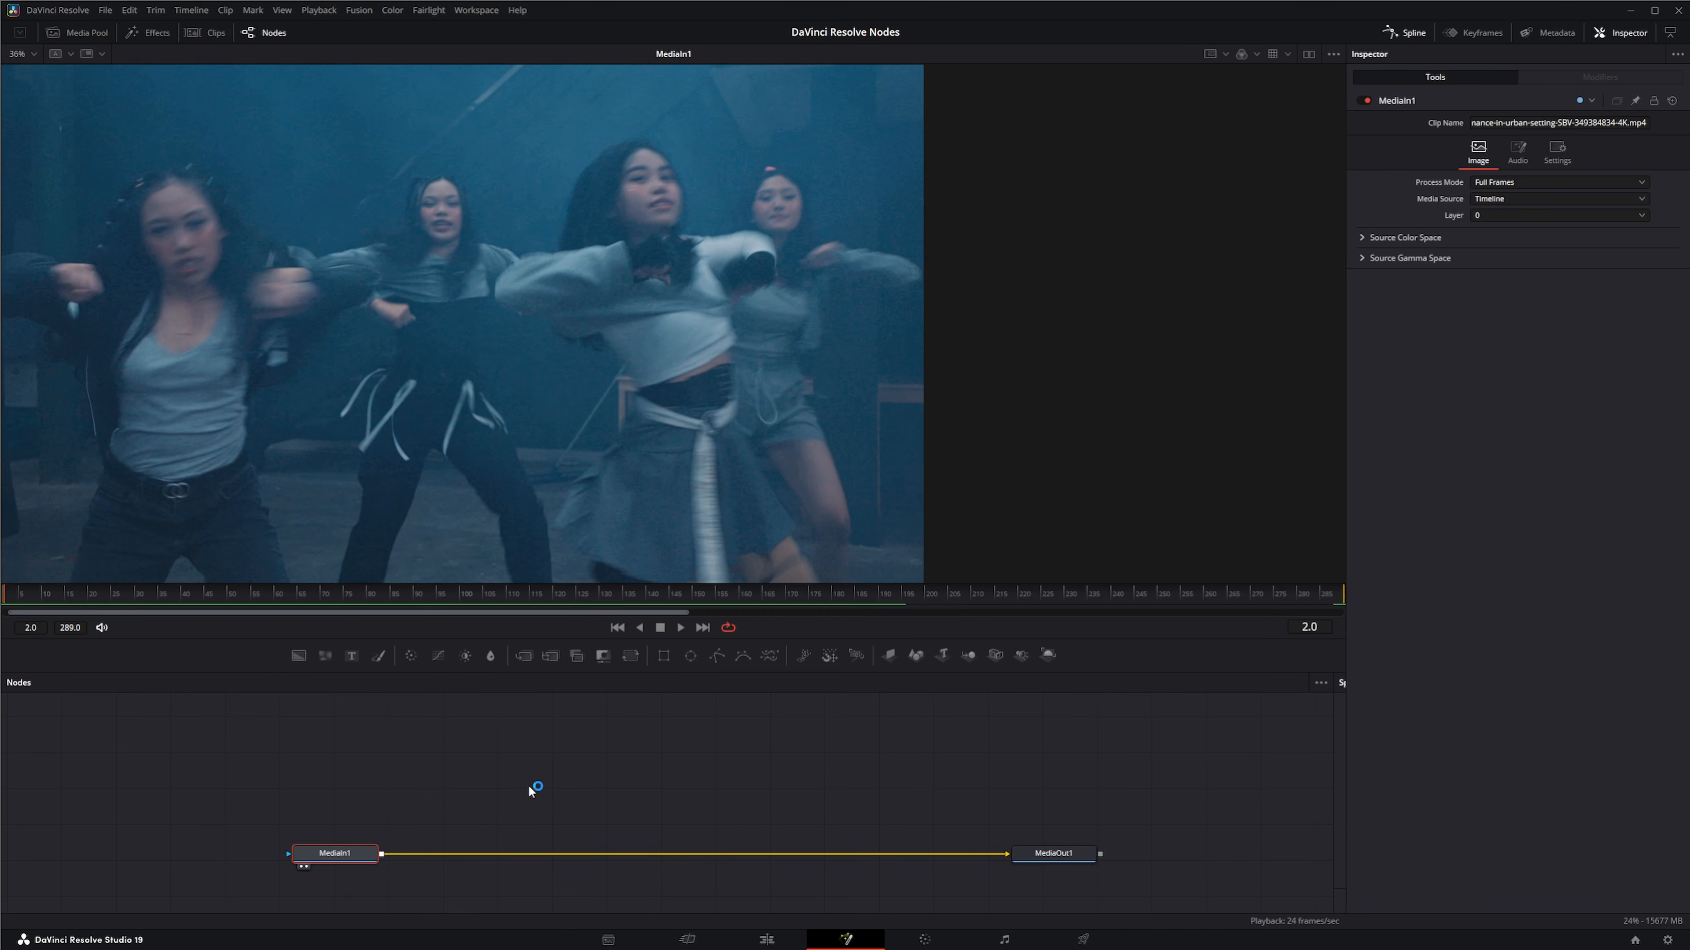
Add an Optical Flow node to the composition and place it above the connection between MediaIn1 and MediaOut1.
left_click(531, 790)
key("shift+space")
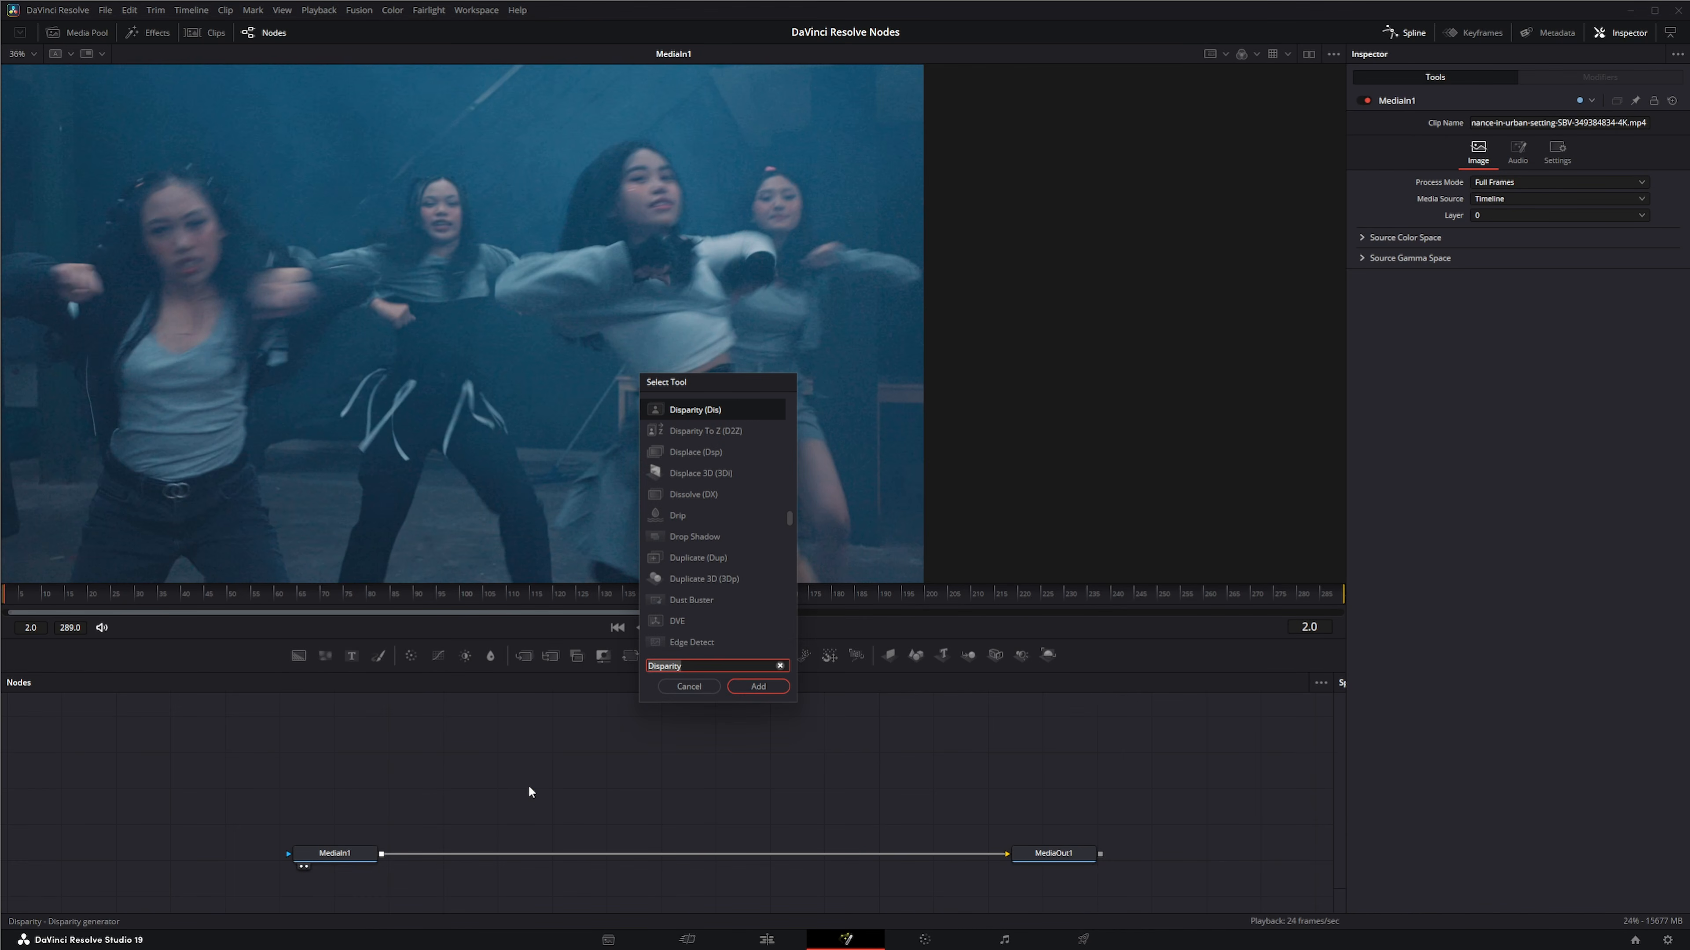
type("opt")
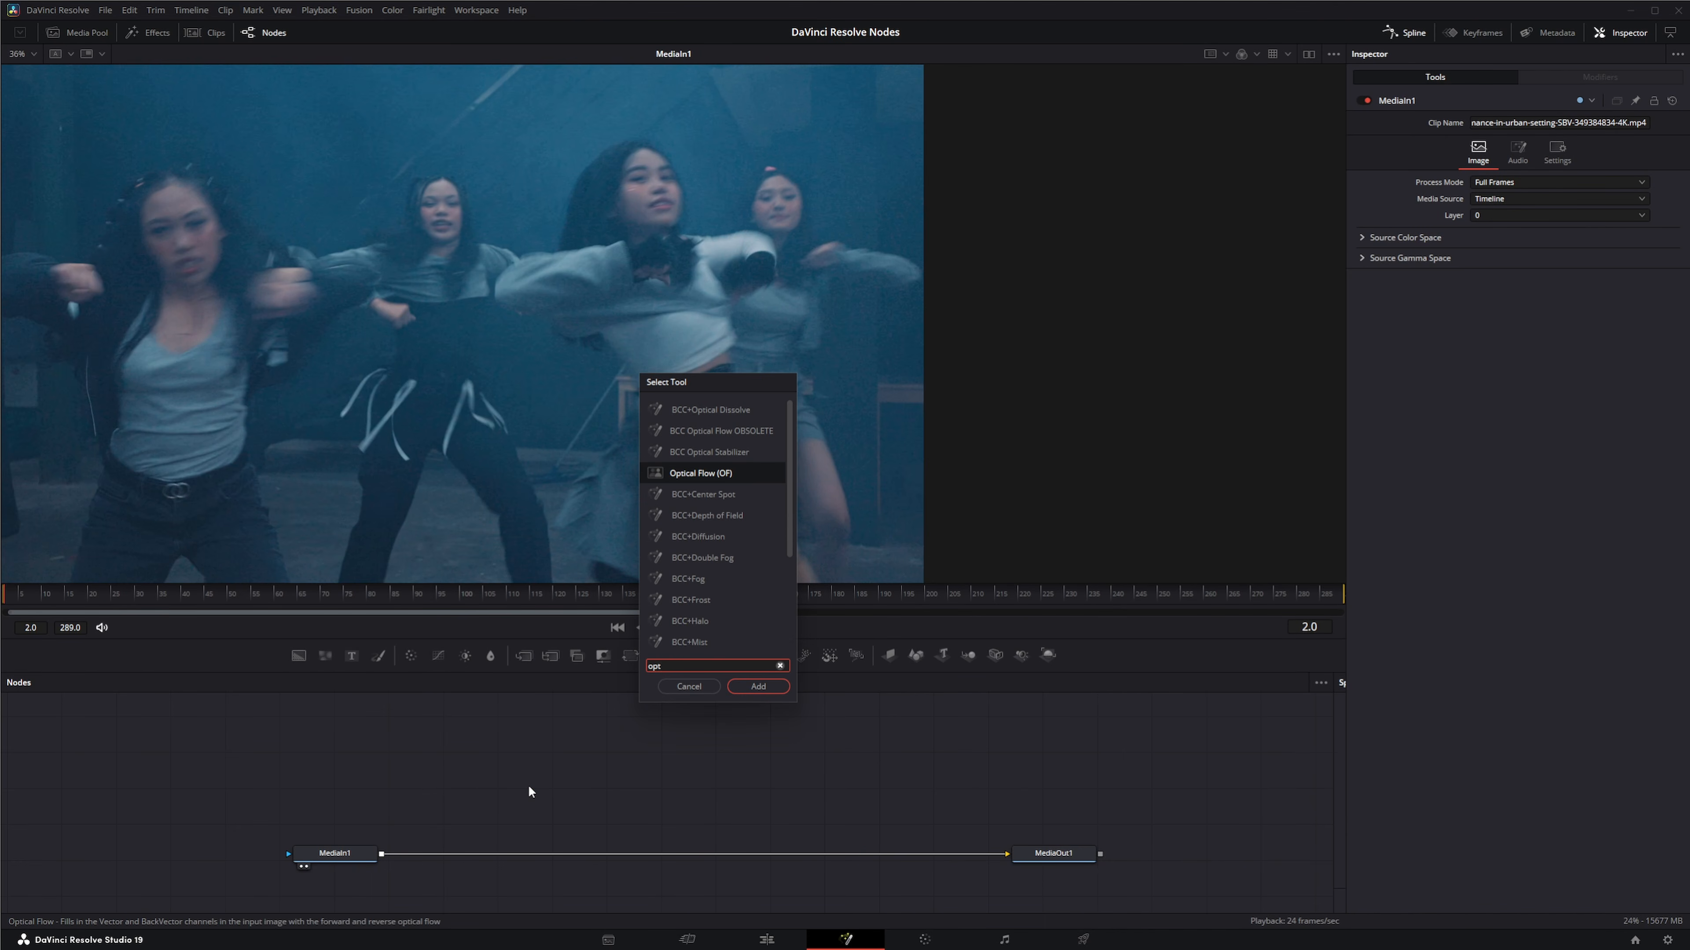
key("Return")
left_click_drag(552, 787, 612, 806)
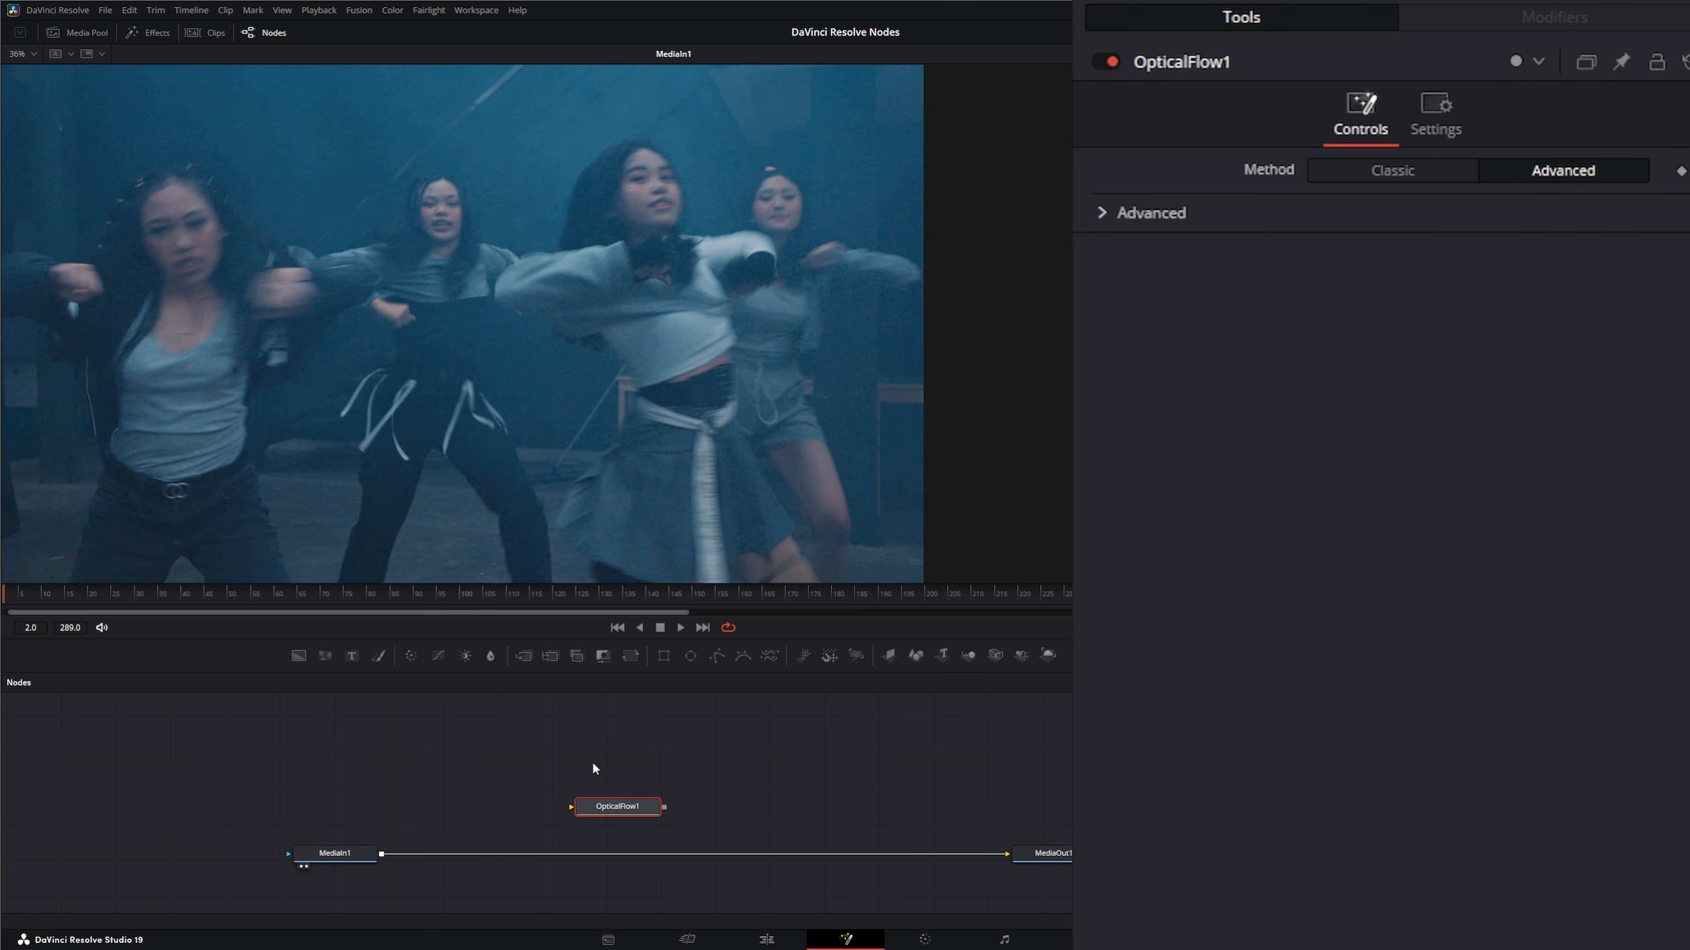
Examine which viewer channels MediaIn1 offers, keeping the Color channel displayed.
left_click(462, 760)
left_click(360, 848)
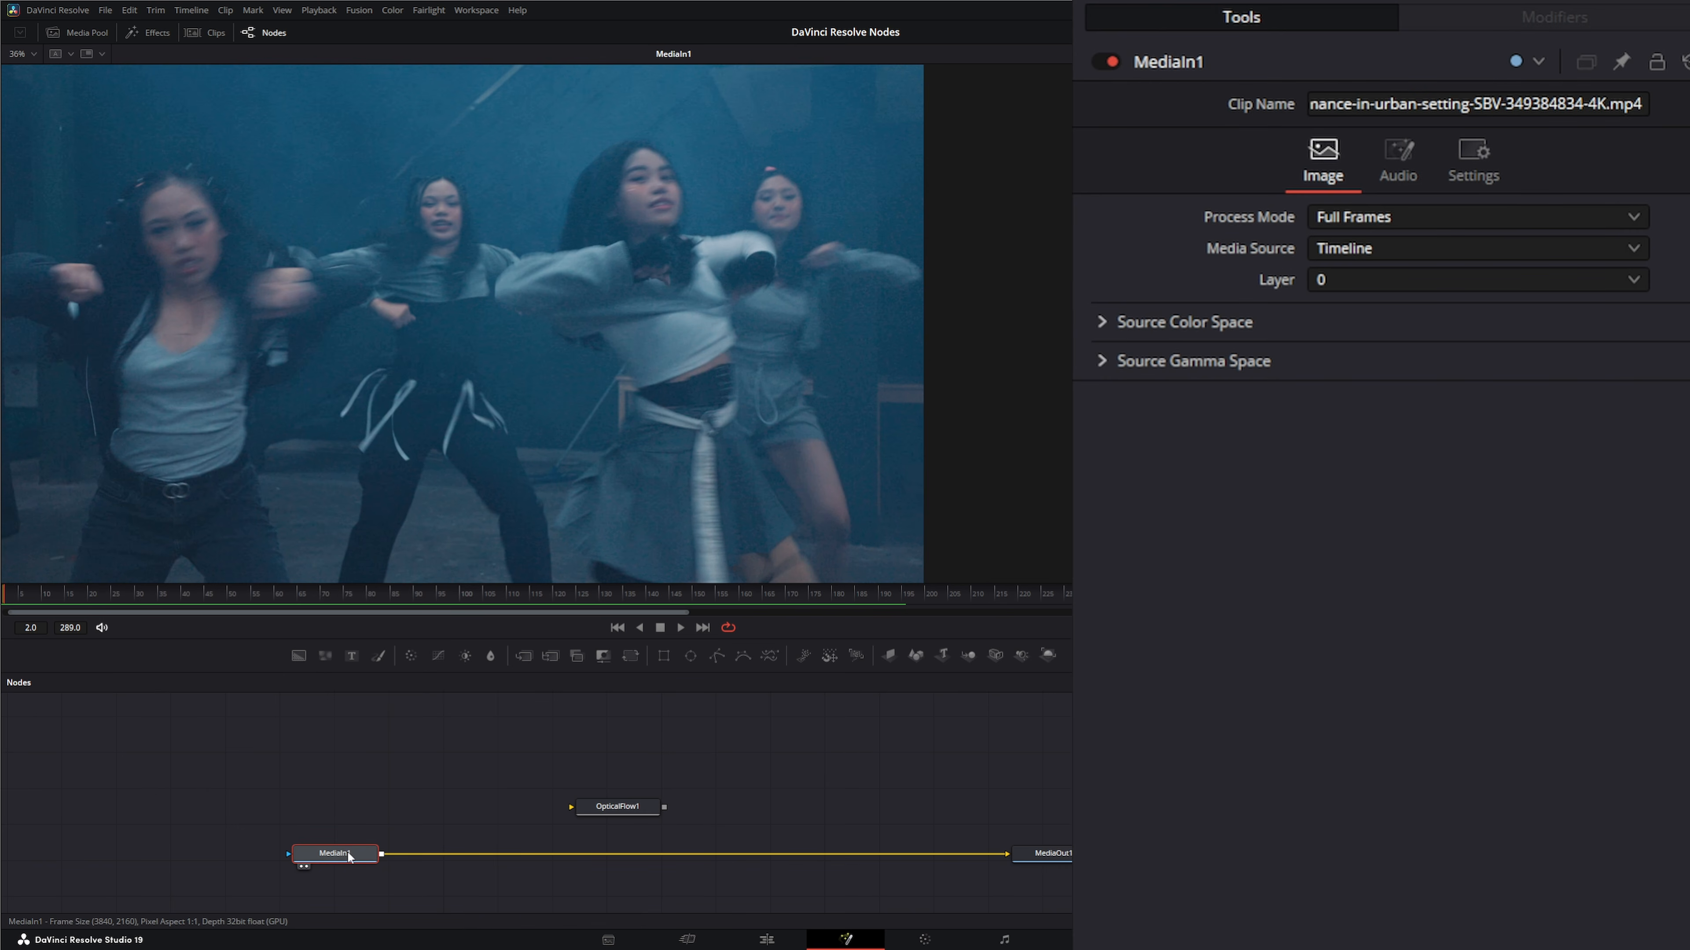
right_click(137, 286)
mouse_move(173, 307)
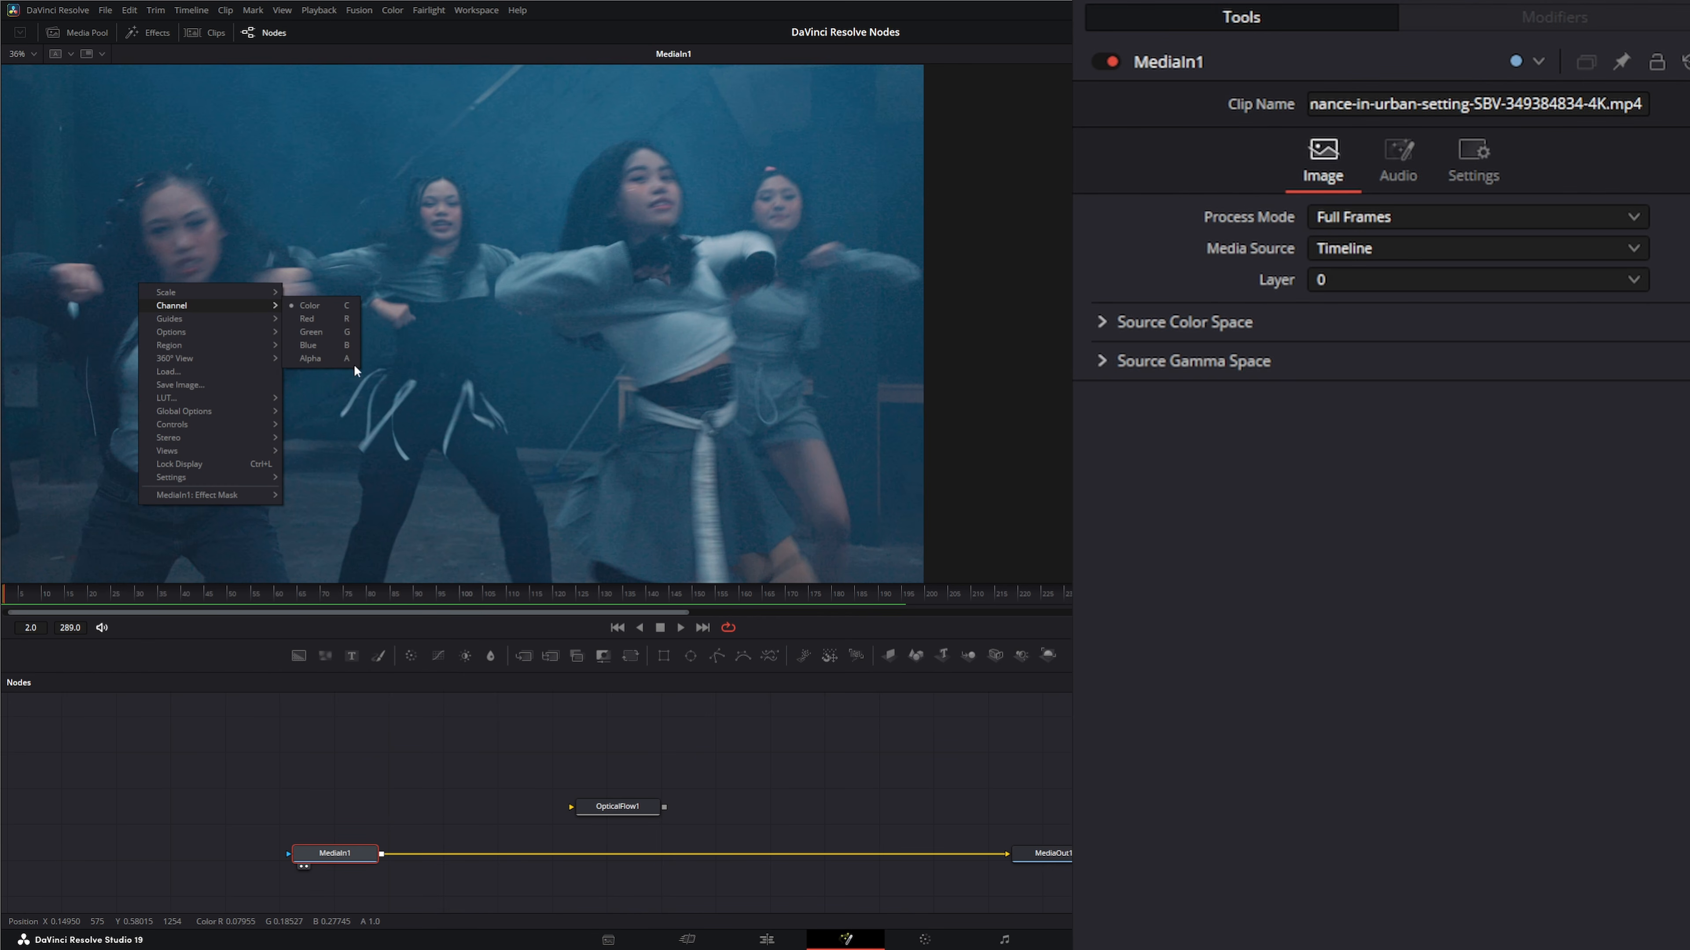
left_click(313, 303)
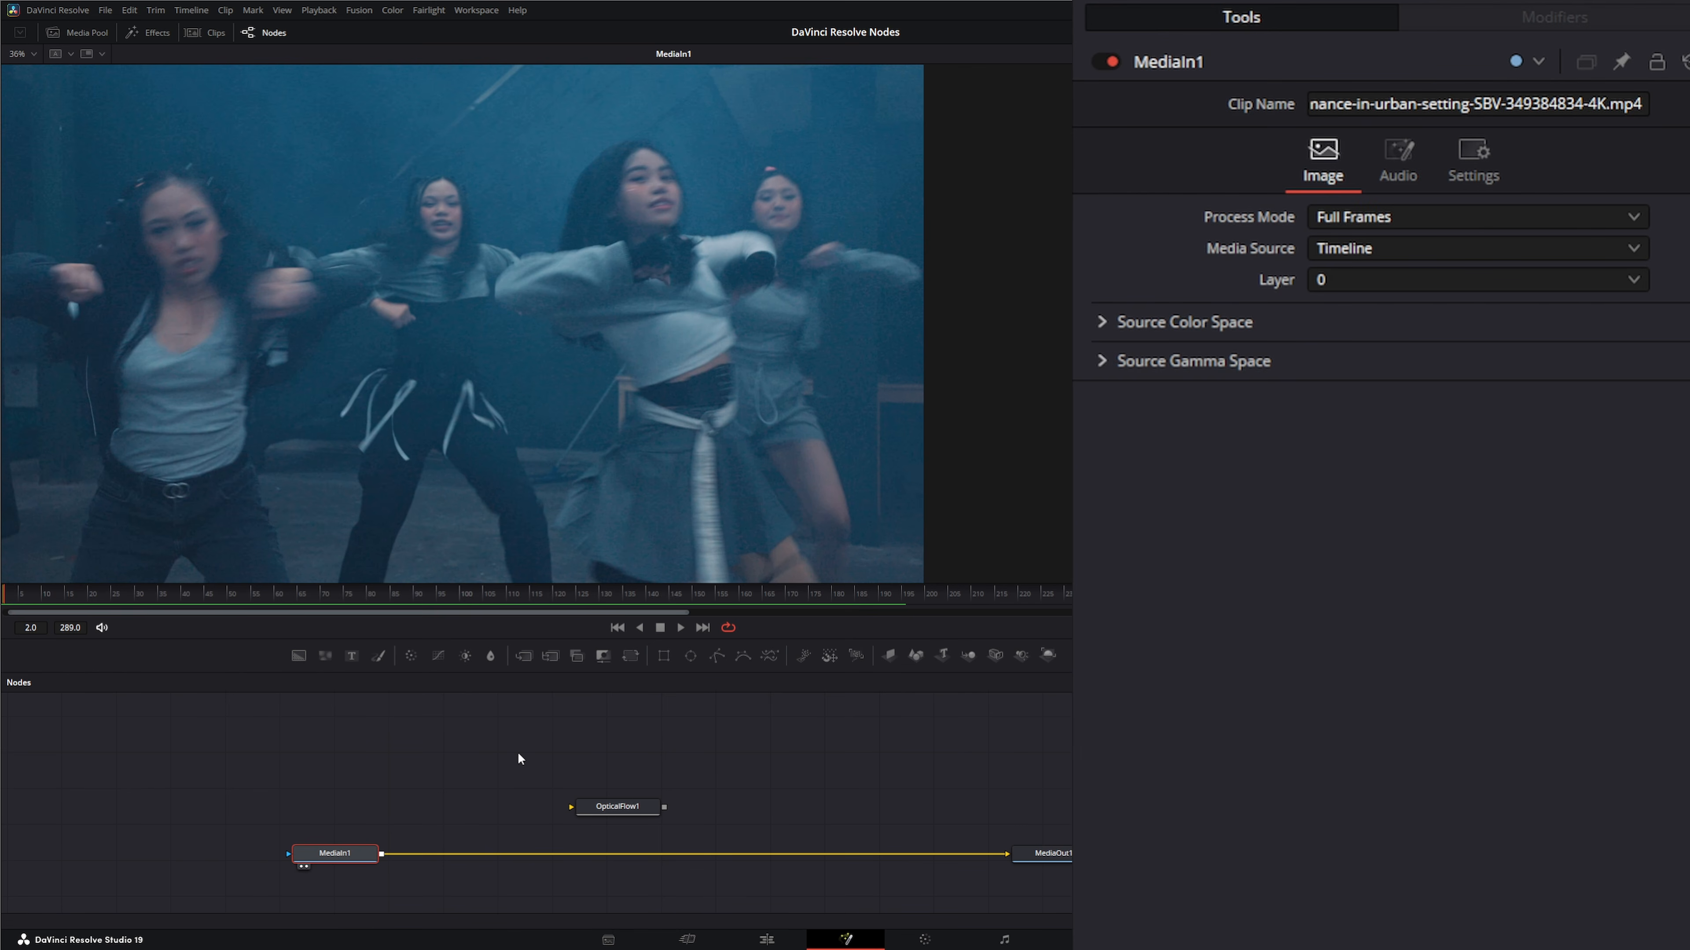
Insert the OpticalFlow1 node into the connection between MediaIn1 and MediaOut1.
left_click_drag(518, 753, 695, 828)
left_click_drag(621, 806, 508, 800)
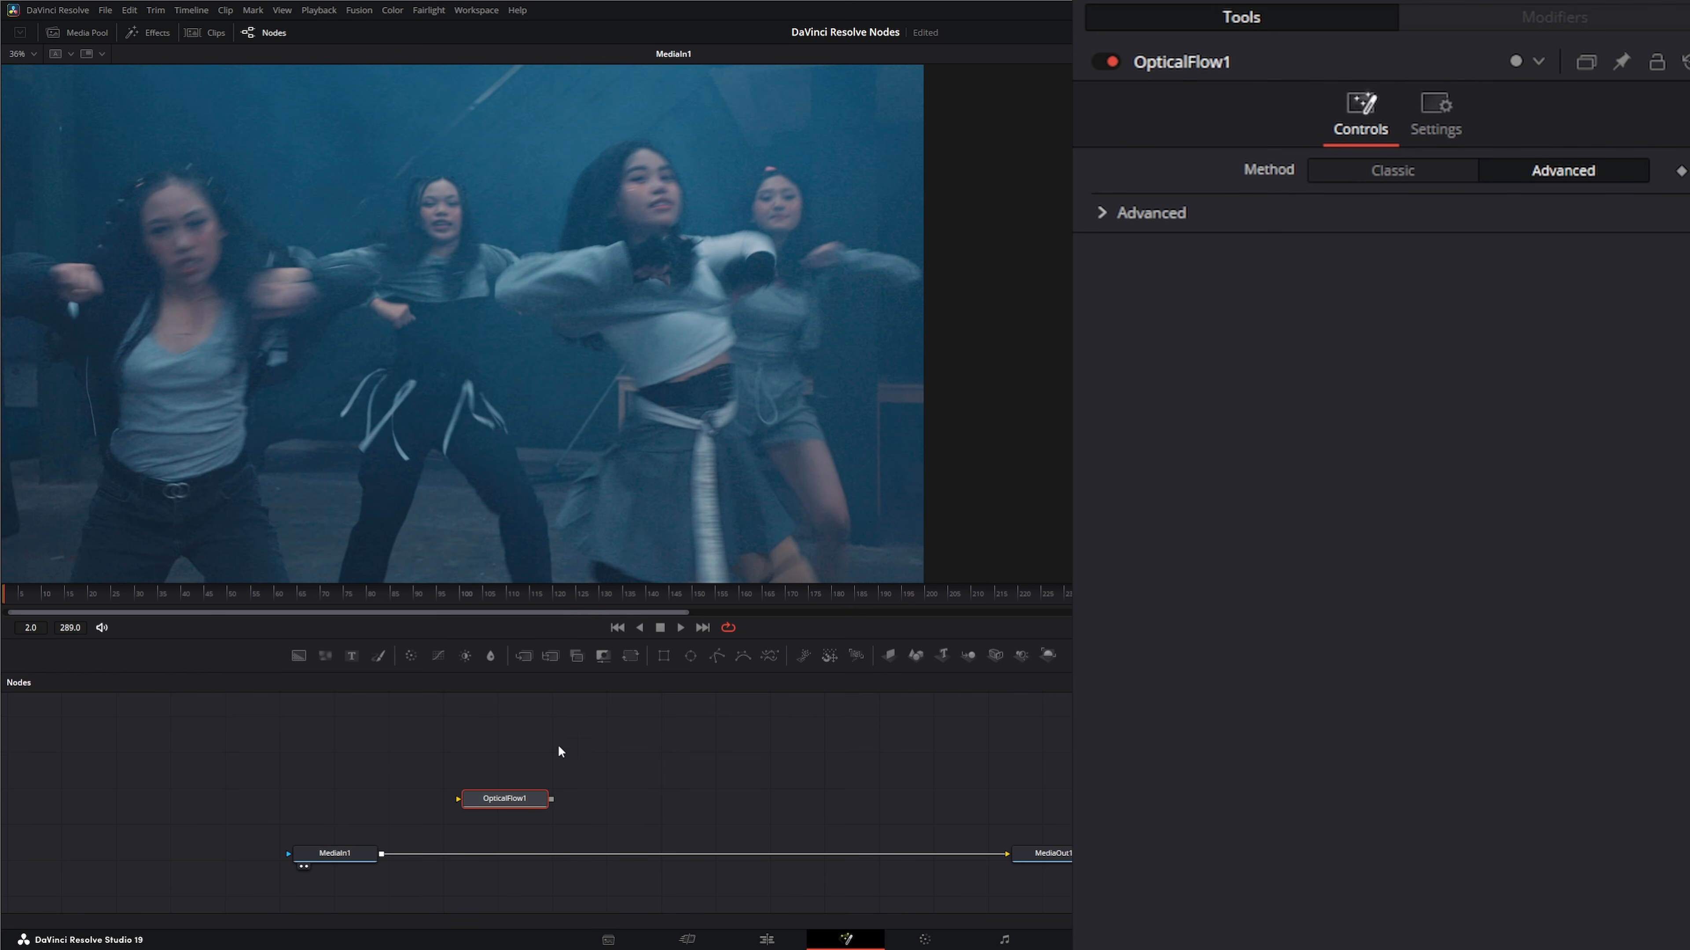
left_click_drag(416, 757, 540, 791)
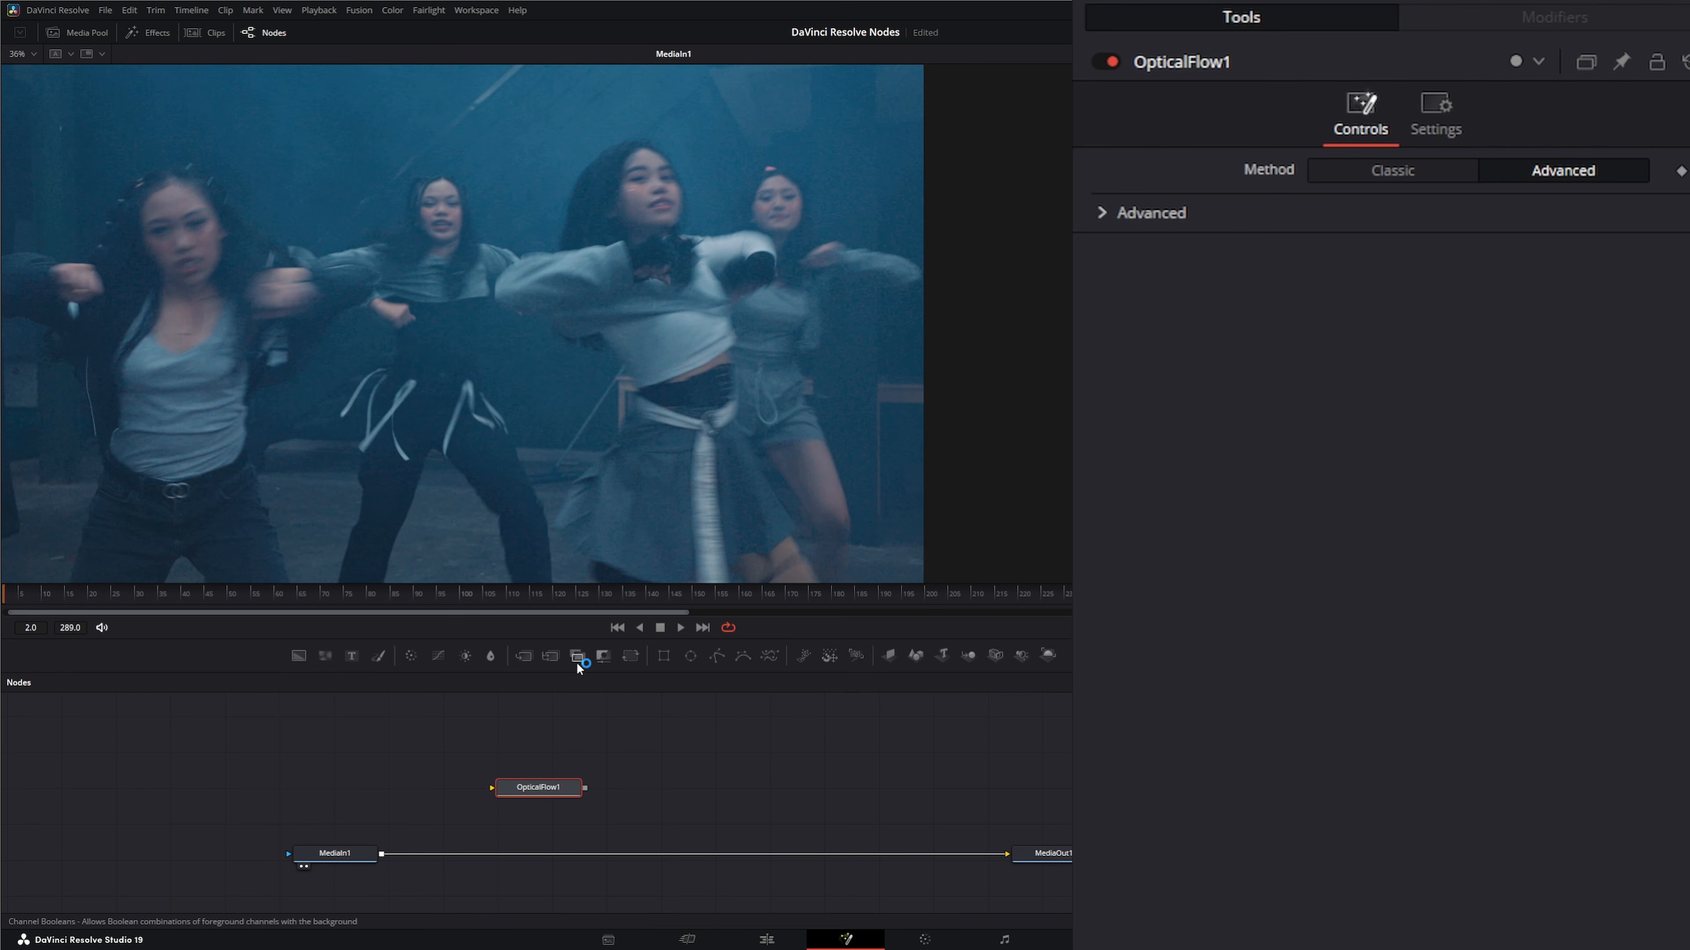
left_click_drag(542, 789, 507, 856)
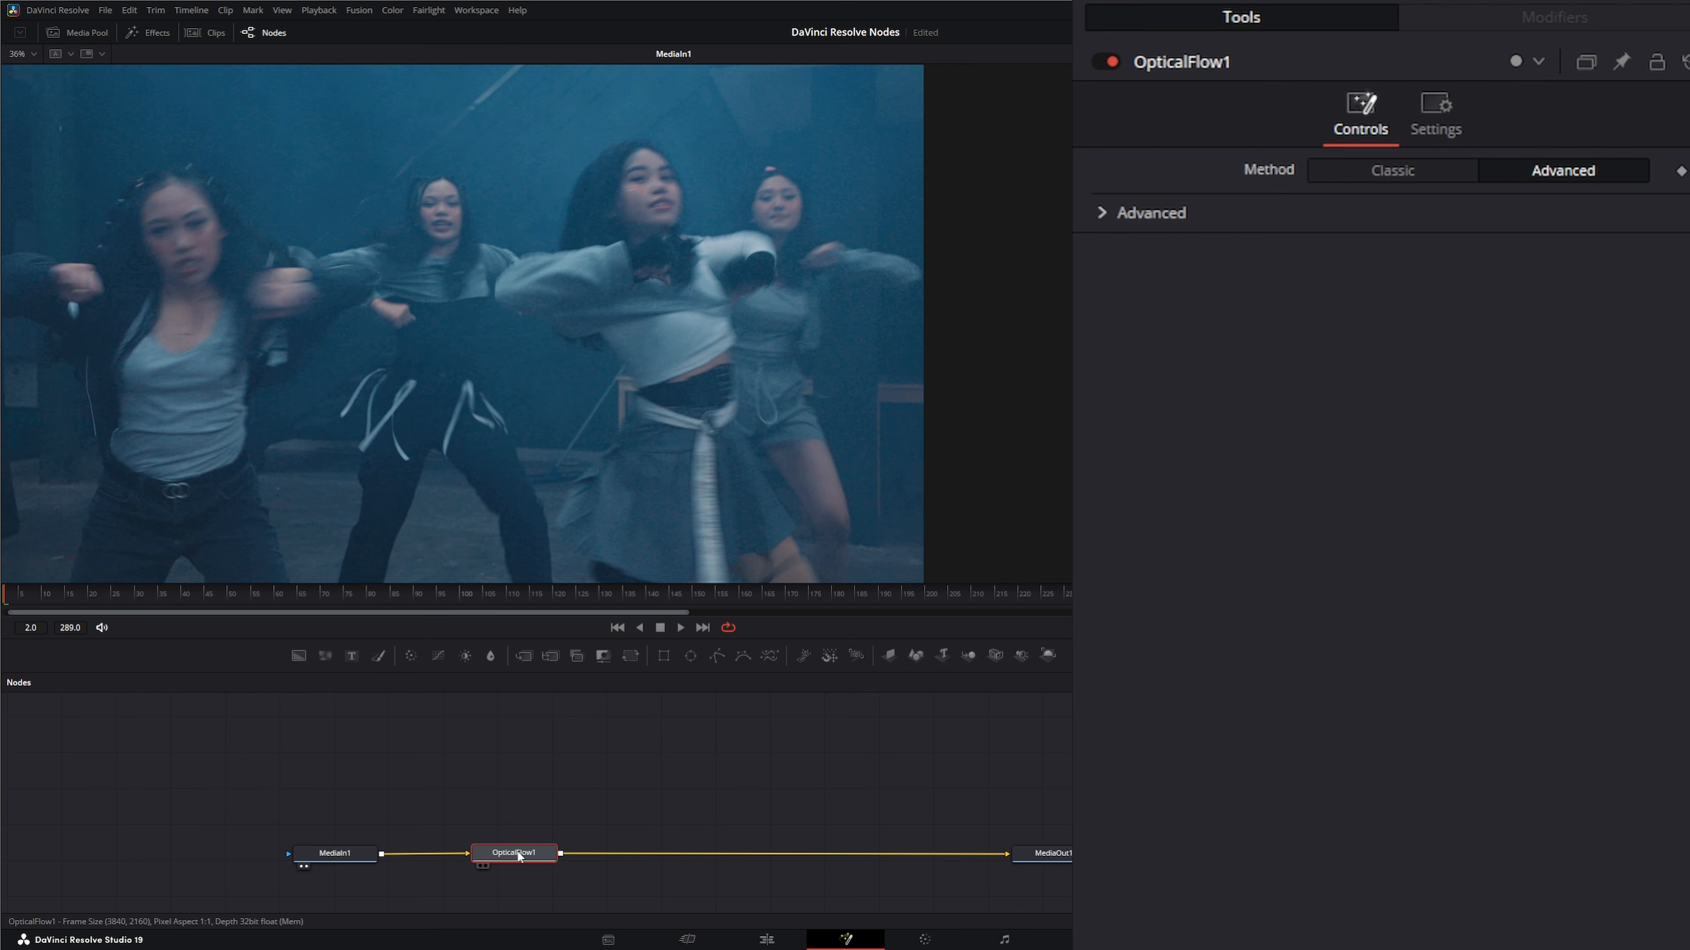
View OpticalFlow1 in the viewer and examine its available channels, including the vector and back-vector channels.
right_click(347, 339)
left_click(390, 356)
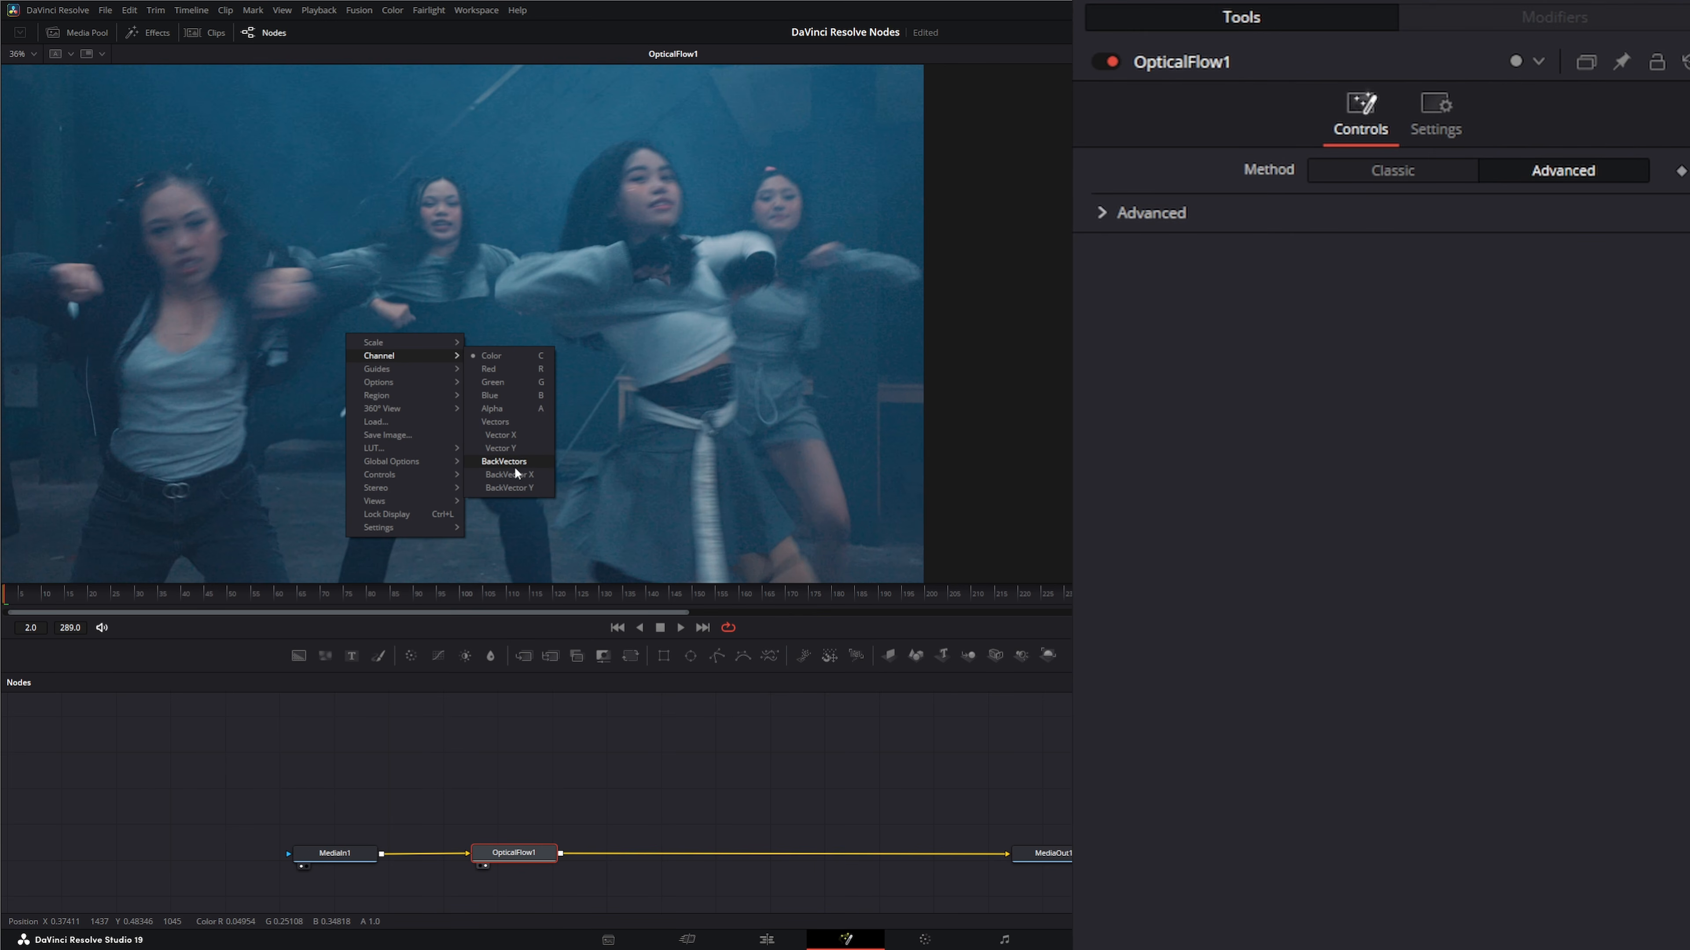
left_click(576, 836)
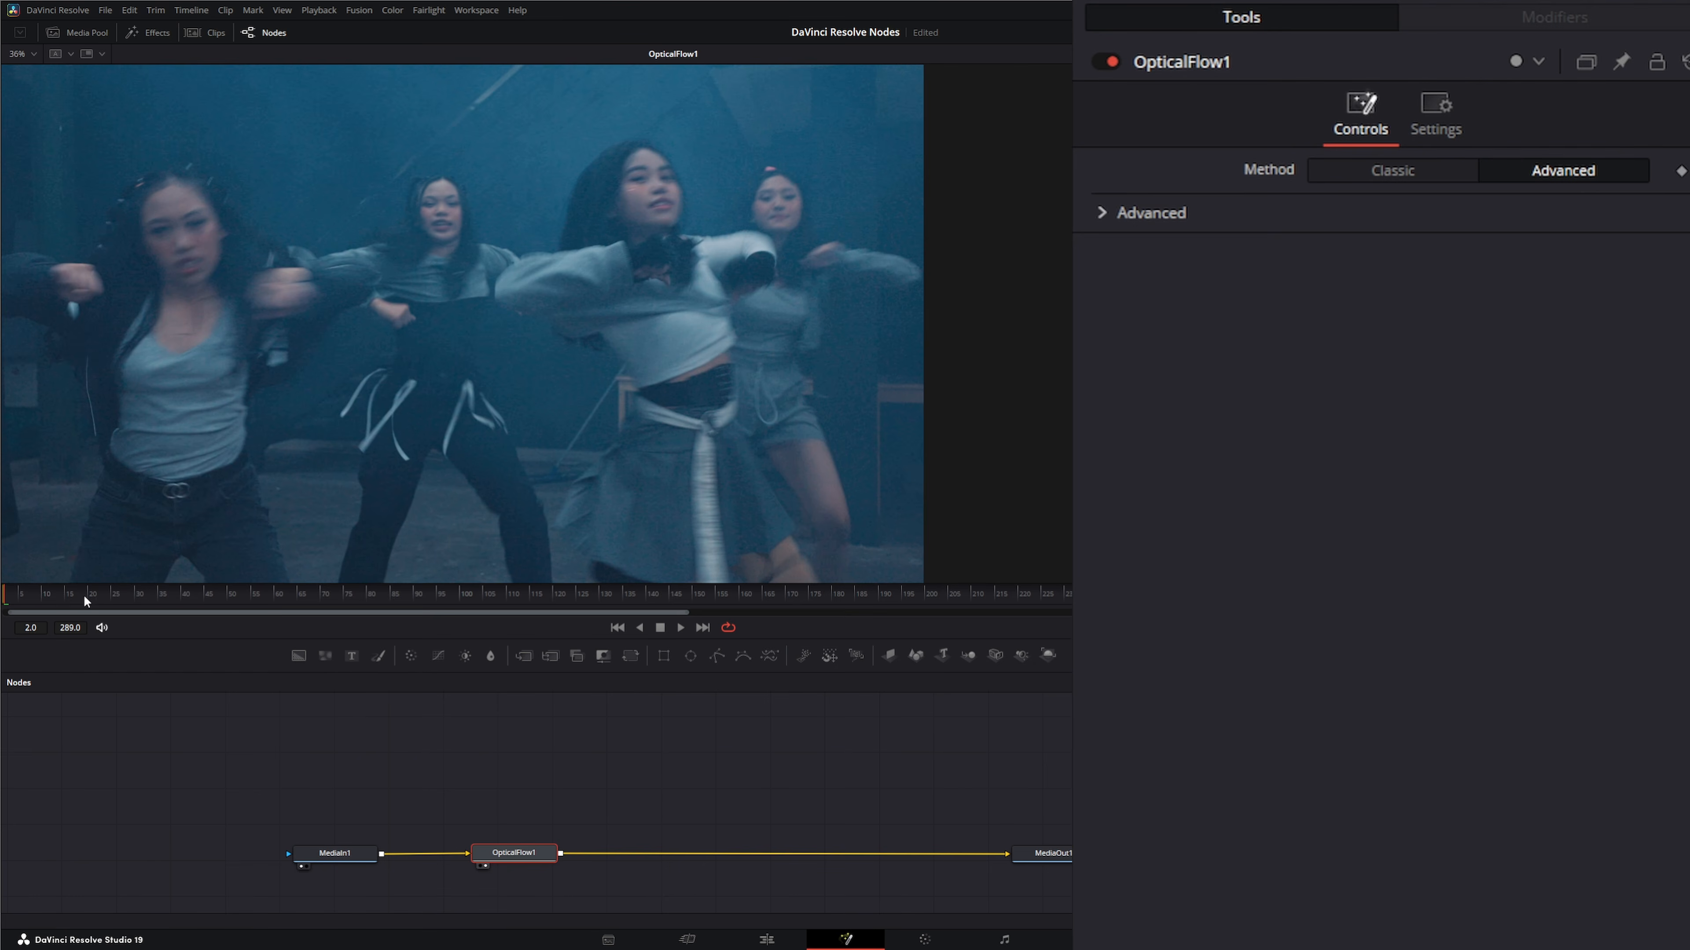
Scrub the clip and step frame by frame to about frame 53, examining the dancers' fast arm motion.
left_click_drag(83, 594, 249, 597)
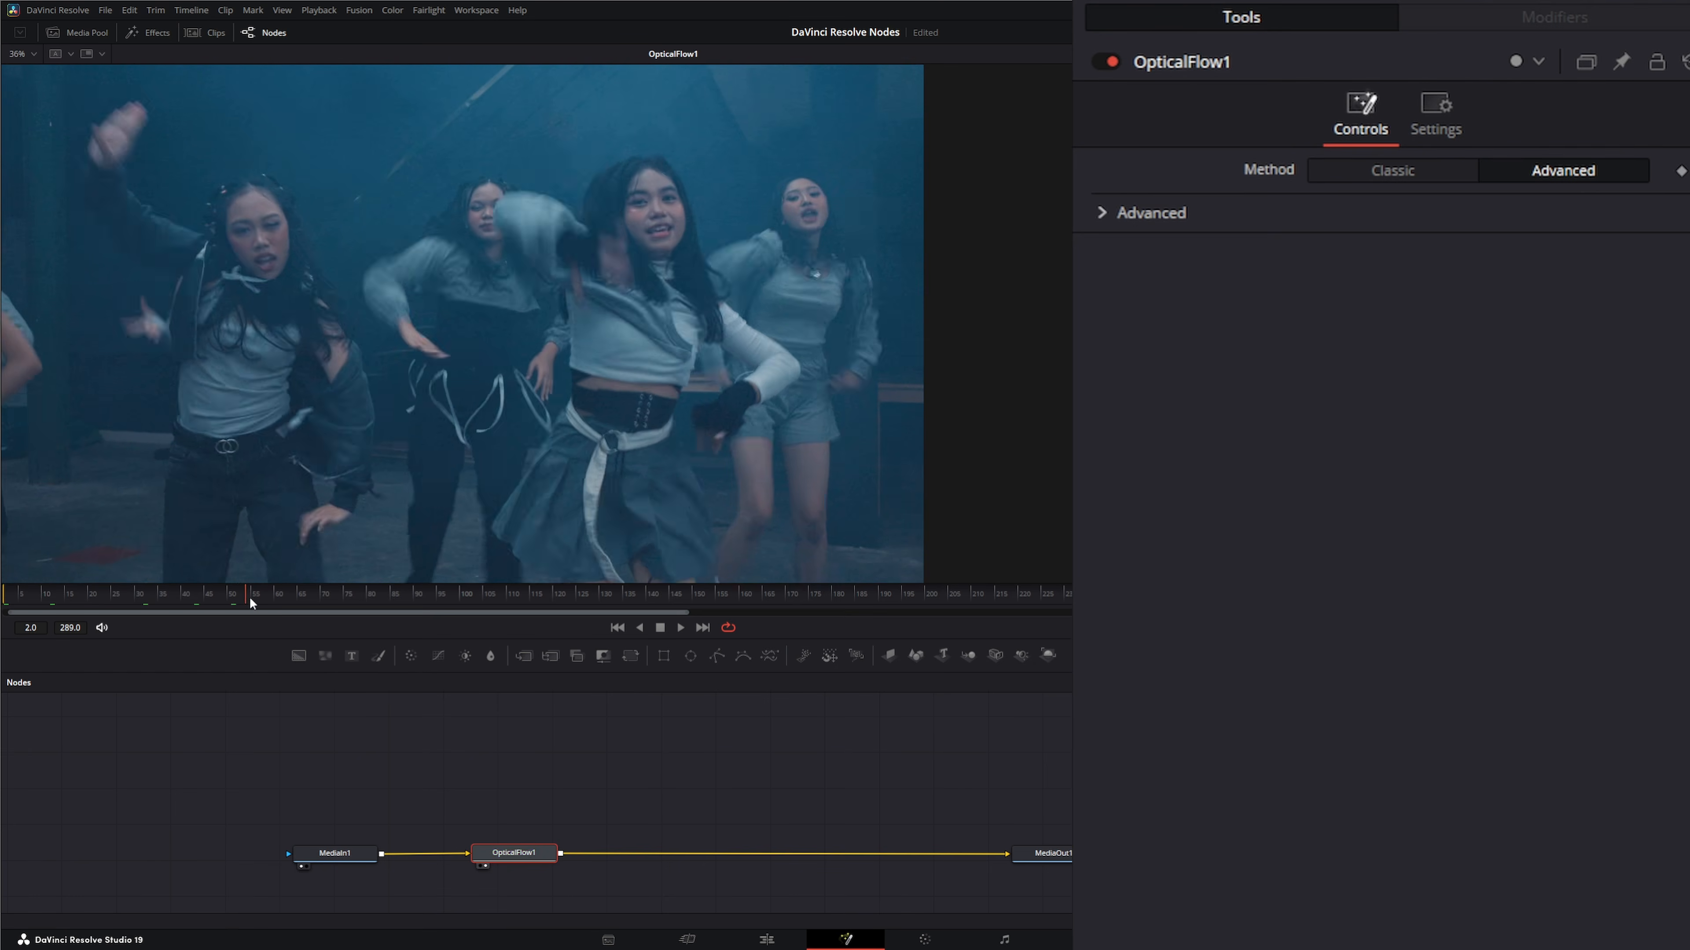
left_click_drag(249, 598, 218, 597)
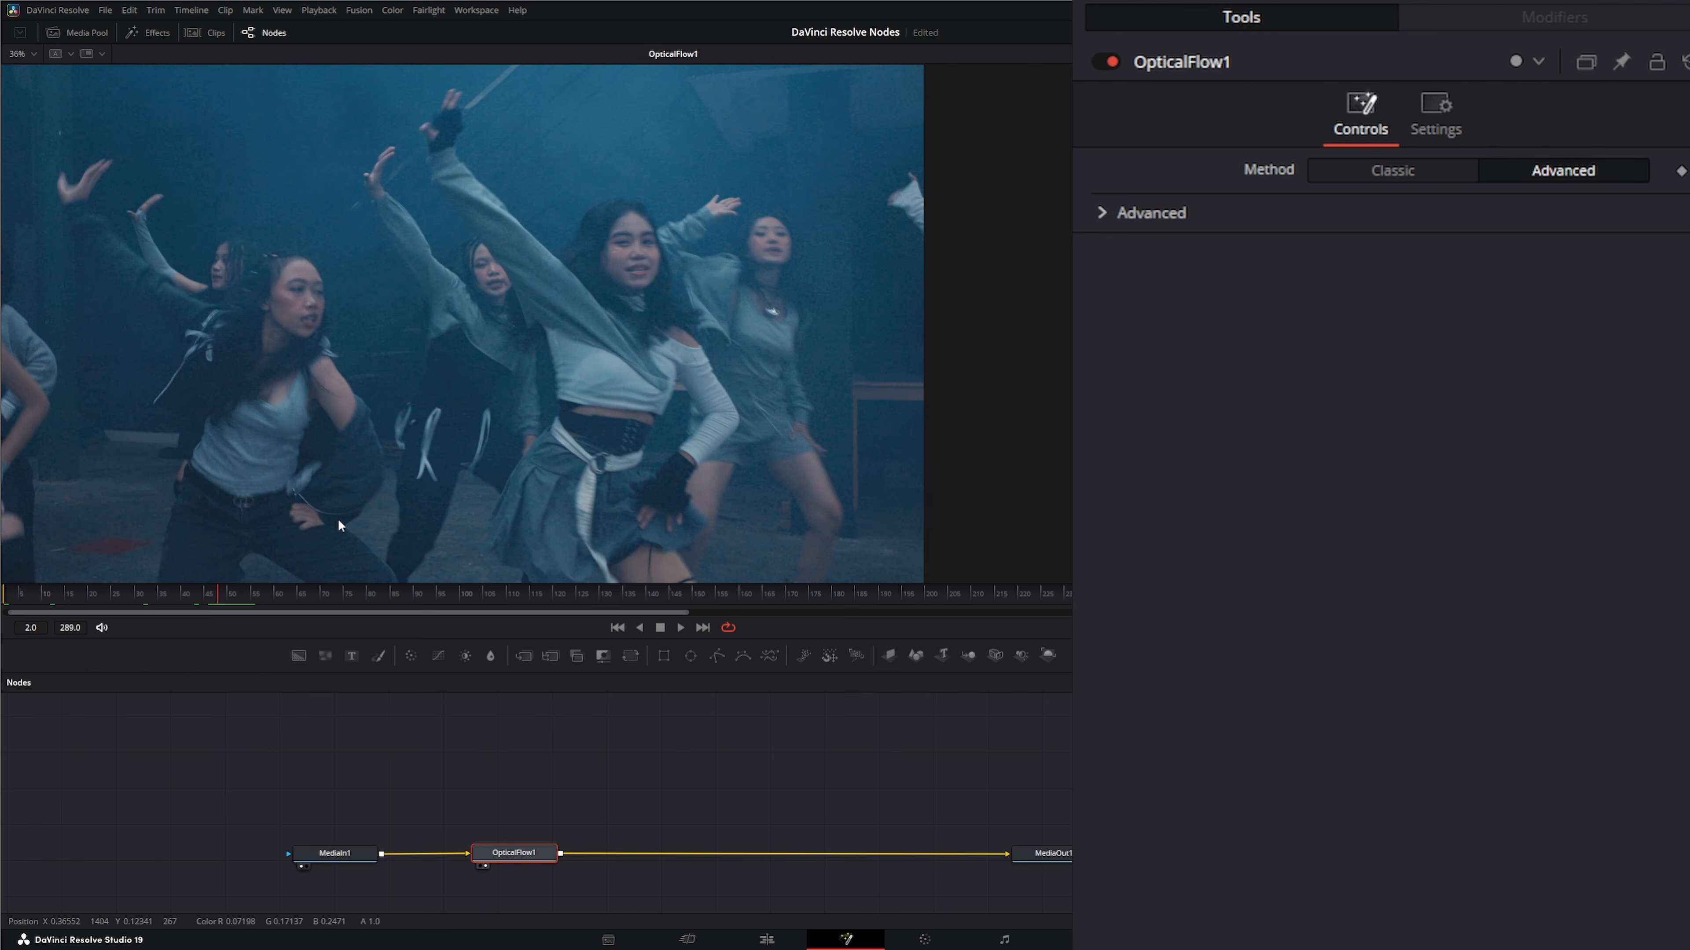
key("Right")
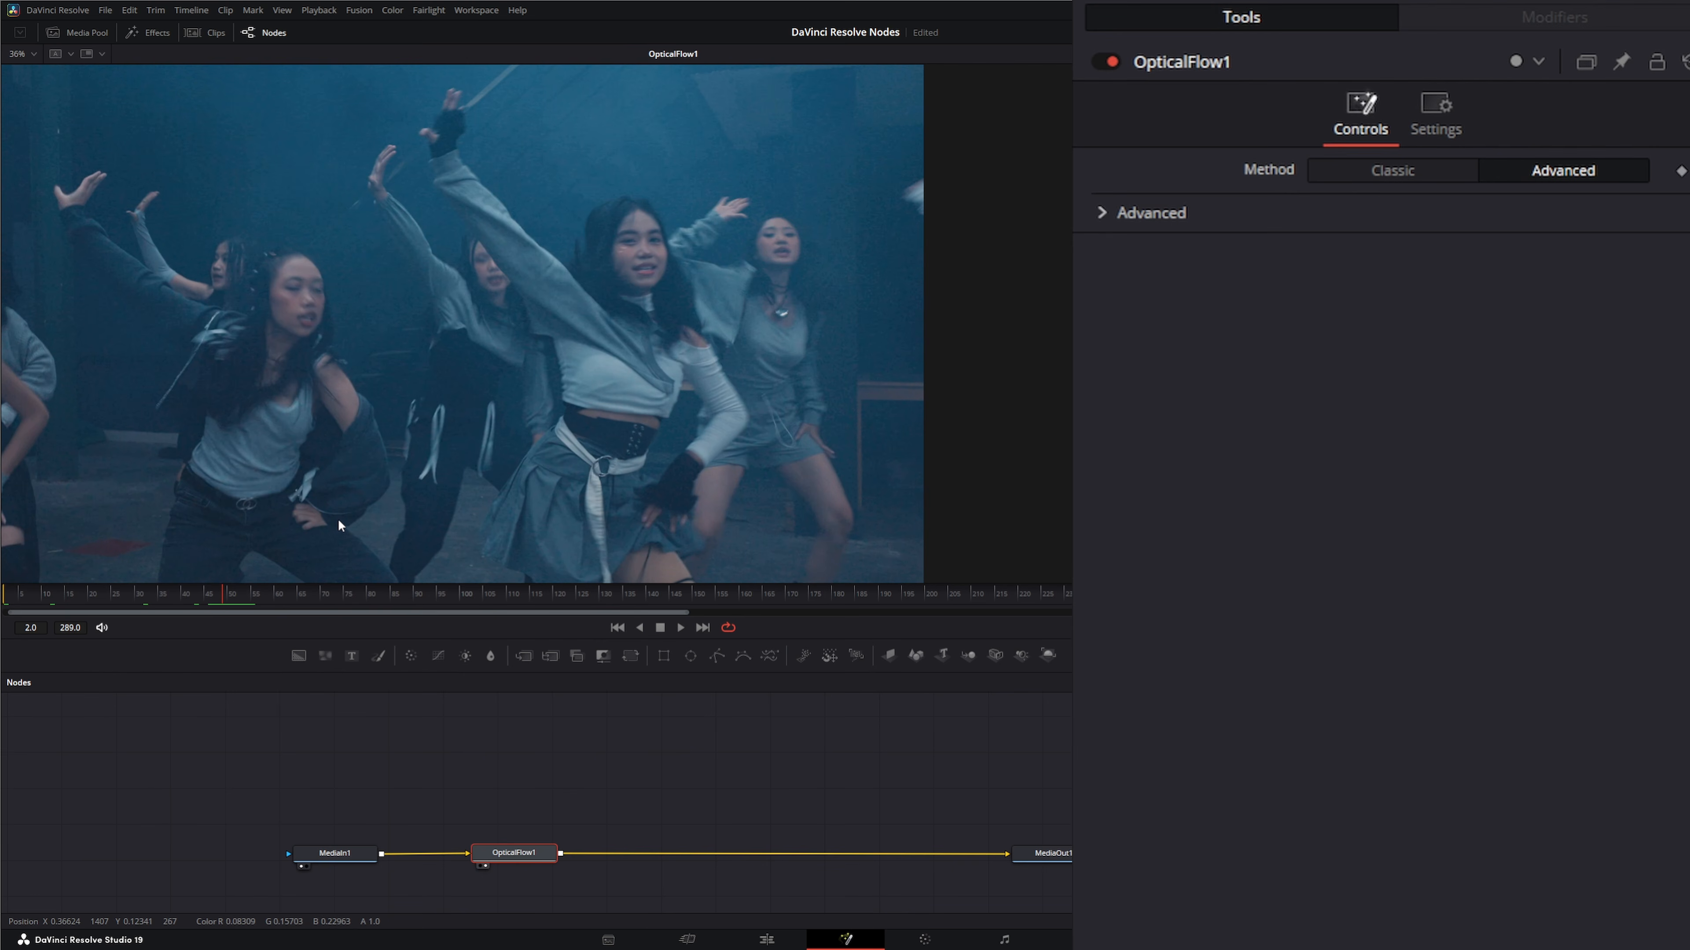
mouse_move(225, 597)
left_mouse_down()
mouse_move(272, 600)
mouse_move(243, 601)
left_mouse_up()
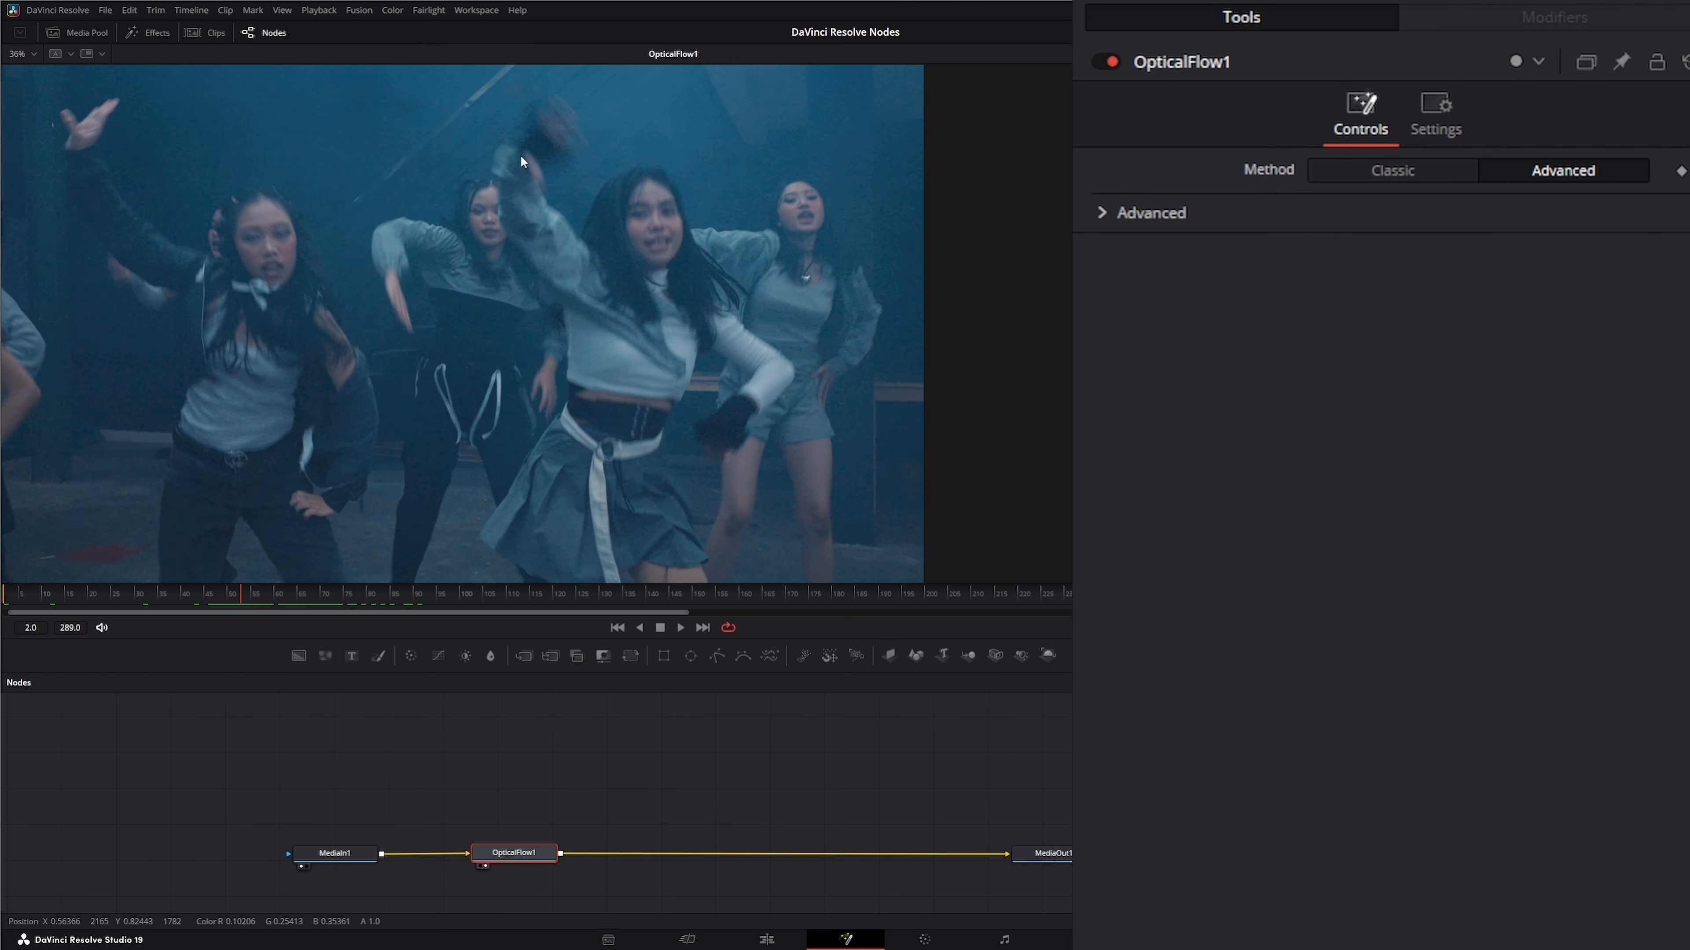
key("Right")
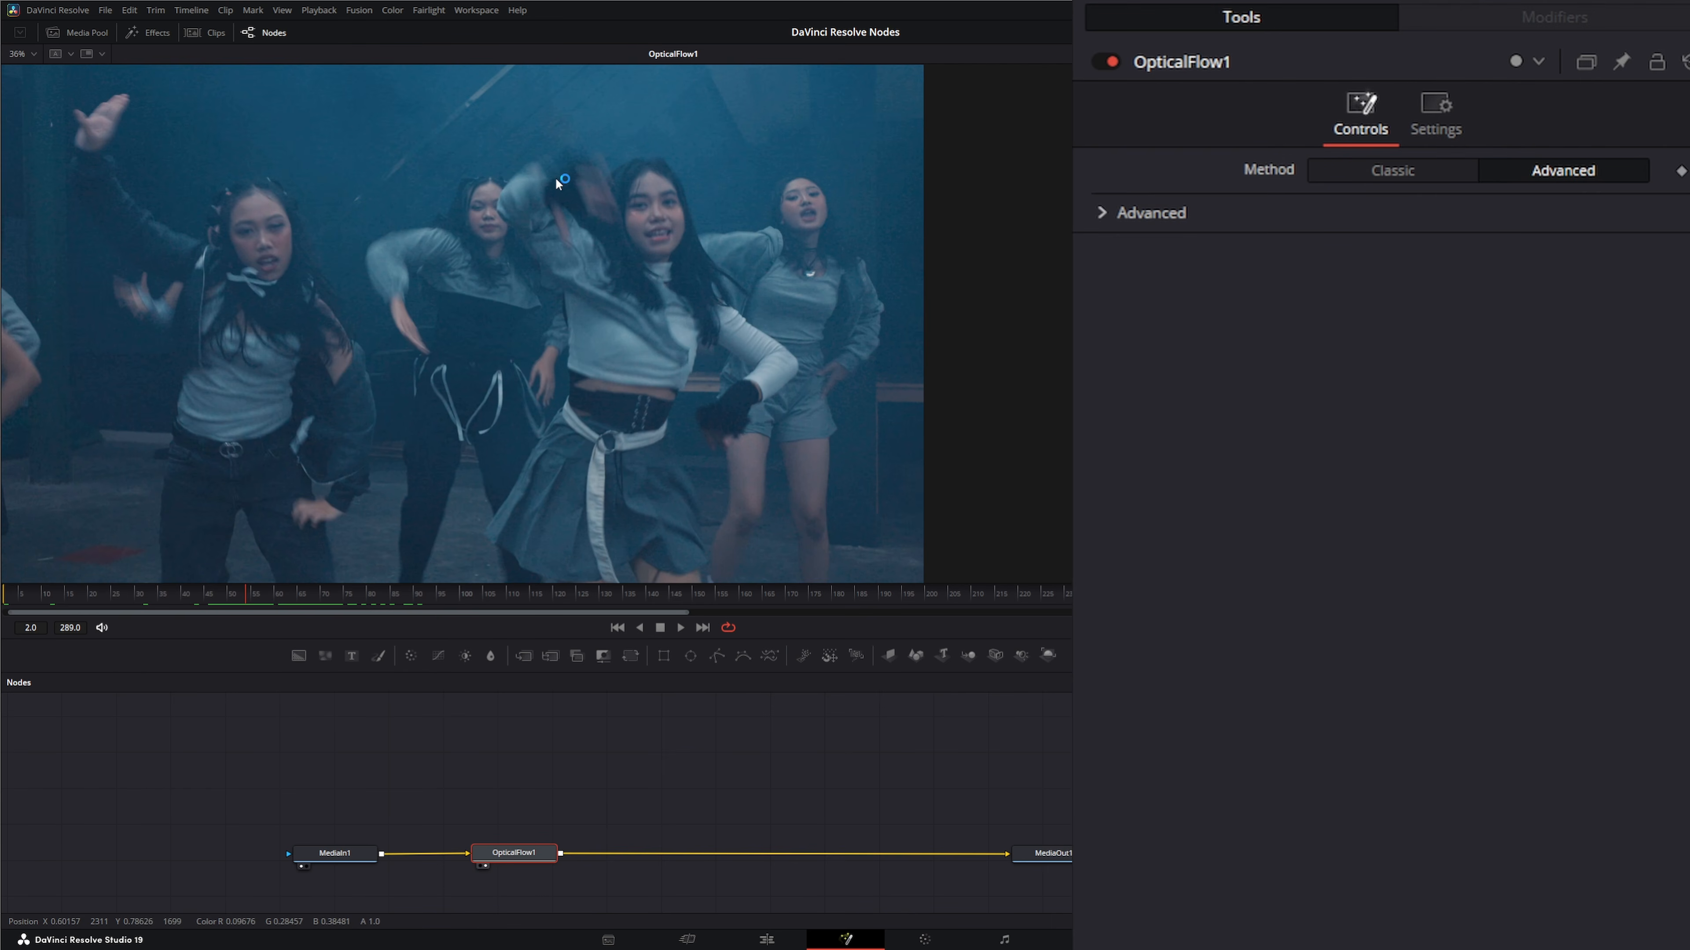
Display the Vectors channel of OpticalFlow1 in the viewer.
right_click(317, 300)
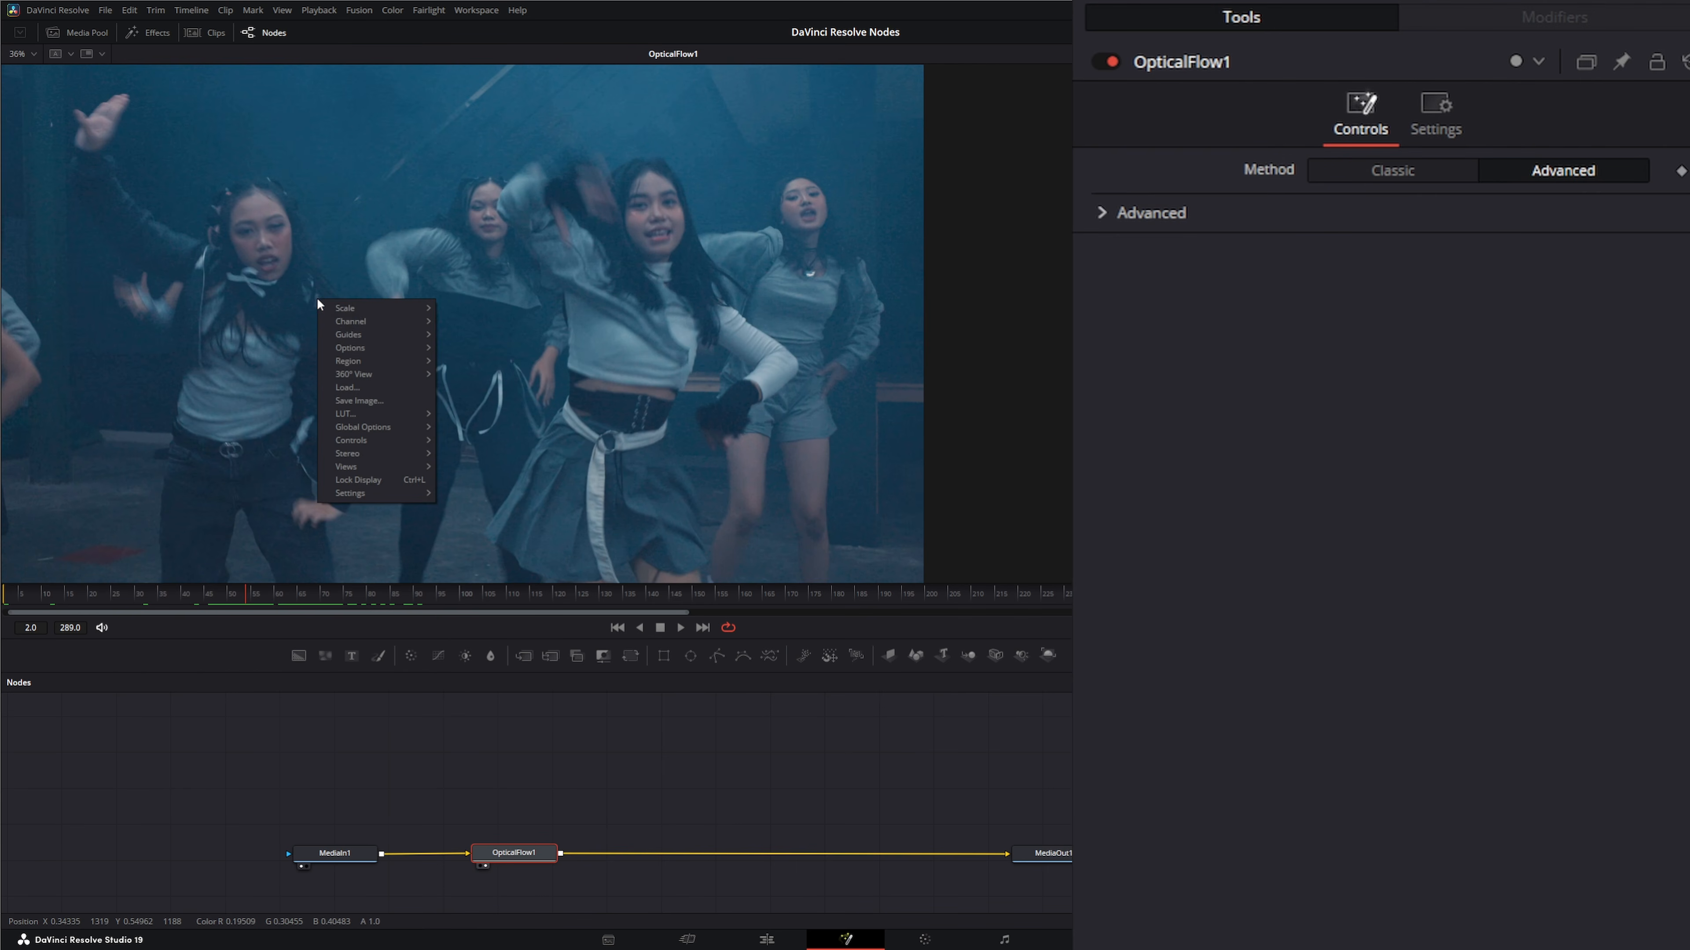
mouse_move(383, 322)
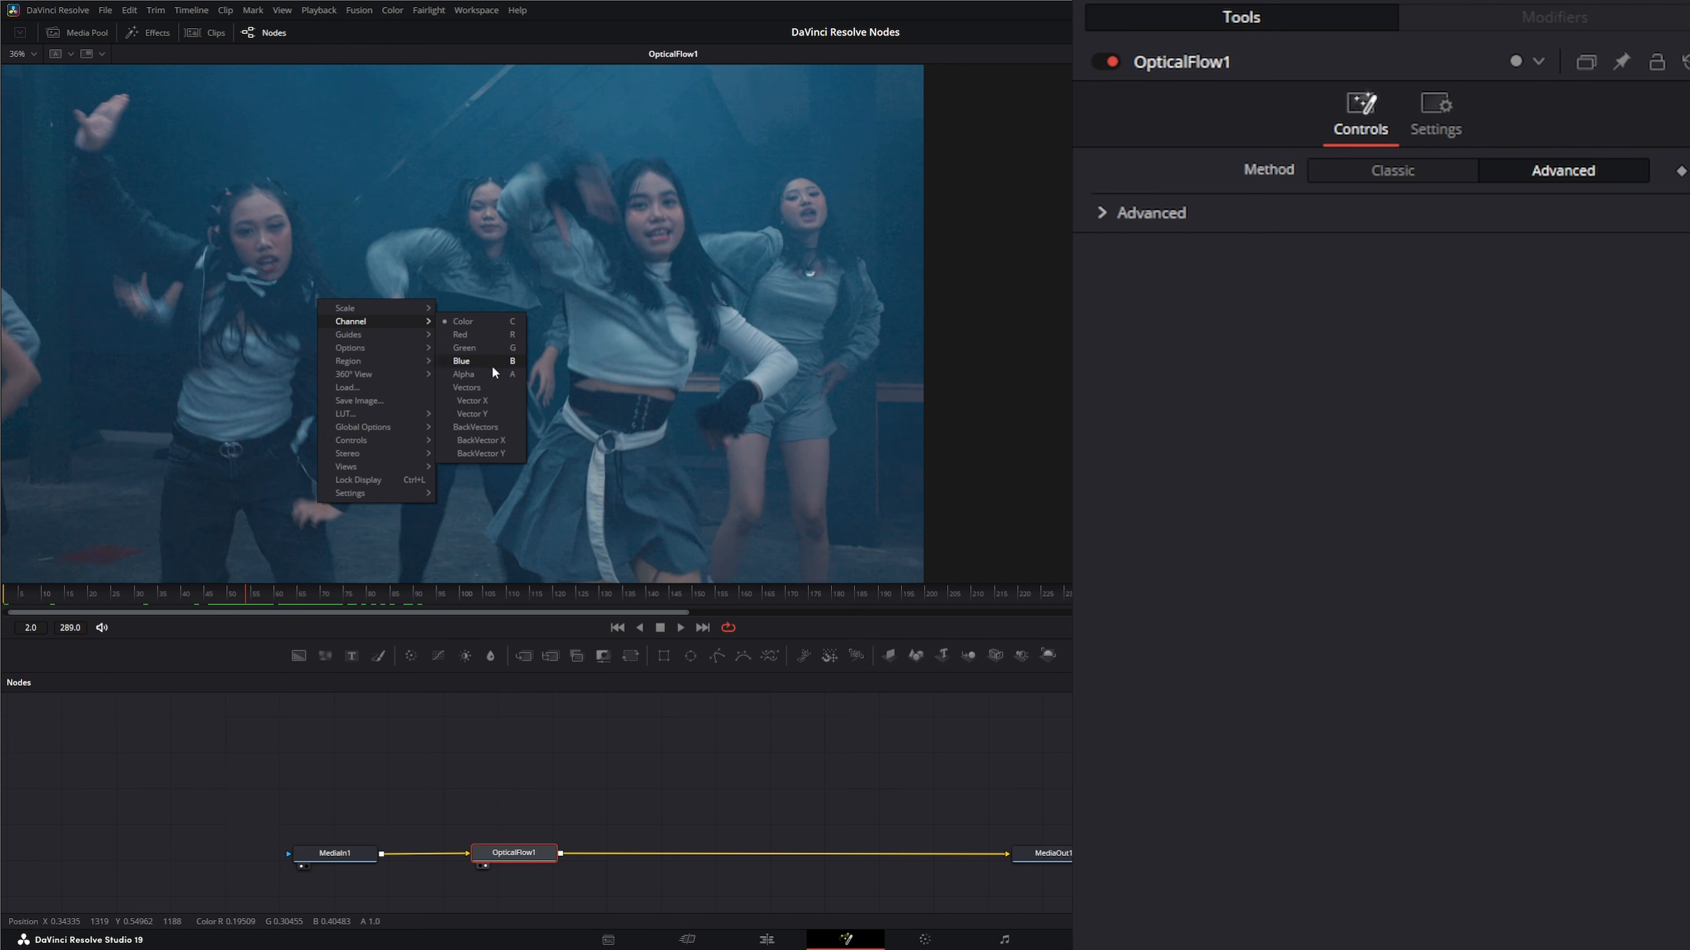
left_click(477, 387)
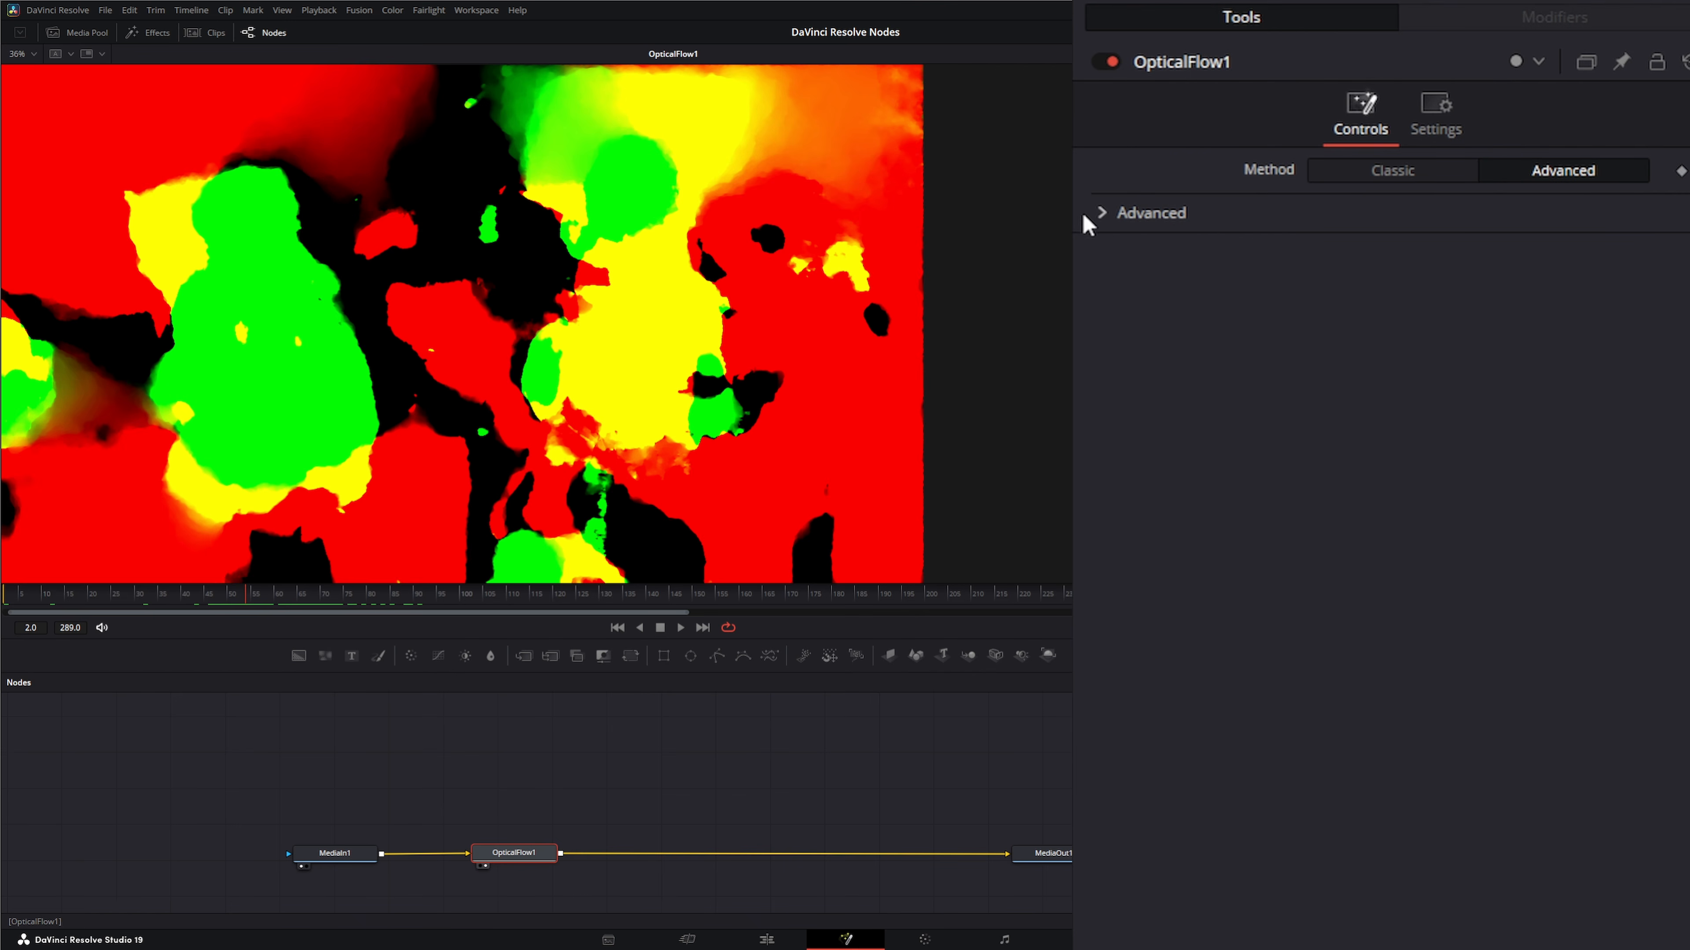
Expand OpticalFlow1's Advanced settings, try an Iteration Count of 6, and reset it to the default of 10.
left_click(1103, 213)
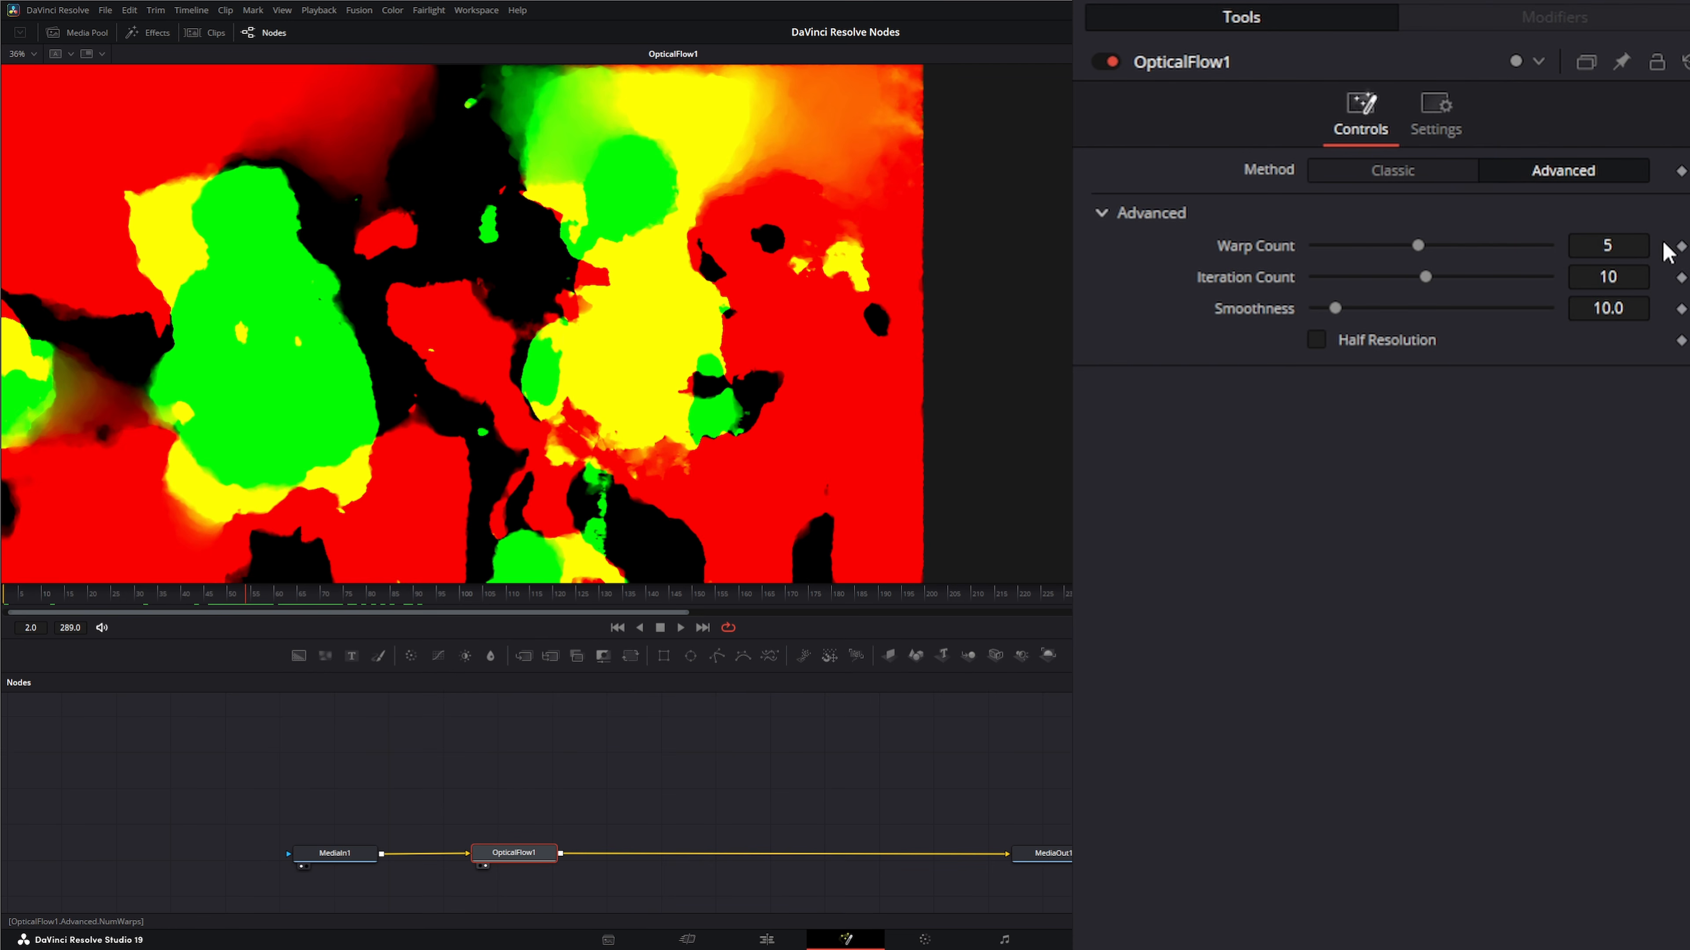
mouse_move(1418, 246)
left_mouse_down()
mouse_move(1467, 246)
mouse_move(1324, 255)
mouse_move(1439, 253)
mouse_move(1331, 259)
mouse_move(1456, 272)
mouse_move(1380, 274)
mouse_move(1420, 275)
left_mouse_up()
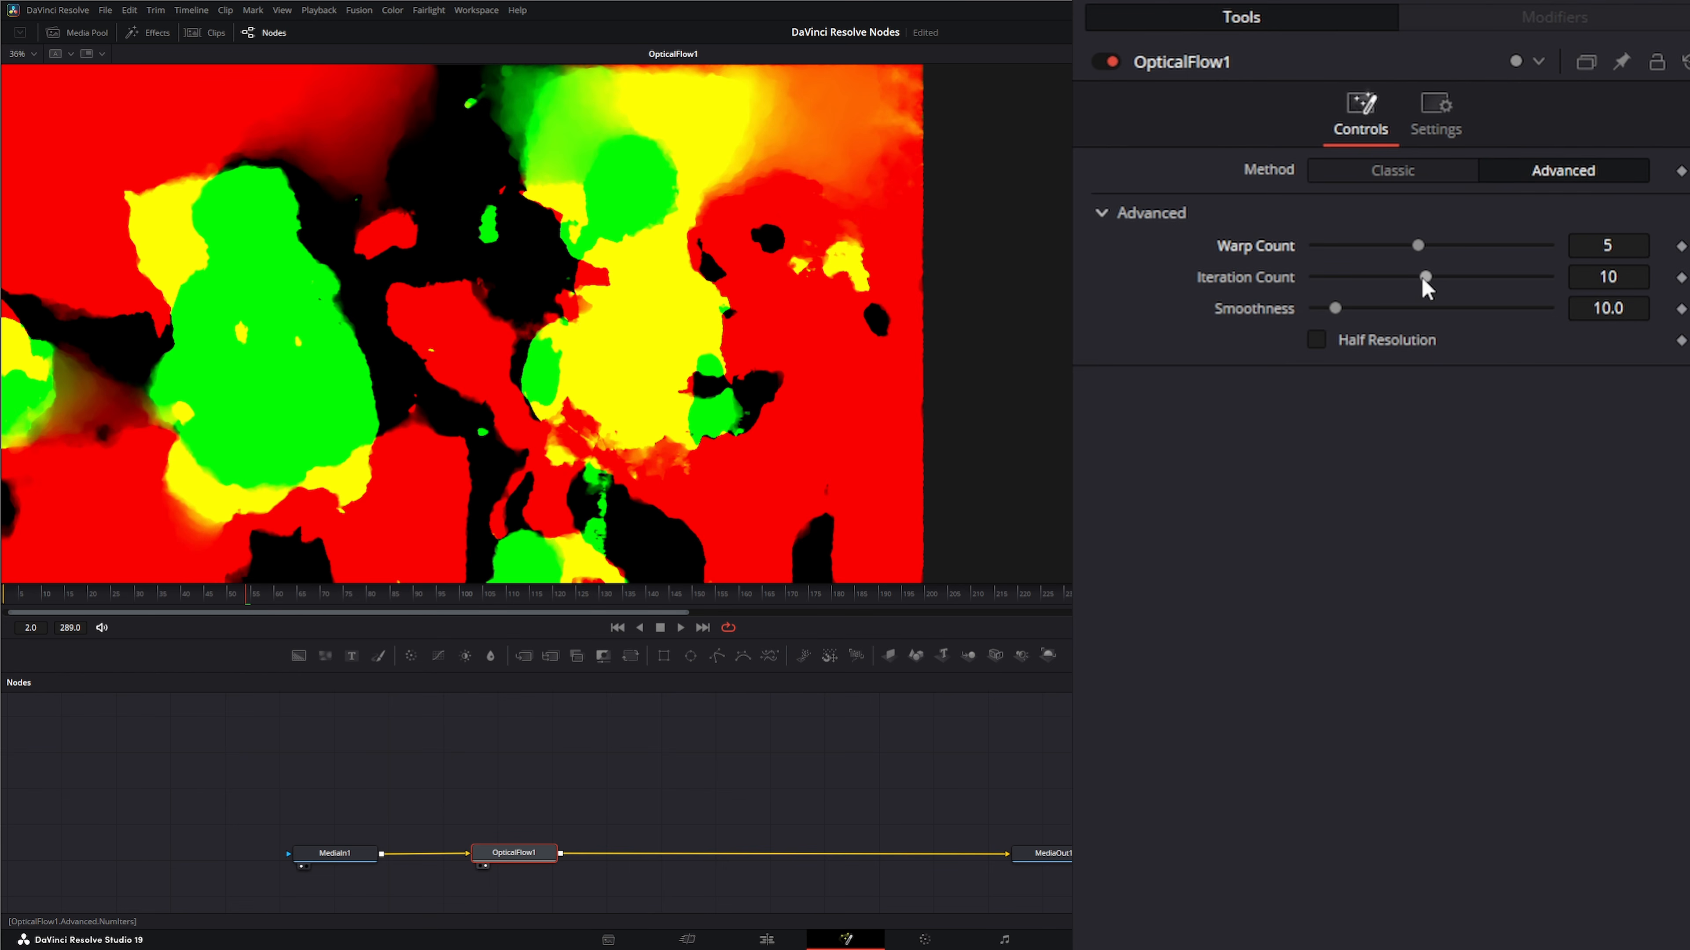
left_click_drag(1427, 278, 1390, 277)
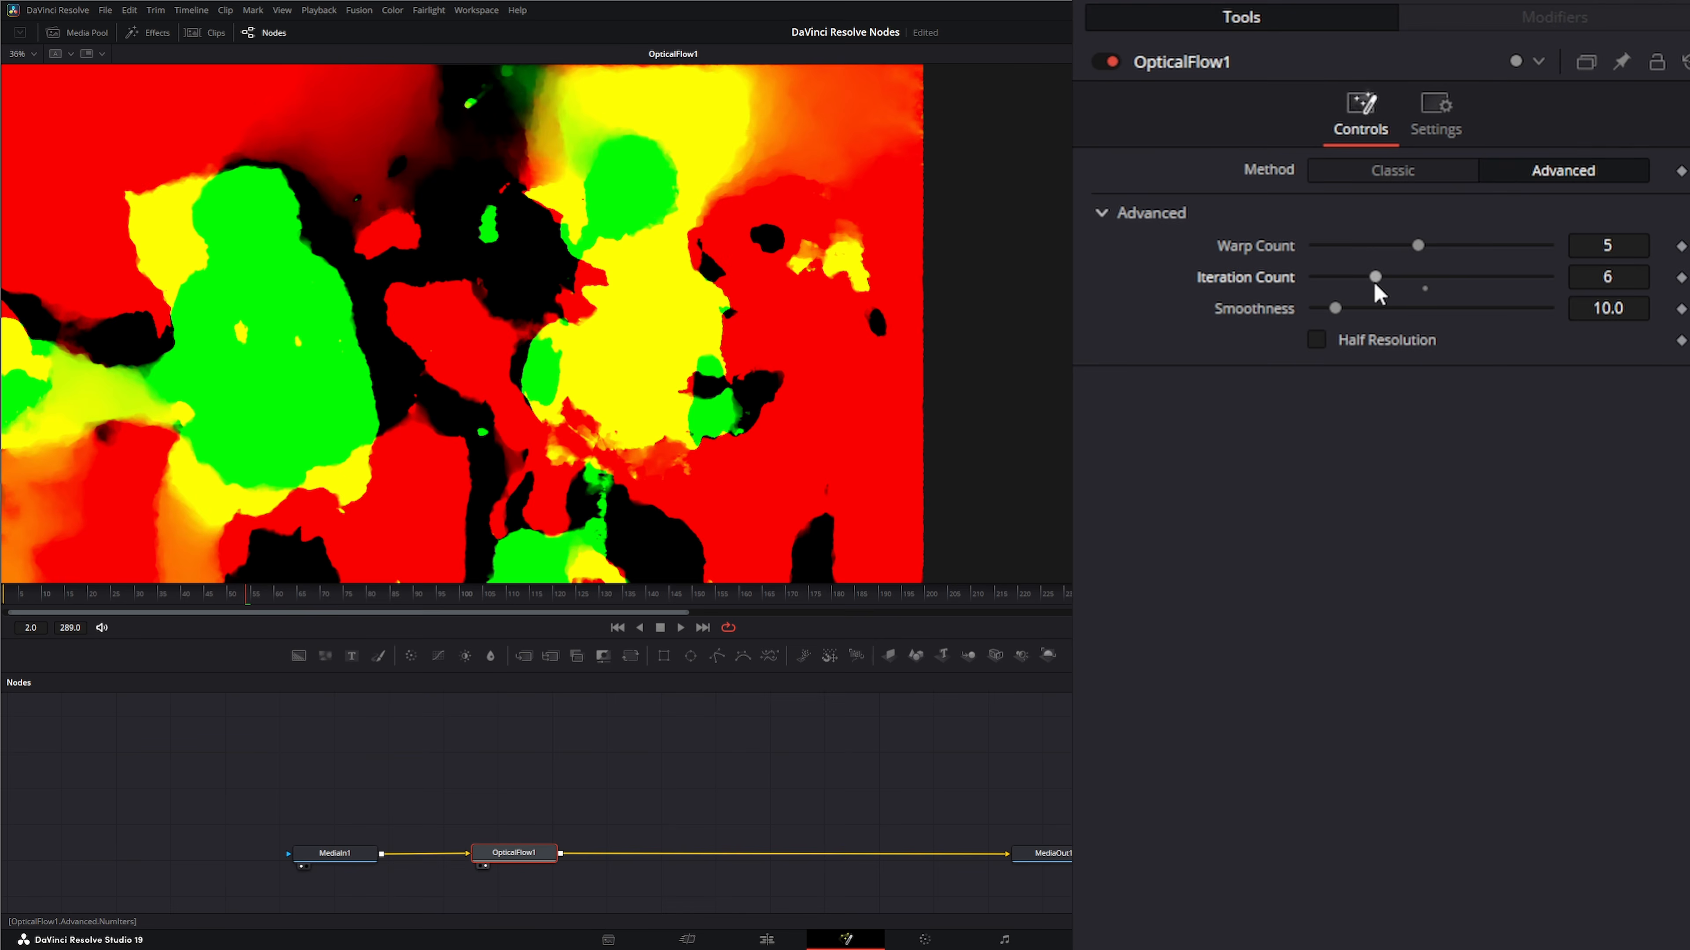
left_click_drag(1374, 285, 1421, 278)
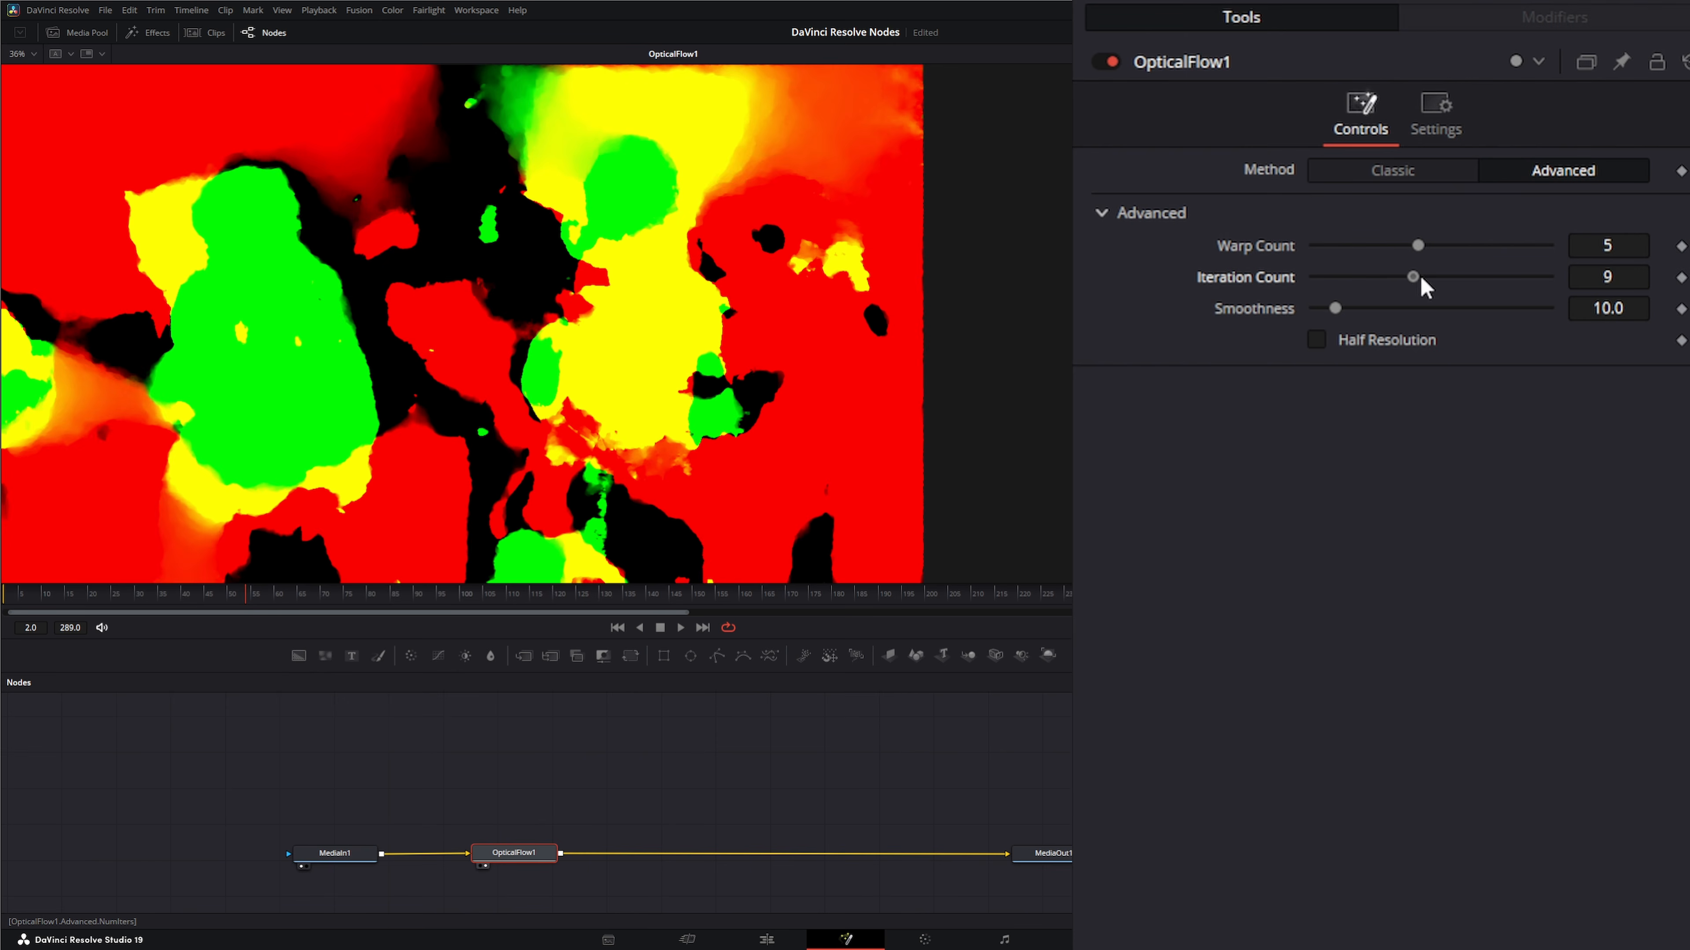
double_click(1267, 279)
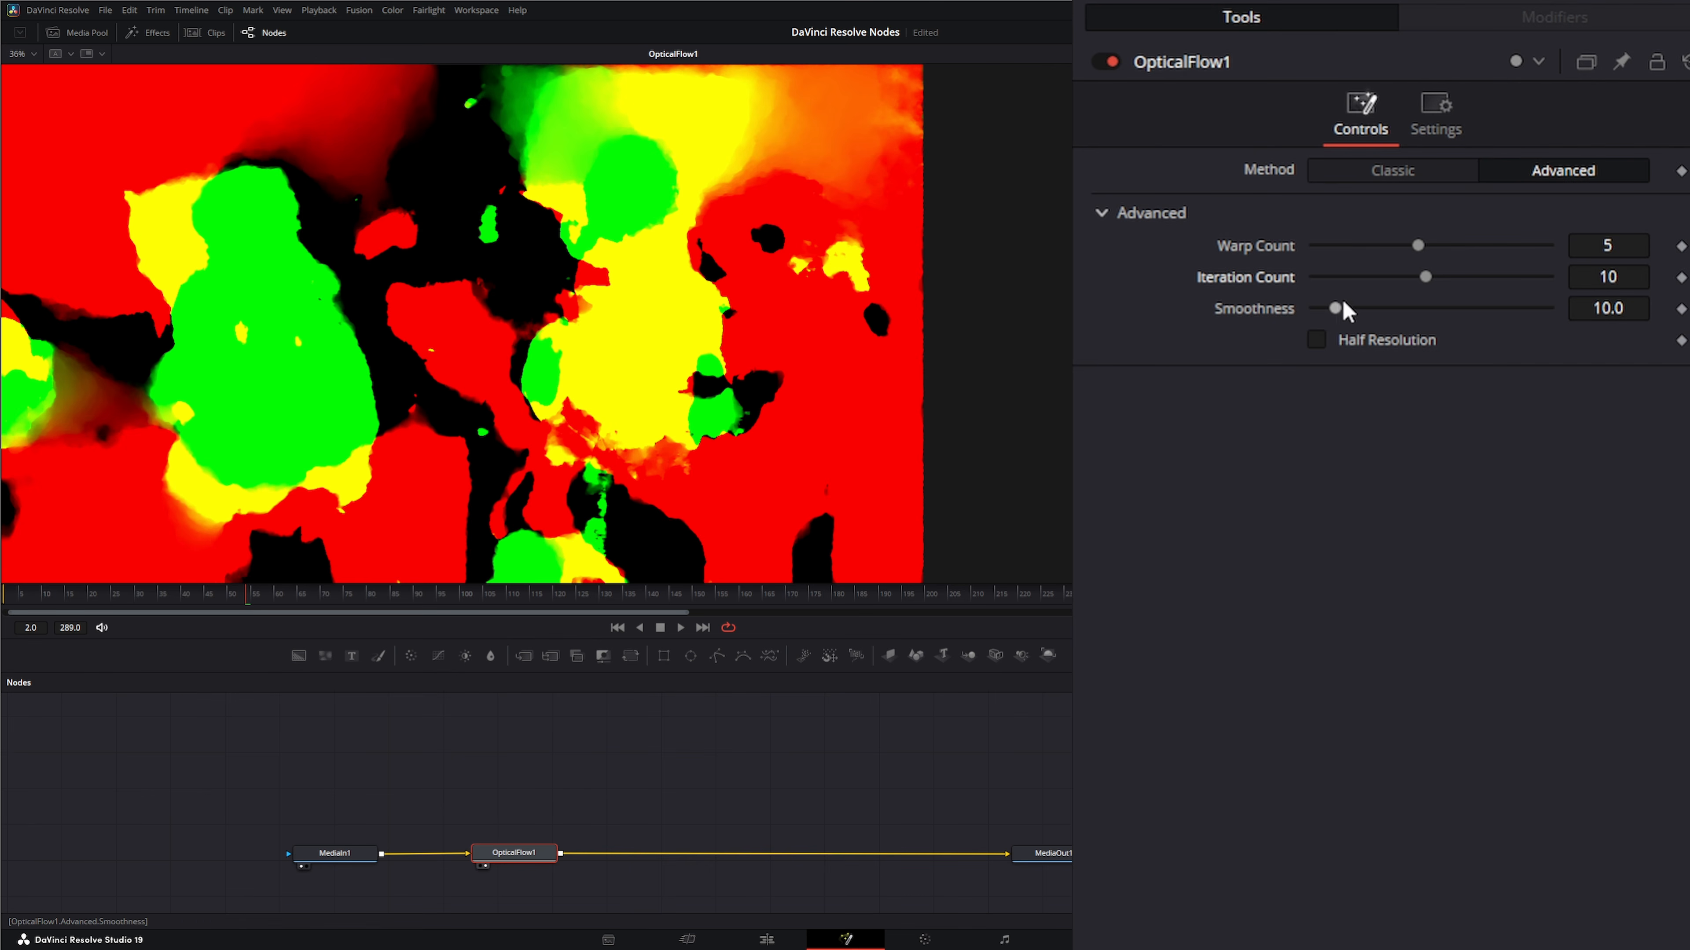
Try the Smoothness control at 10.0 and toggle Half Resolution on and back off for OpticalFlow1.
mouse_move(1338, 308)
left_mouse_down()
mouse_move(1437, 314)
mouse_move(1336, 318)
left_mouse_up()
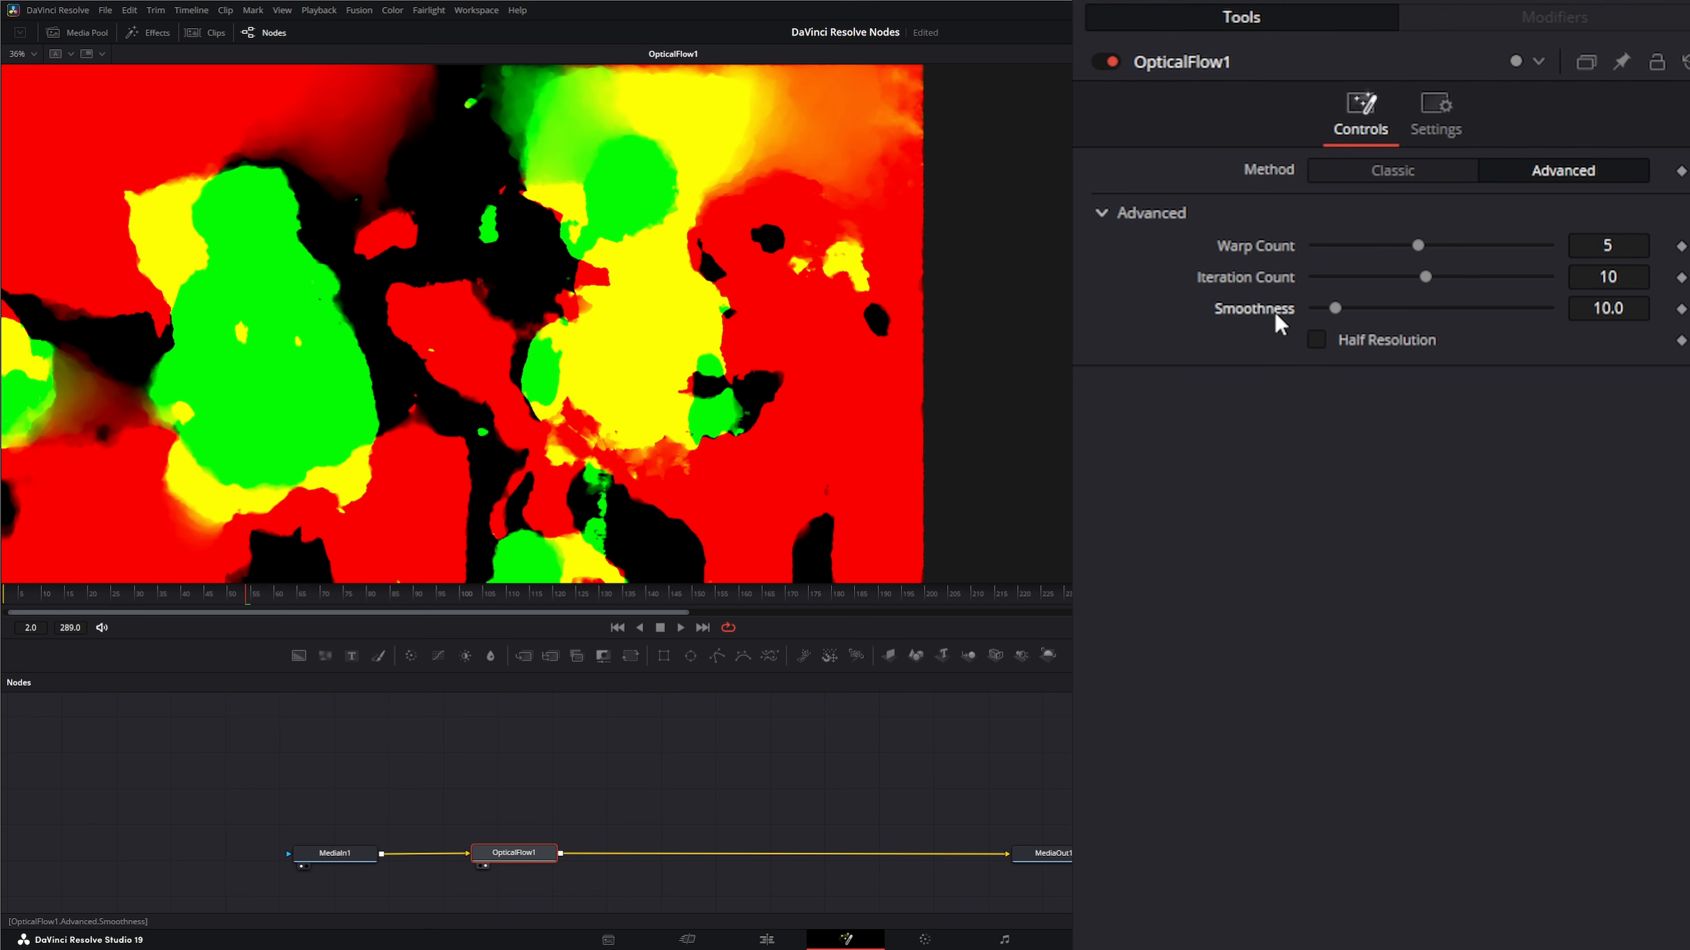
left_click(1316, 341)
left_click(1316, 340)
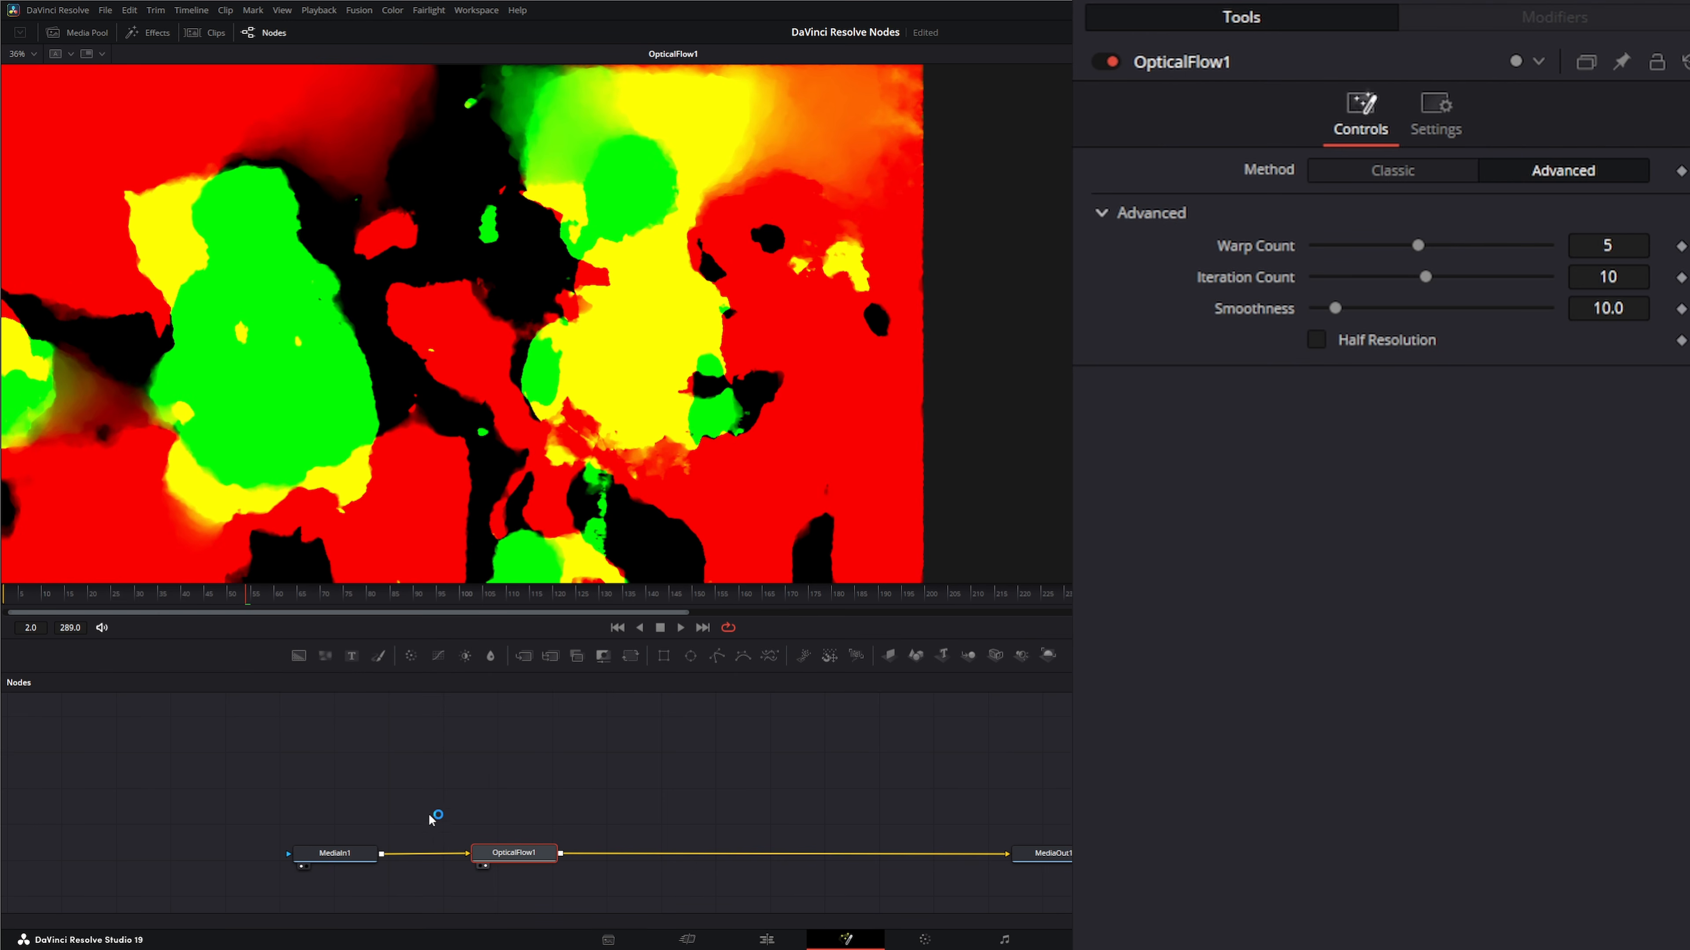
Return the viewer of OpticalFlow1 to the Color channel.
right_click(331, 258)
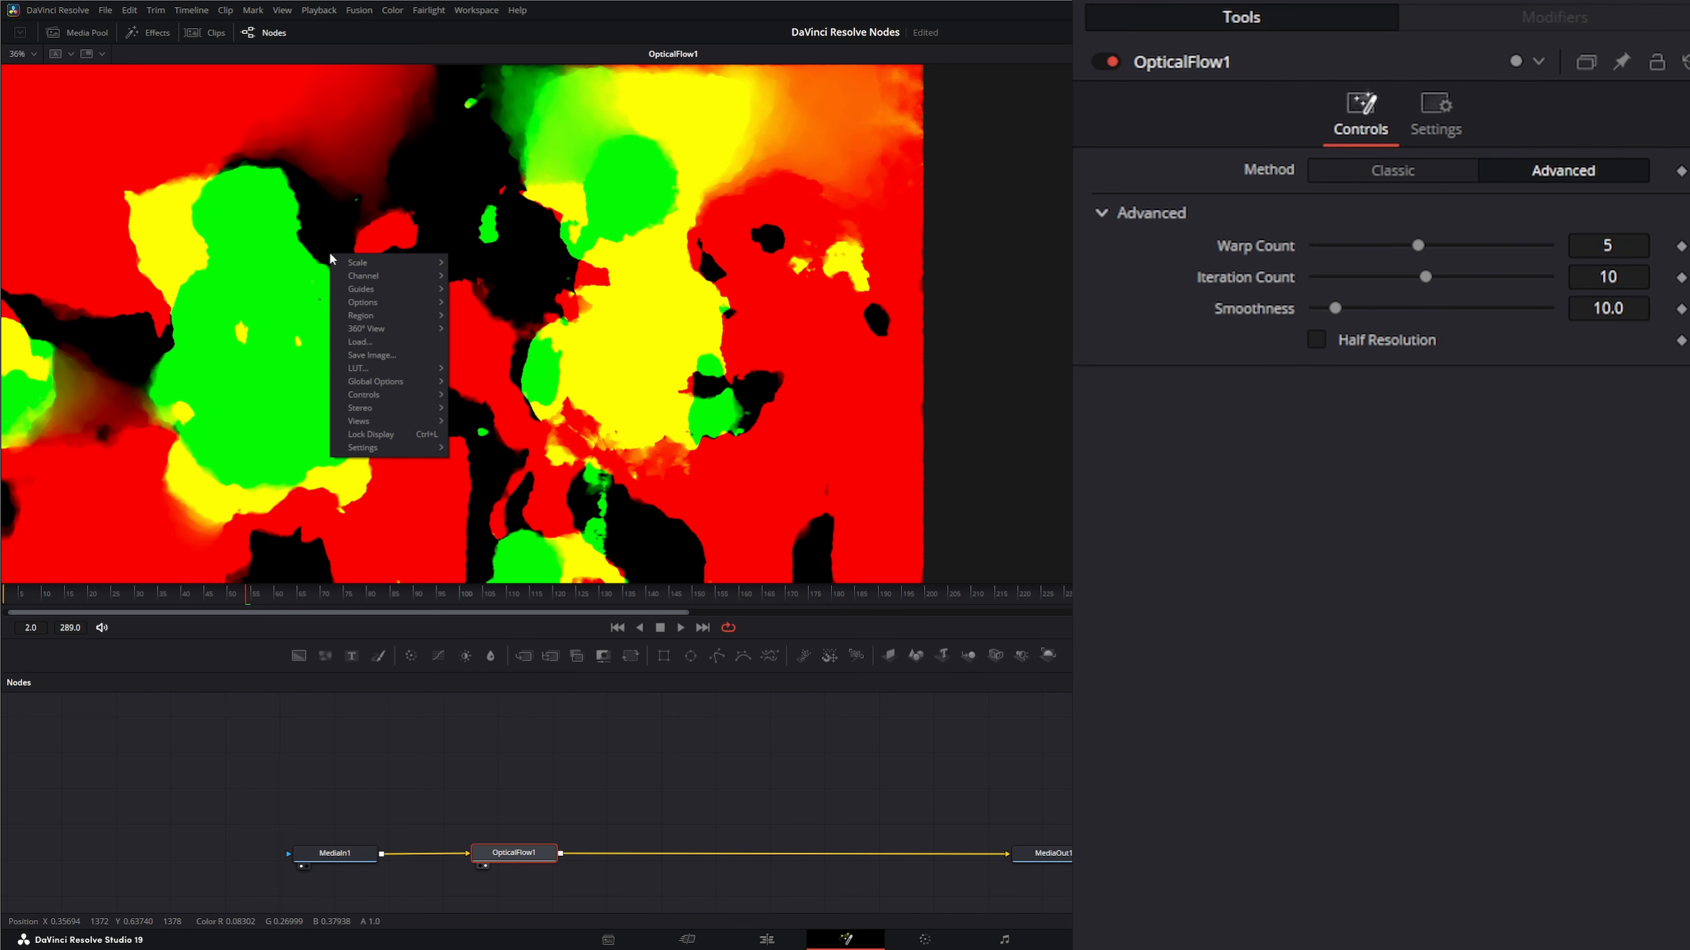
mouse_move(377, 276)
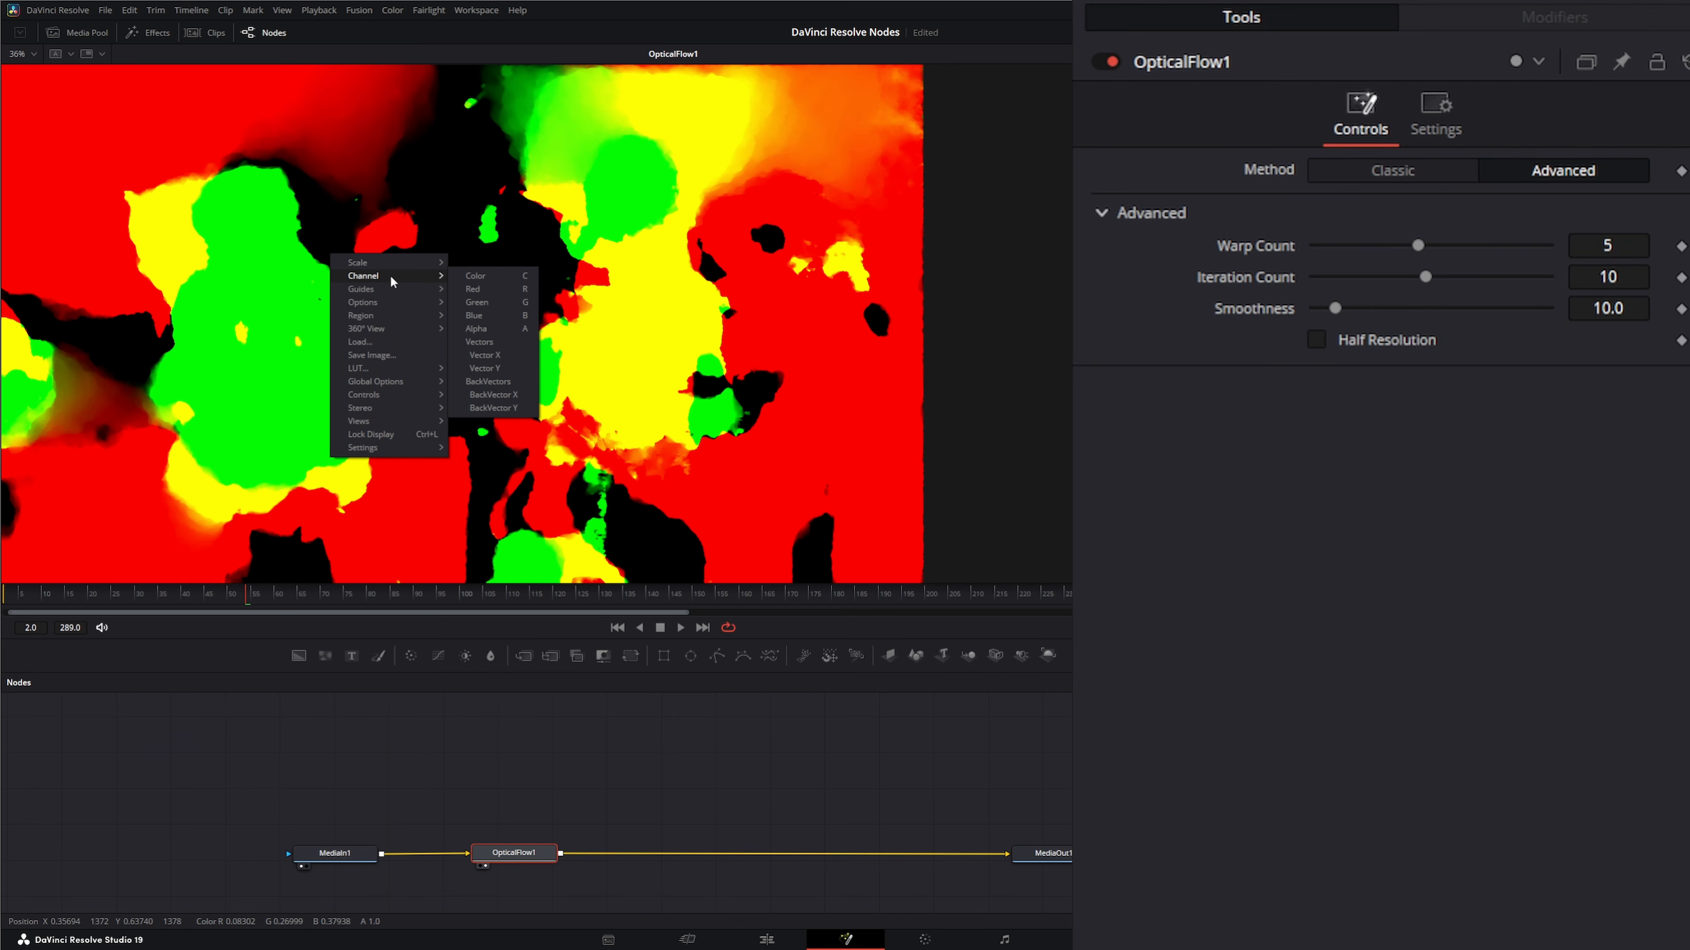
left_click(481, 276)
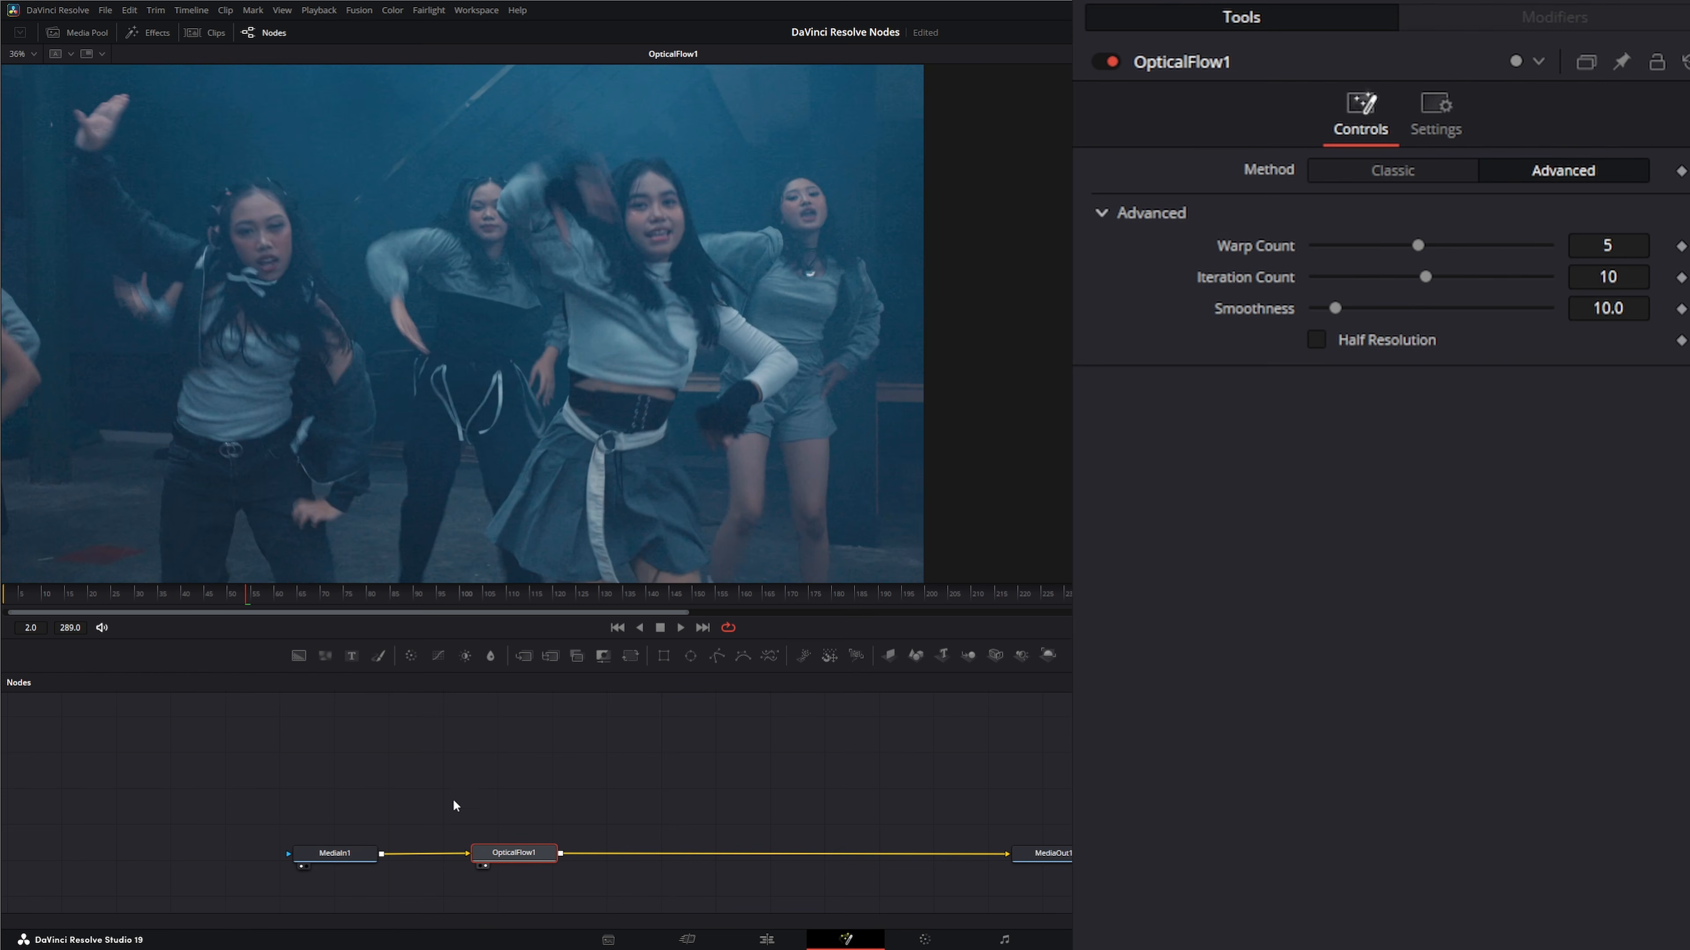
Select MediaIn1, play the clip through the optical flow analysis, and stop it at about frame 150.
mouse_move(337, 856)
left_mouse_down()
mouse_move(286, 856)
mouse_move(332, 836)
mouse_move(338, 855)
left_mouse_up()
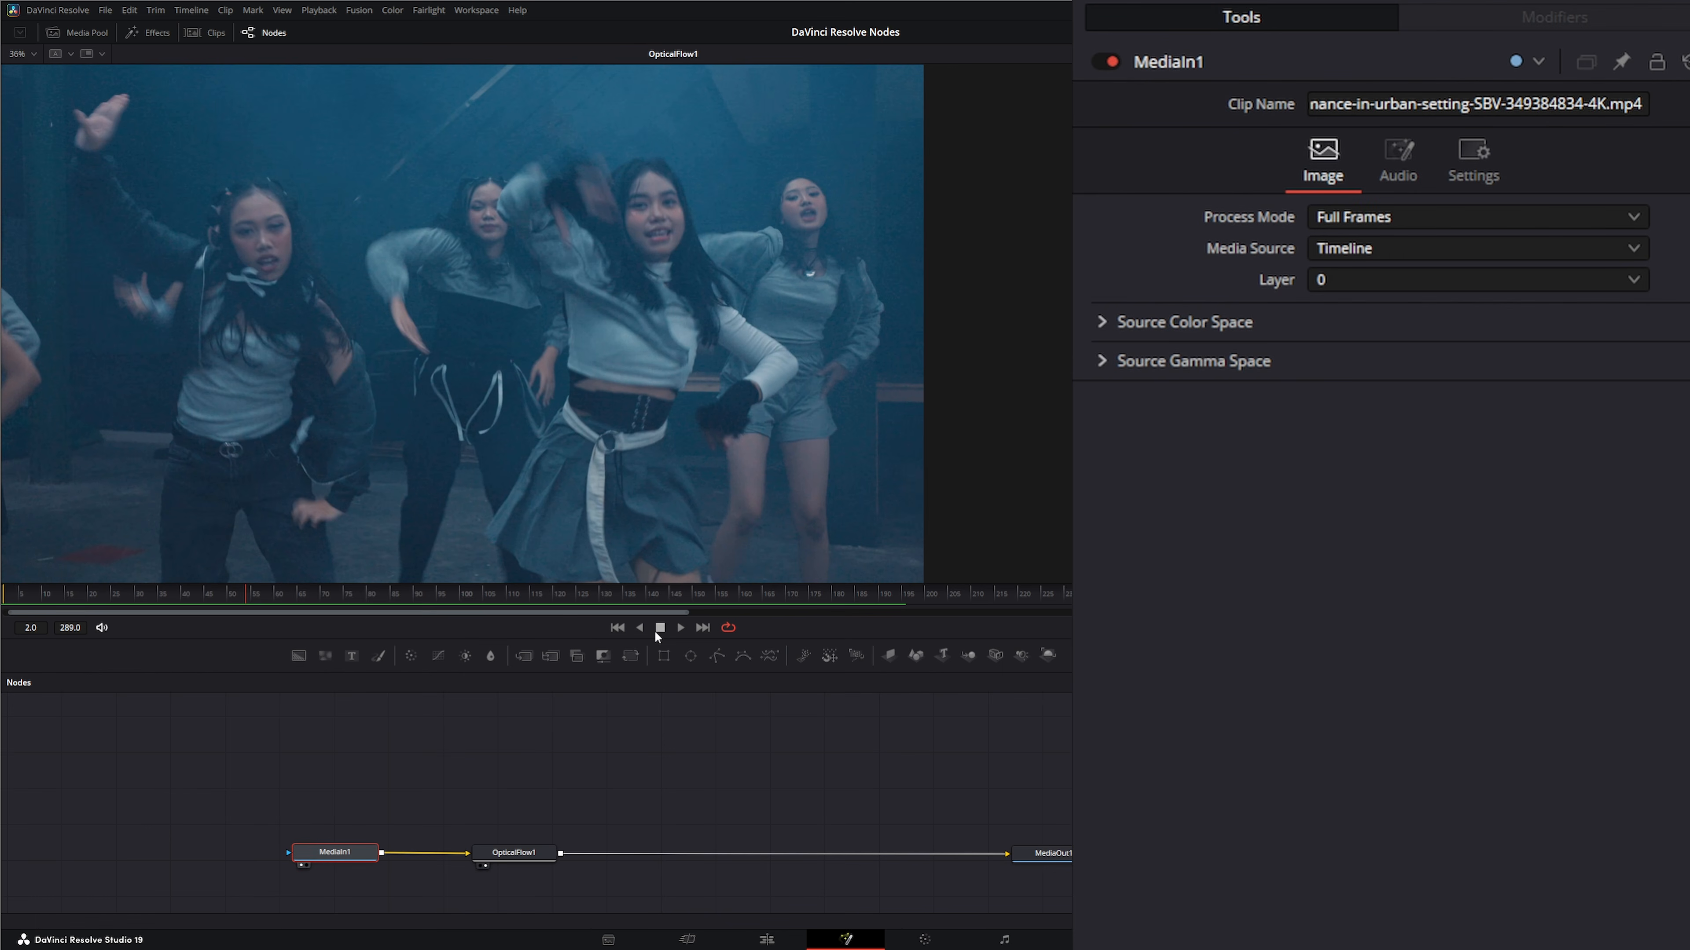
left_click(679, 627)
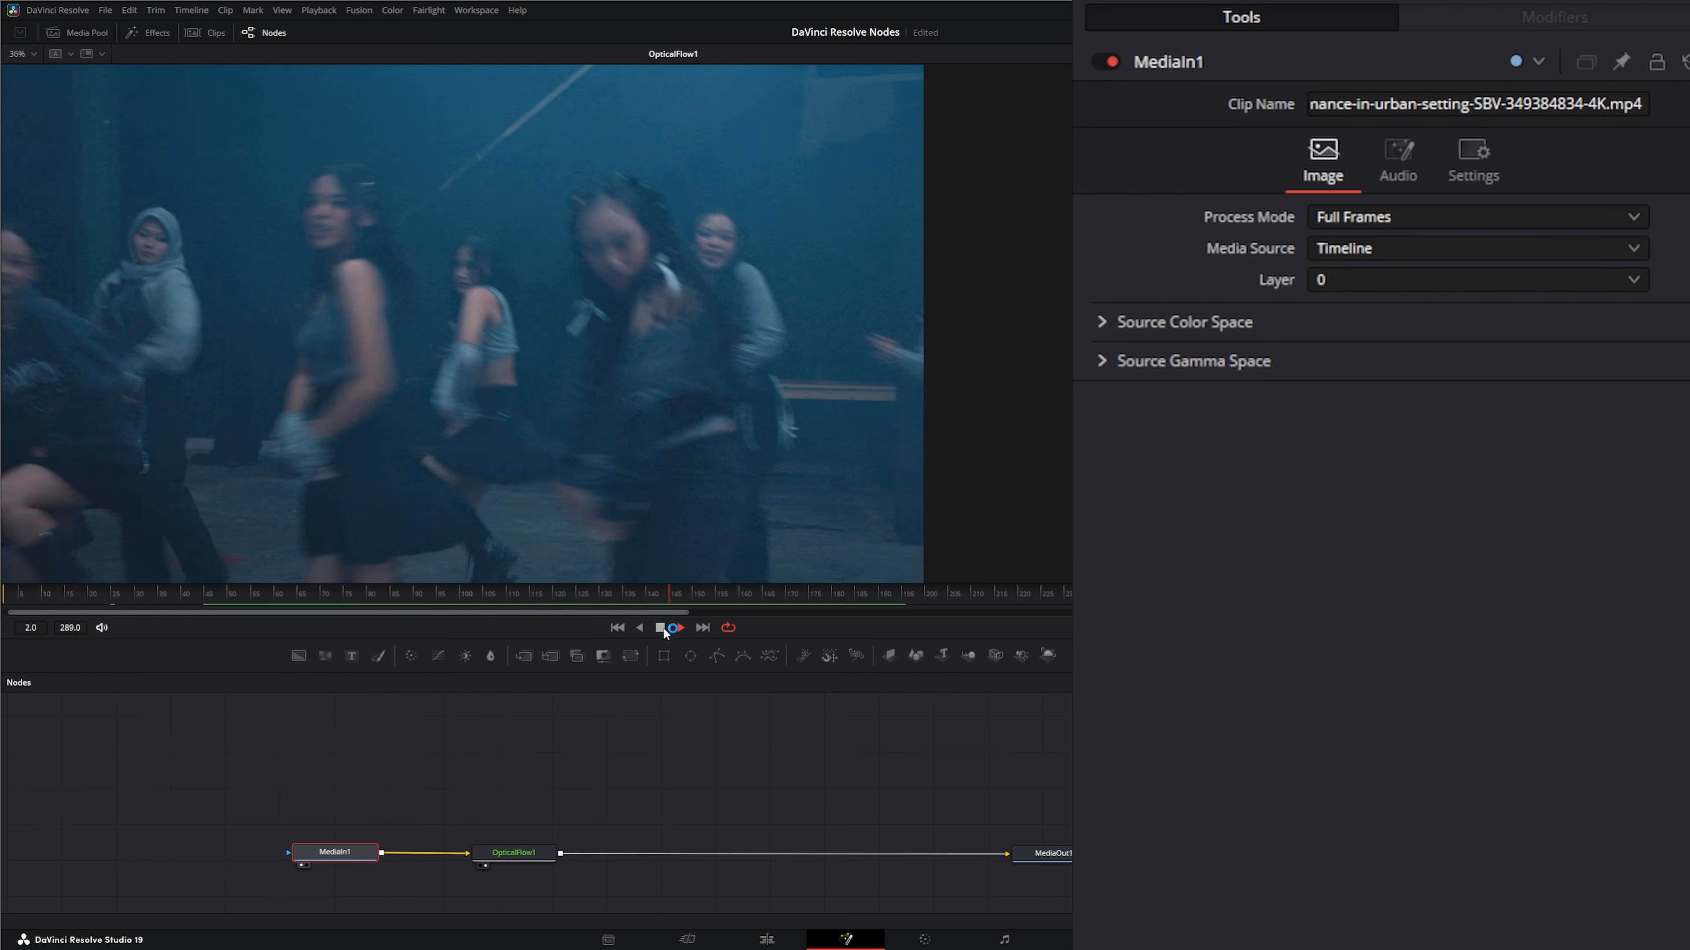
left_click(662, 627)
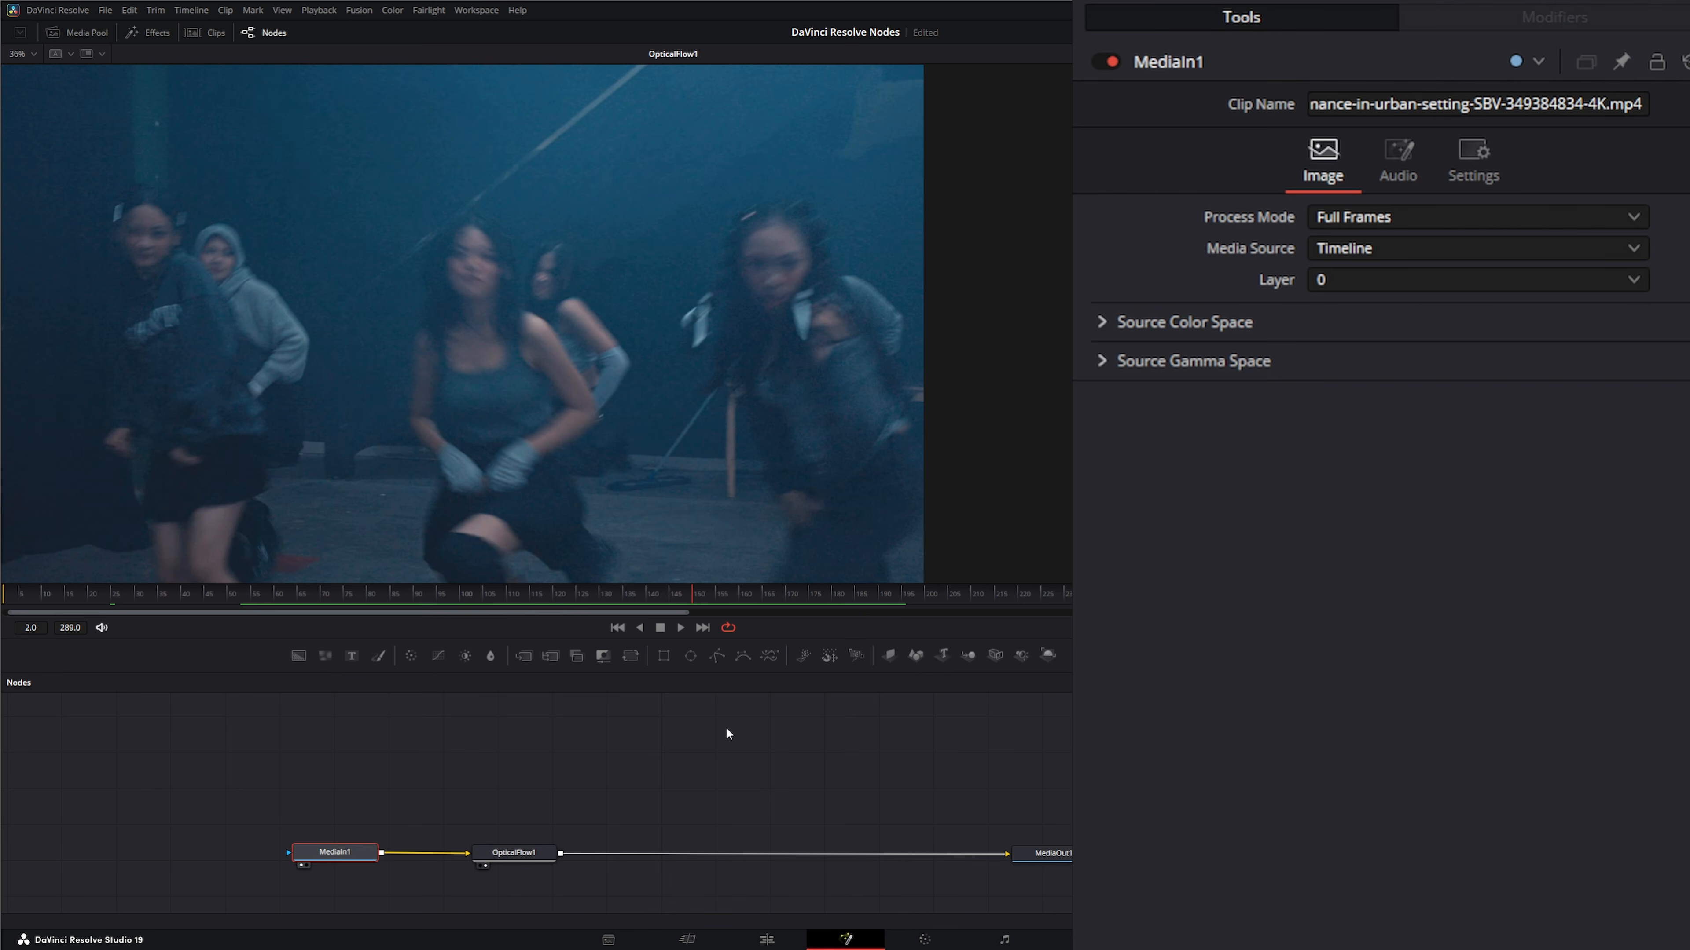
Add a Saver node to the flow and connect OpticalFlow1's output to it.
left_click_drag(437, 793, 583, 882)
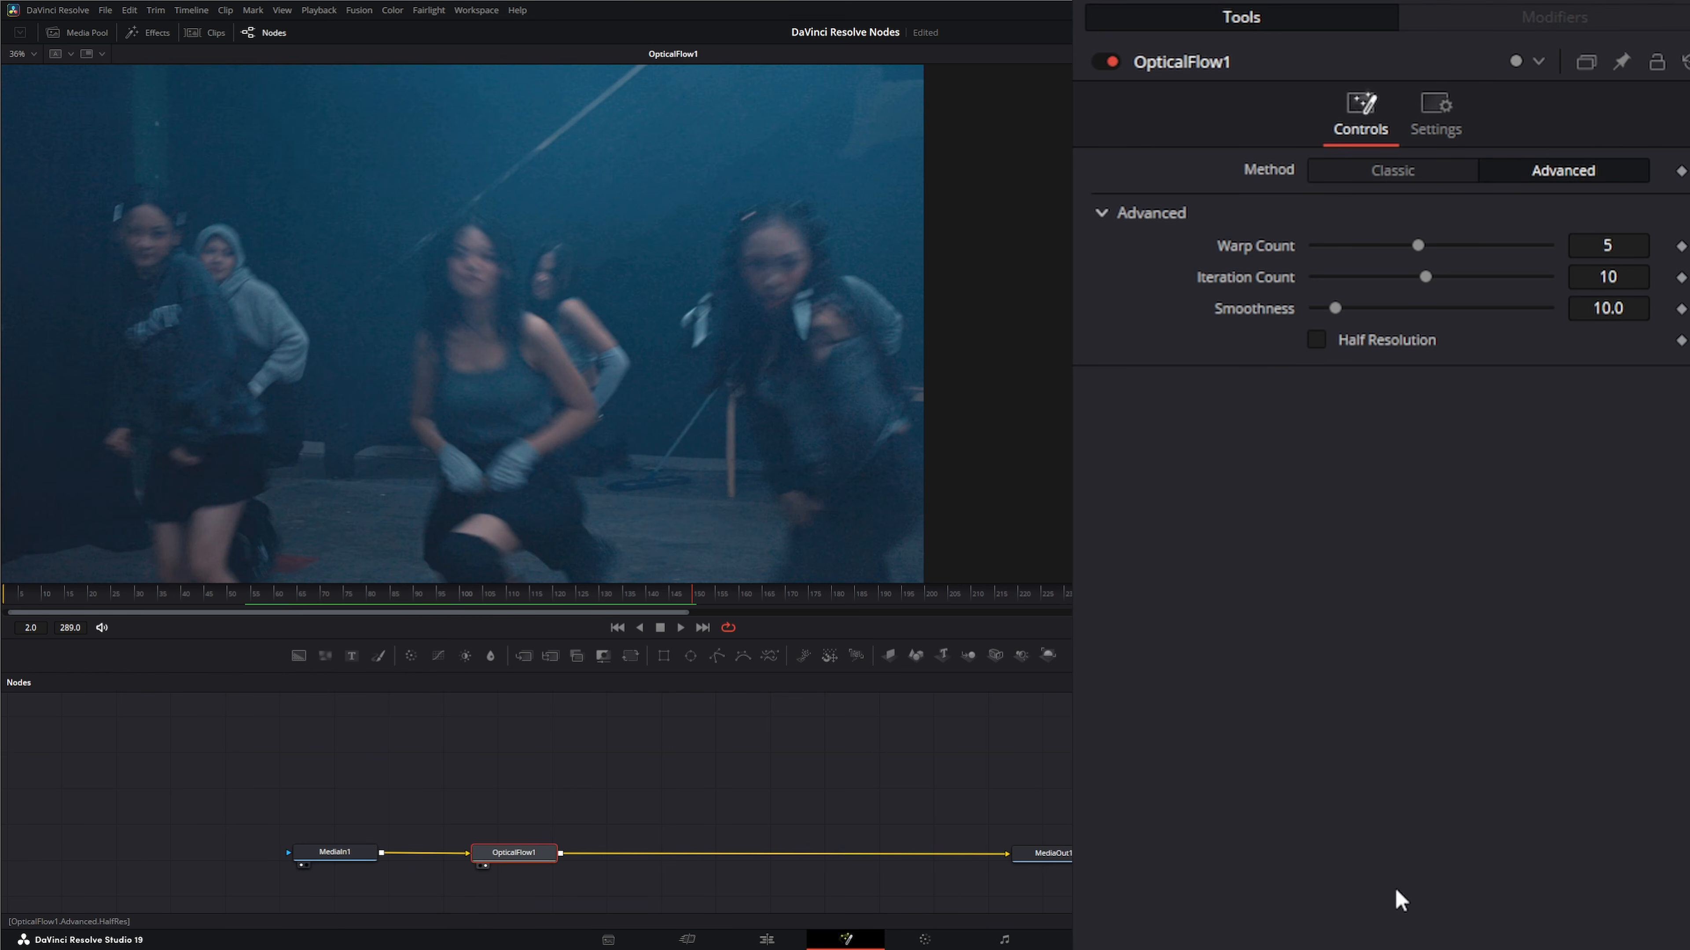
left_click(534, 796)
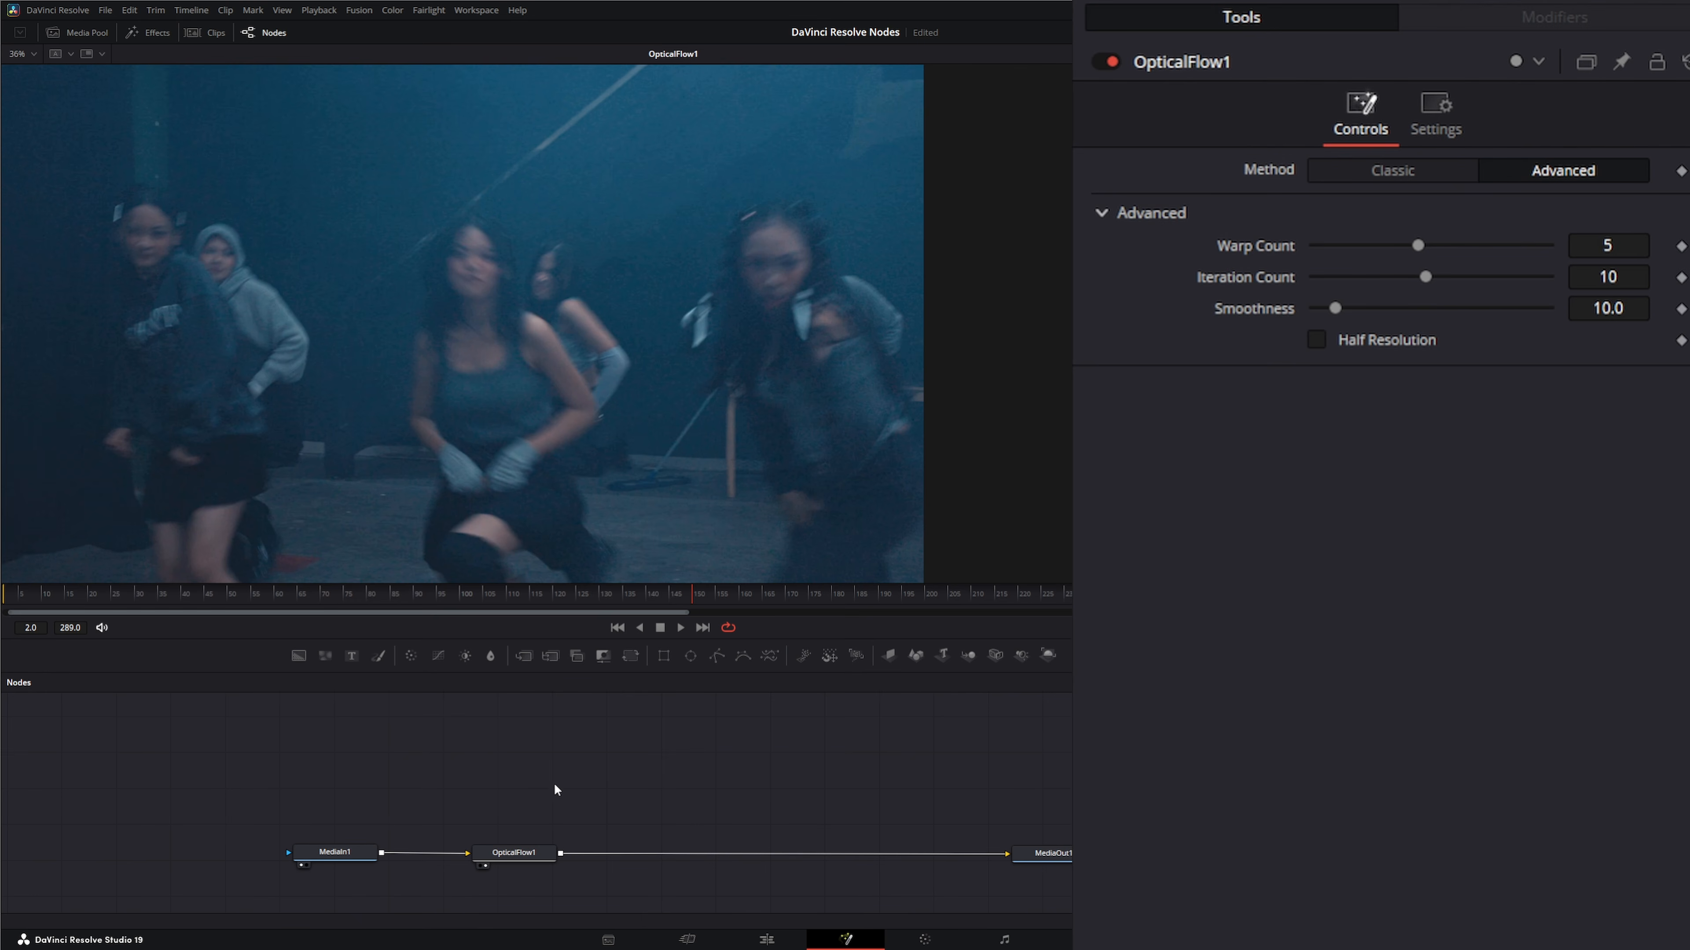
key("shift+space")
type("opt")
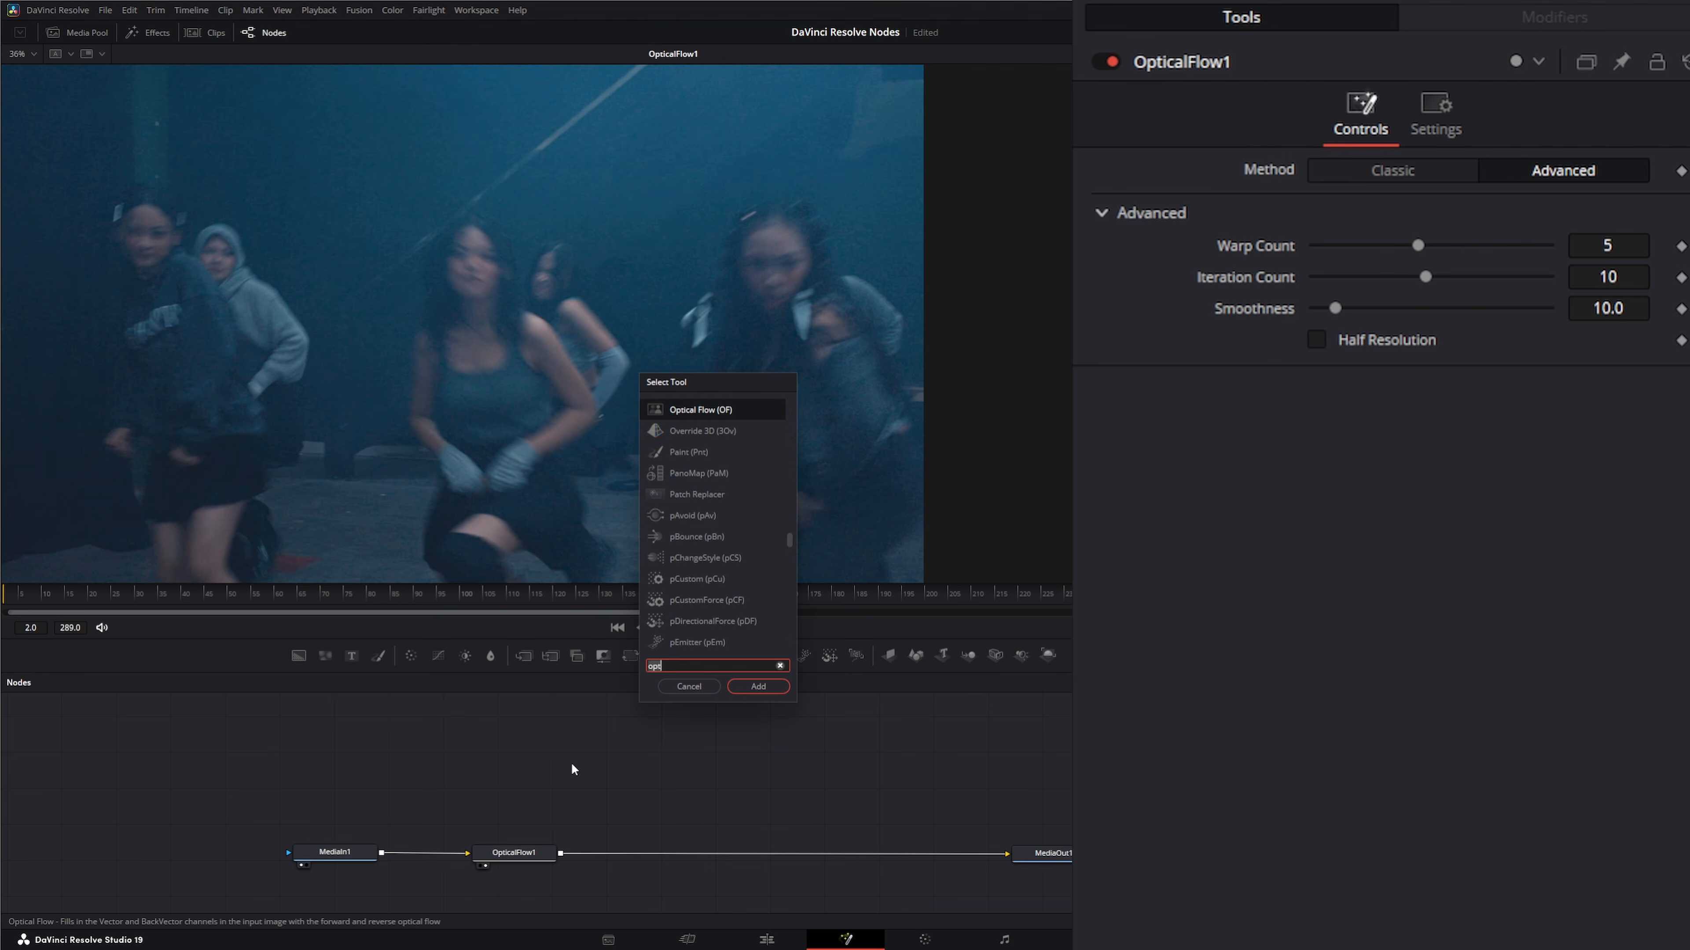
type("sav")
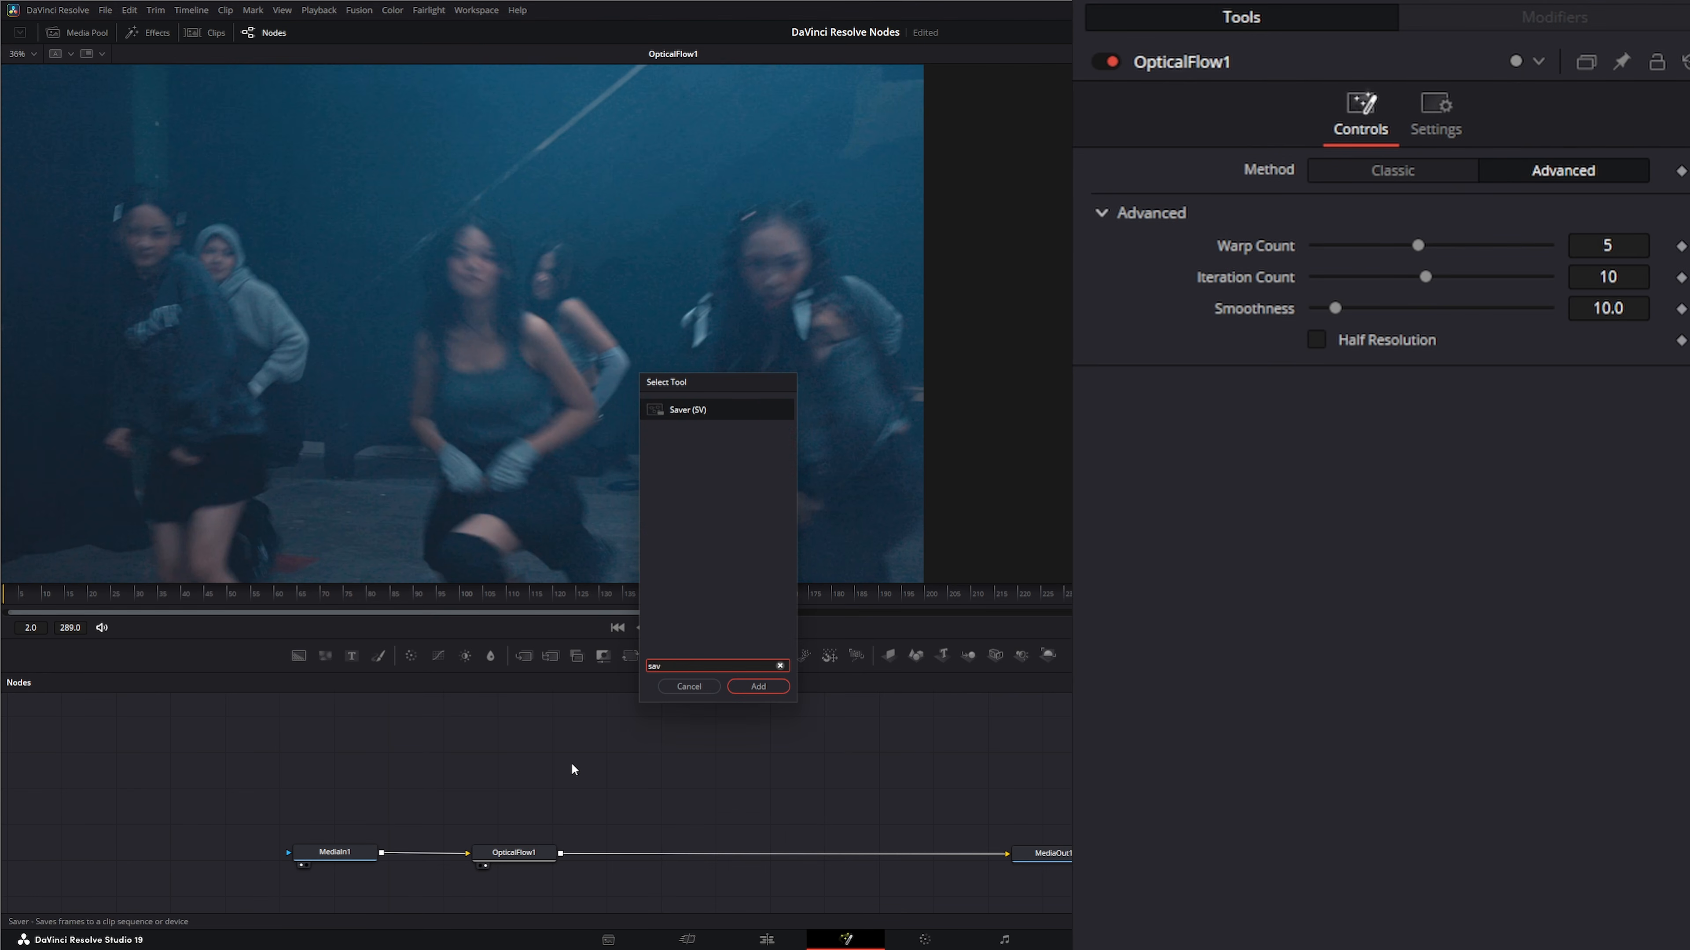
key("Return")
left_click_drag(572, 767, 662, 783)
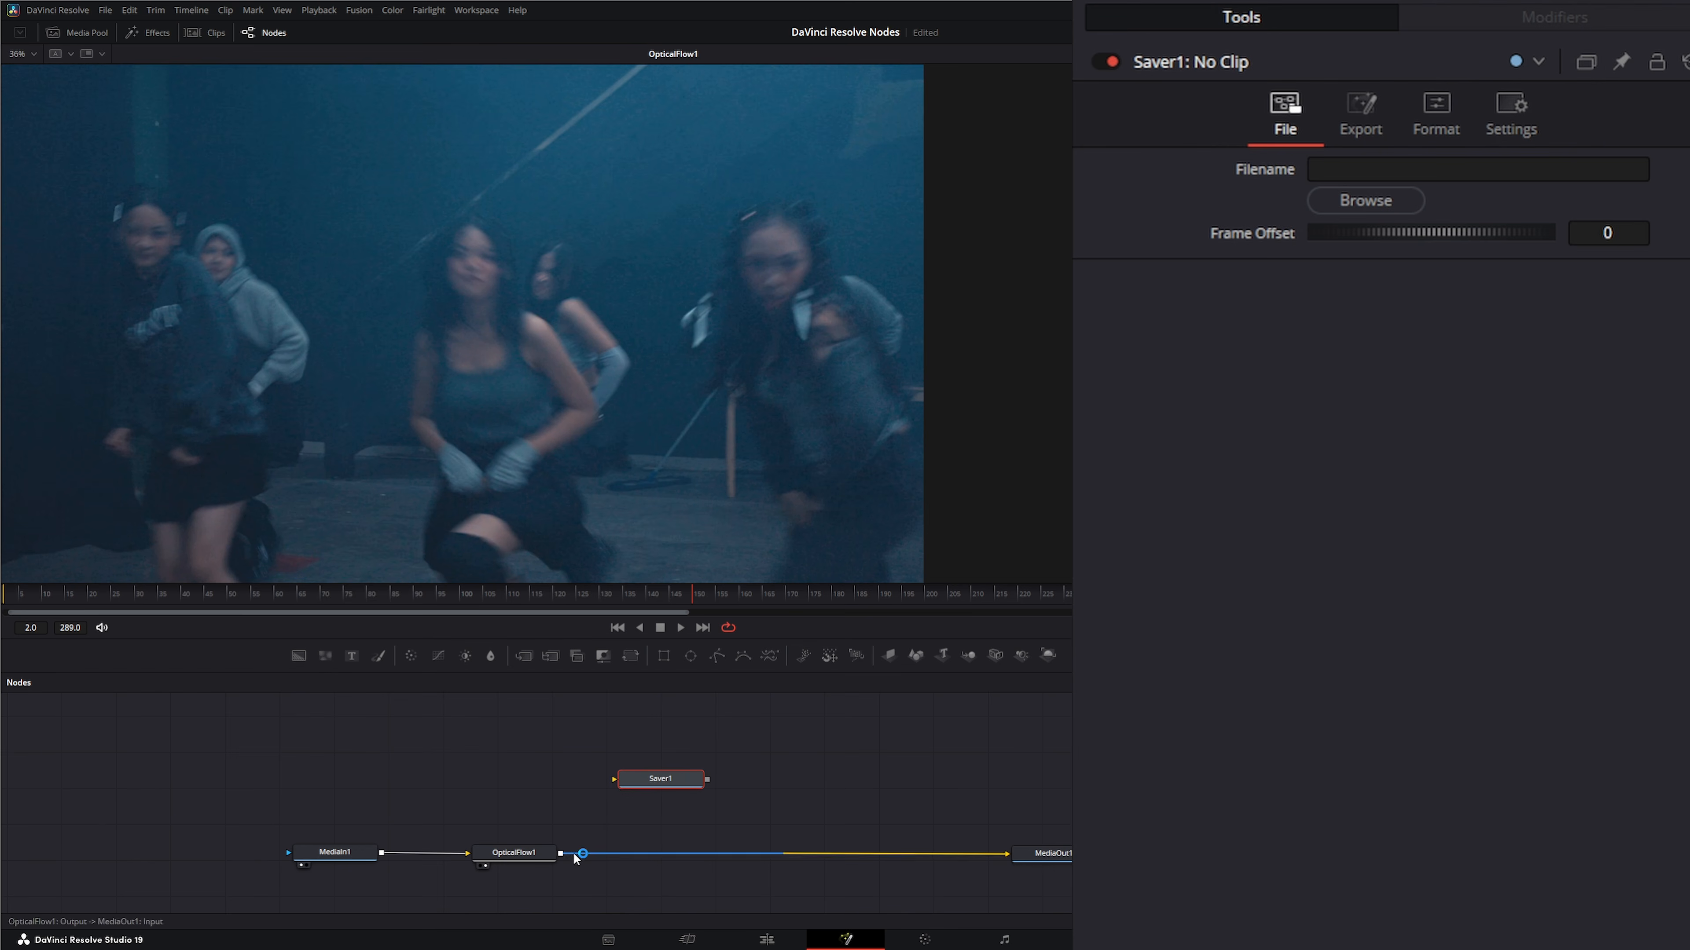
left_click_drag(560, 853, 664, 782)
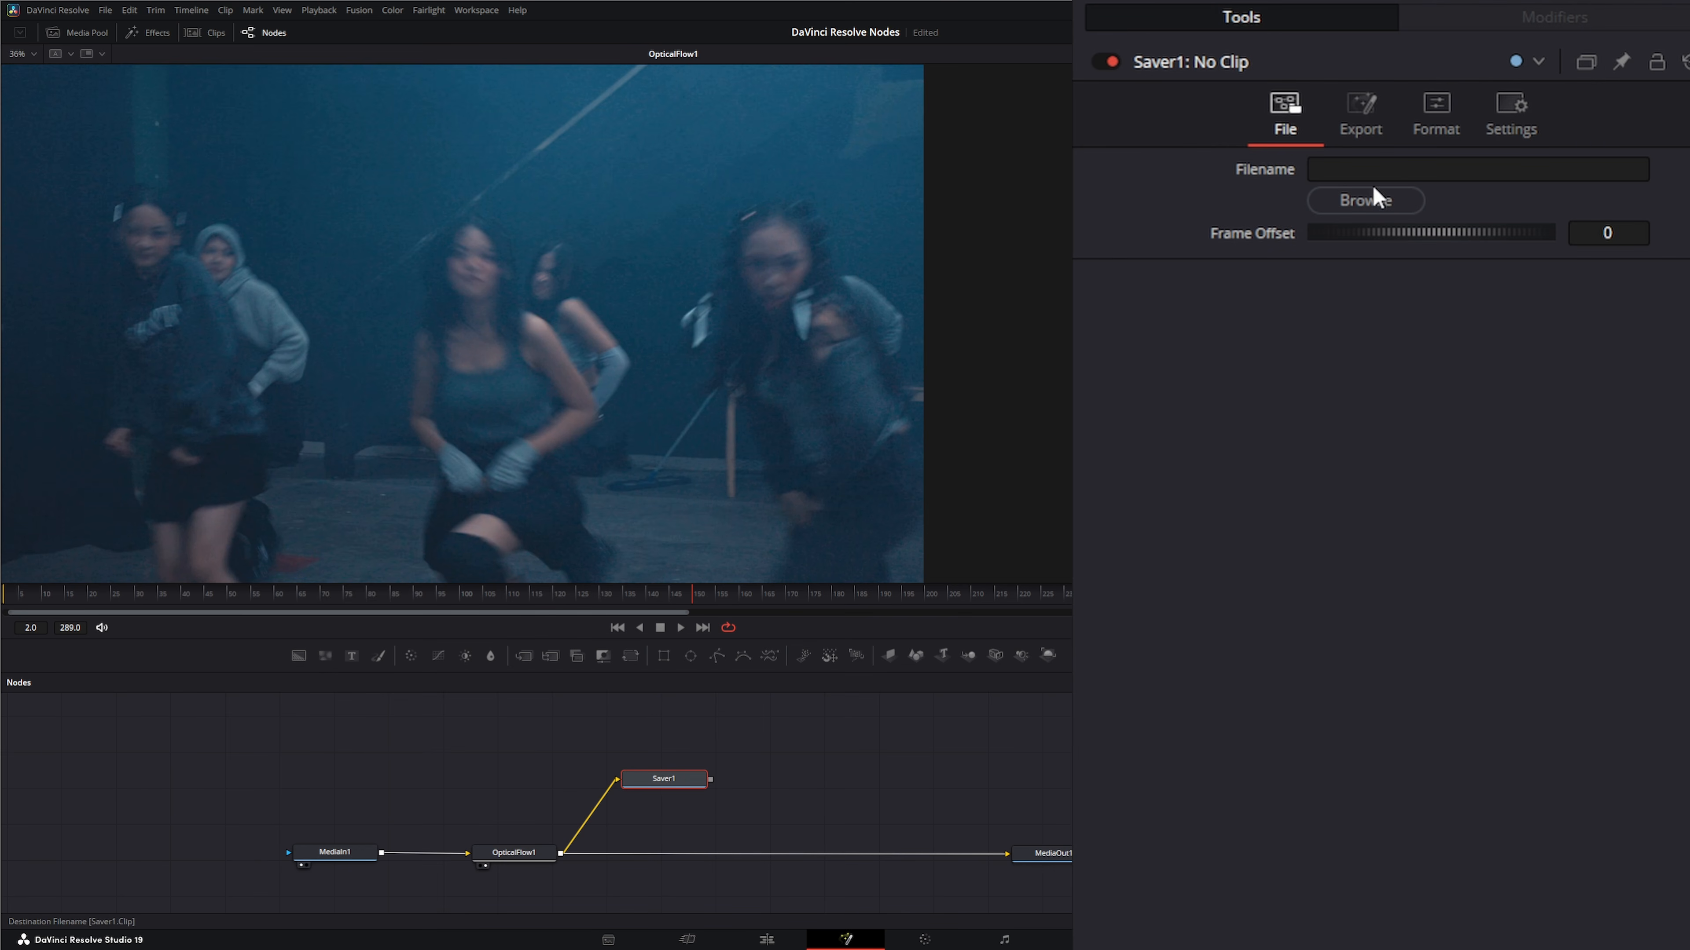
Create a folder named OptFlow inside CB Productions > Daily Nodes on the Video Drive for the Saver's output.
left_click(1360, 201)
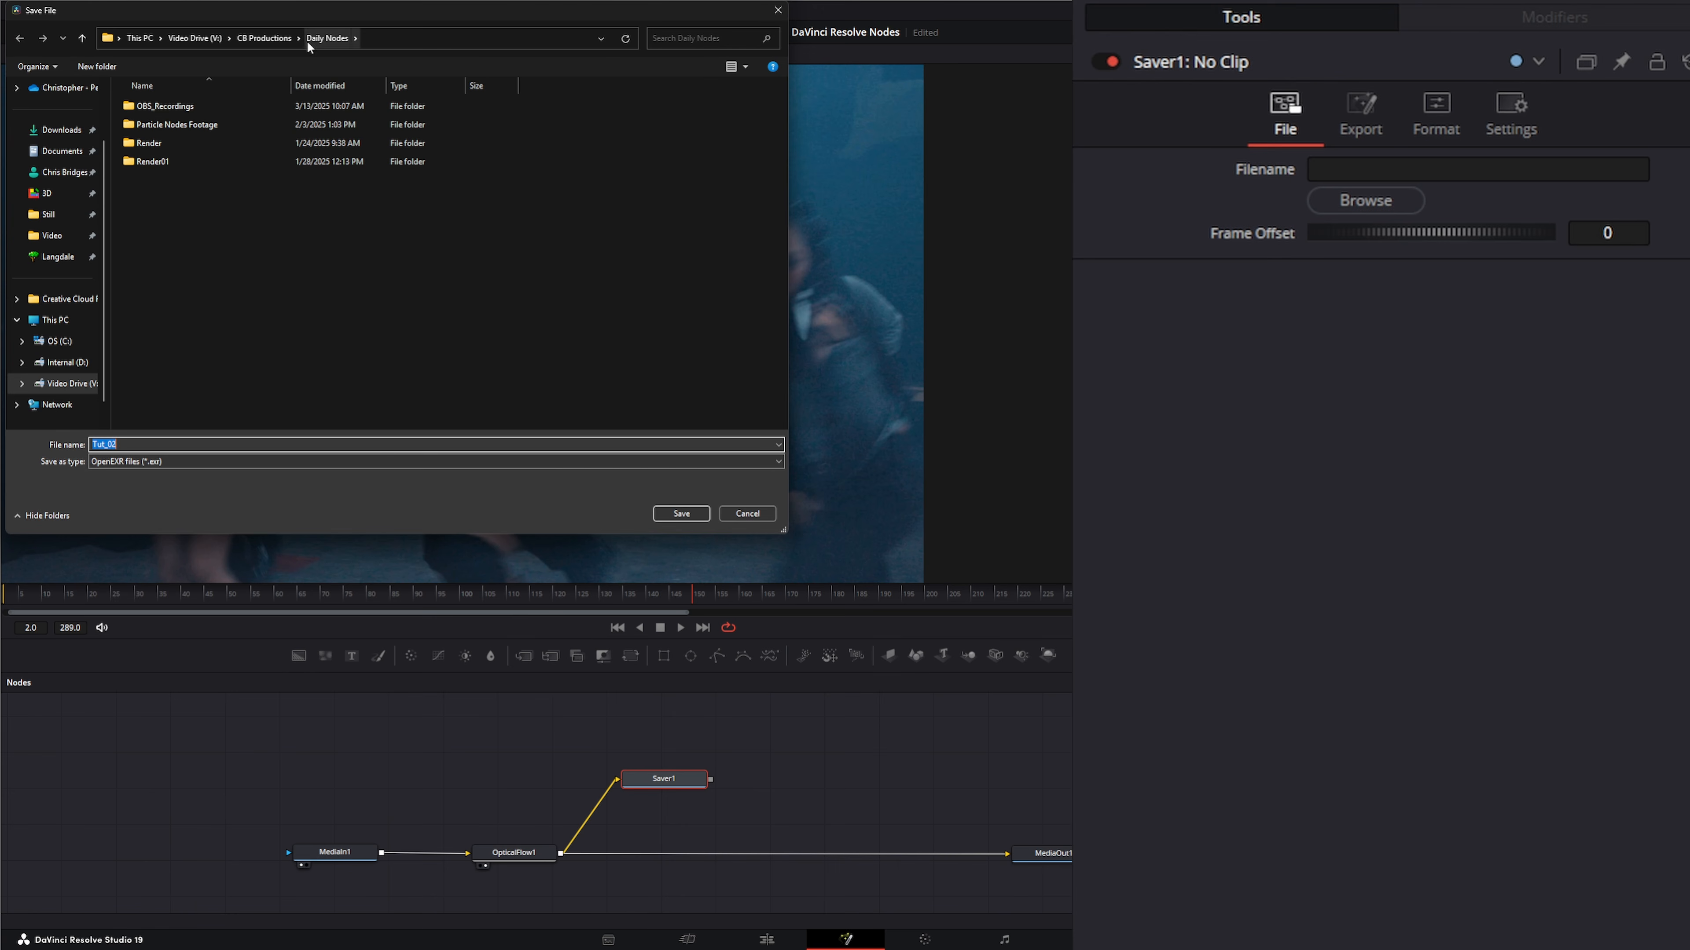
left_click(63, 384)
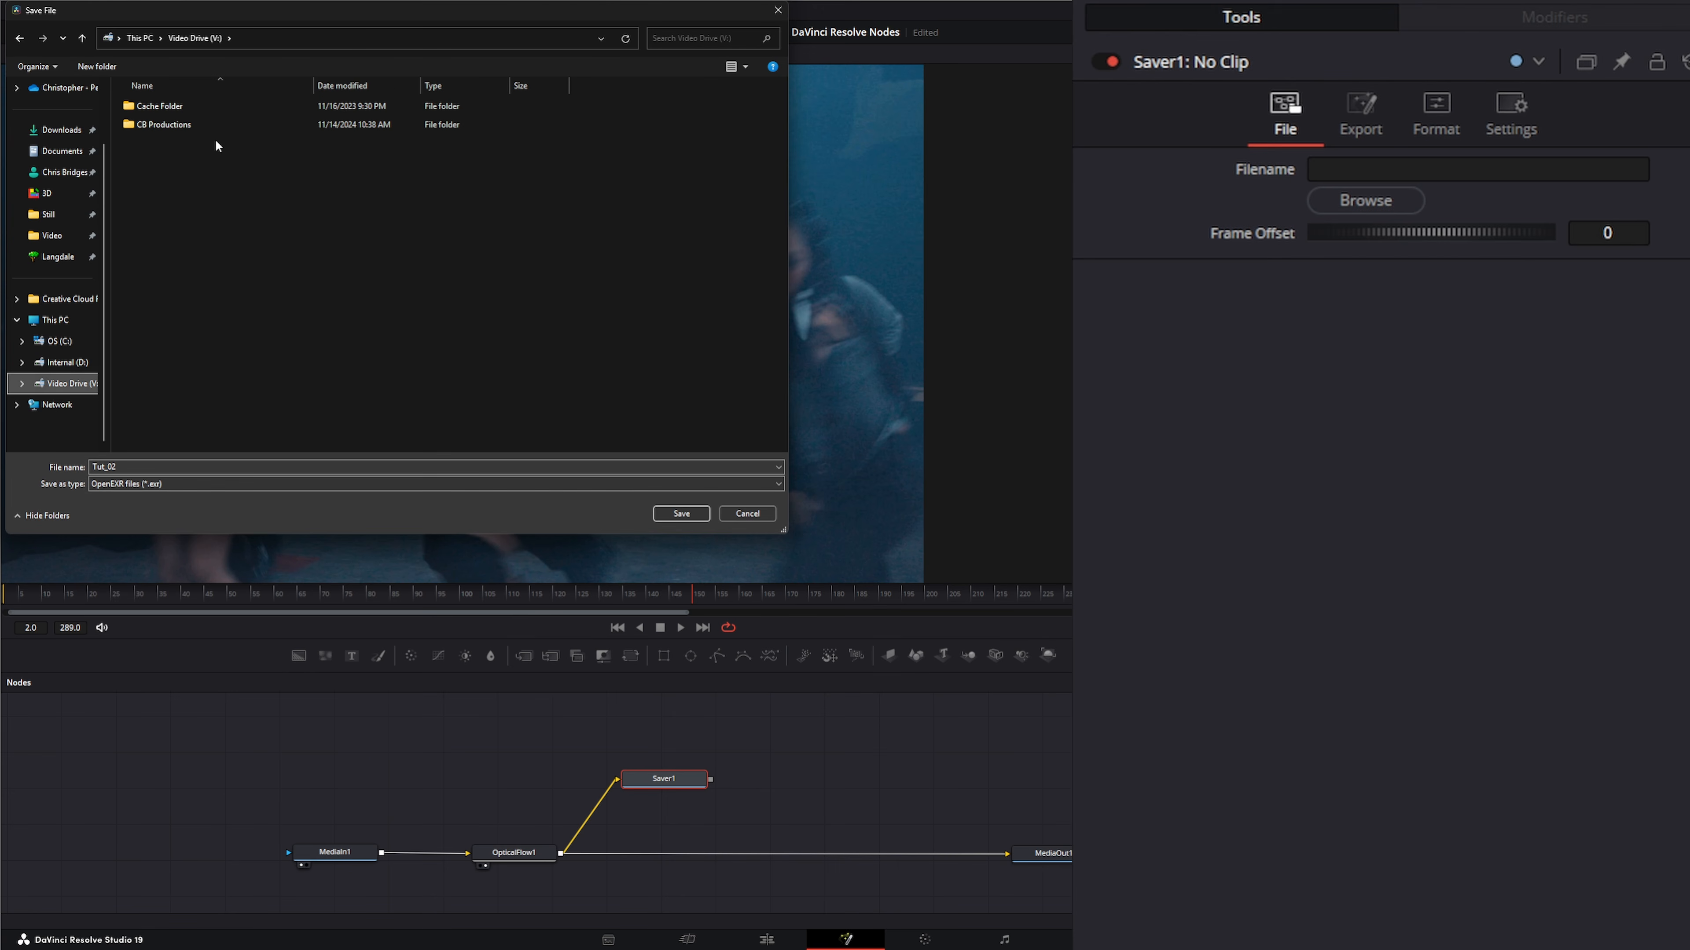
double_click(173, 126)
double_click(173, 126)
left_click(96, 66)
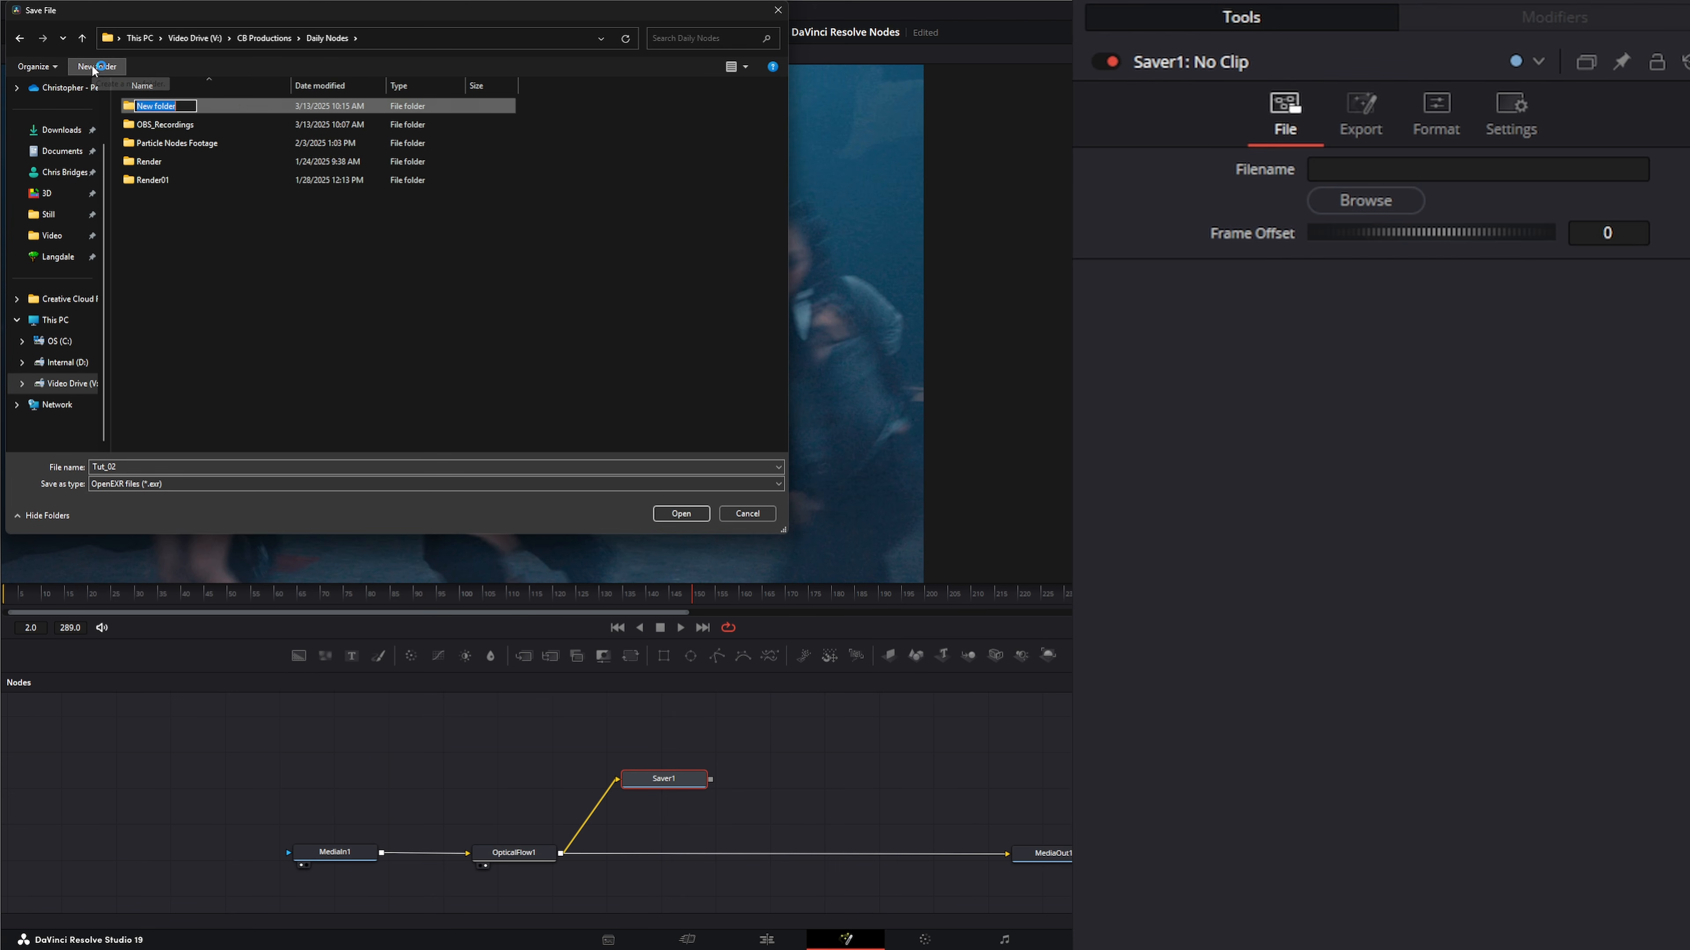
type("O")
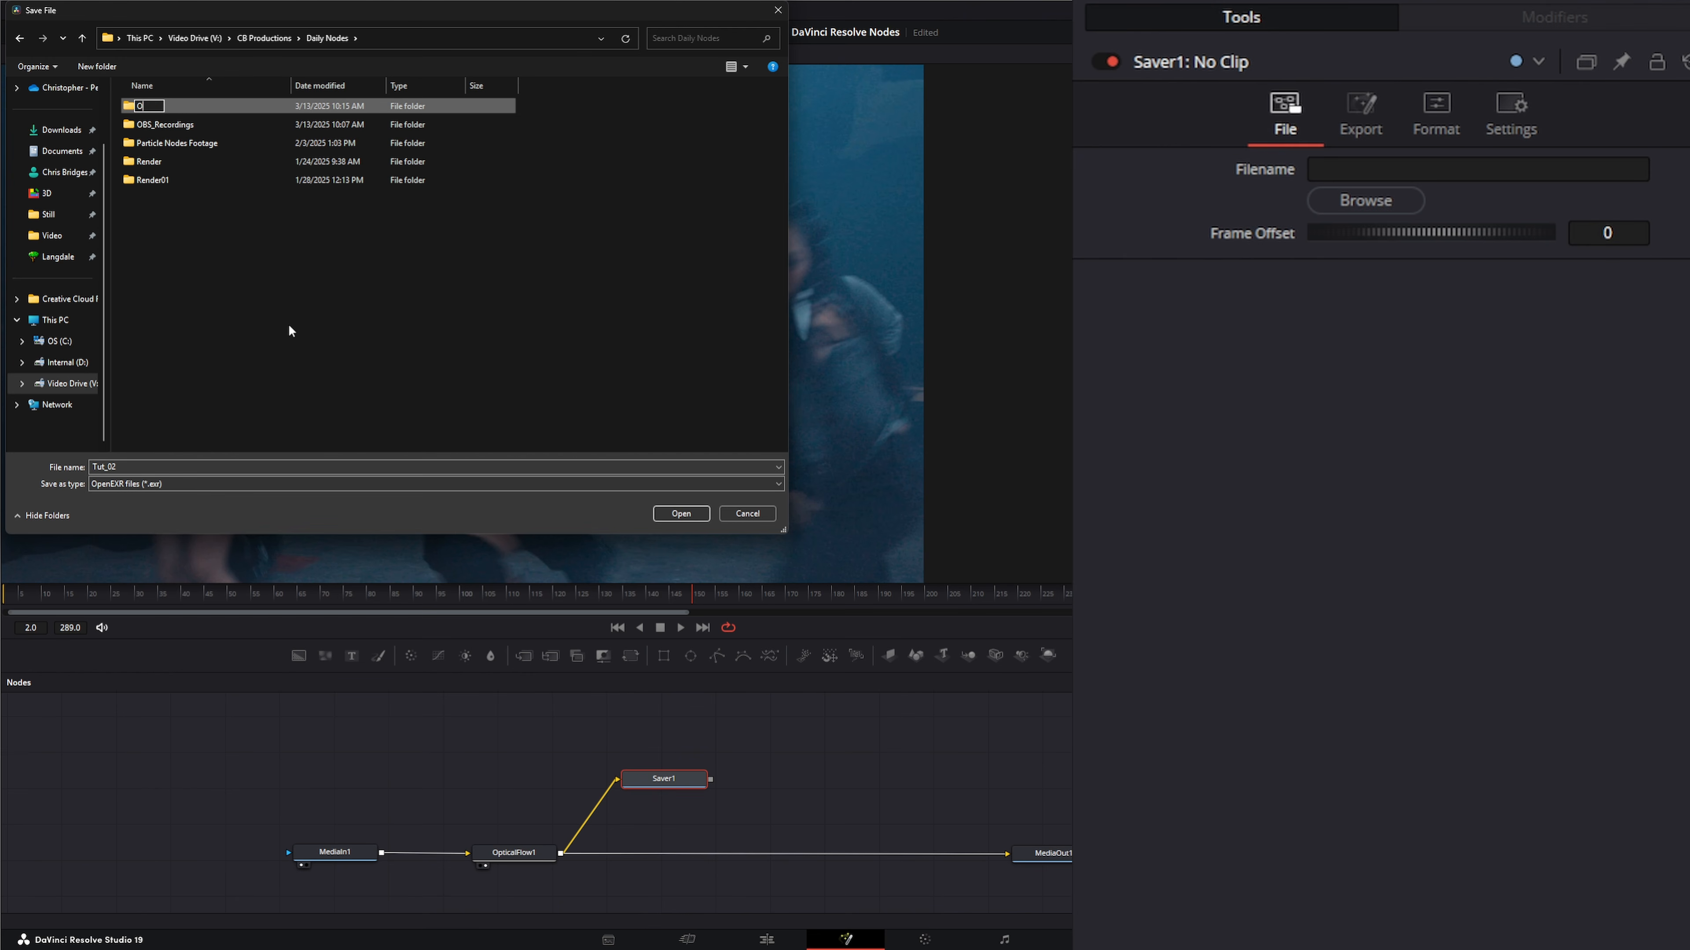
type("ptFlow")
key("Return")
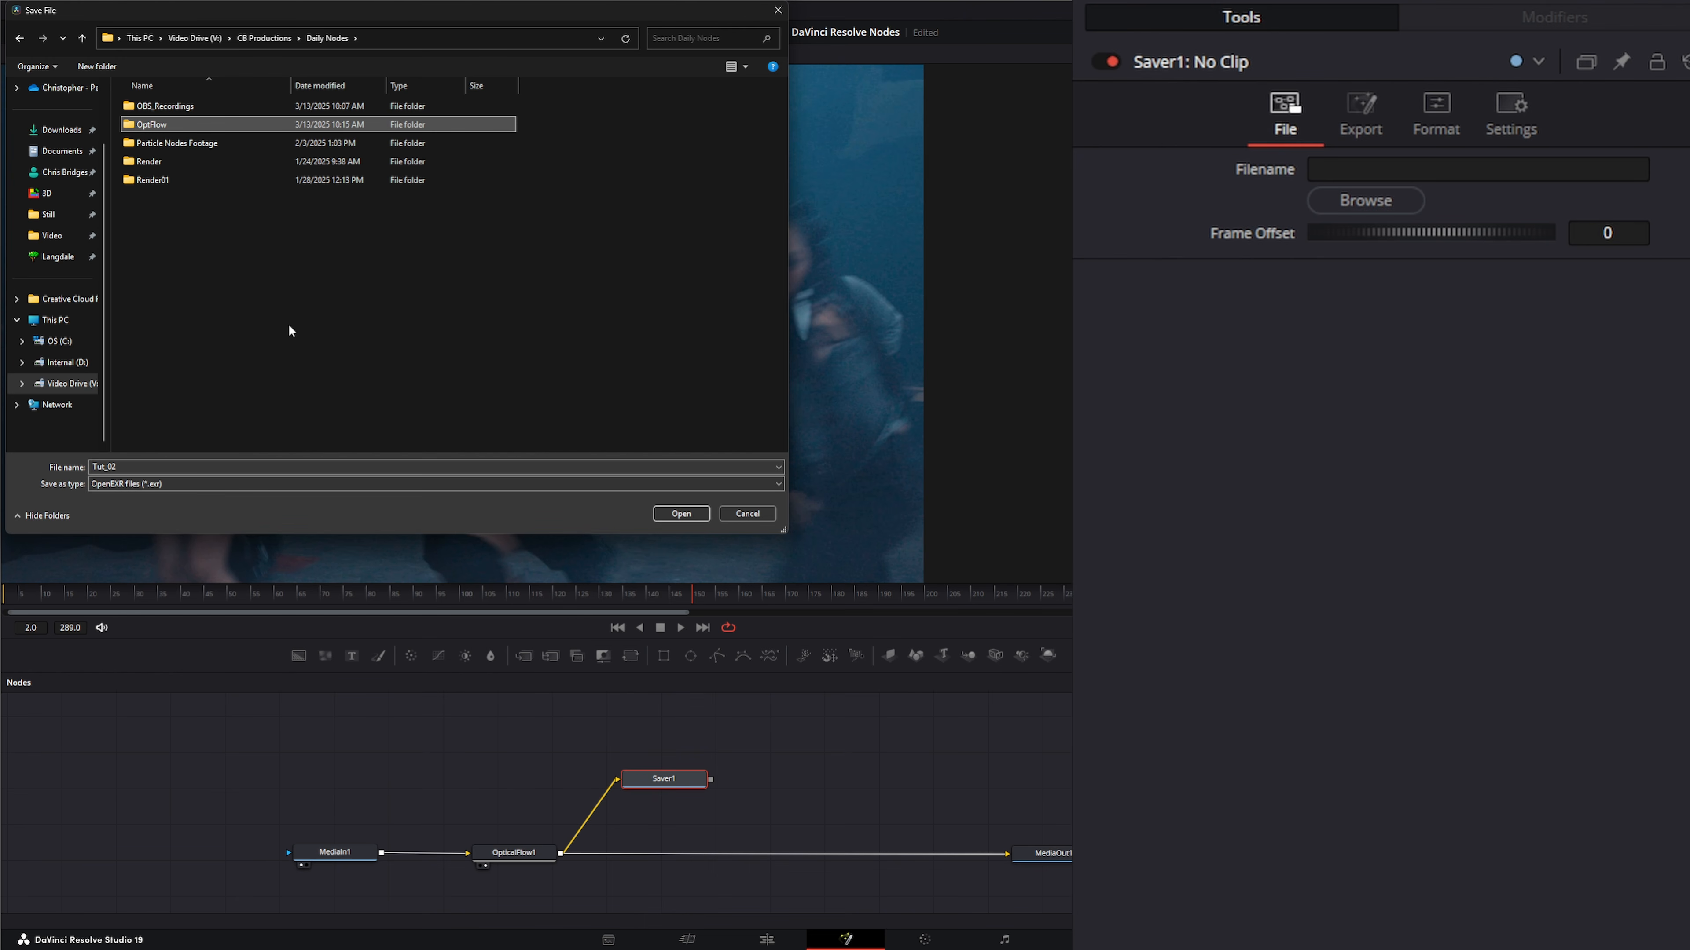
Set the Saver's output file to Tut_01 in OpenEXR format inside the OptFlow folder.
double_click(152, 124)
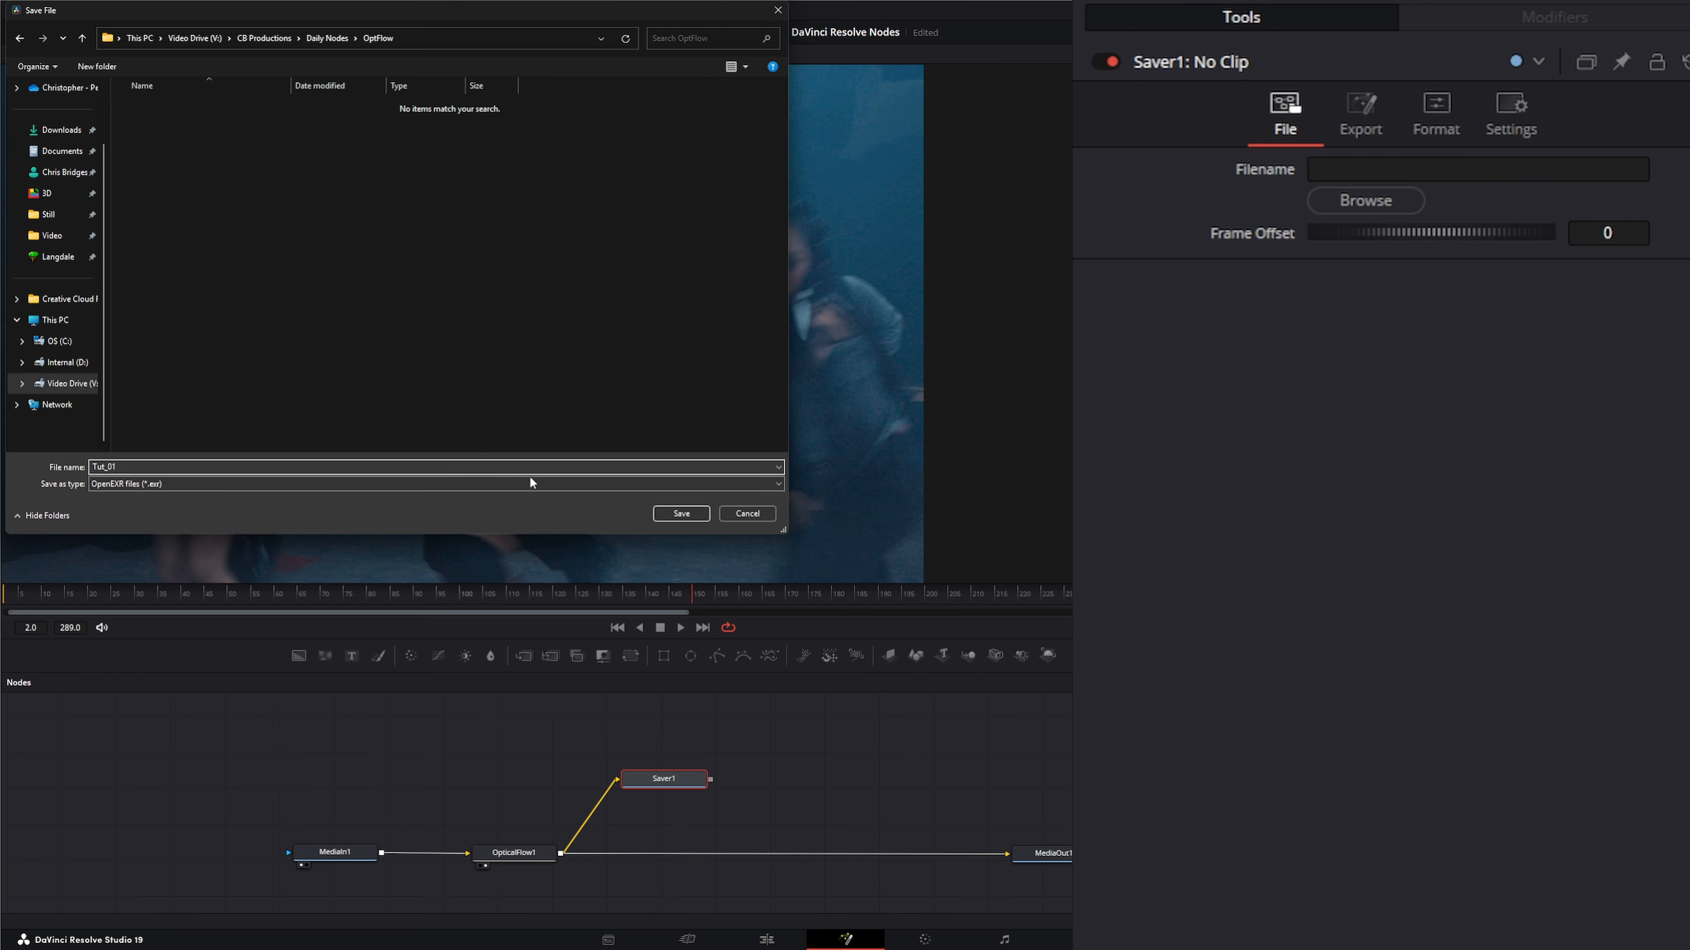
left_click(681, 513)
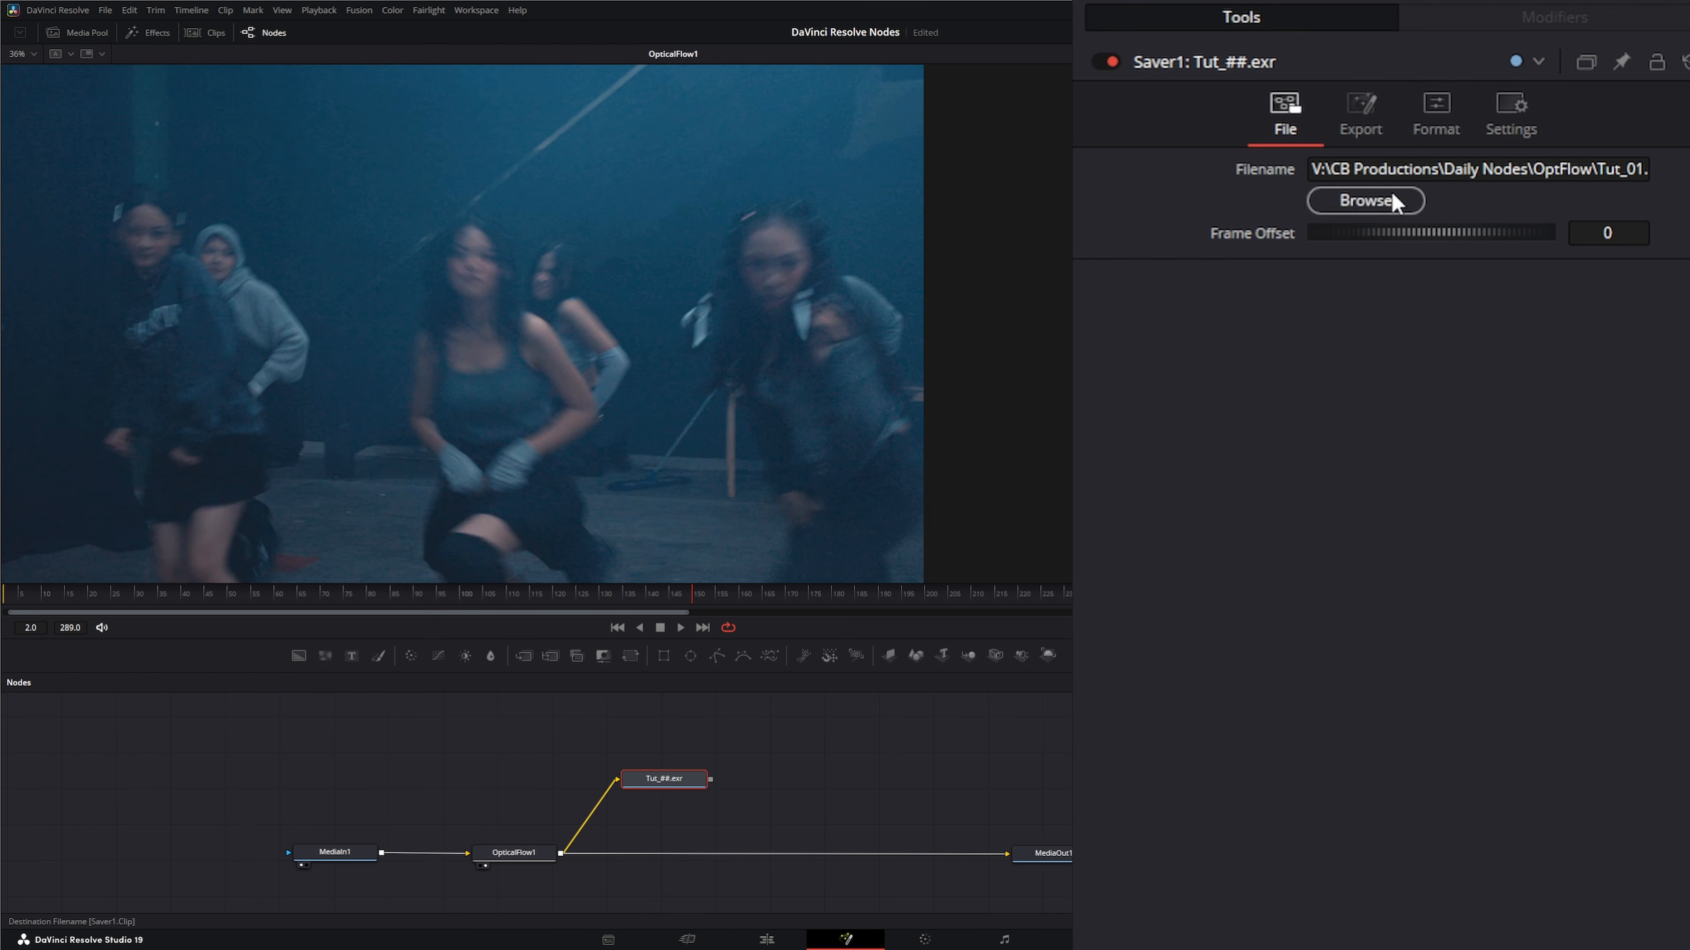
left_click_drag(663, 779, 664, 774)
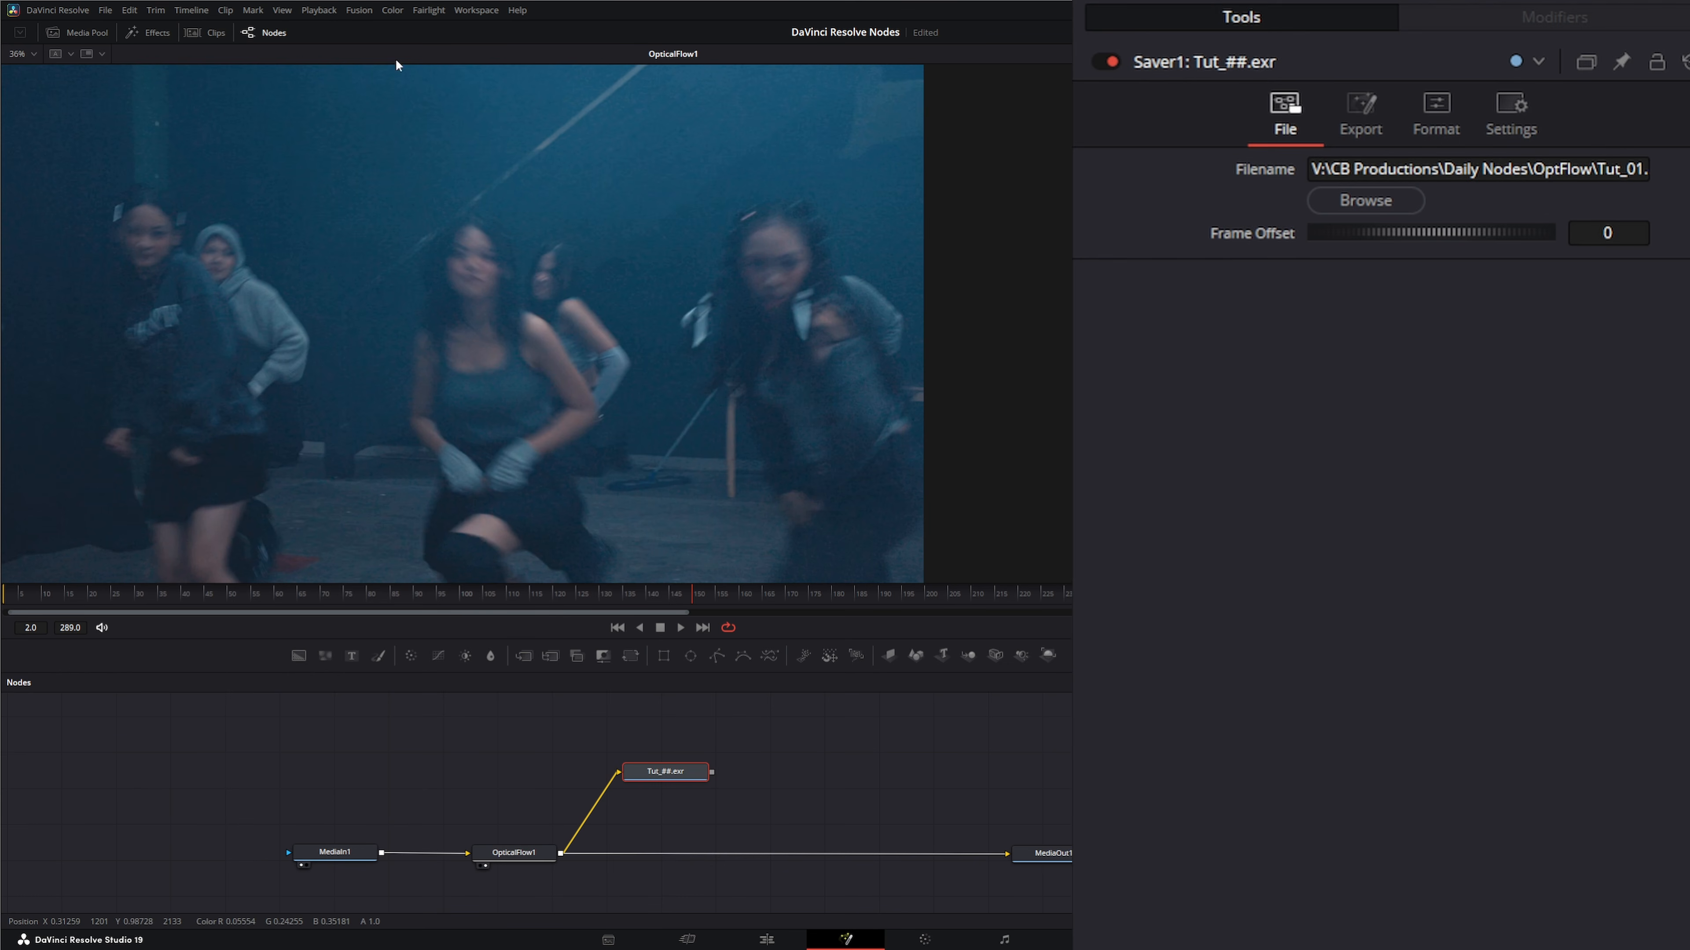
Render all savers in the composition and dismiss the completion dialog.
left_click(359, 10)
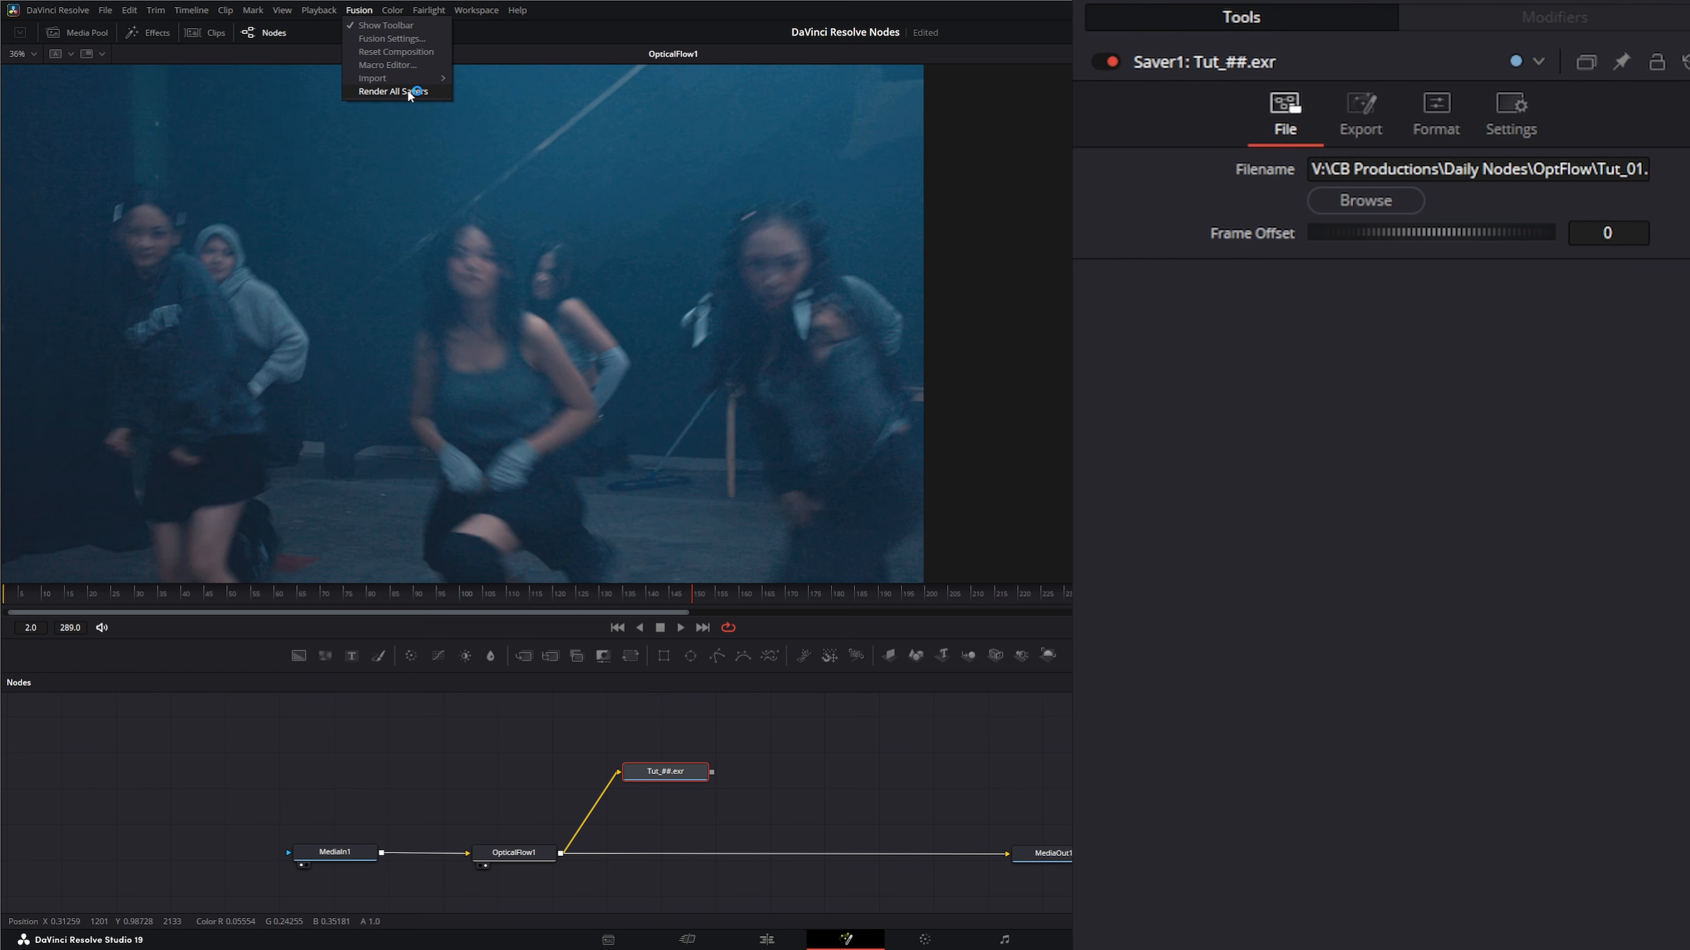
left_click(392, 91)
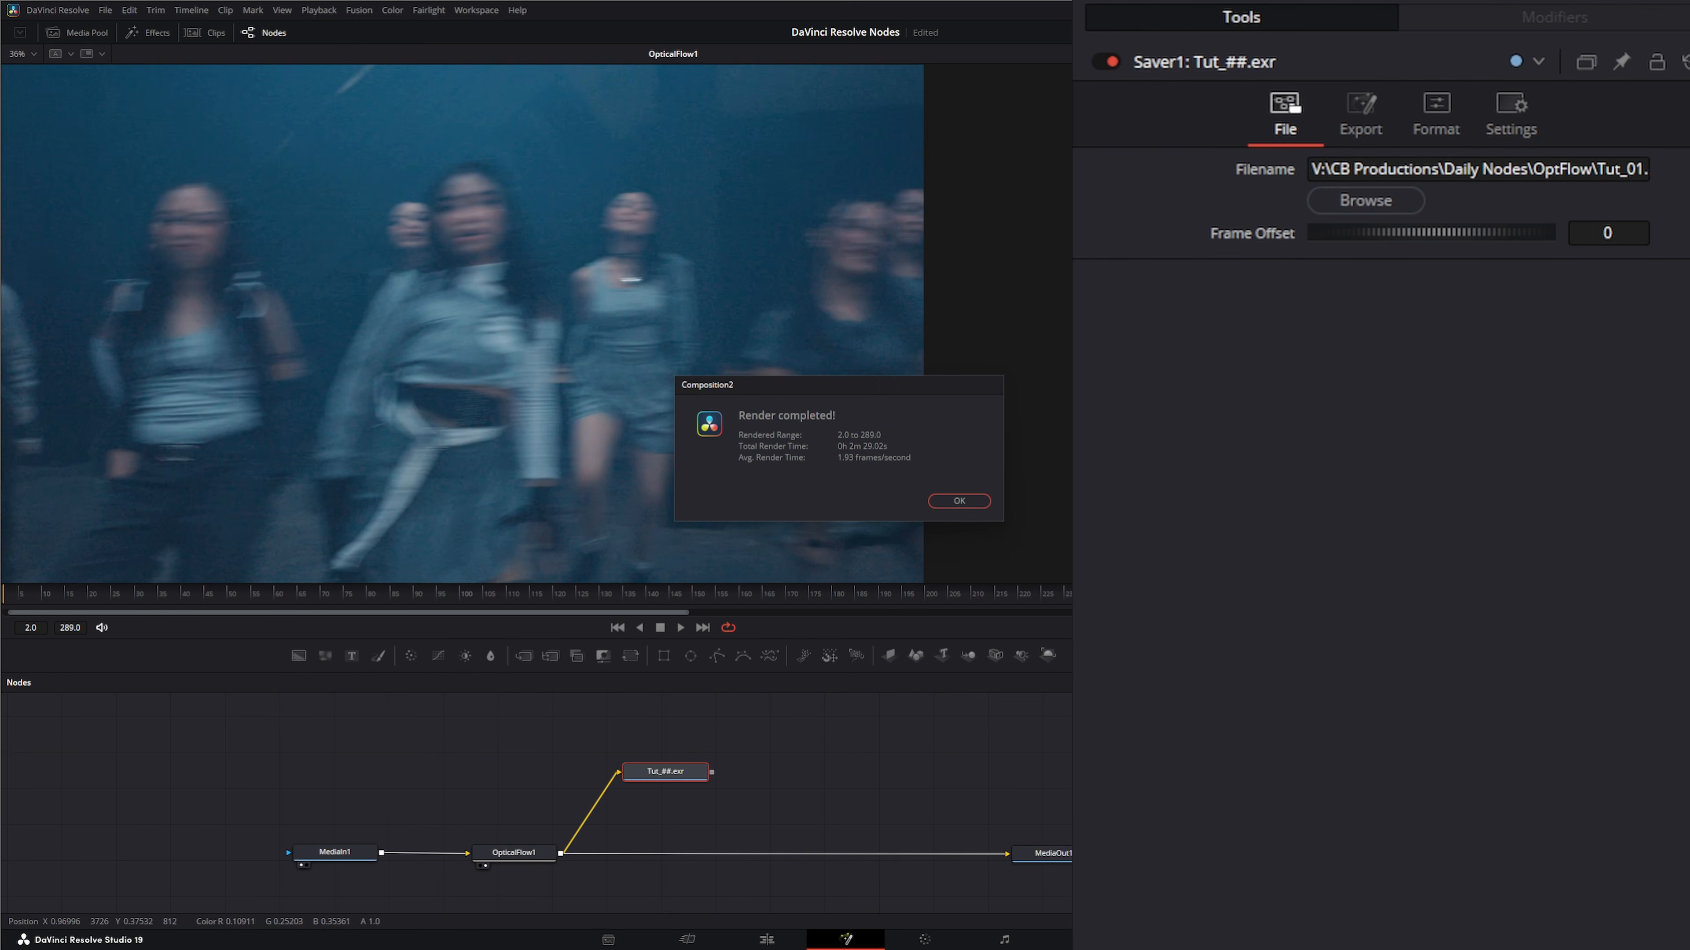
left_click(958, 500)
left_click(610, 727)
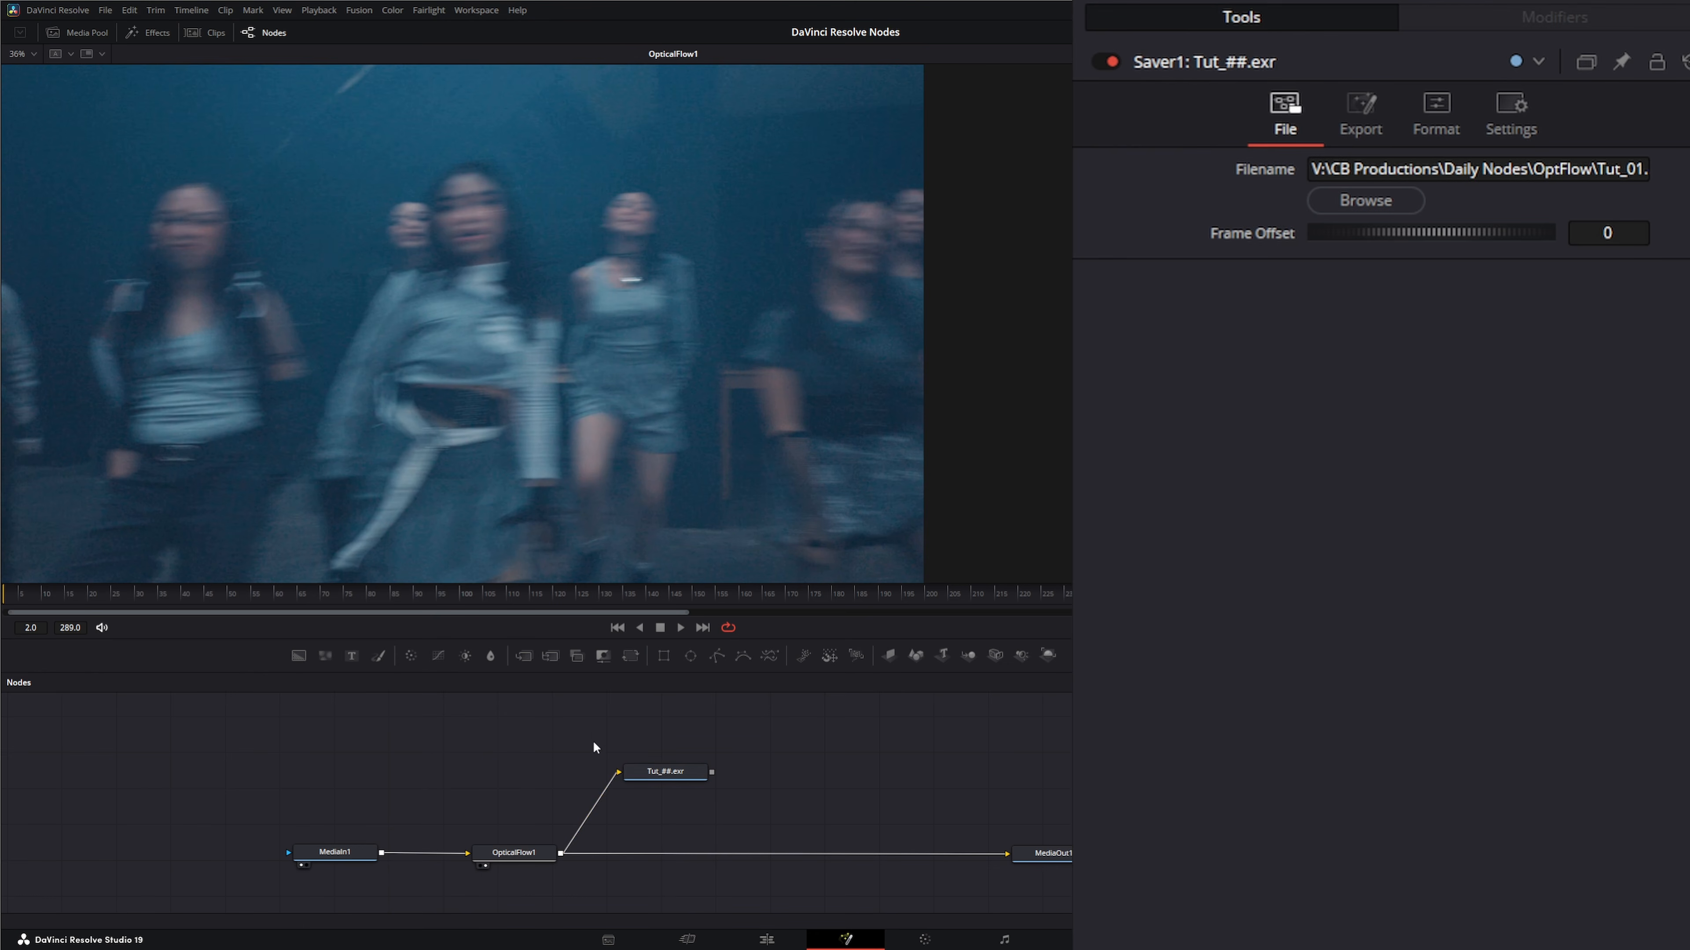
Disconnect the Saver and pull OpticalFlow1 out of the flow between MediaIn1 and MediaOut1.
left_click(613, 778)
left_click_drag(501, 858, 661, 840)
left_click(657, 823)
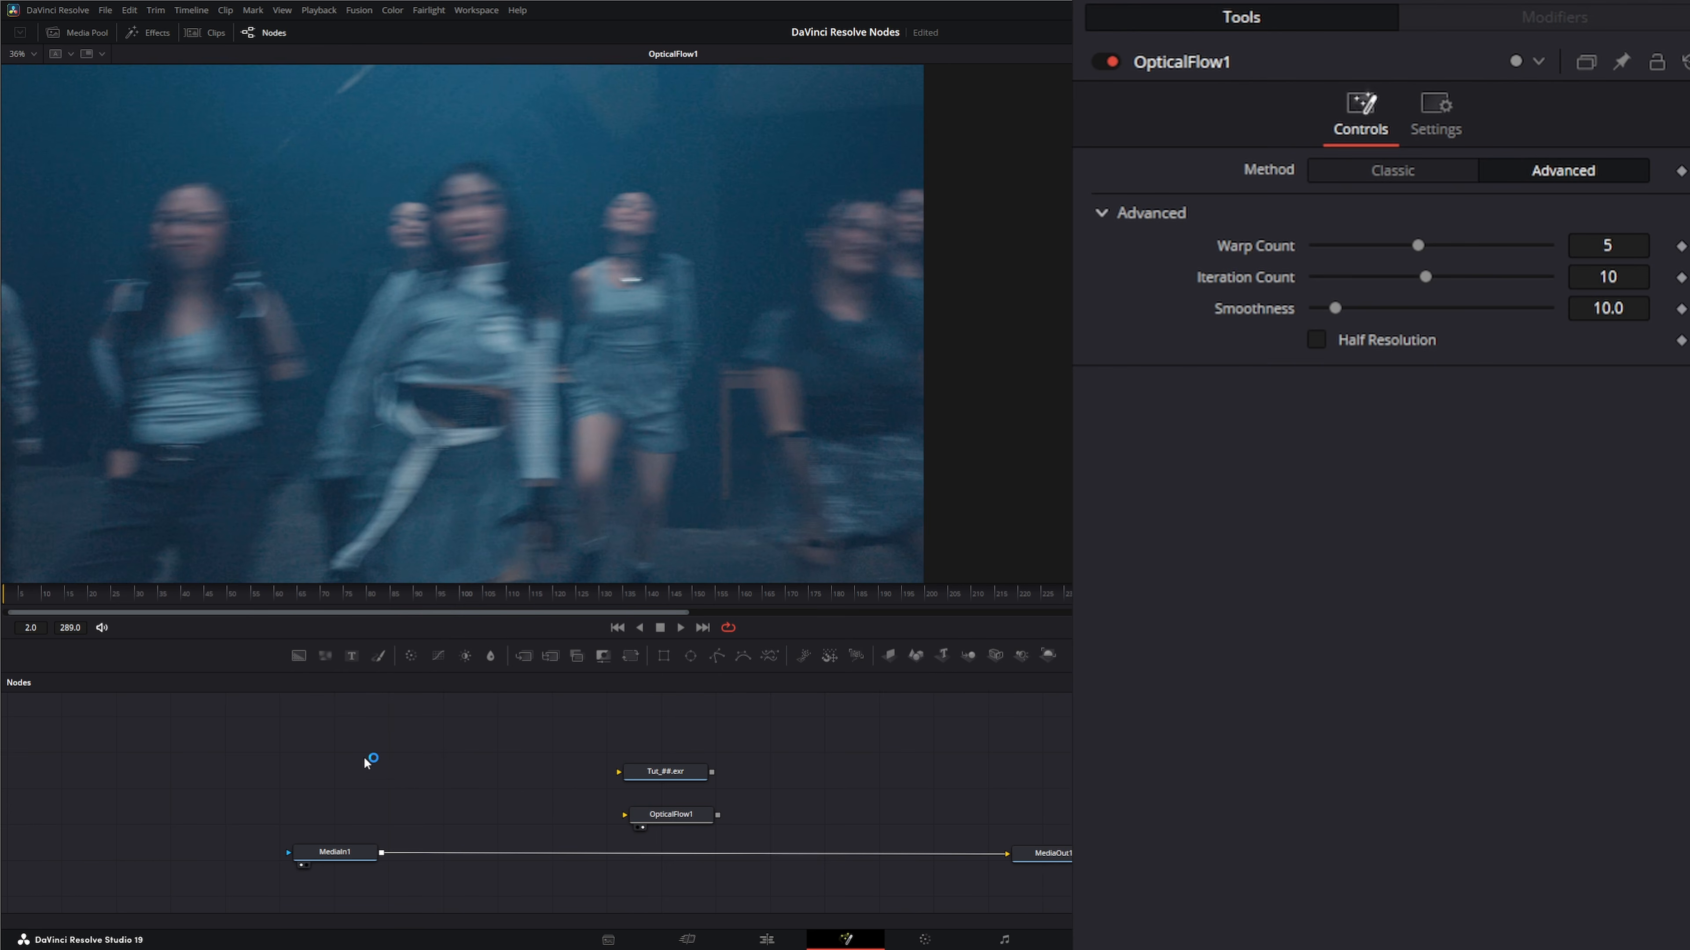
Add a Loader node and load the rendered EXR sequence starting with Tut_02 from the OptFlow folder.
key("shift+space")
type("sav")
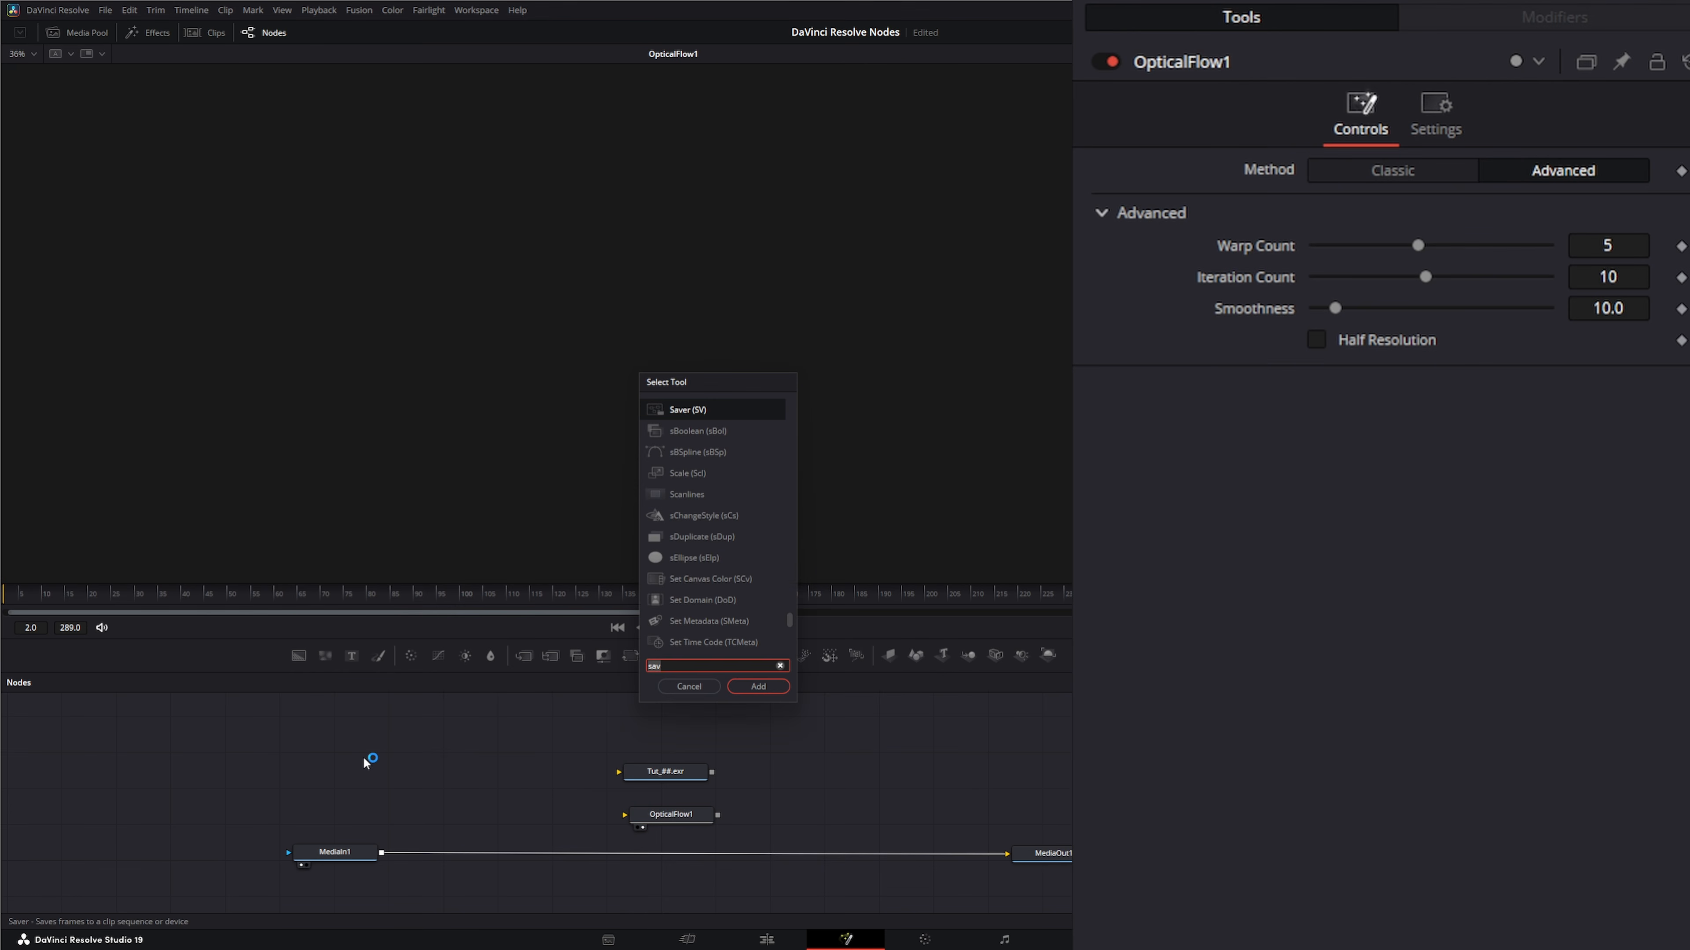
type("lo")
key("Return")
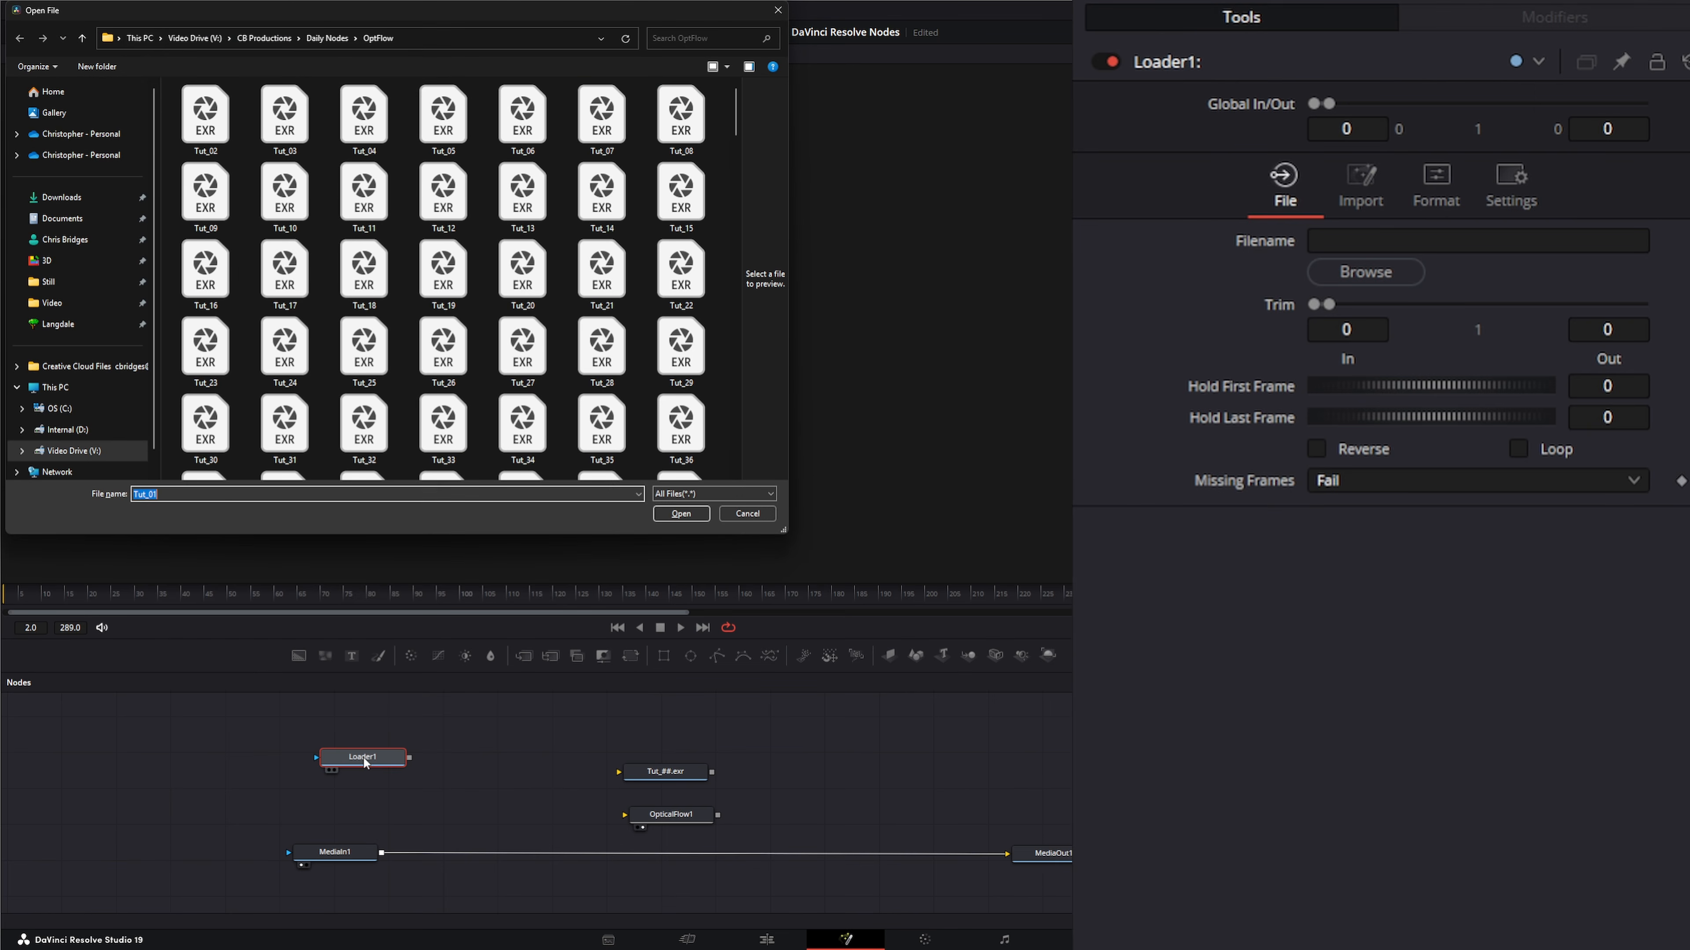
double_click(209, 133)
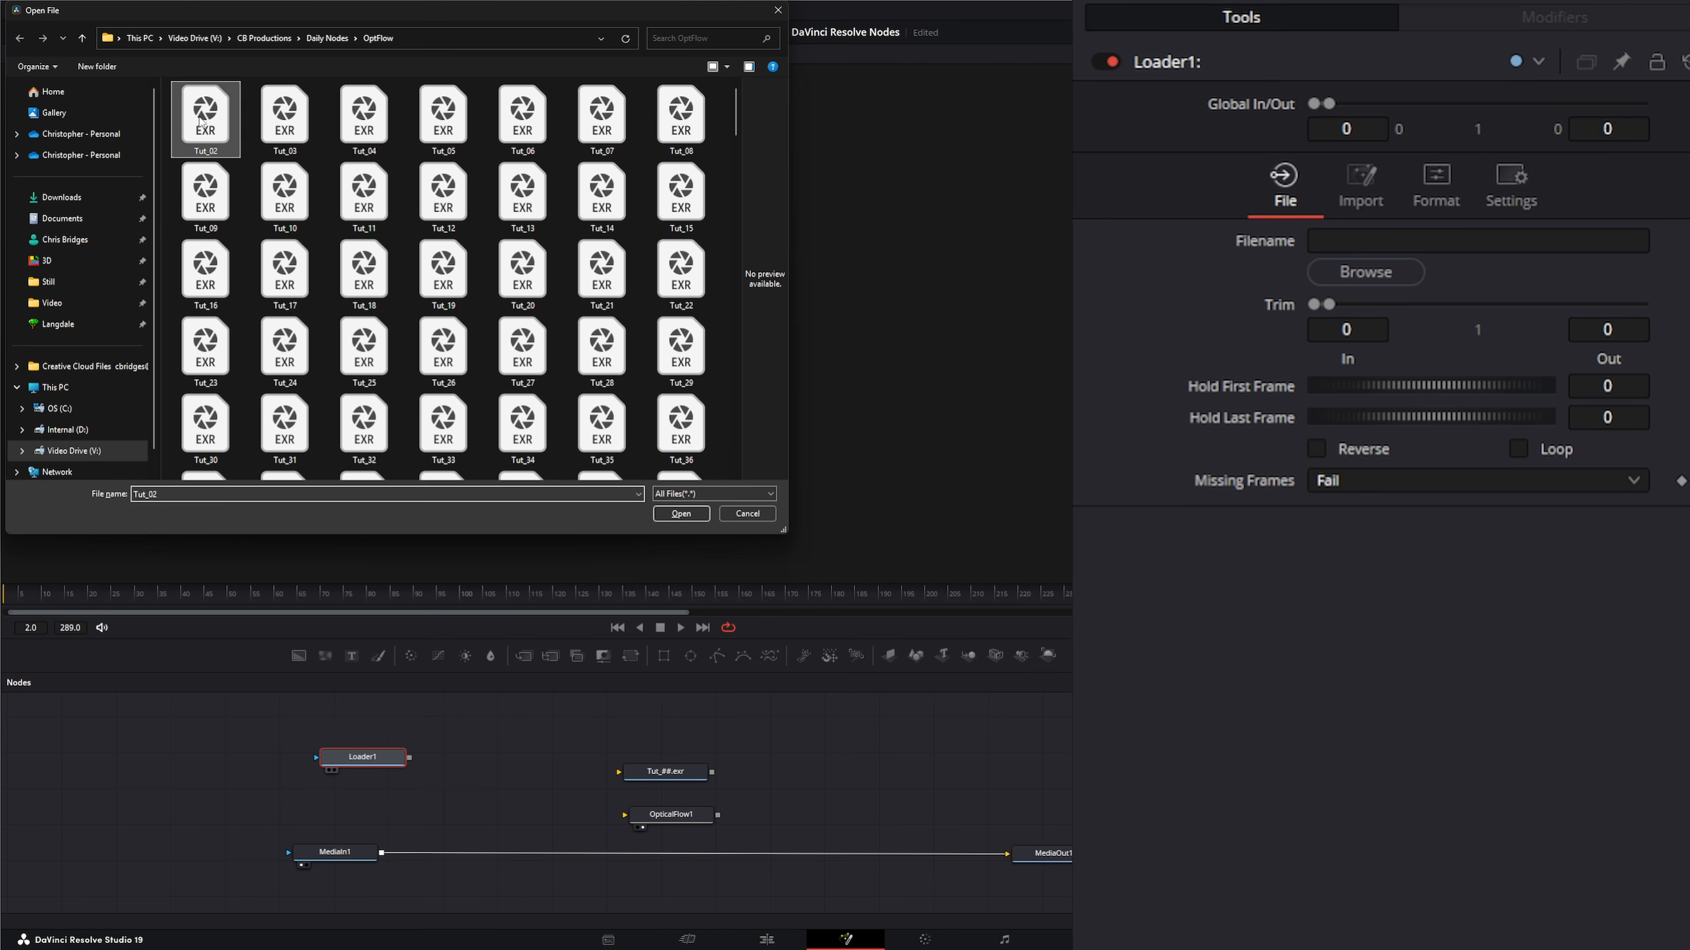
left_click_drag(386, 486, 387, 472)
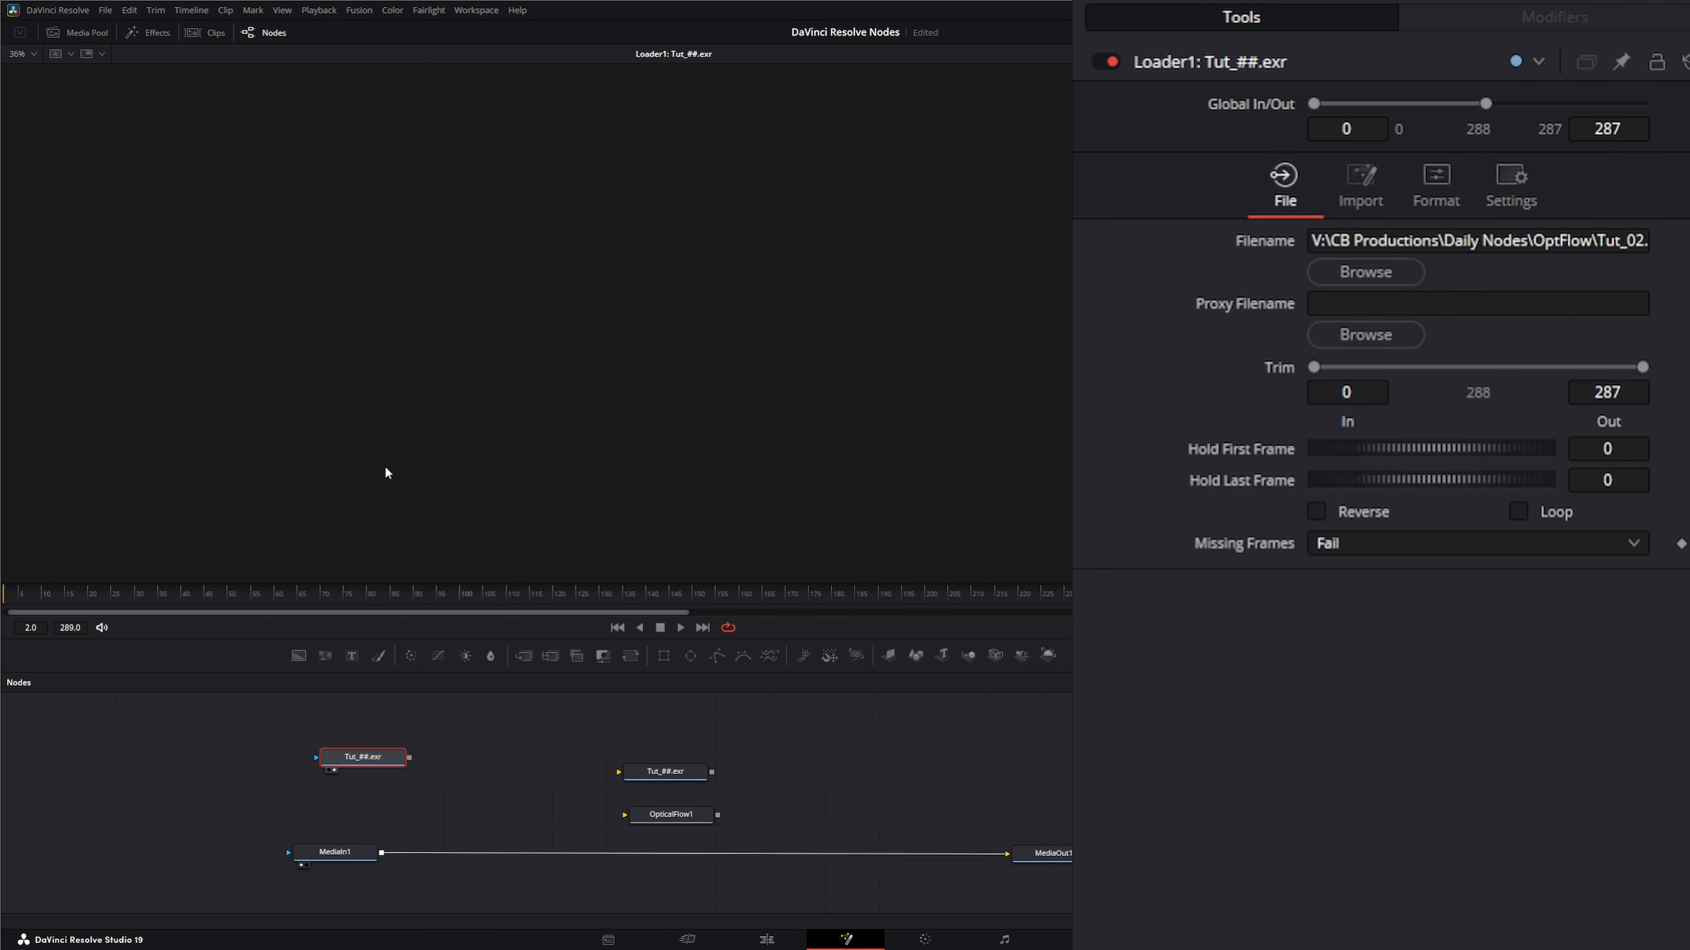
Align the Loader above MediaIn1 and examine which viewer channels the loaded EXR sequence offers.
left_click(680, 627)
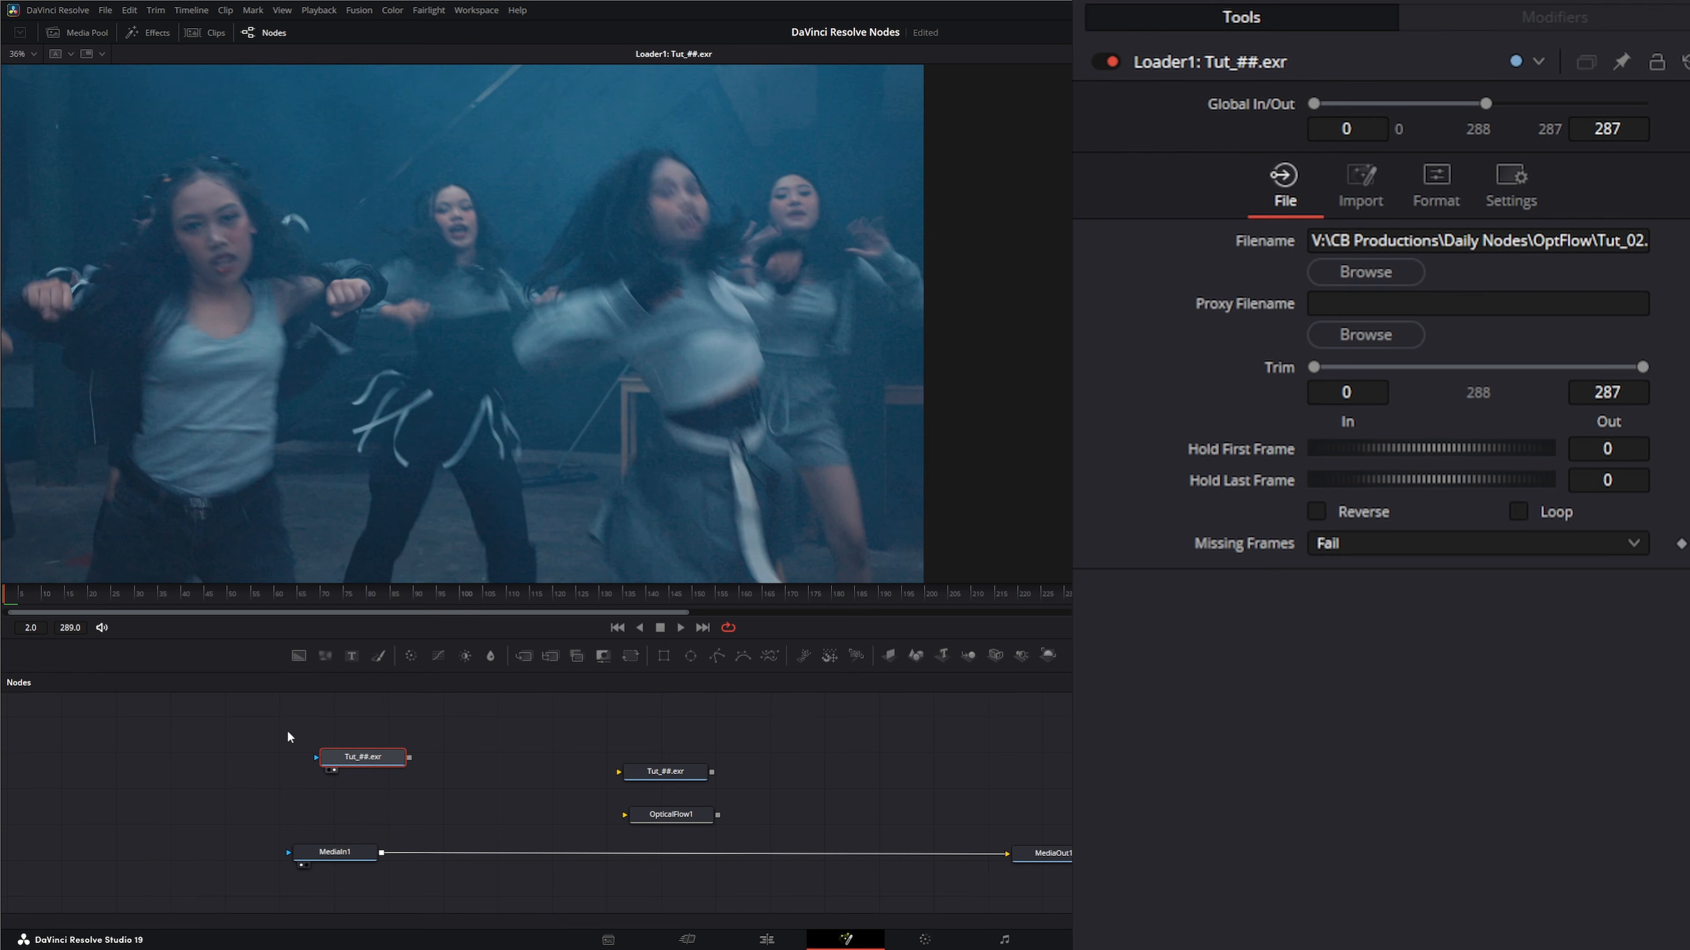
left_click_drag(261, 720, 439, 802)
left_click_drag(358, 758, 330, 758)
right_click(230, 282)
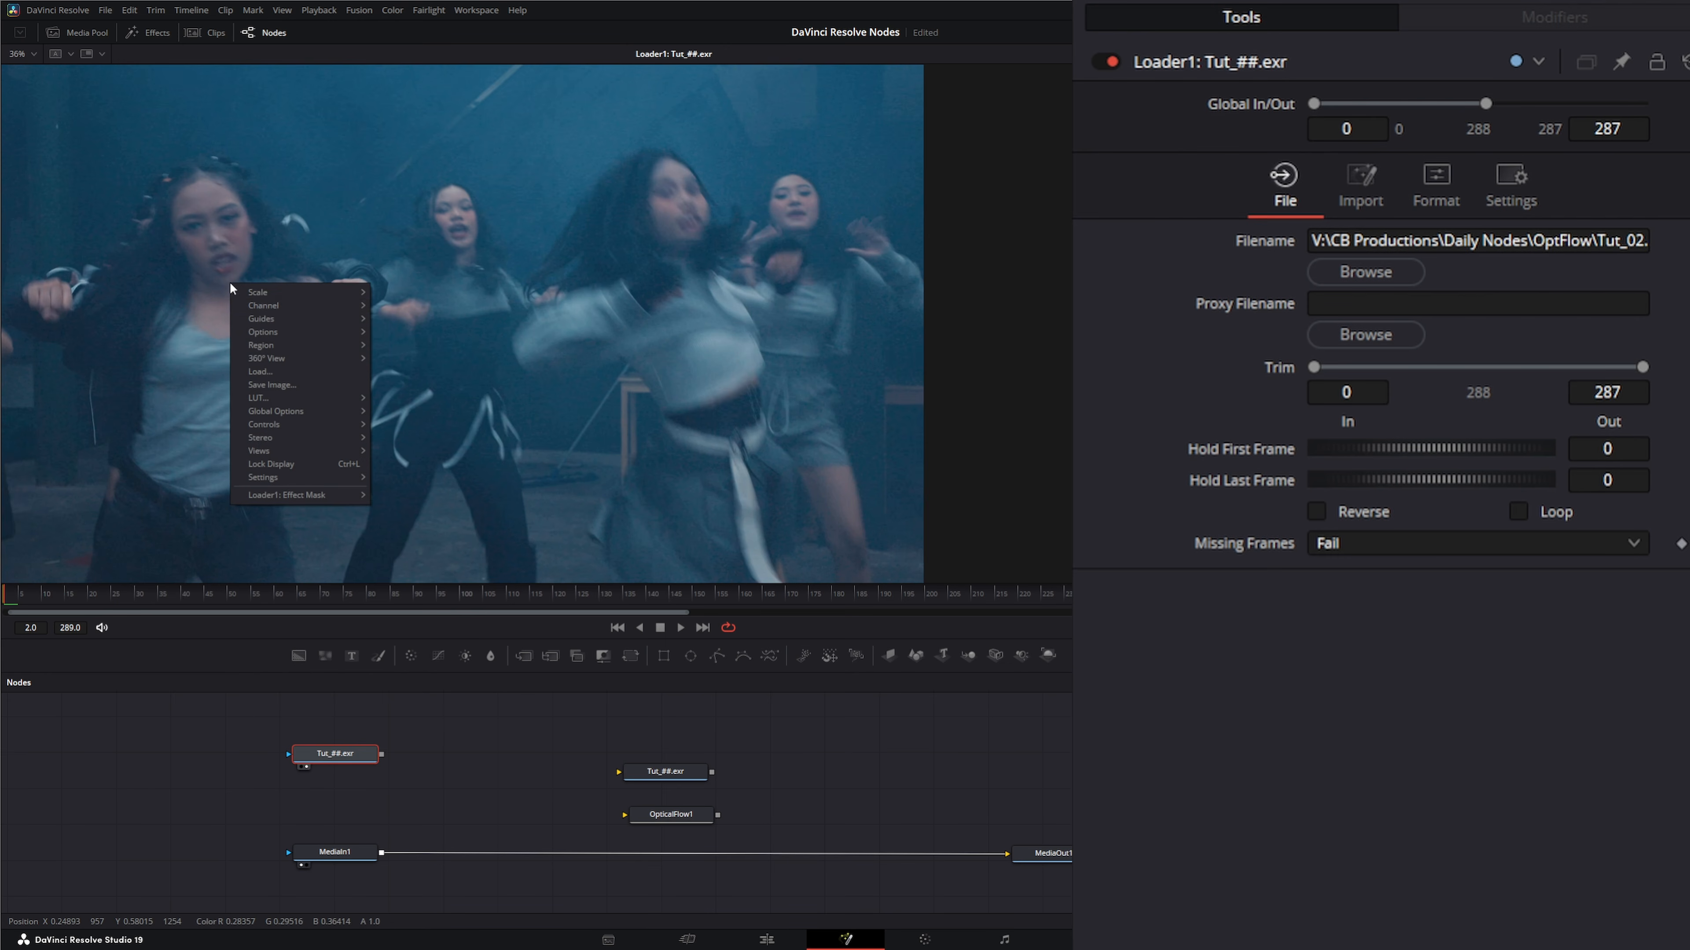
mouse_move(262, 304)
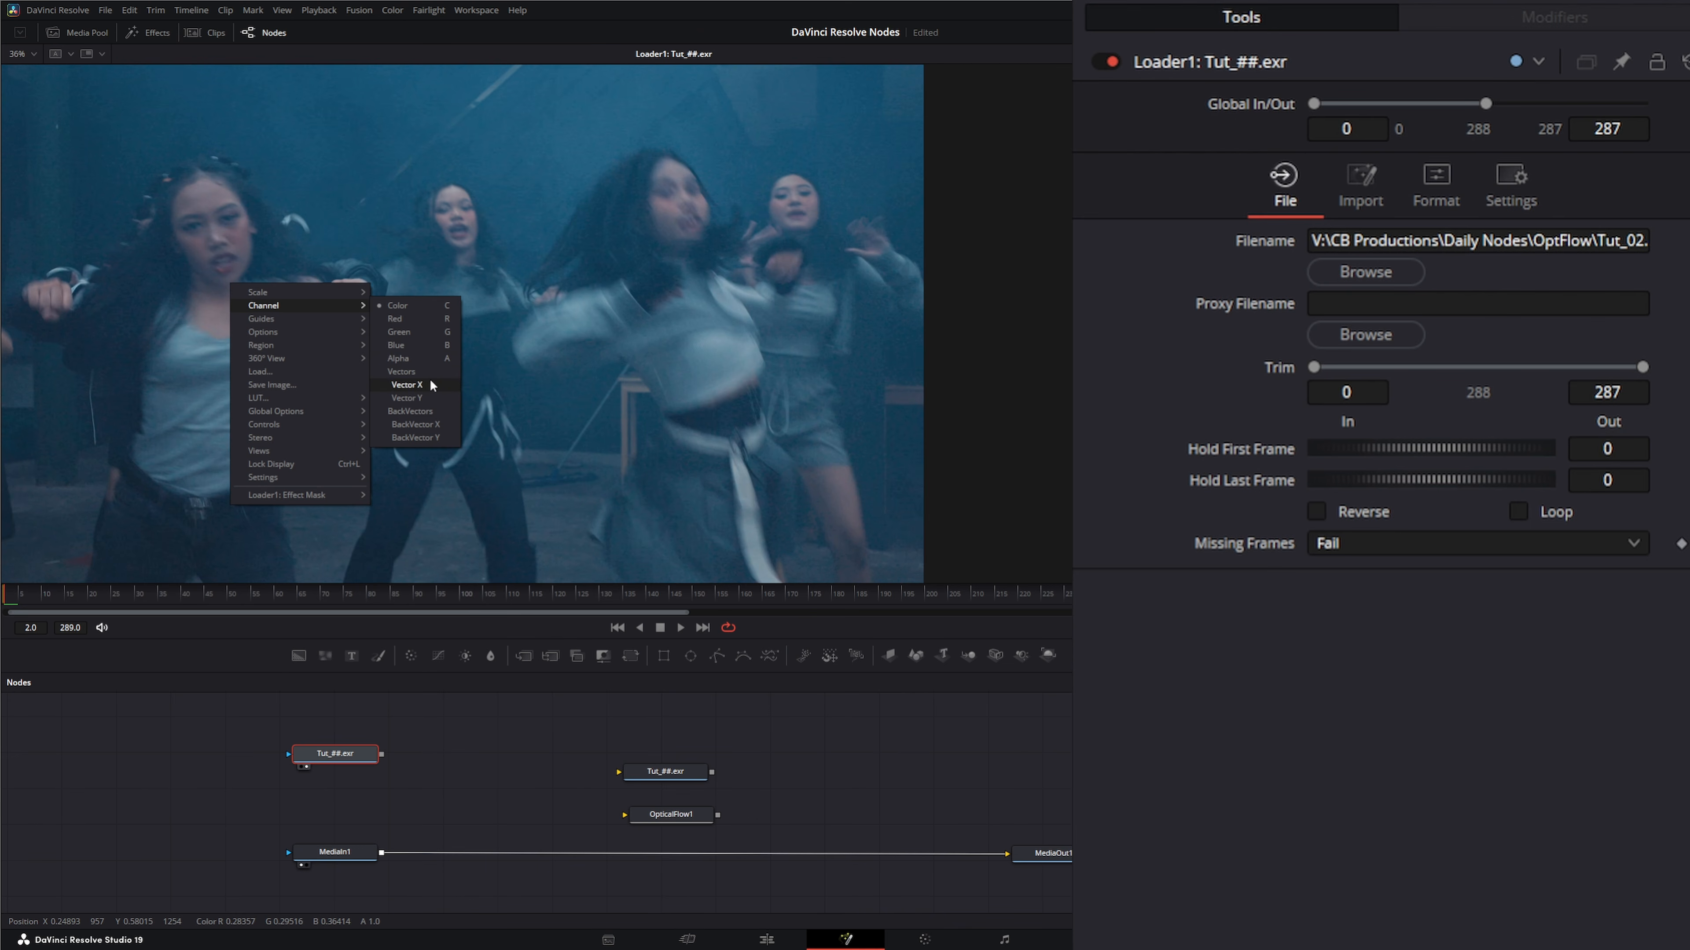
left_click(250, 718)
Delete the Loader and Saver nodes and reinsert OpticalFlow1 between MediaIn1 and MediaOut1.
left_click_drag(248, 706, 423, 797)
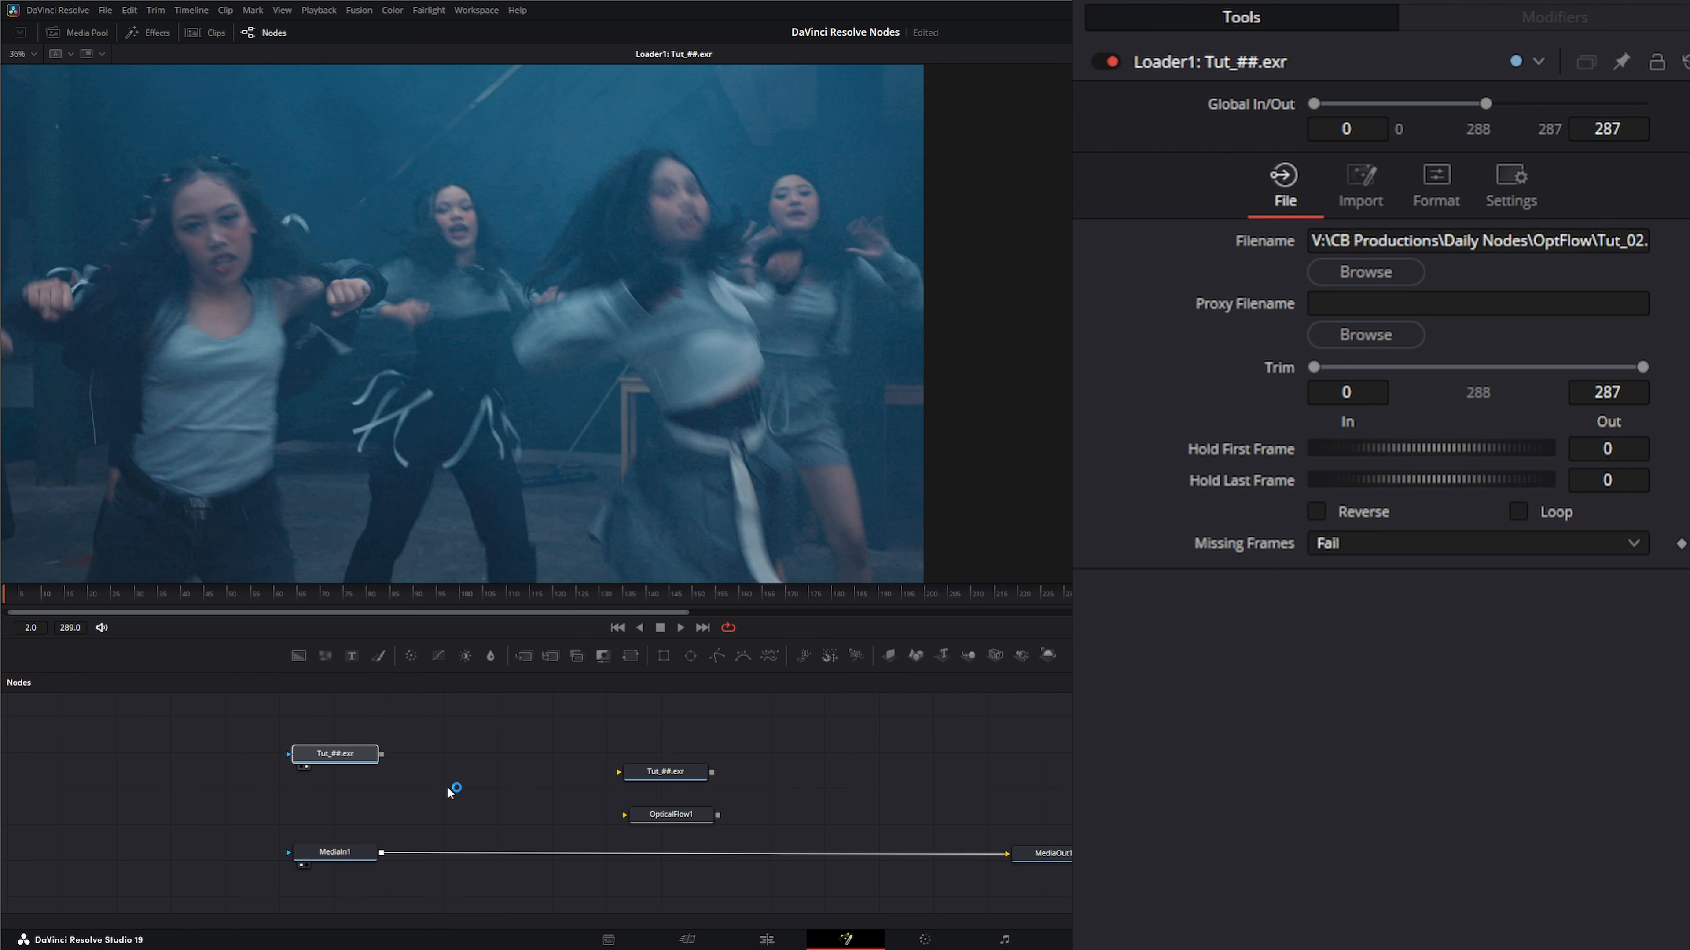
key("Delete")
left_click_drag(580, 724, 497, 853)
key("Delete")
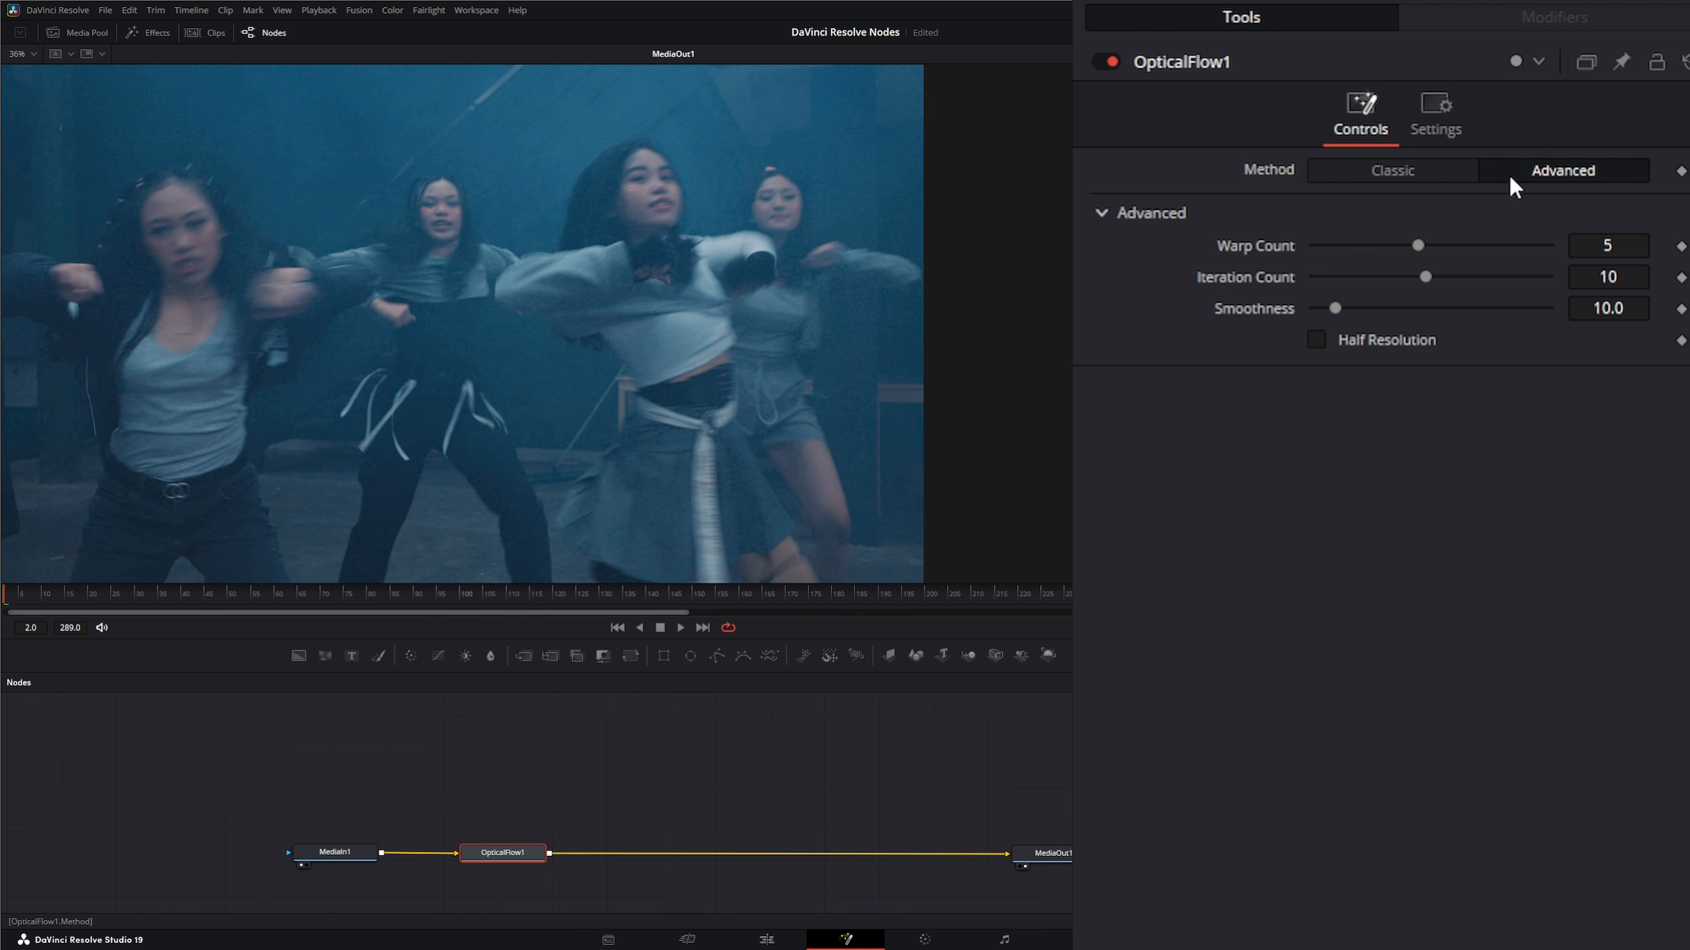
Switch OpticalFlow1 to the Classic method, try a tracking Proxy of 3.0 in playback, and reset it to the default of 2.0.
left_click(1394, 171)
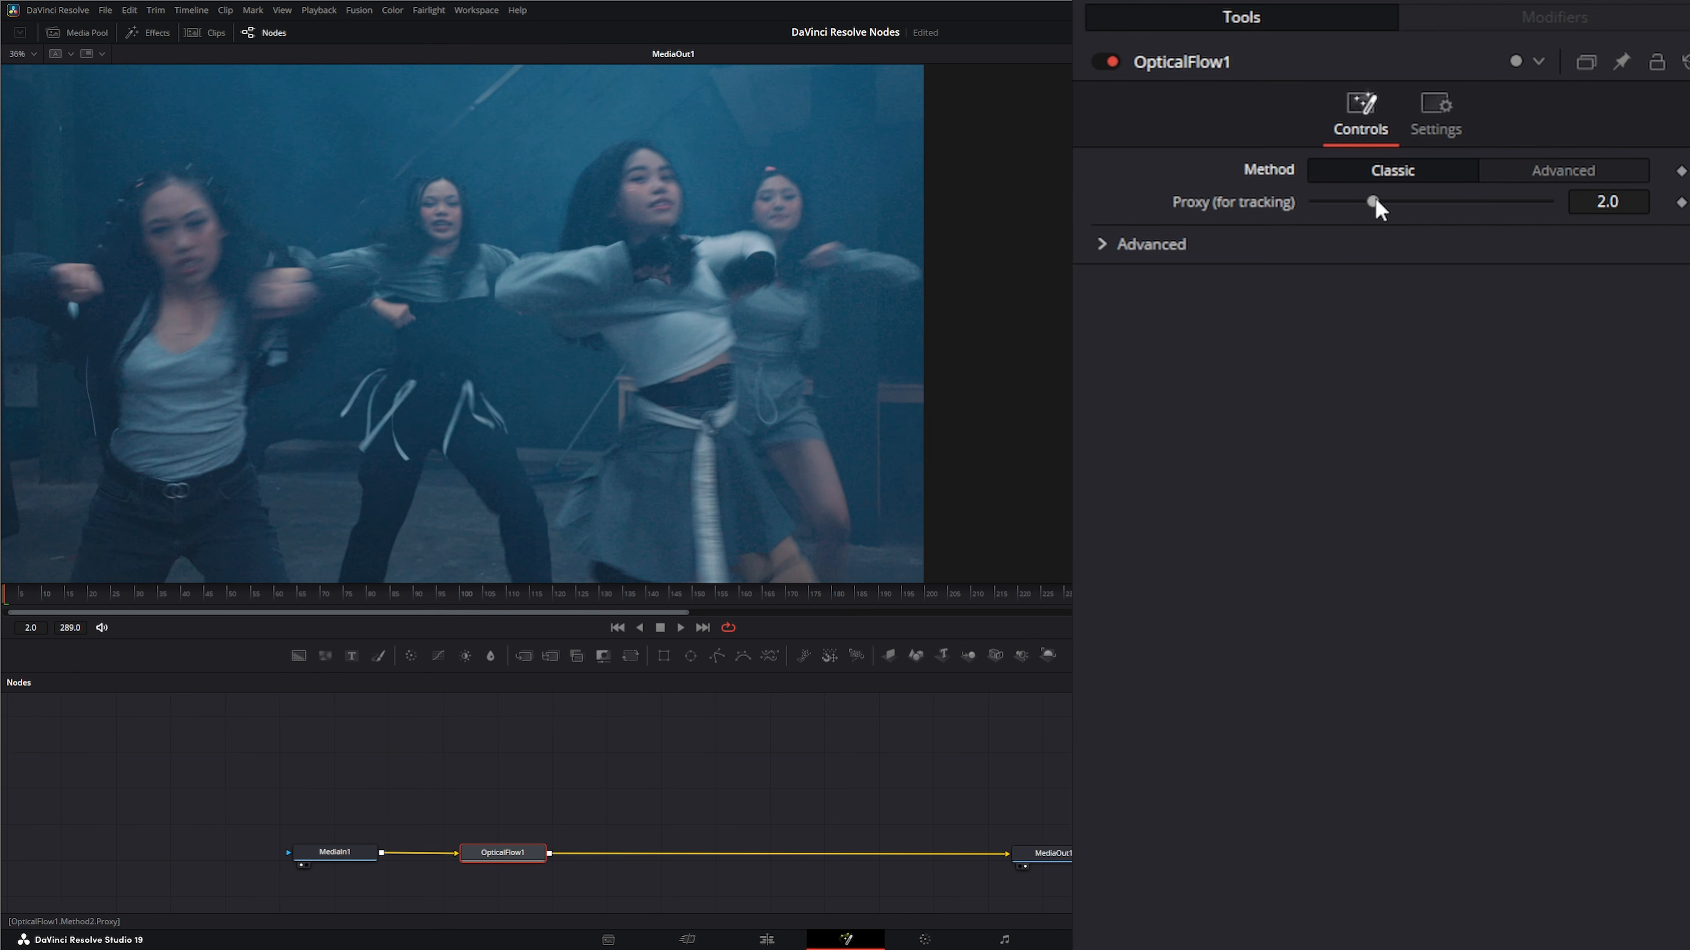
left_click(1630, 202)
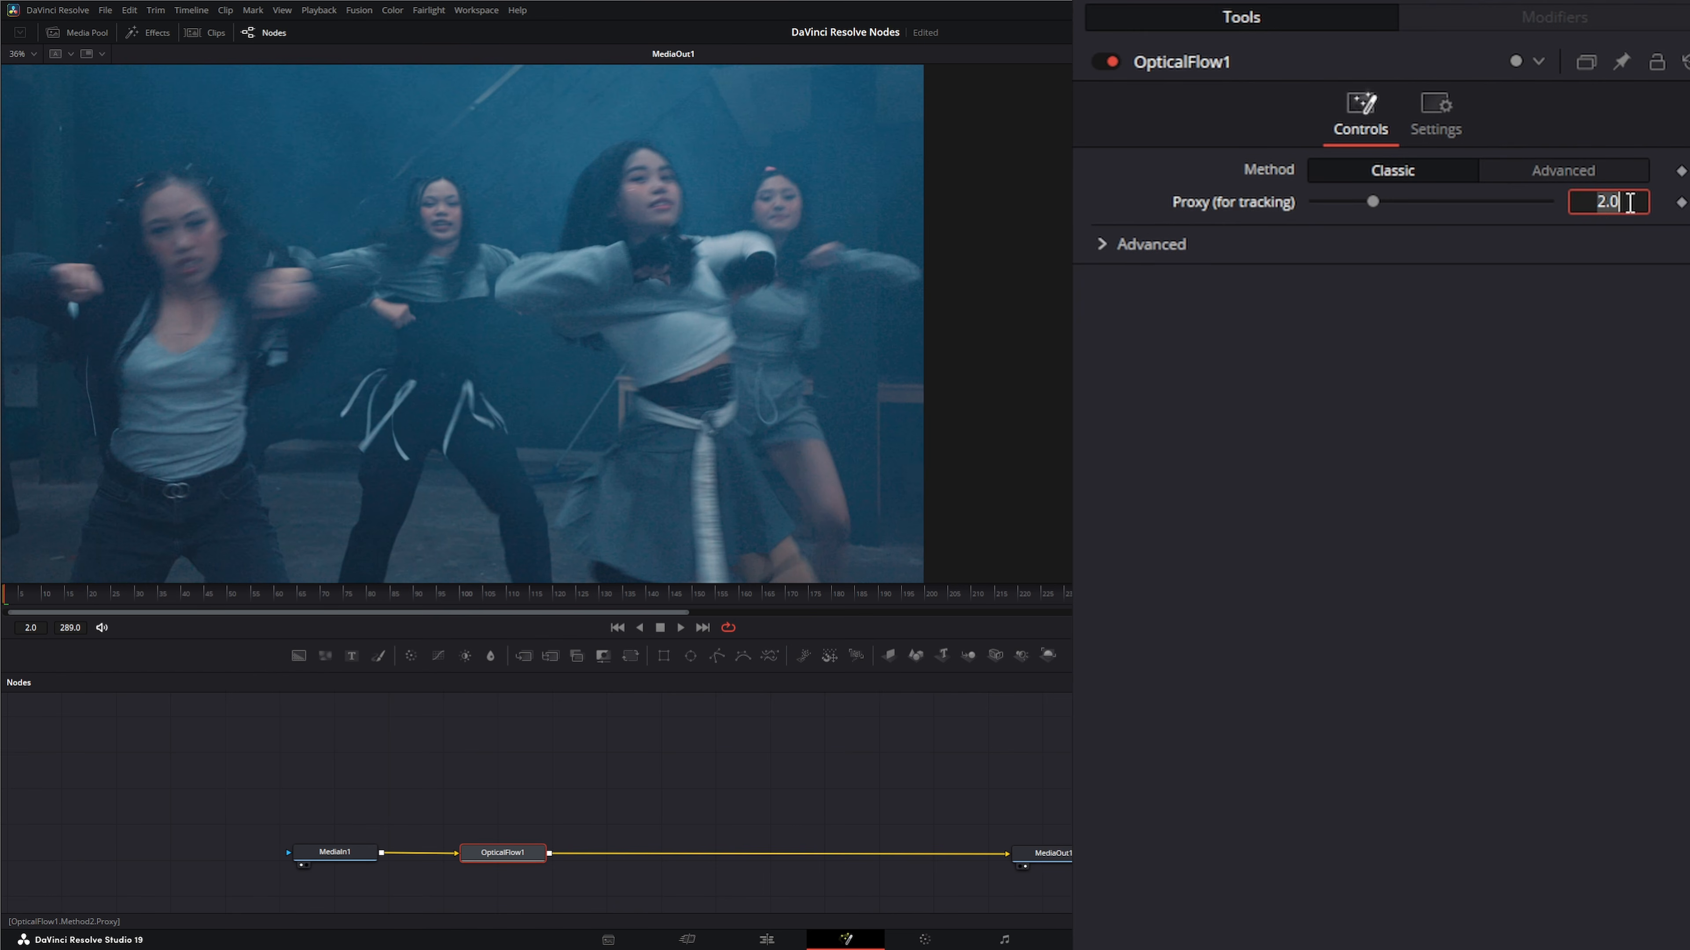
type("3")
key("Return")
key("ctrl+s")
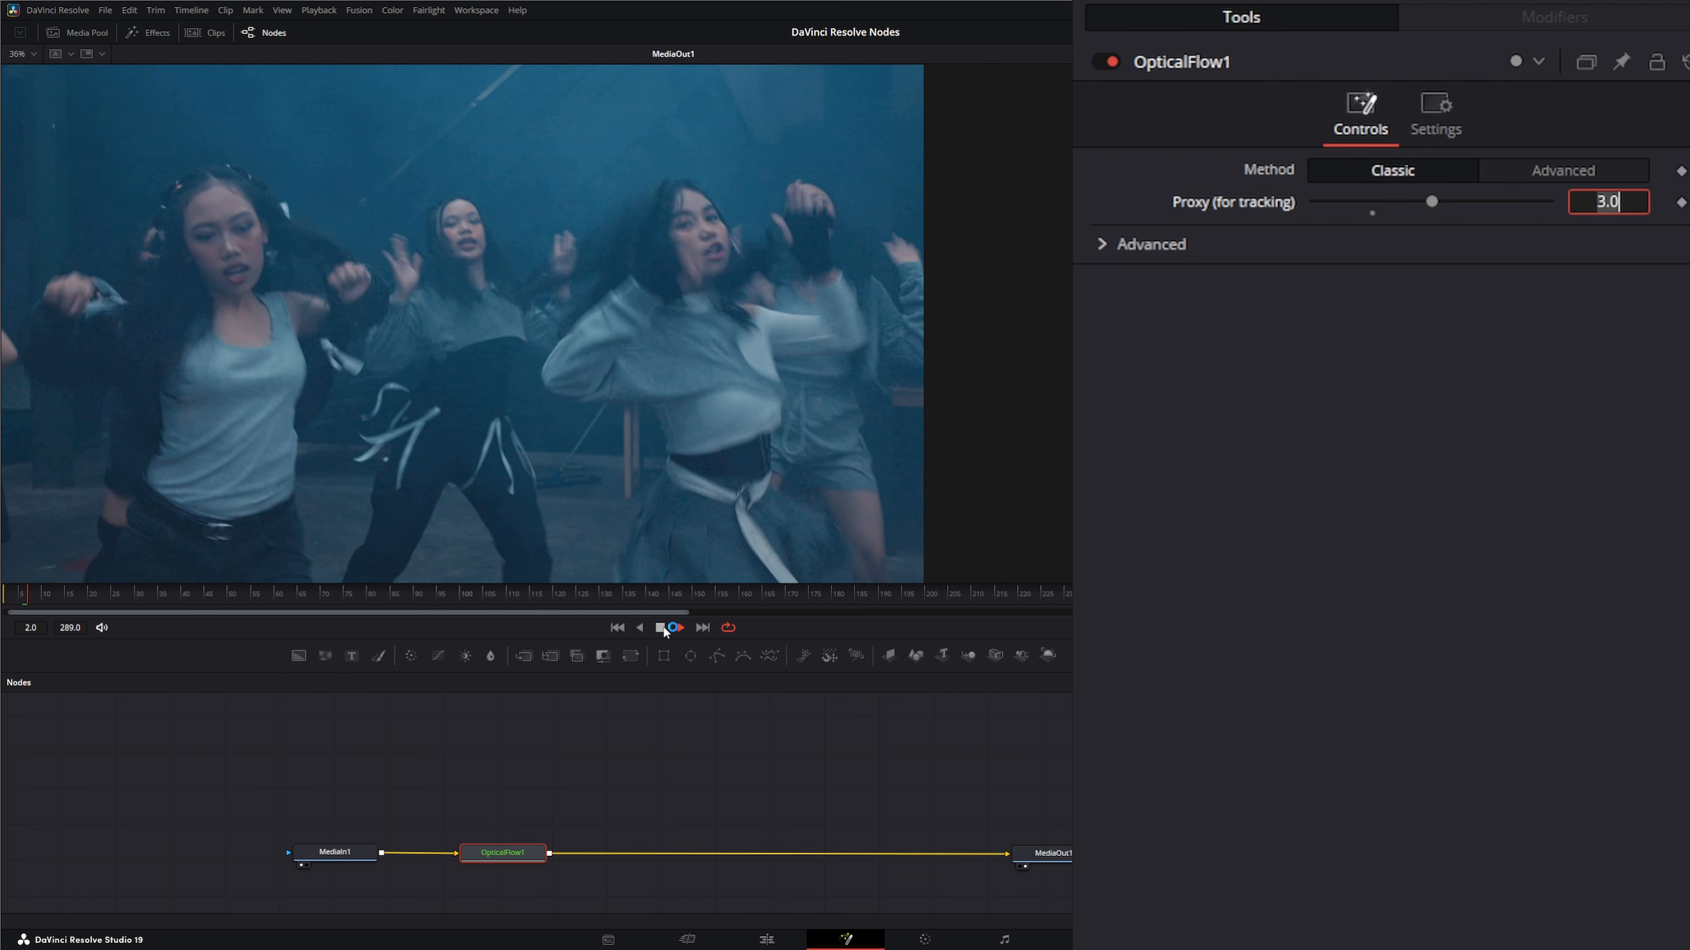
left_click(618, 624)
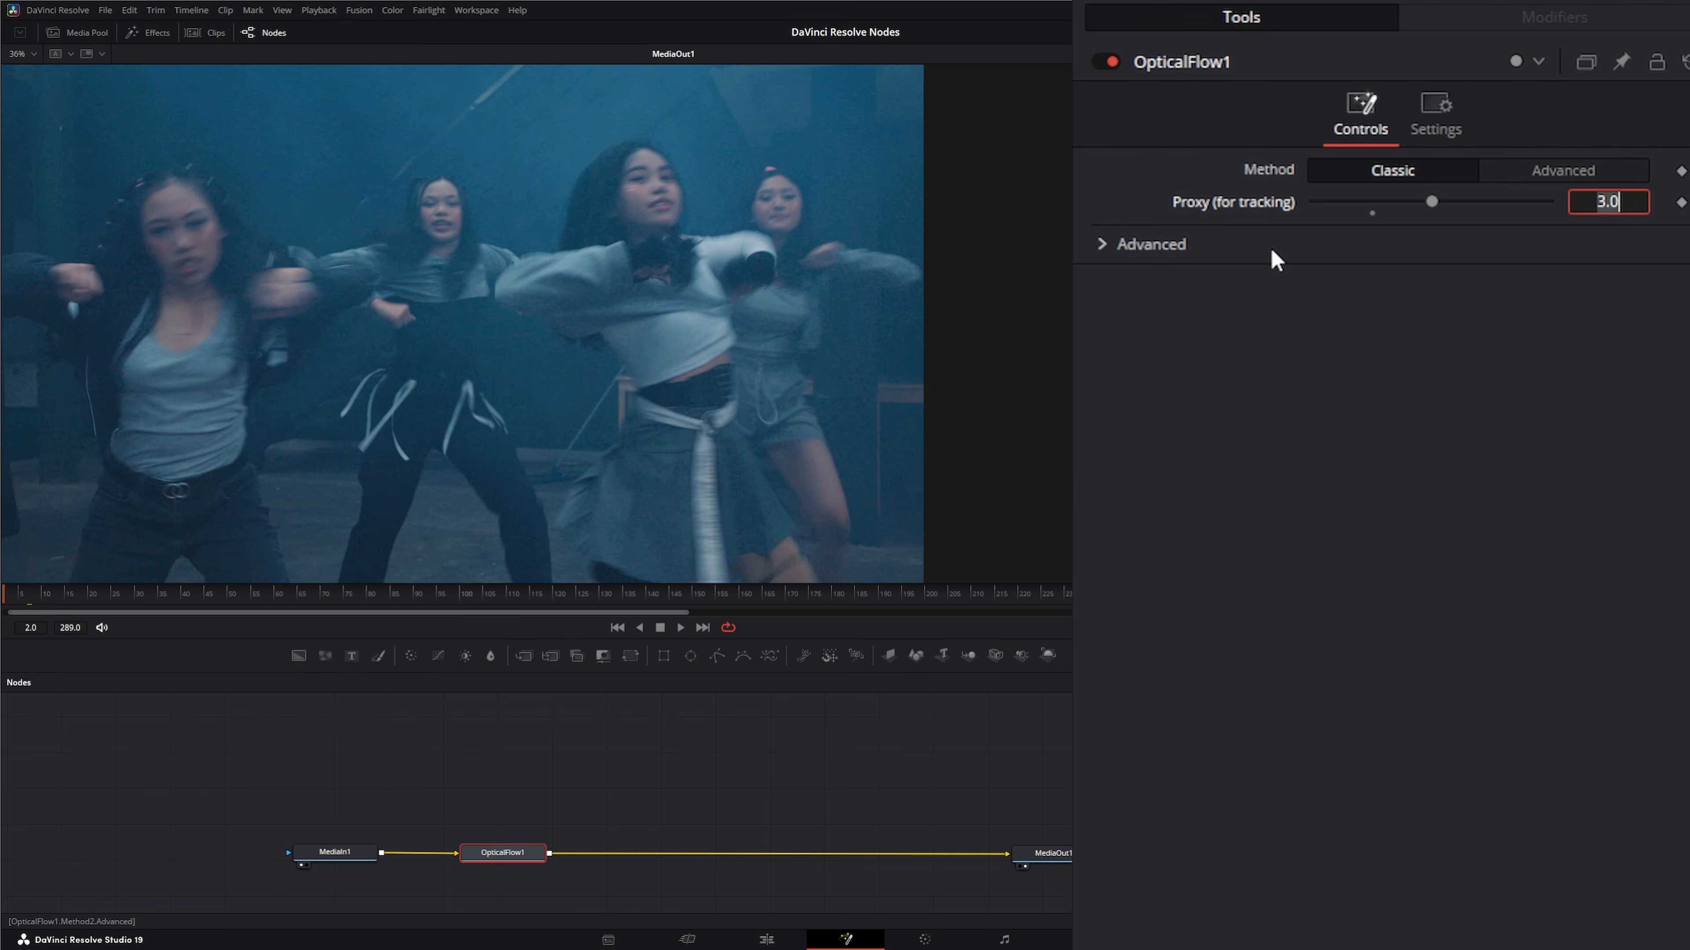
left_click(1262, 204)
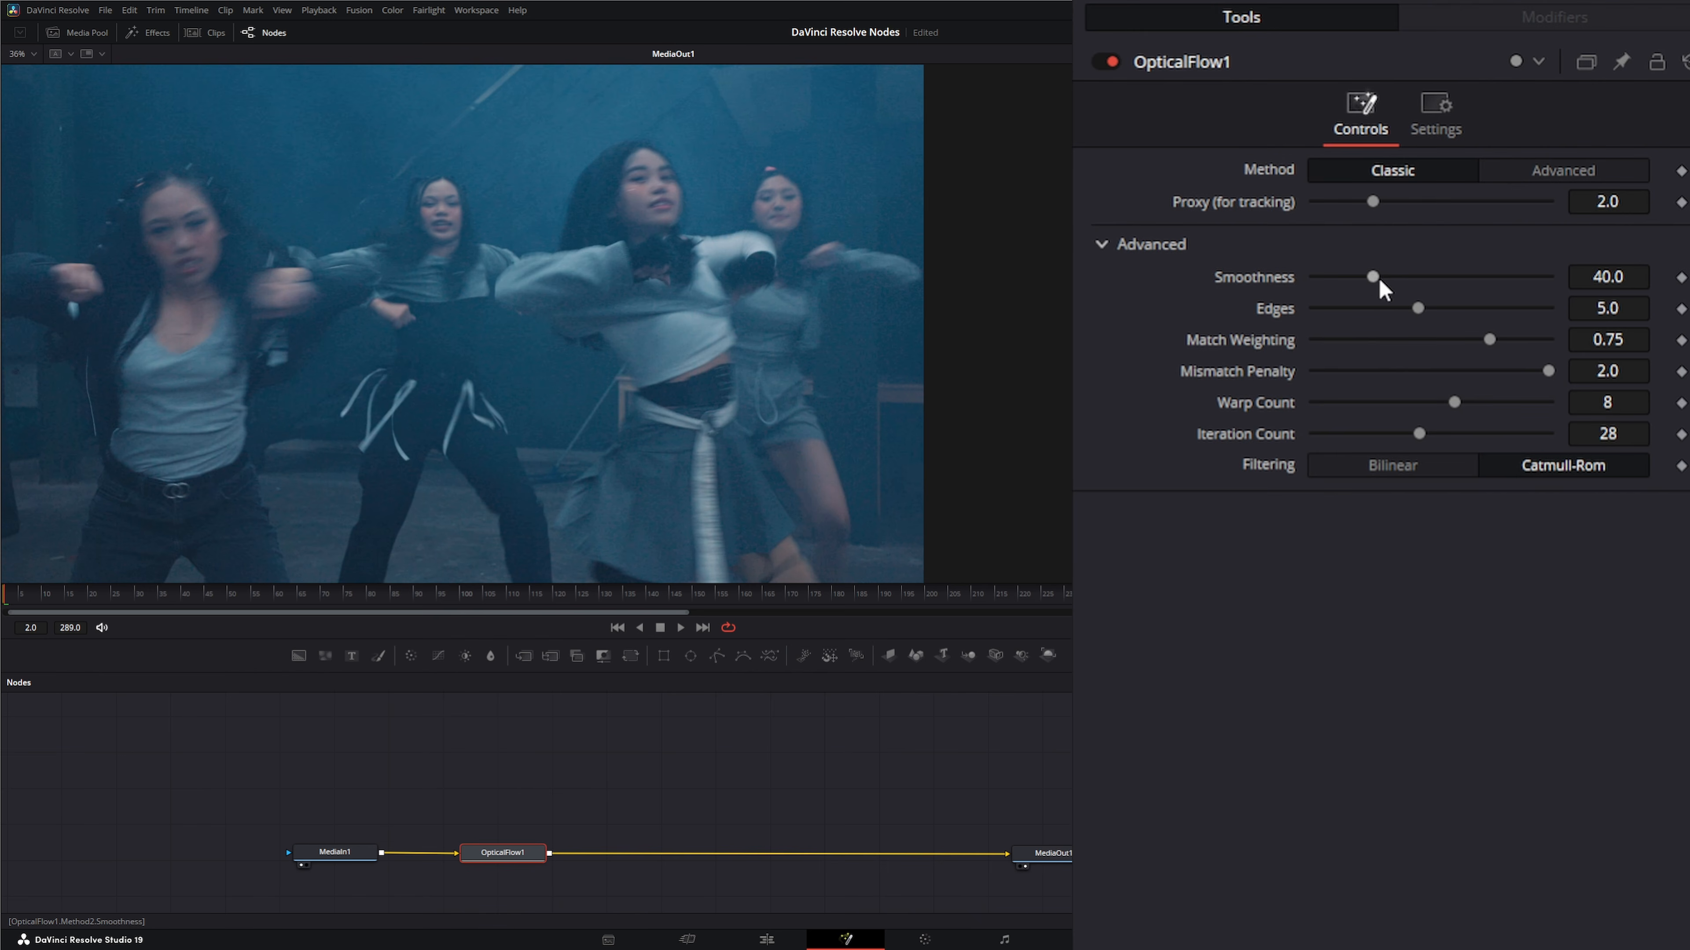
Set OpticalFlow1's Smoothness to about 50.8, Edges to 3.743 and Match Weighting to 0.631, with Mismatch Penalty at 2.0.
mouse_move(1379, 279)
left_mouse_down()
mouse_move(1407, 279)
mouse_move(1369, 277)
mouse_move(1402, 277)
mouse_move(1413, 308)
mouse_move(1382, 308)
left_mouse_up()
mouse_move(1488, 339)
left_mouse_down()
mouse_move(1422, 335)
mouse_move(1544, 376)
mouse_move(1445, 368)
mouse_move(1534, 370)
mouse_move(1552, 396)
mouse_move(1485, 371)
left_mouse_up()
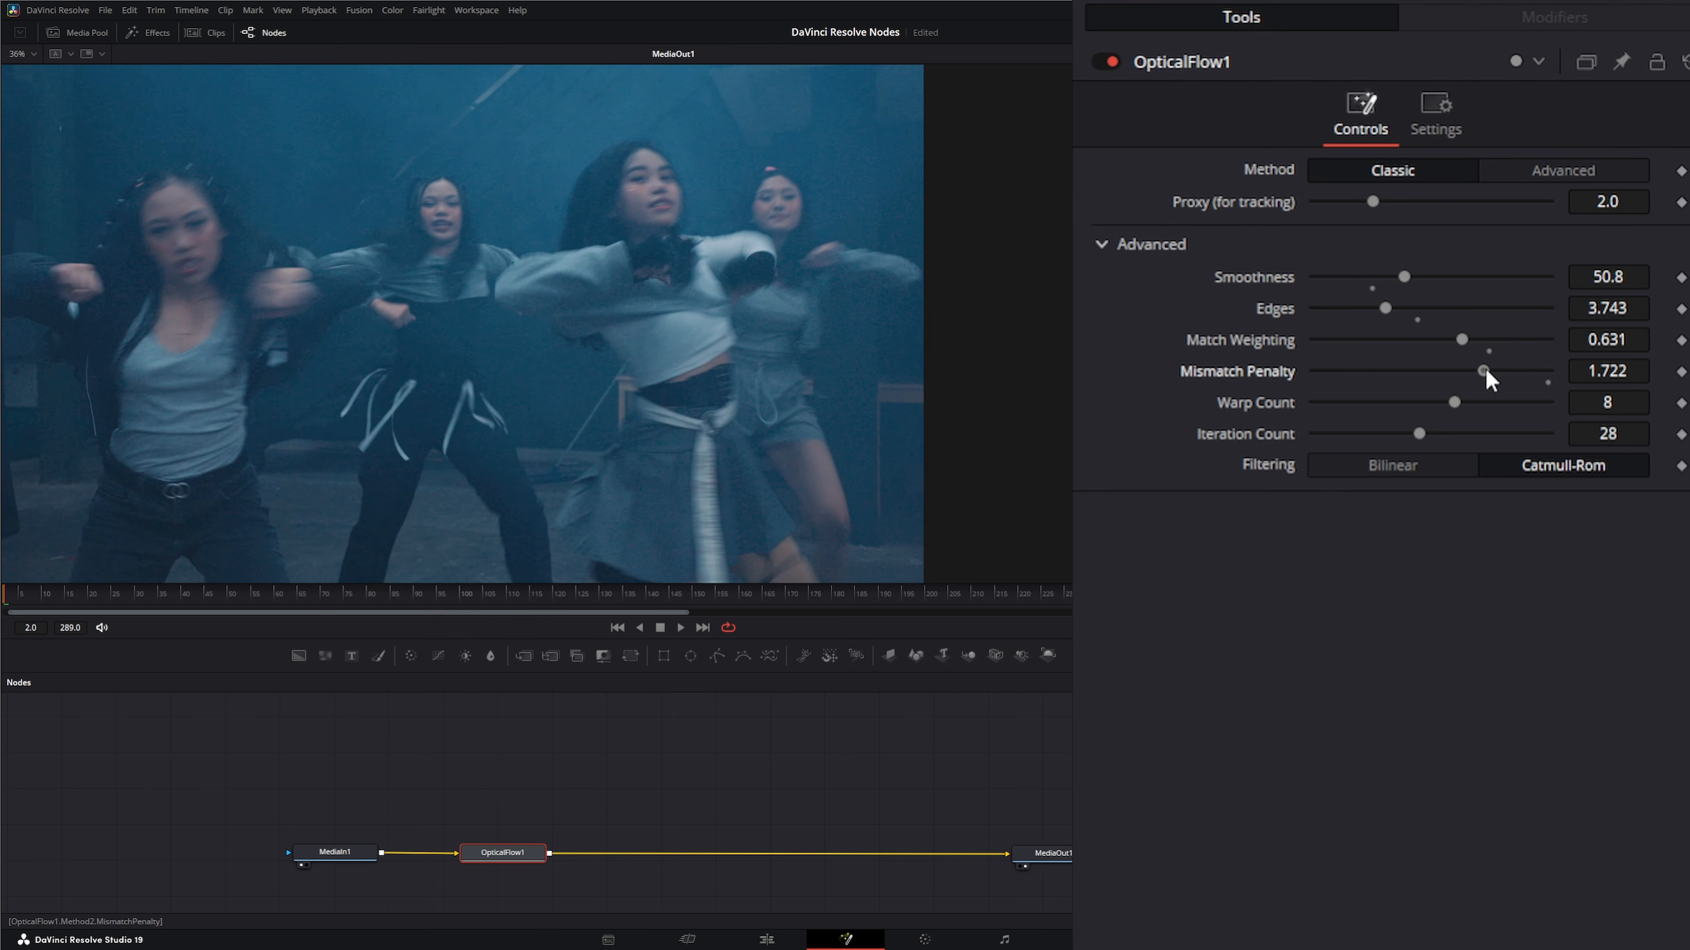
left_click_drag(1485, 374, 1581, 386)
Try Bilinear filtering for OpticalFlow1 and return it to Catmull-Rom.
left_click(1523, 172)
left_click(1396, 472)
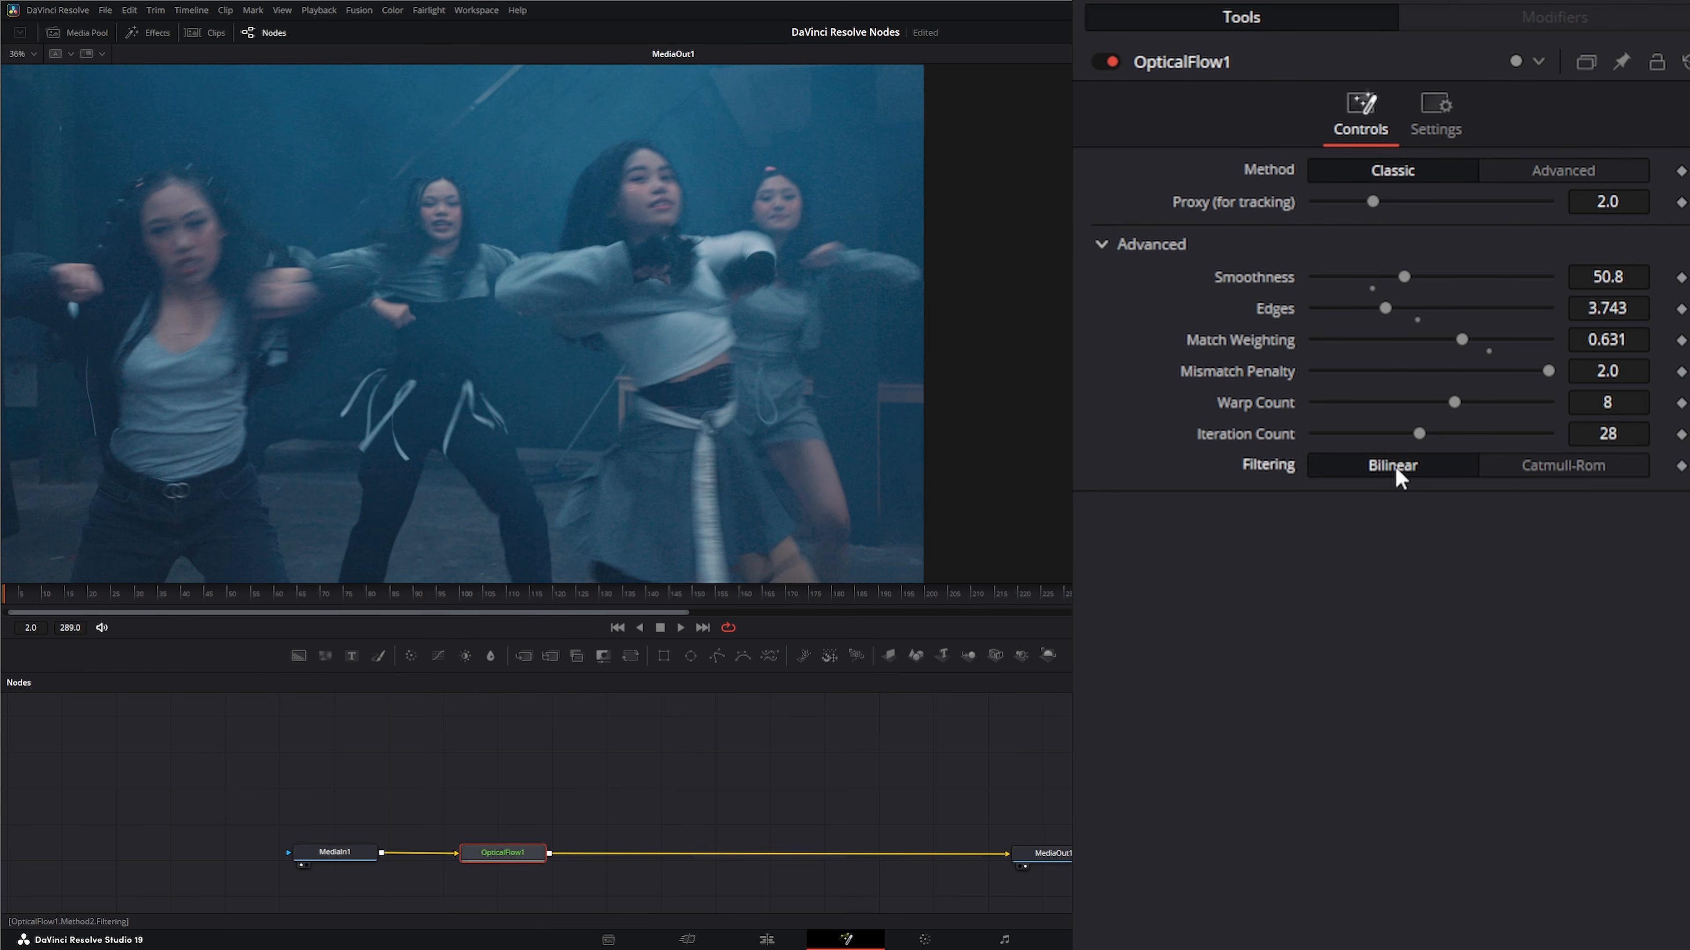
left_click(1591, 474)
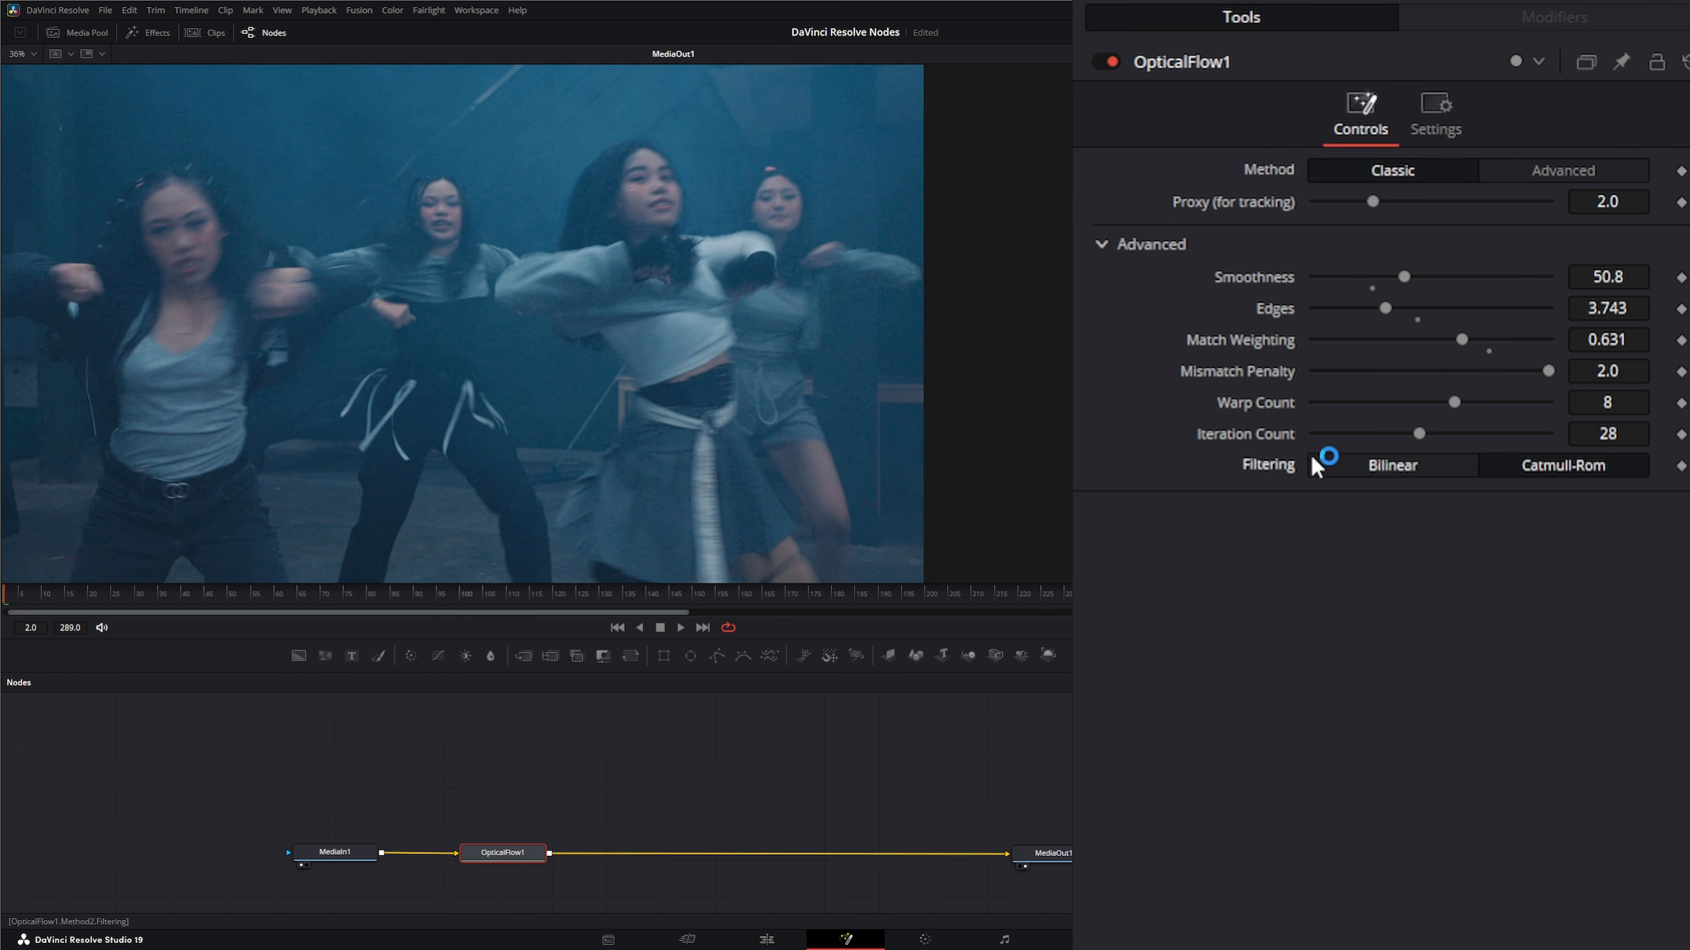
Switch OpticalFlow1 to the Advanced method, play a short stretch of the clip, and return to its first frame.
left_click(1571, 171)
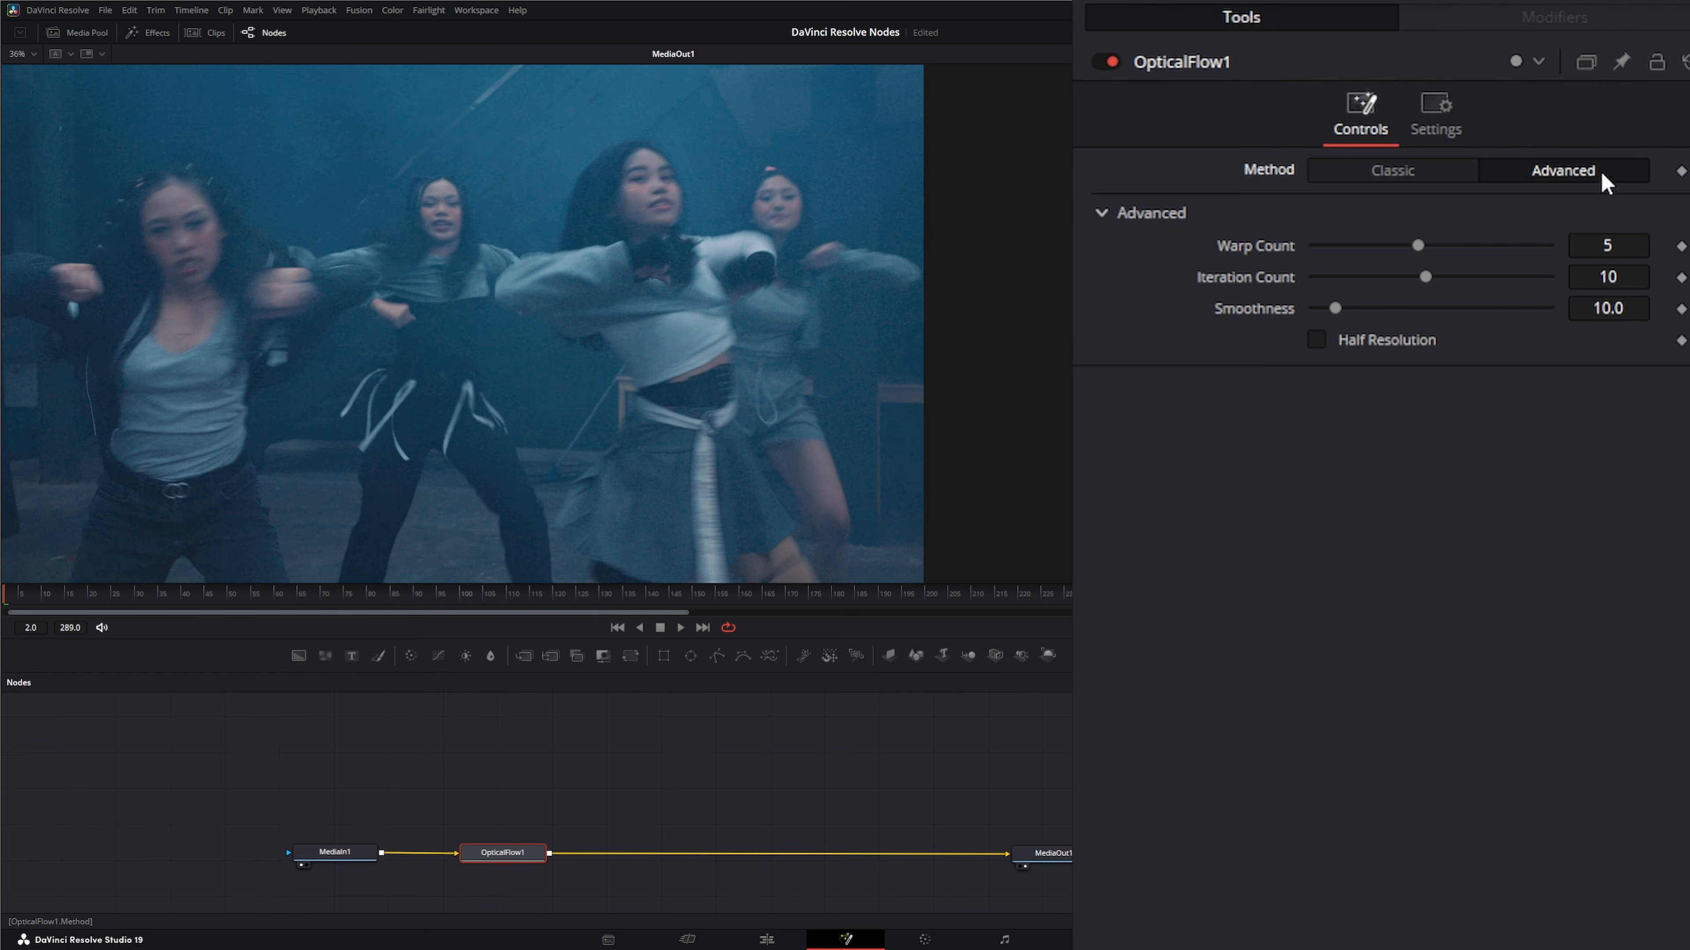
left_click(679, 629)
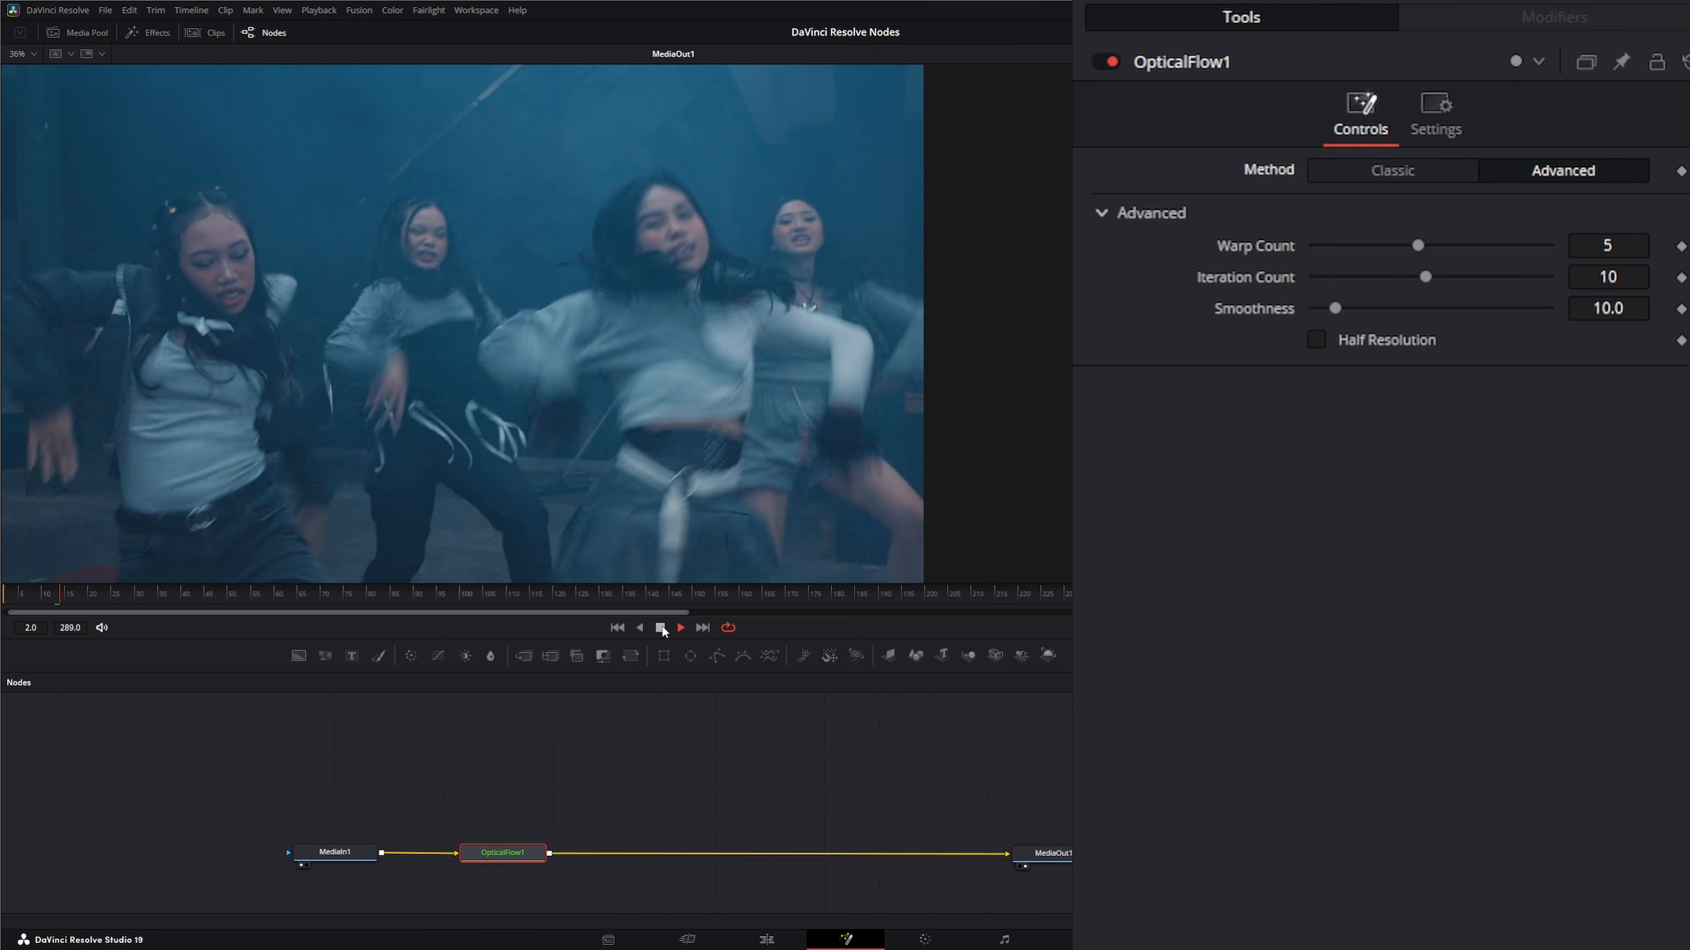
left_click(660, 628)
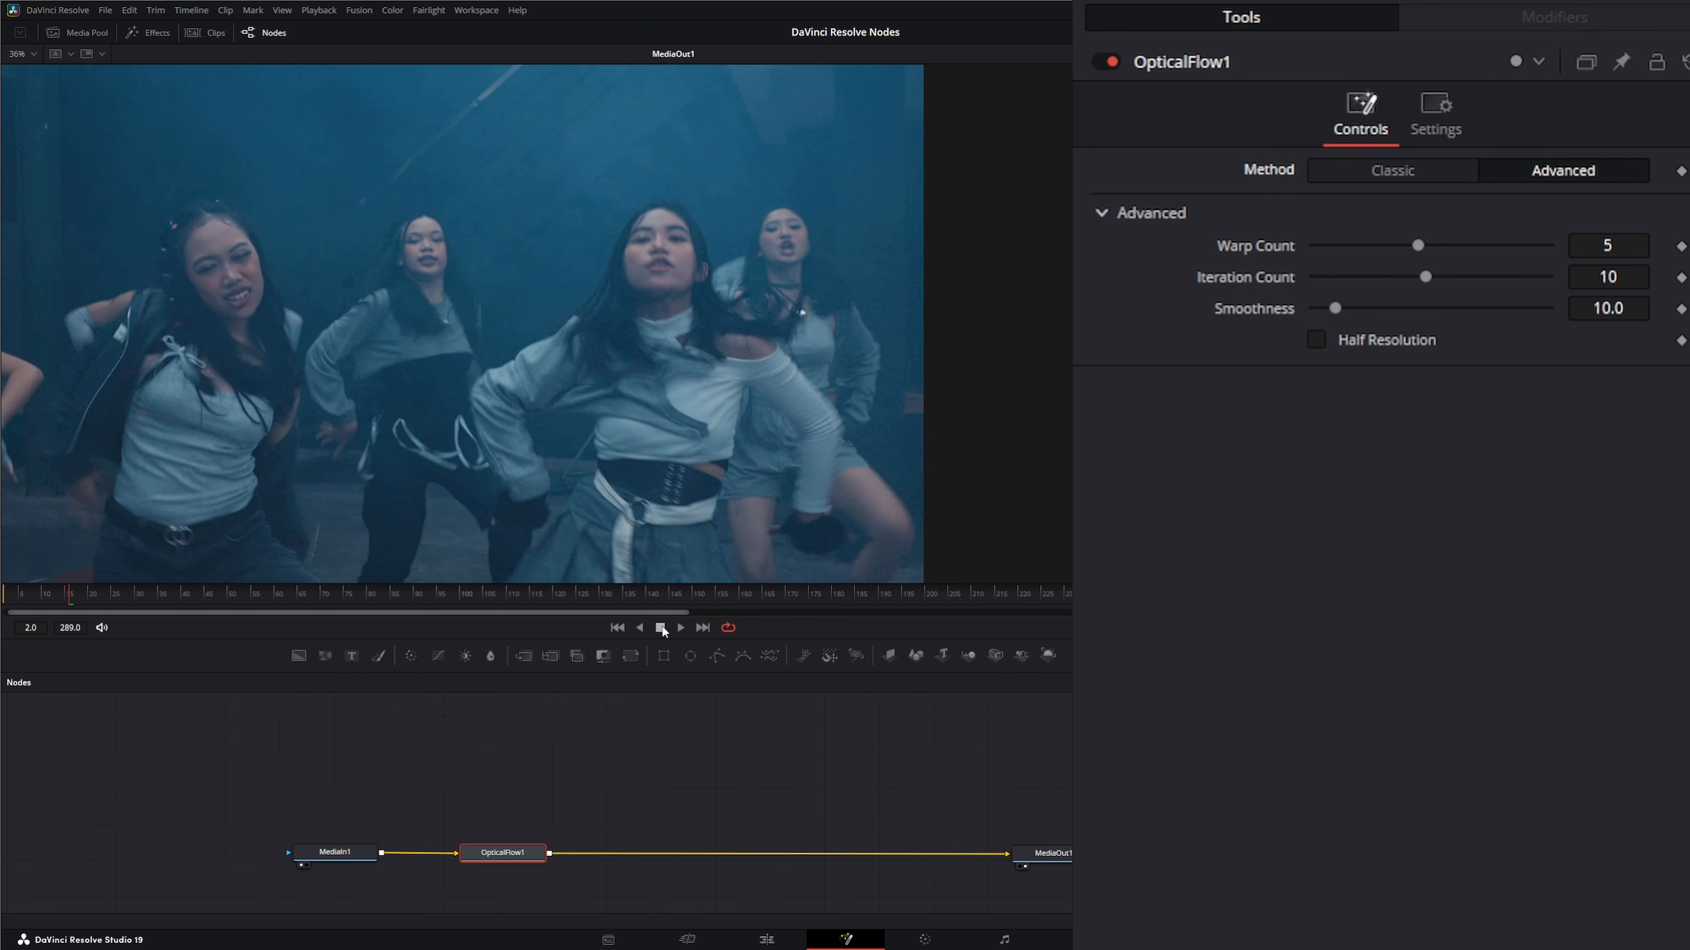
left_click(617, 627)
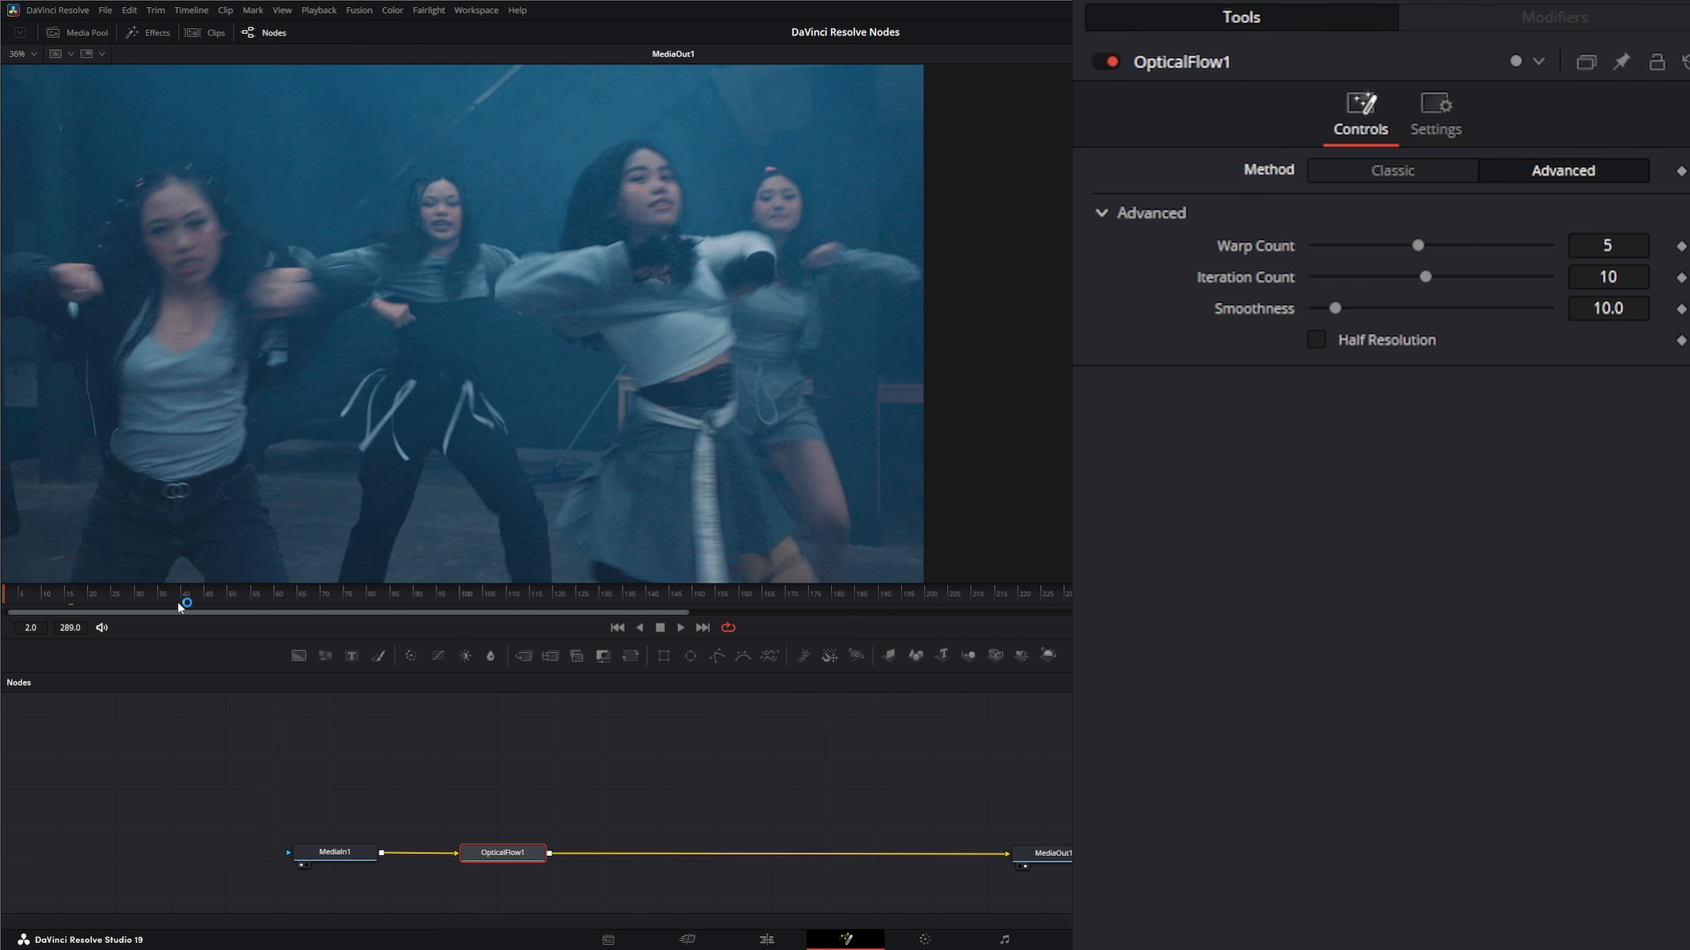
Look through the channels the viewer offers for MediaOut1, including the Vector and BackVector ones, without switching the display.
left_click_drag(424, 772, 598, 898)
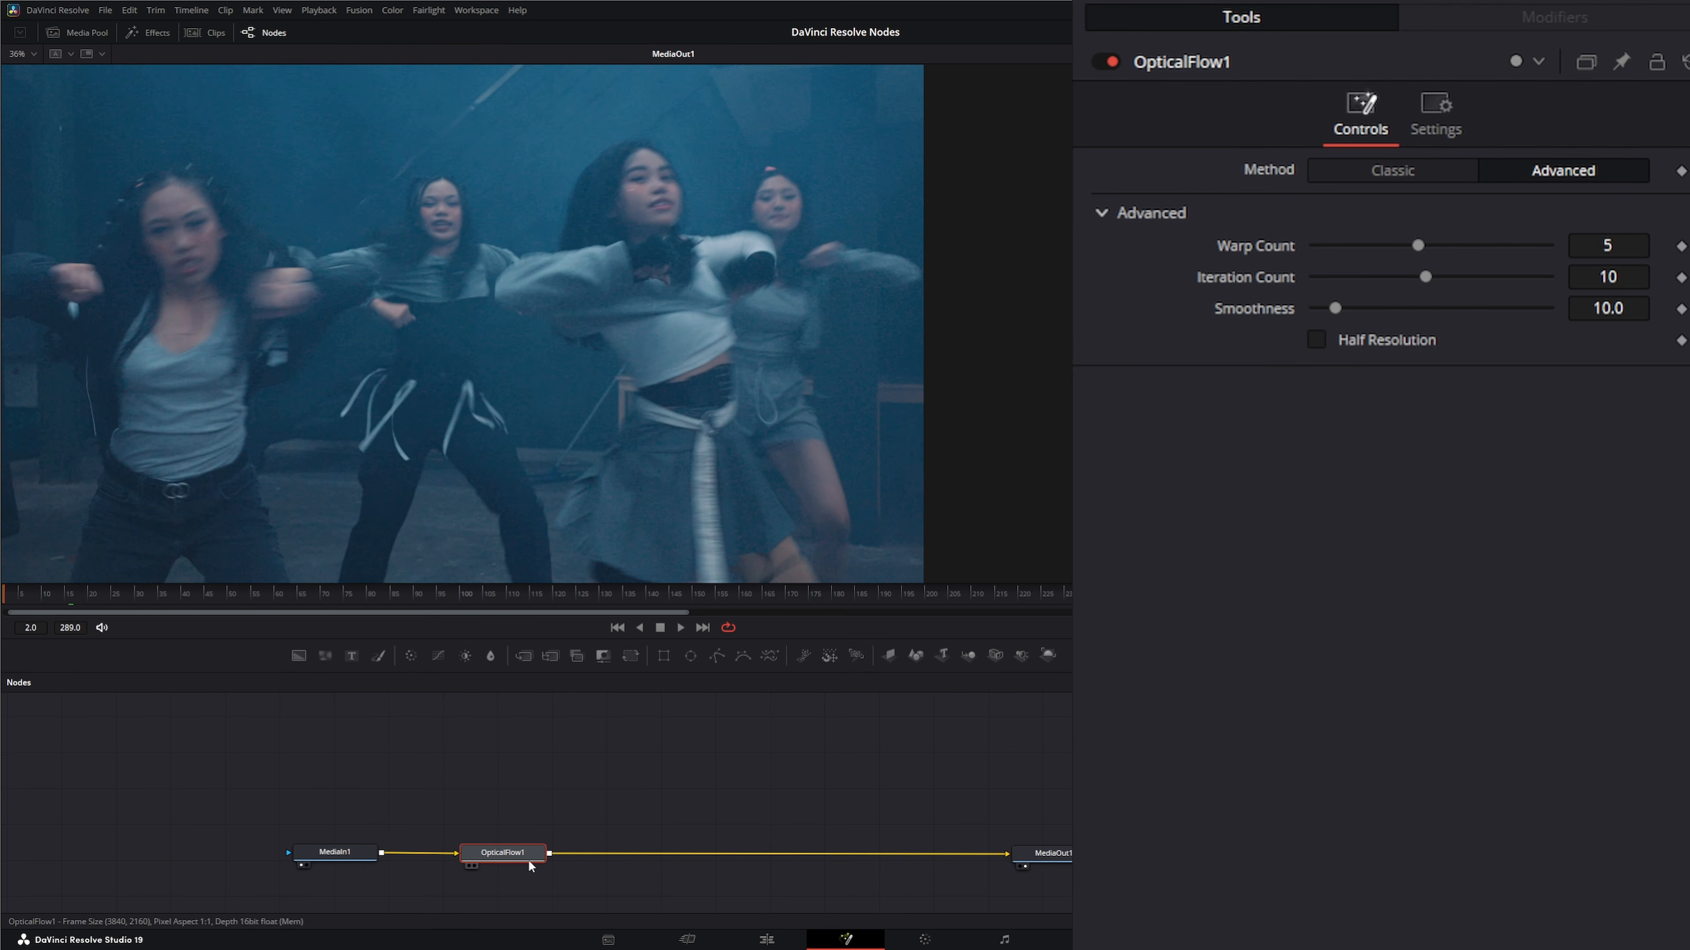
left_click_drag(1064, 858, 978, 766)
key("ctrl+z")
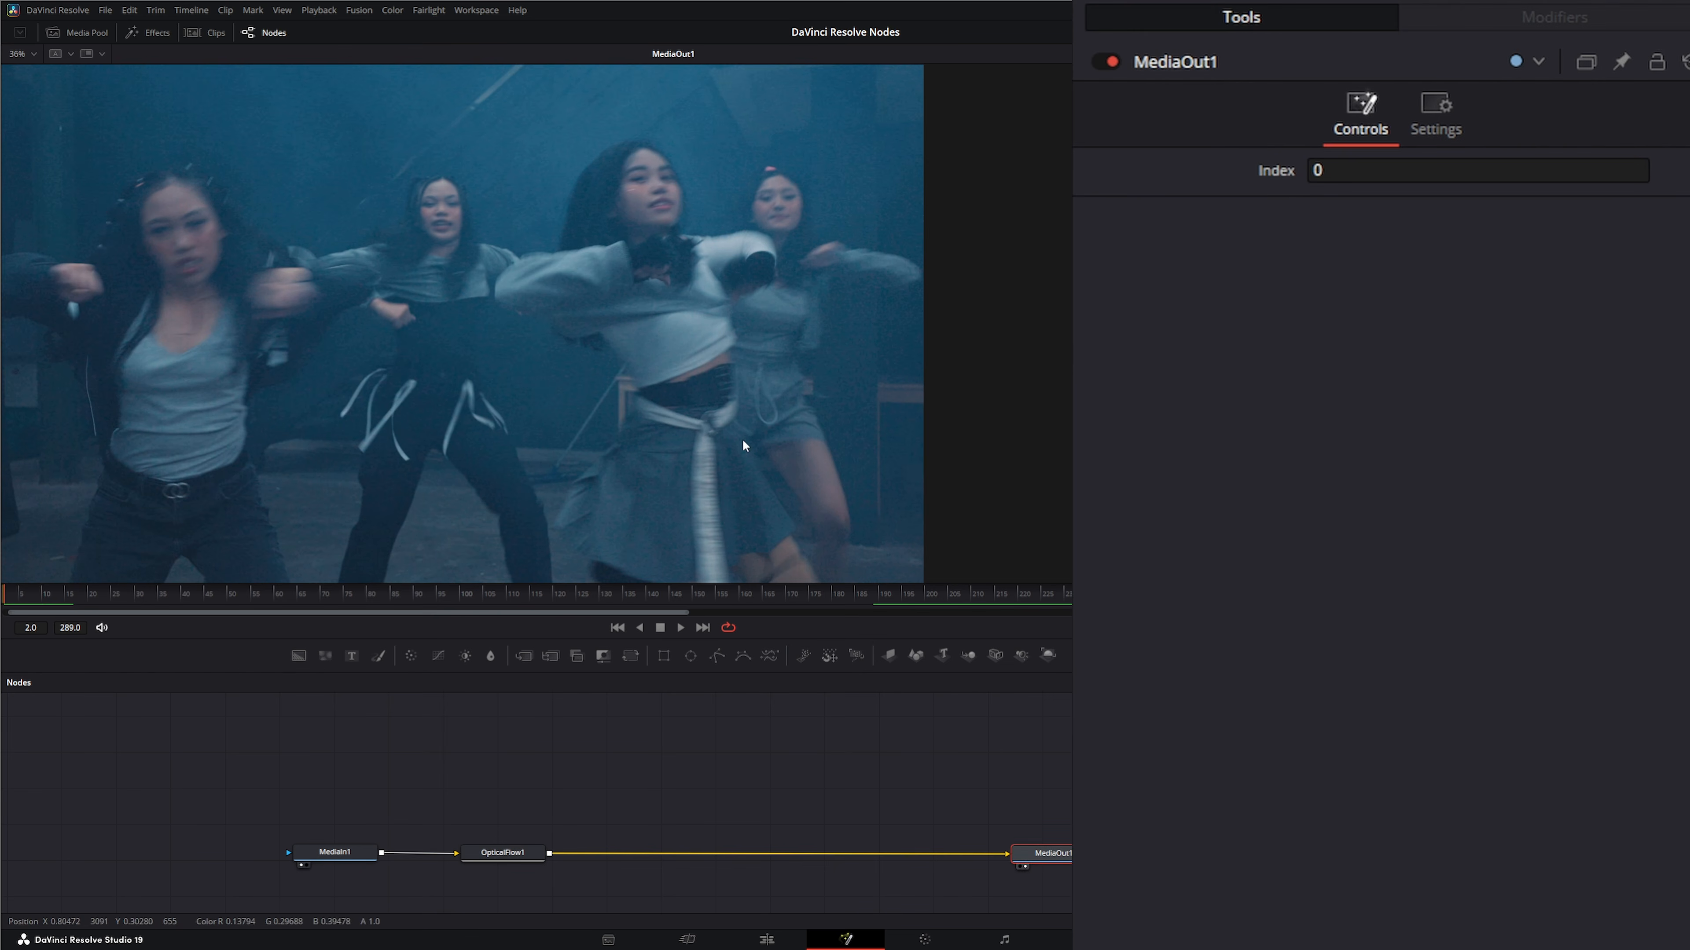
right_click(339, 259)
mouse_move(383, 281)
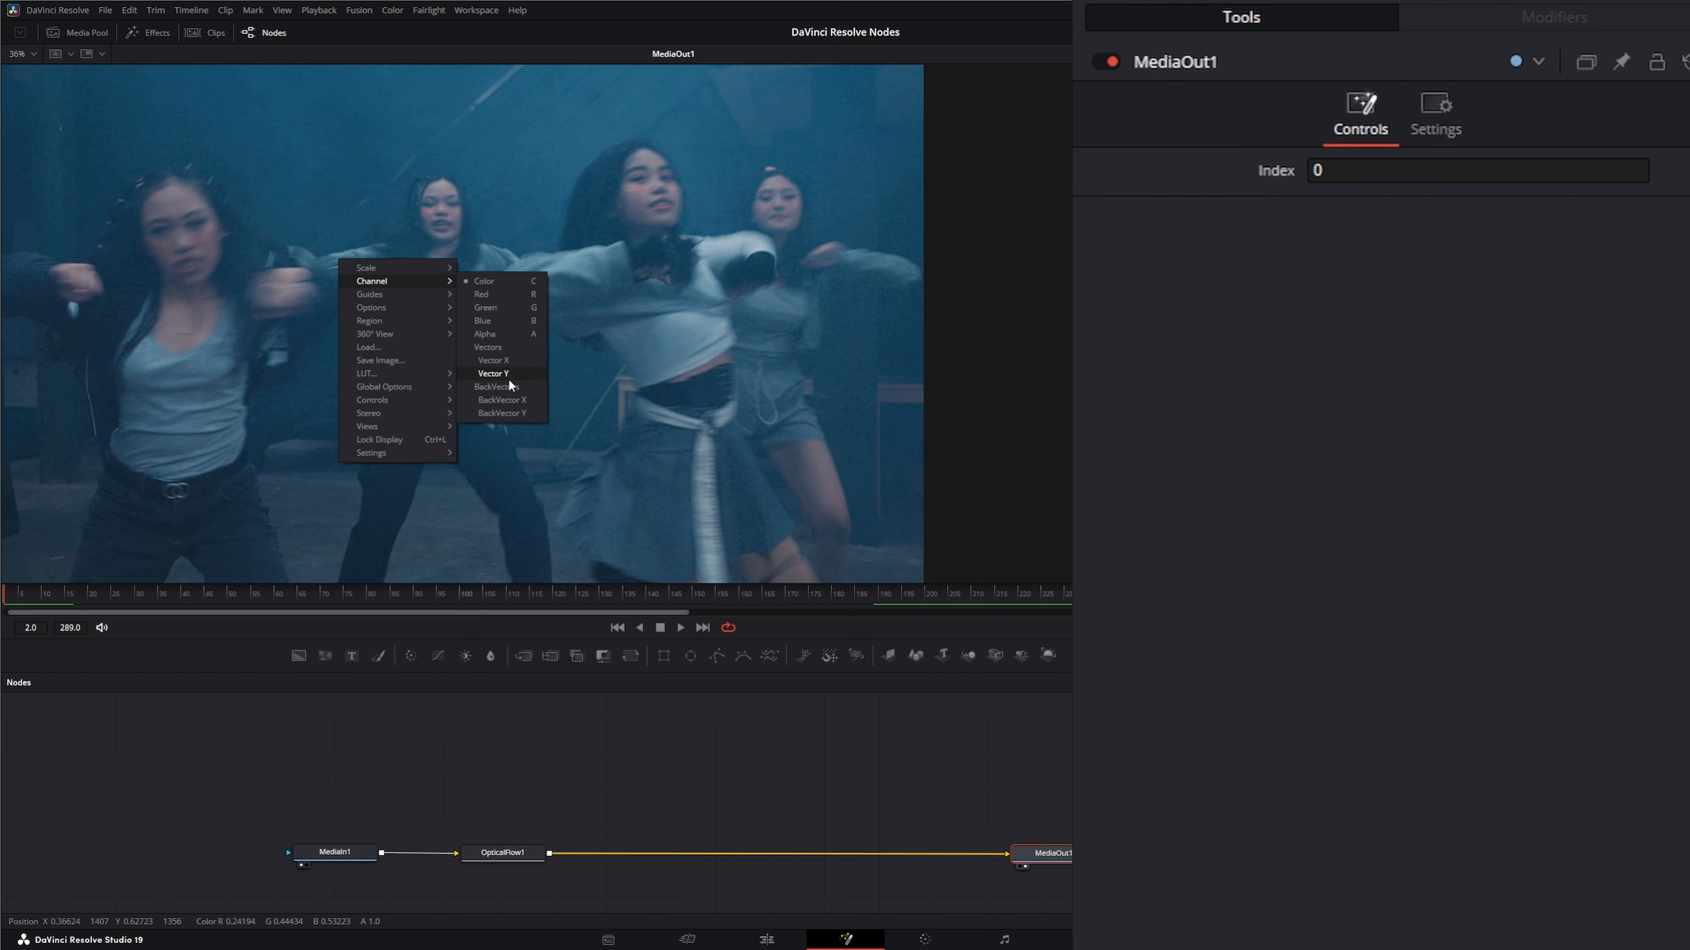
left_click(622, 746)
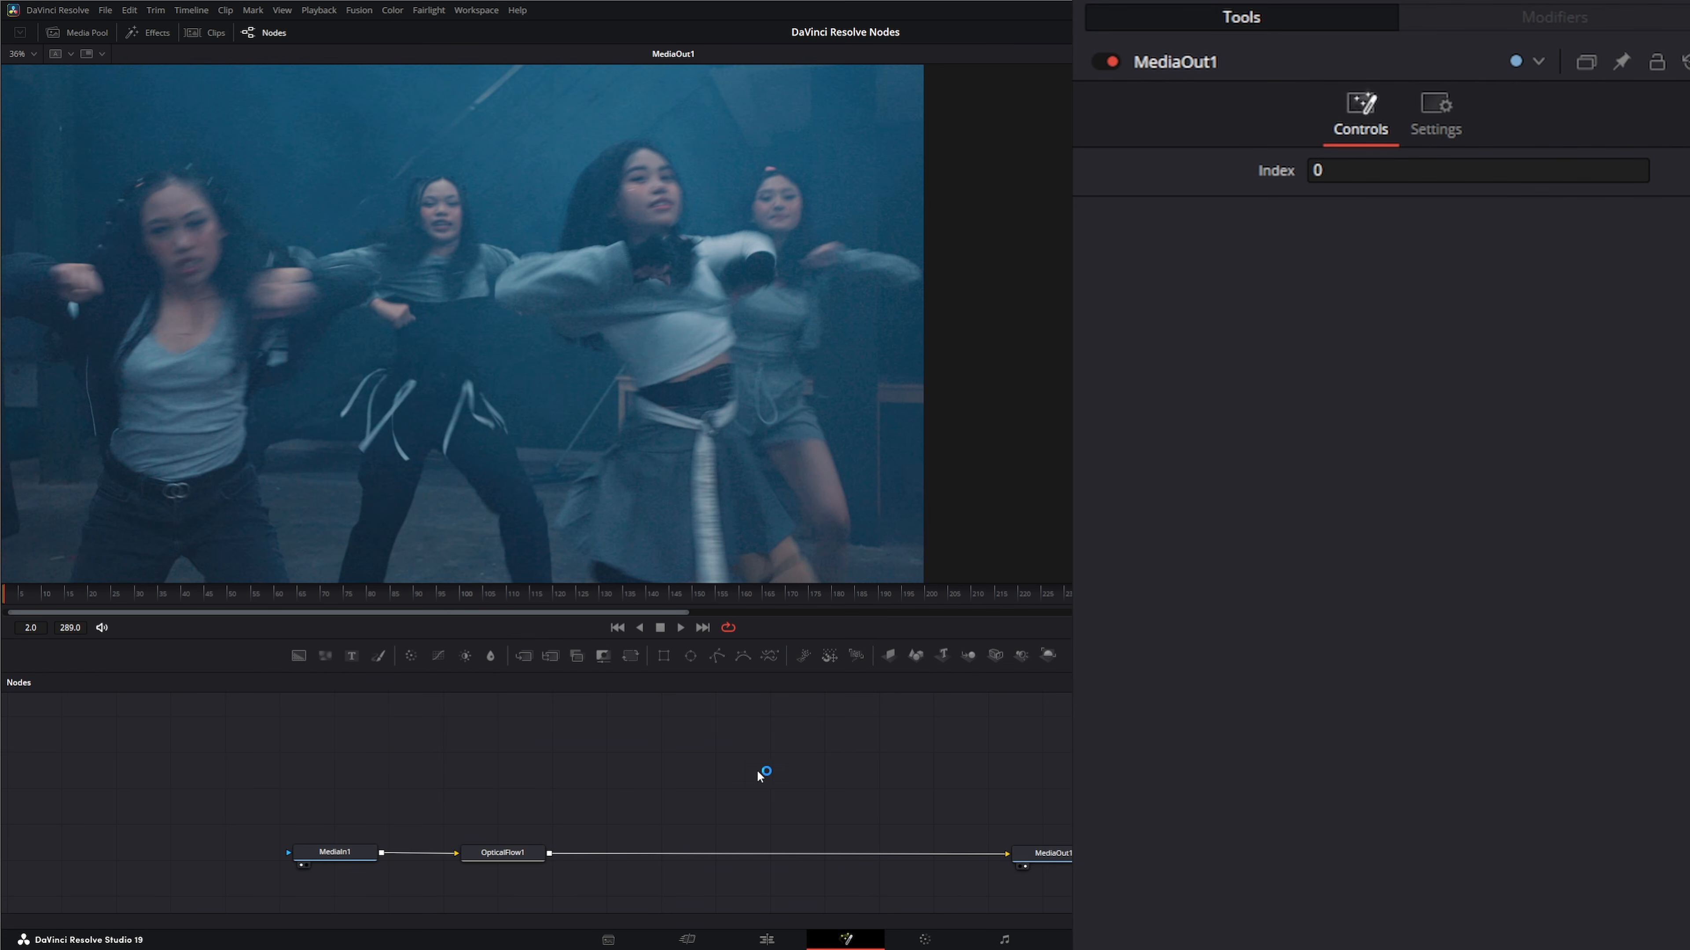
Add a TimeSpeed node and insert it between OpticalFlow1 and MediaOut1.
key("shift+space")
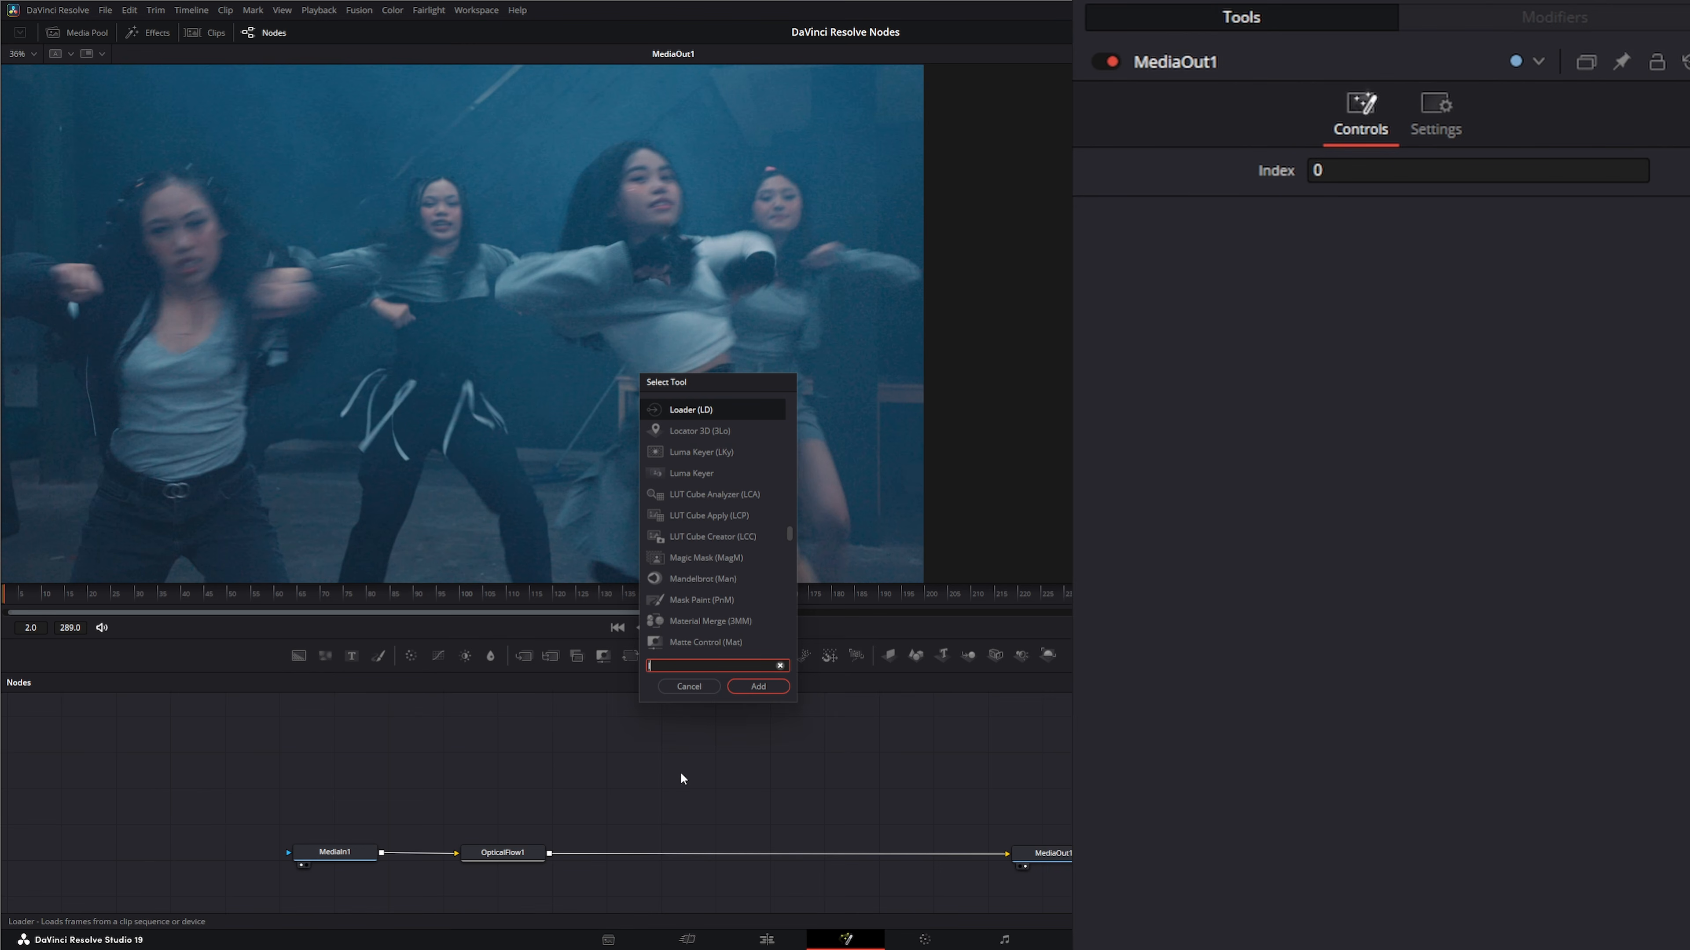
type("ti")
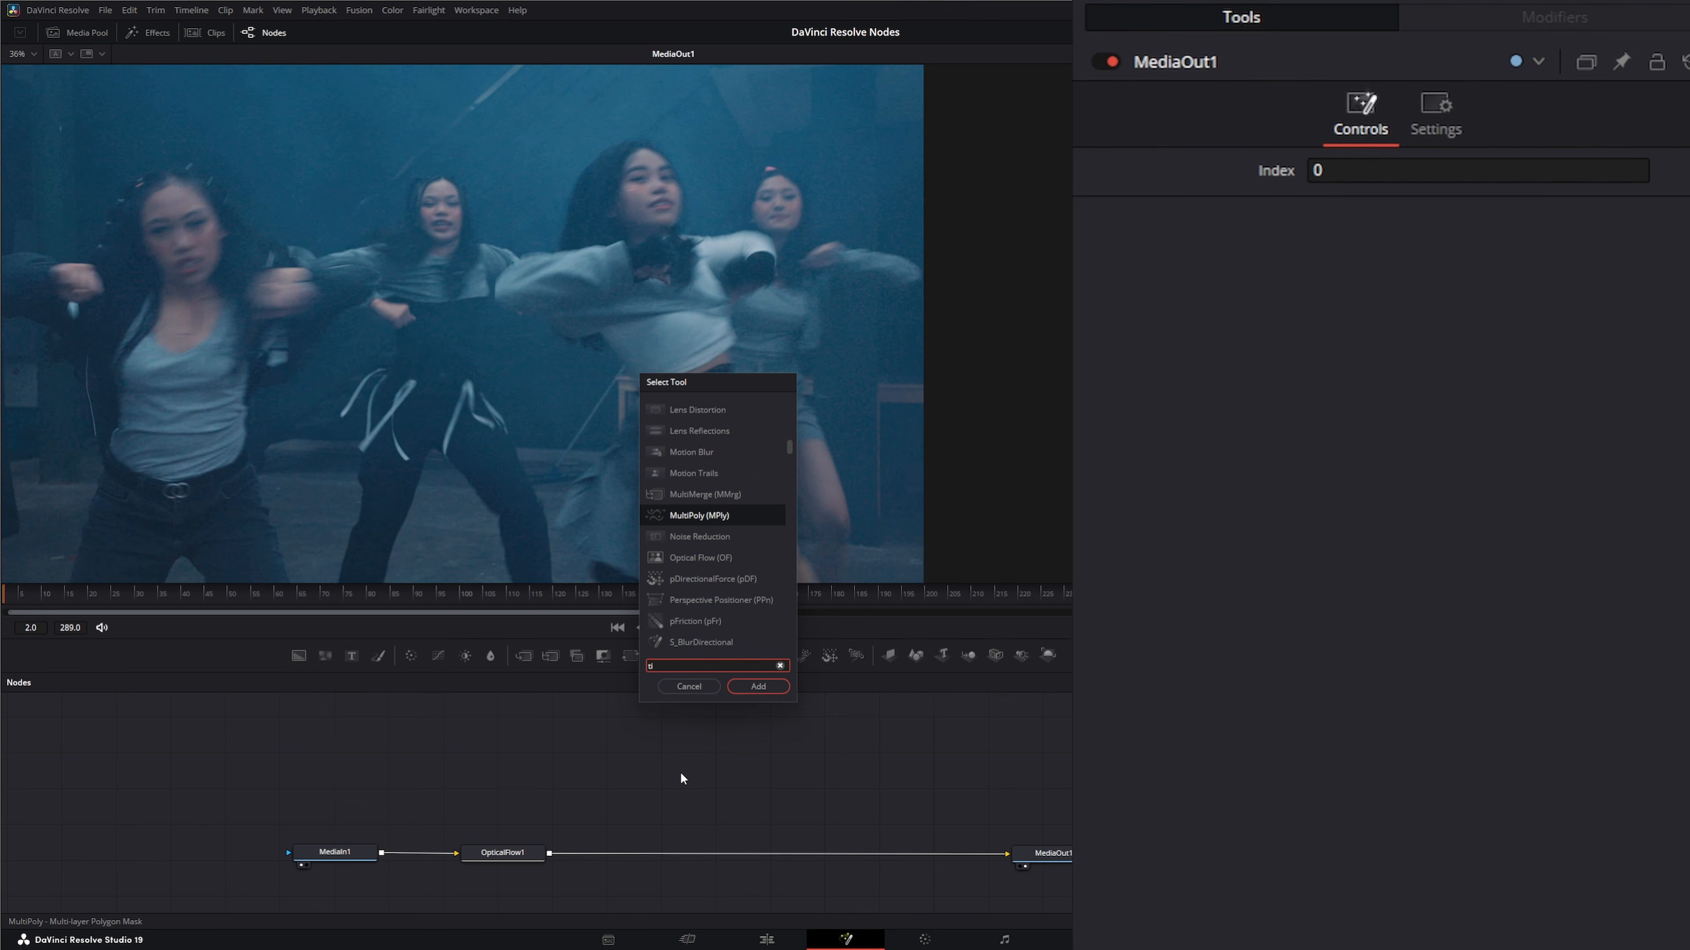
type("me")
key("Return")
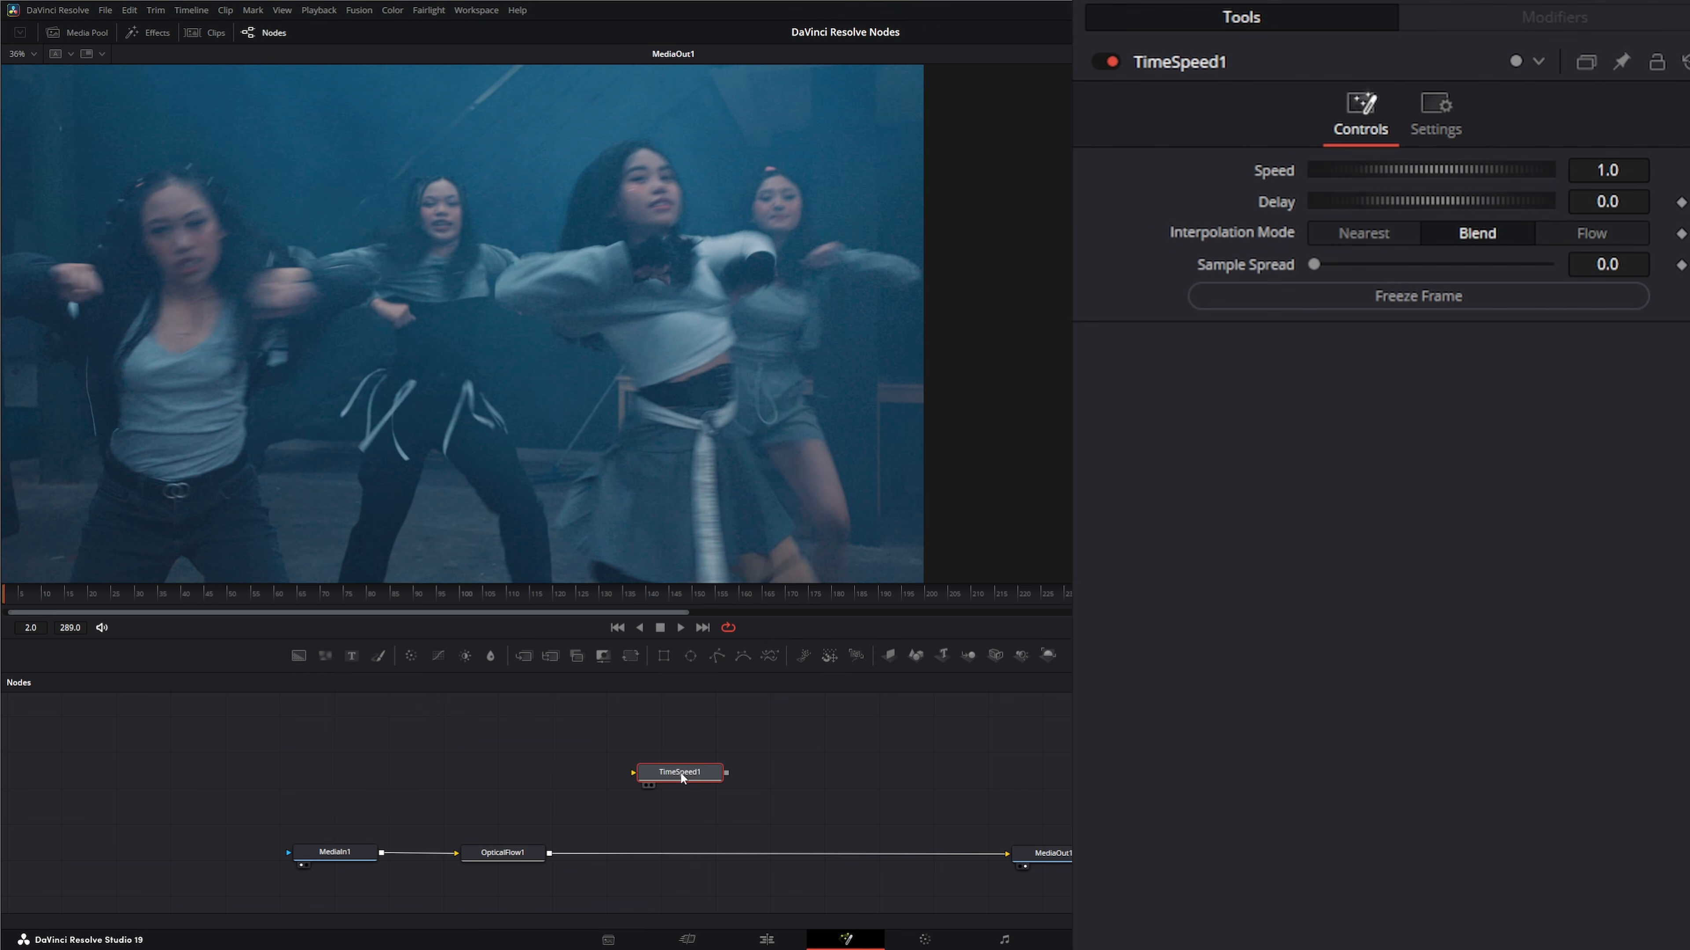
left_click_drag(680, 775, 644, 774)
left_click_drag(650, 842, 650, 852)
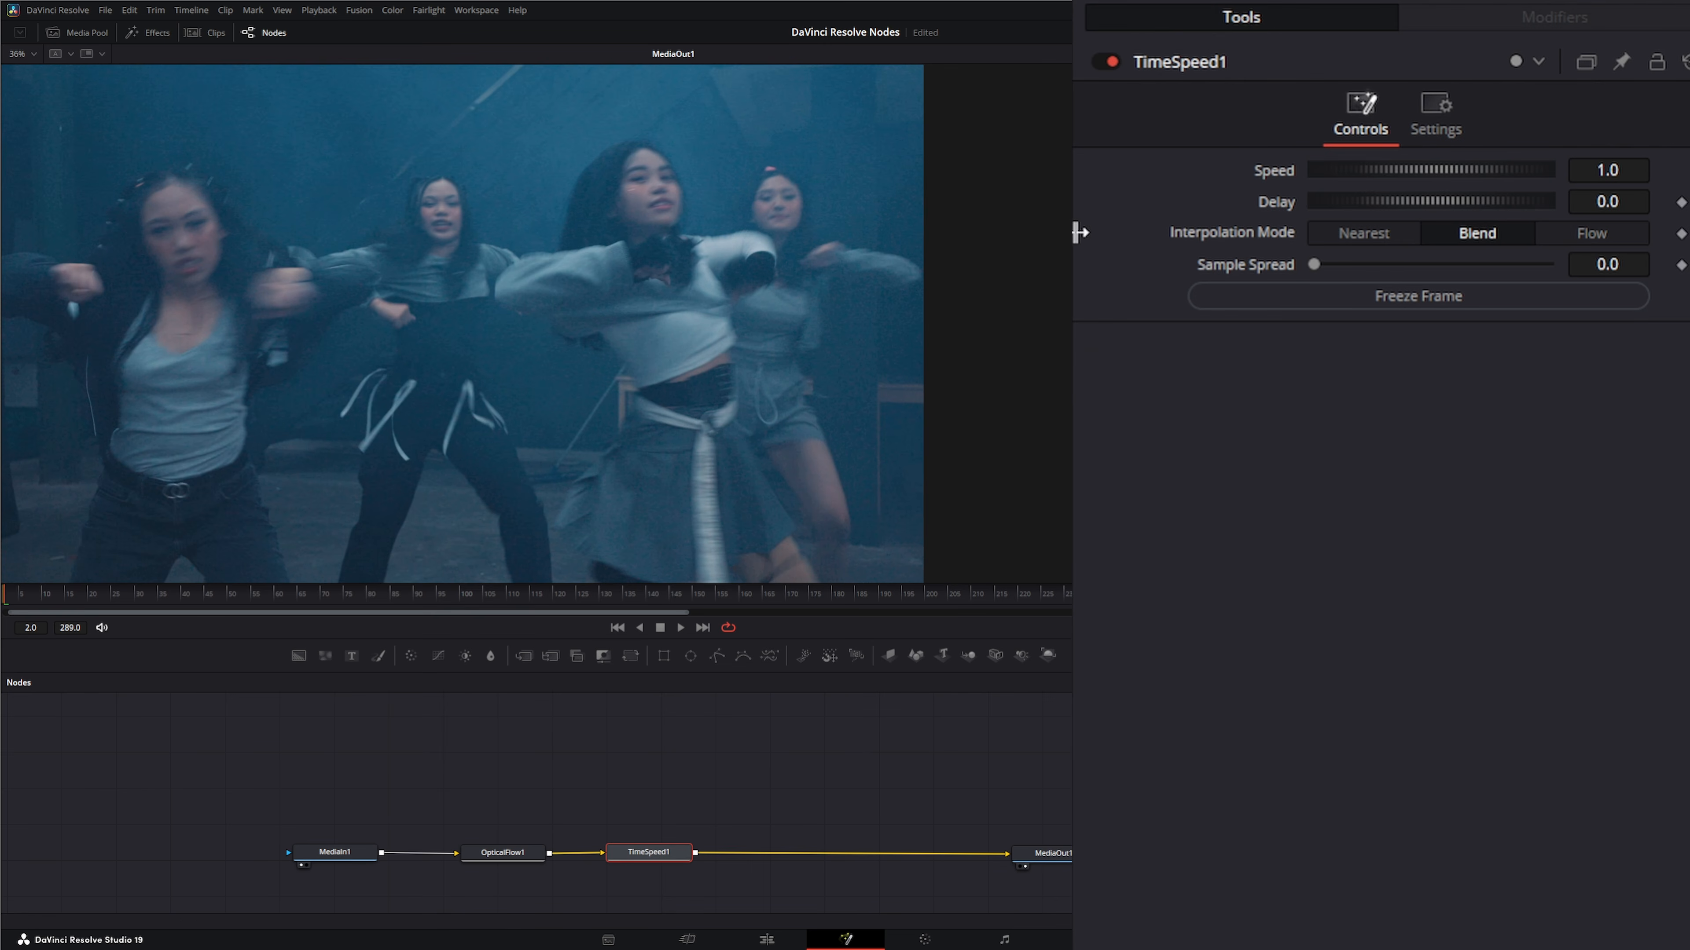
Set TimeSpeed1 to Flow interpolation with a Speed of 0.25.
left_click(1599, 237)
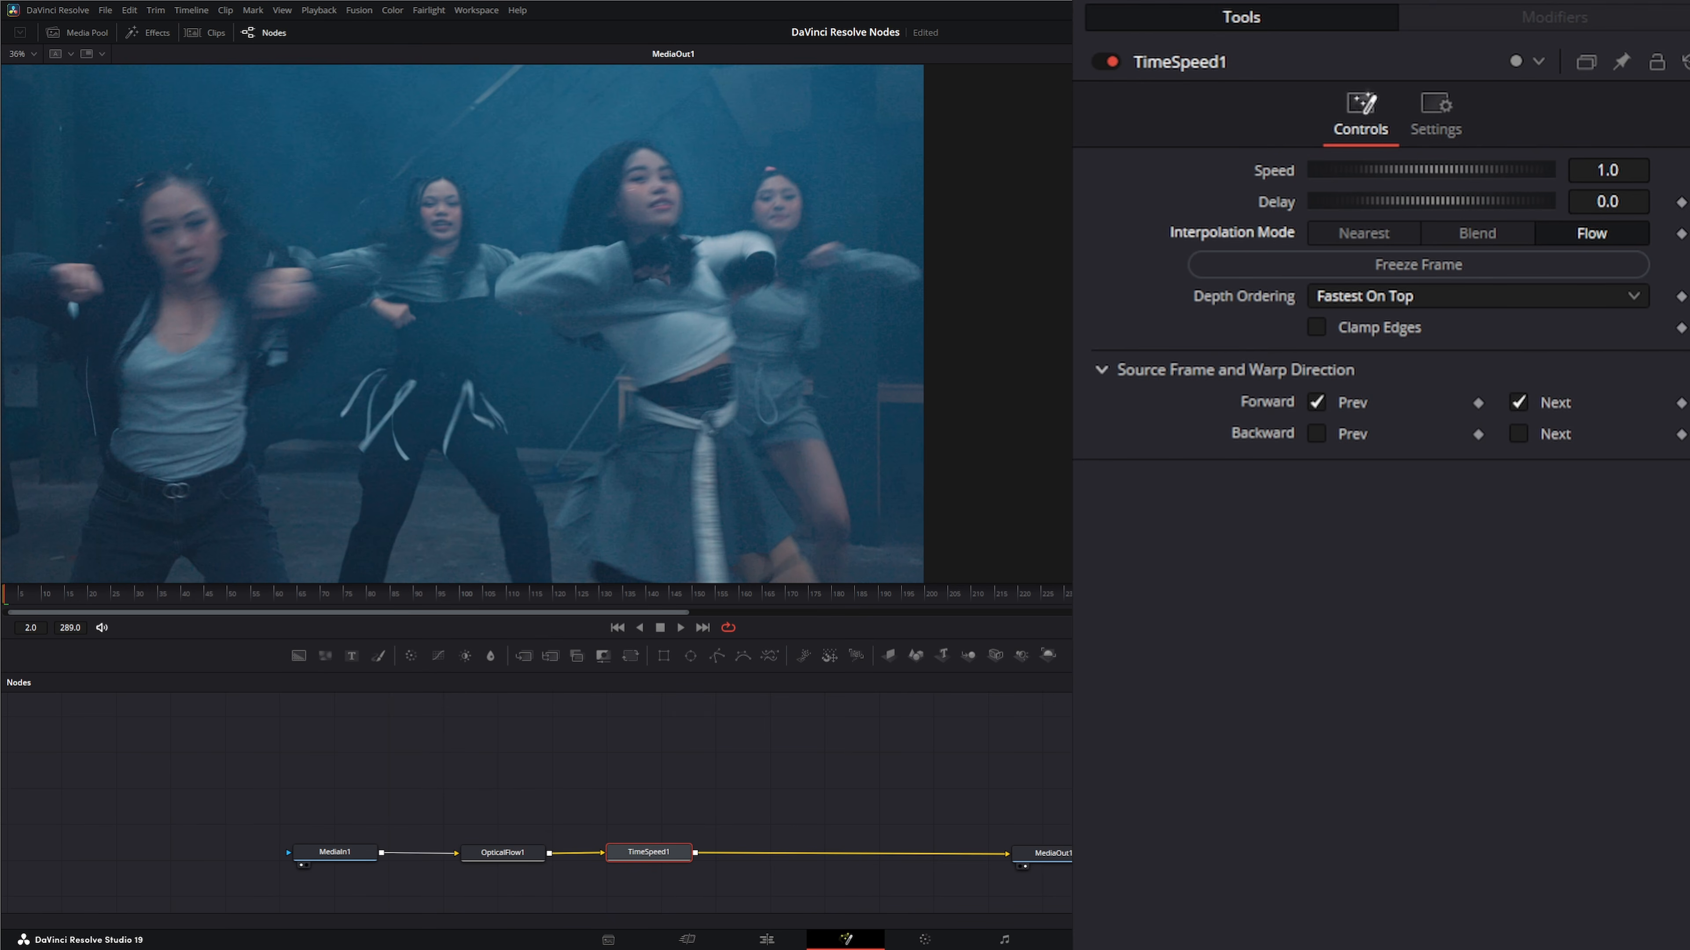
left_click(1631, 170)
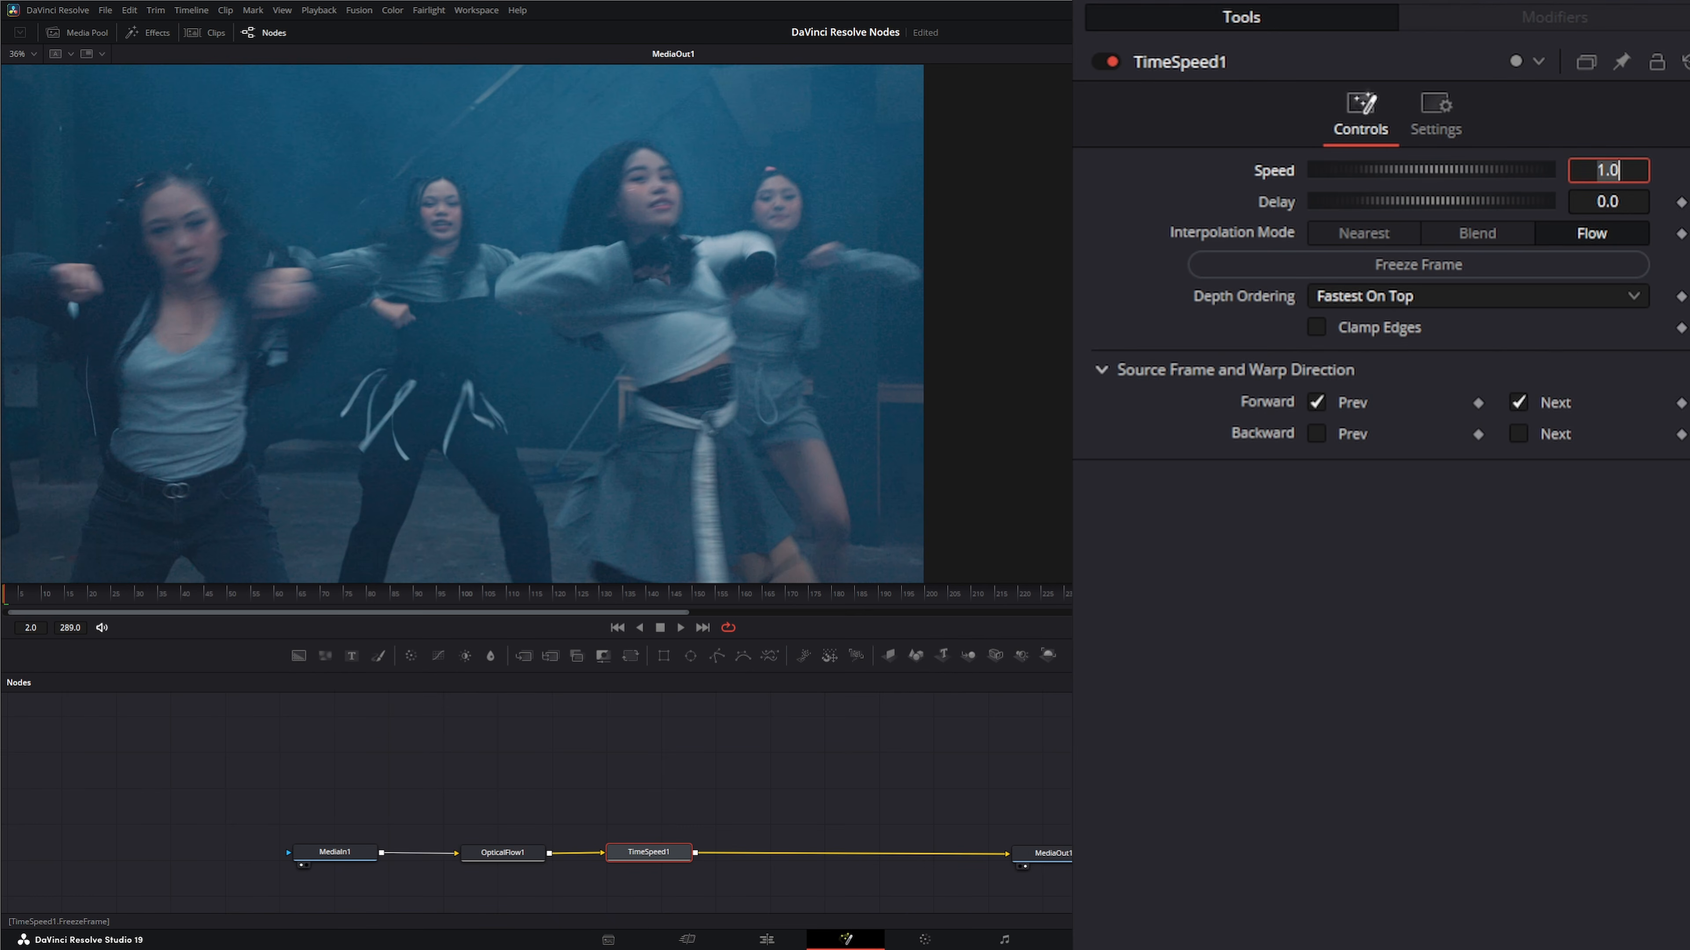
type(".25")
key("Tab")
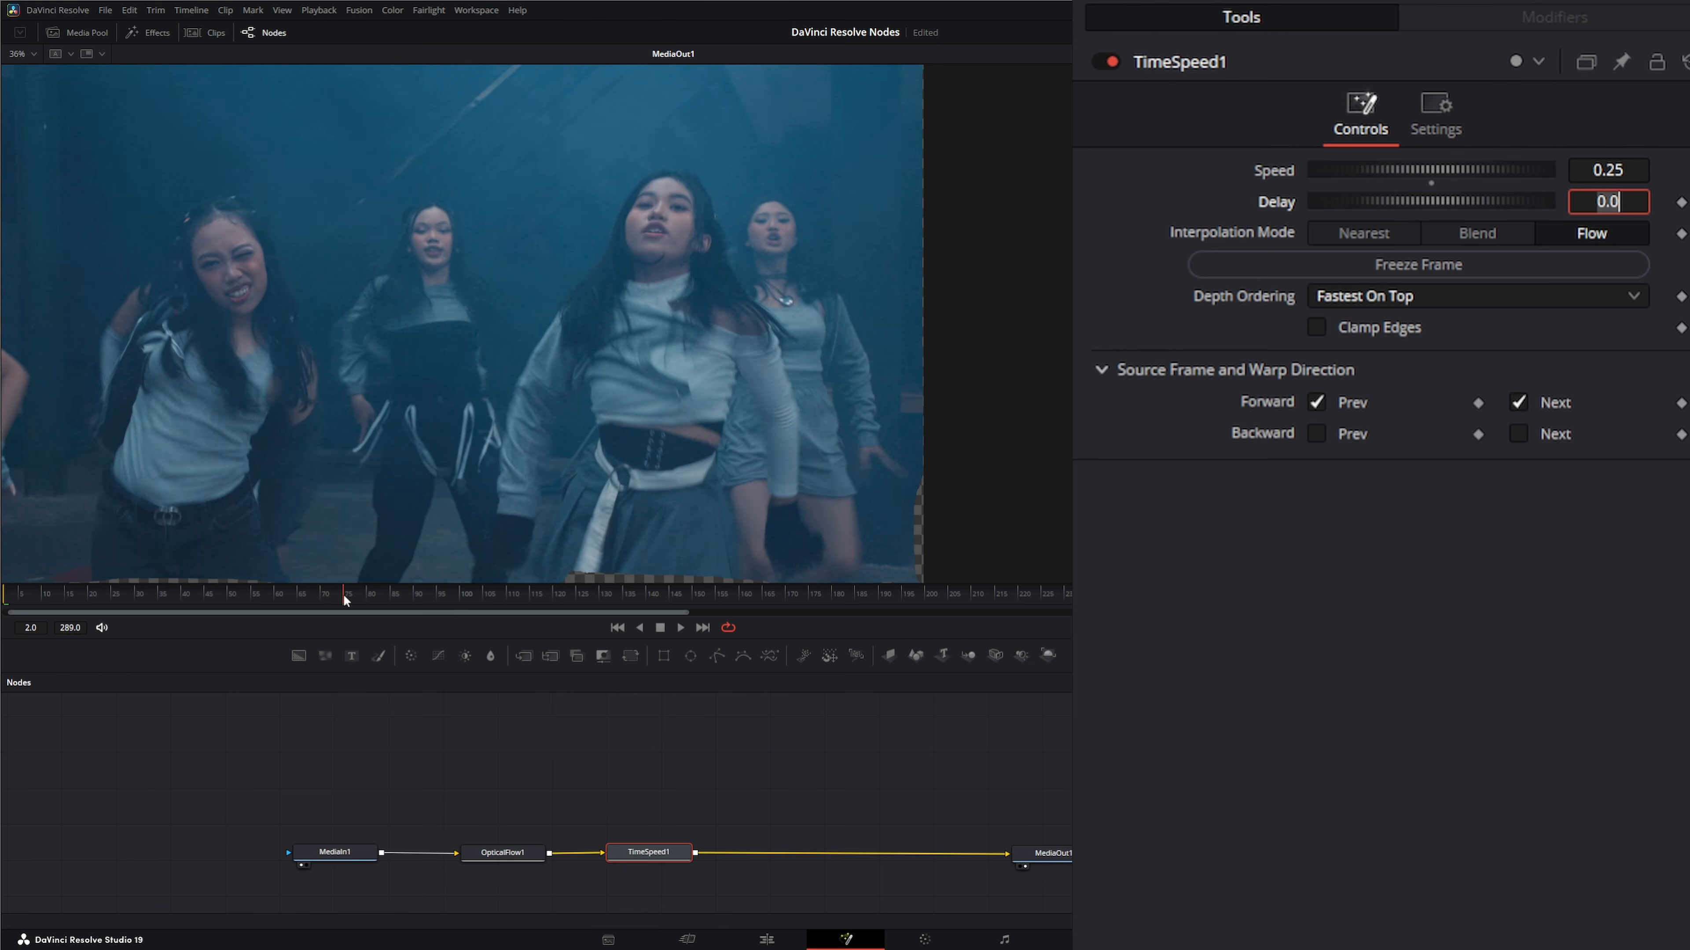
Scrub through the slowed clip to inspect the interpolated frames and save the project.
left_click(419, 597)
left_click_drag(422, 599, 819, 598)
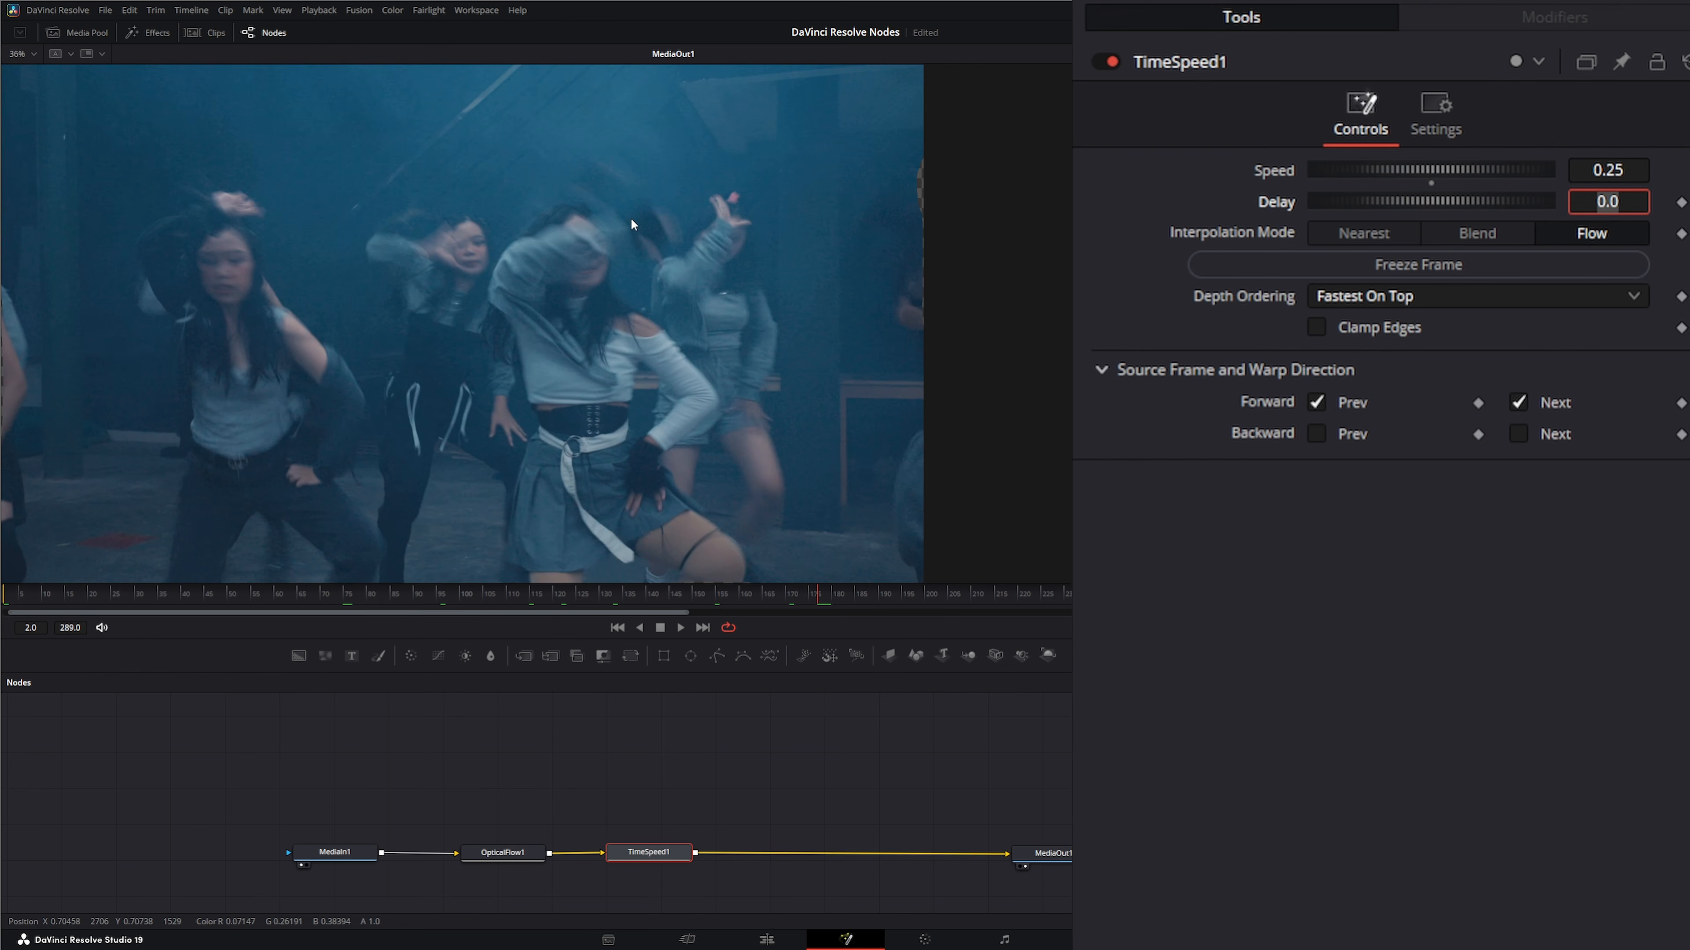
key("ctrl+s")
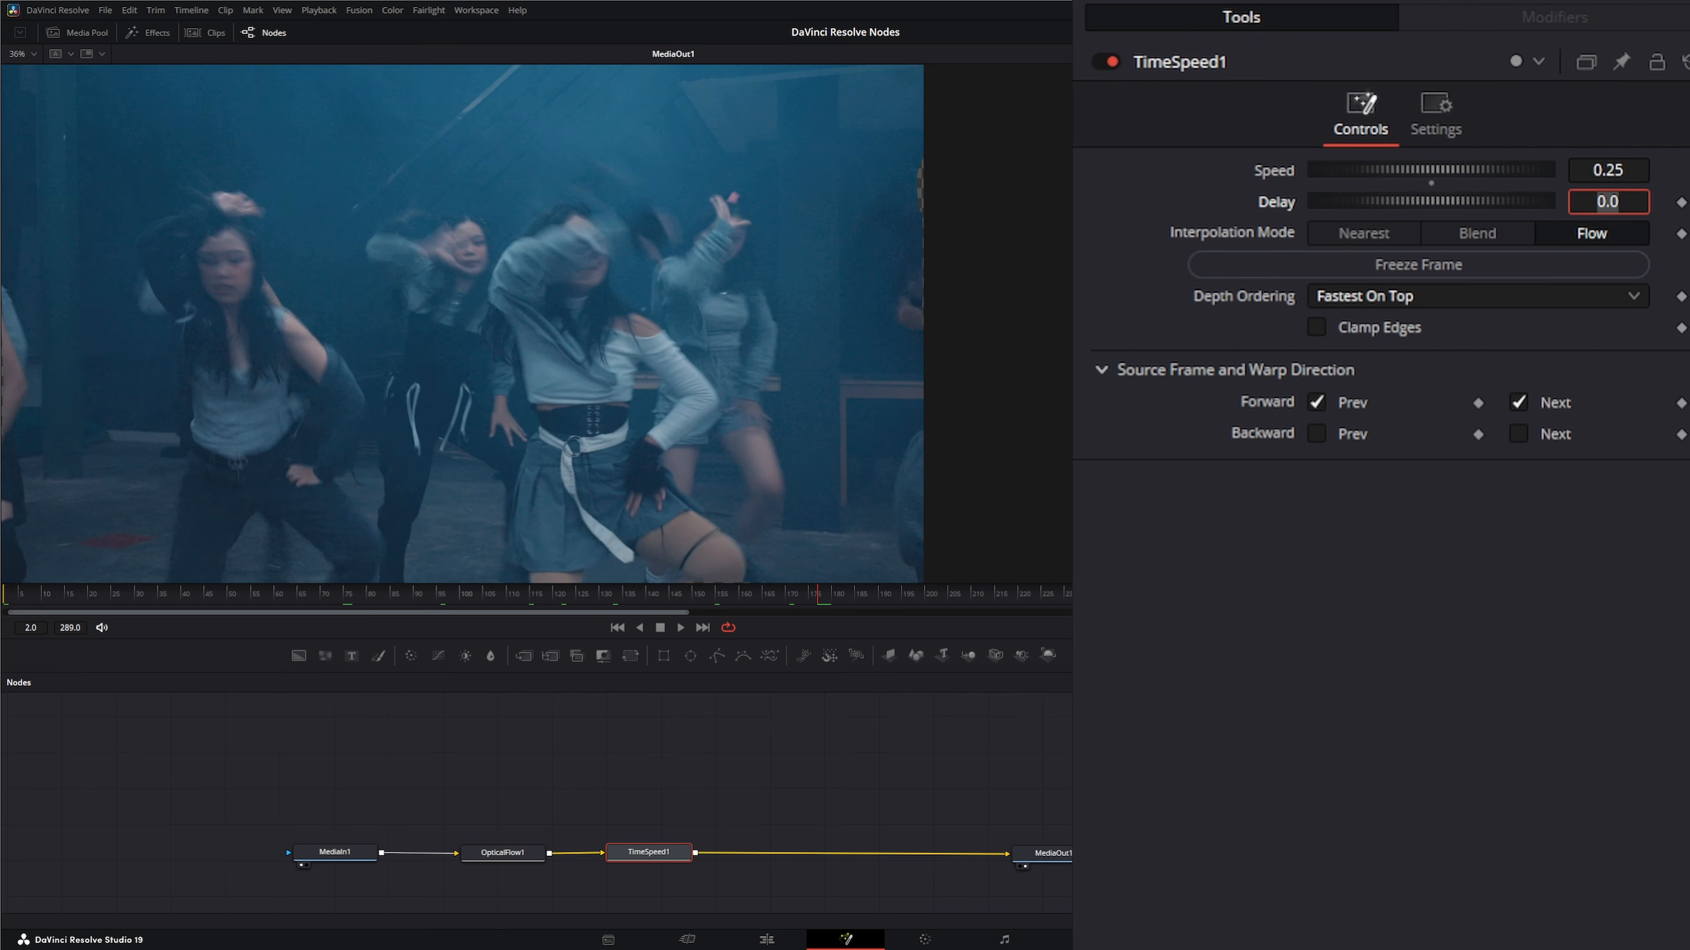
Try Slowest On Top depth ordering for TimeSpeed1 and return it to Fastest On Top.
left_click_drag(587, 779, 738, 895)
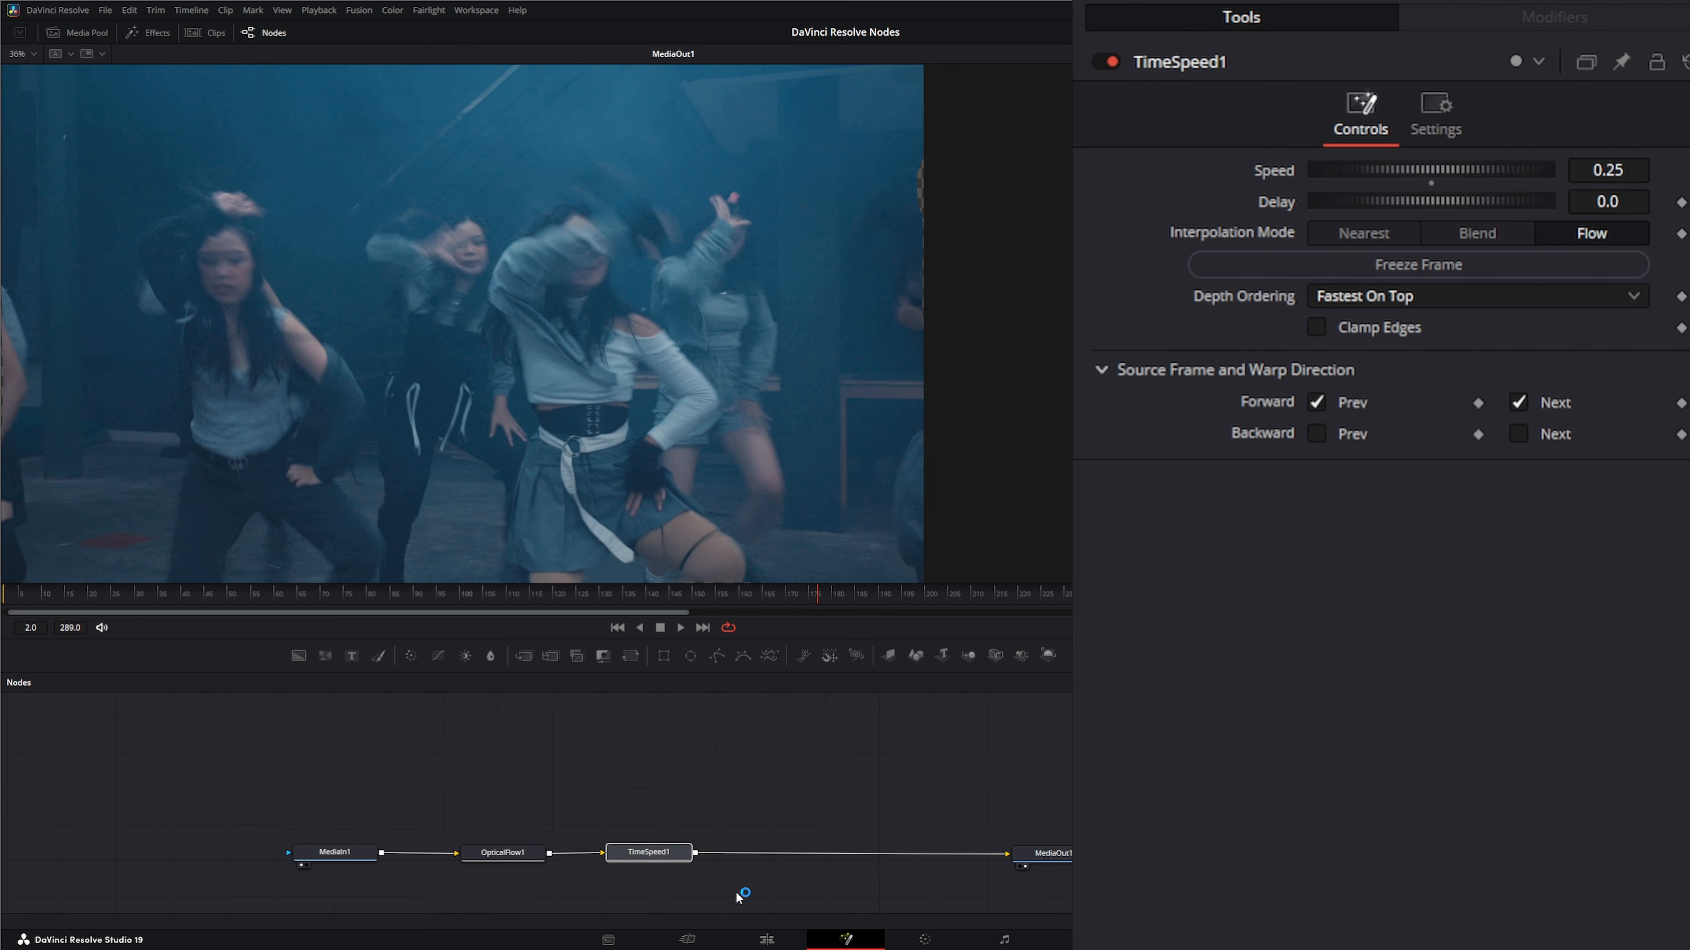
left_click(660, 853)
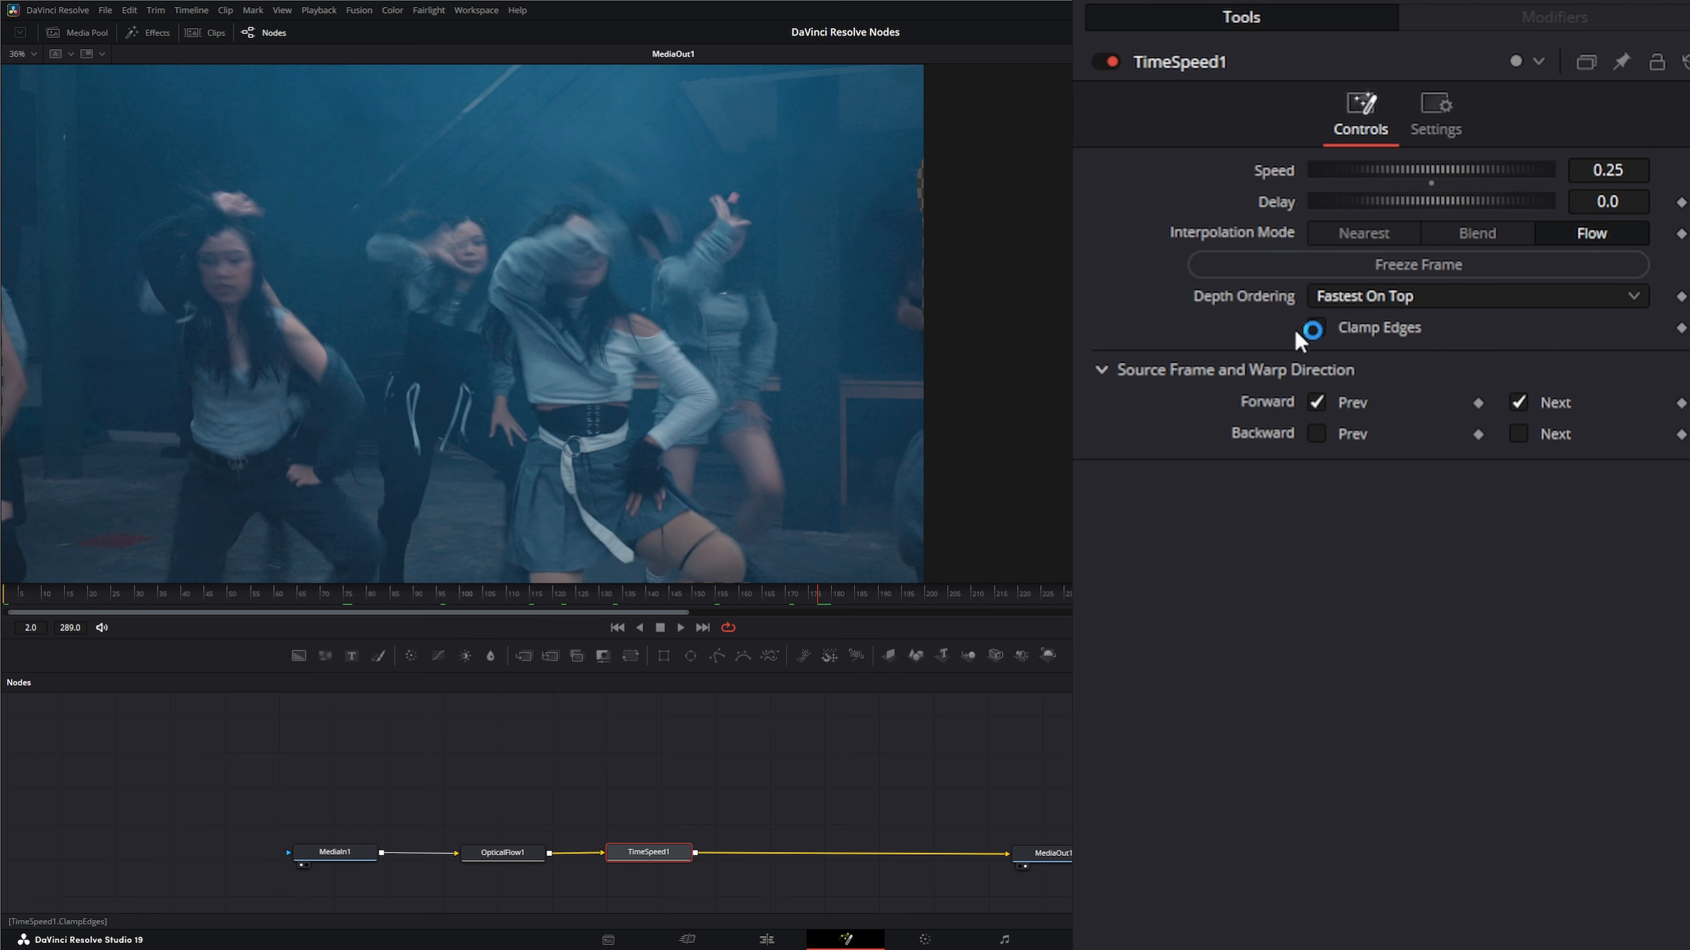
left_click(1381, 298)
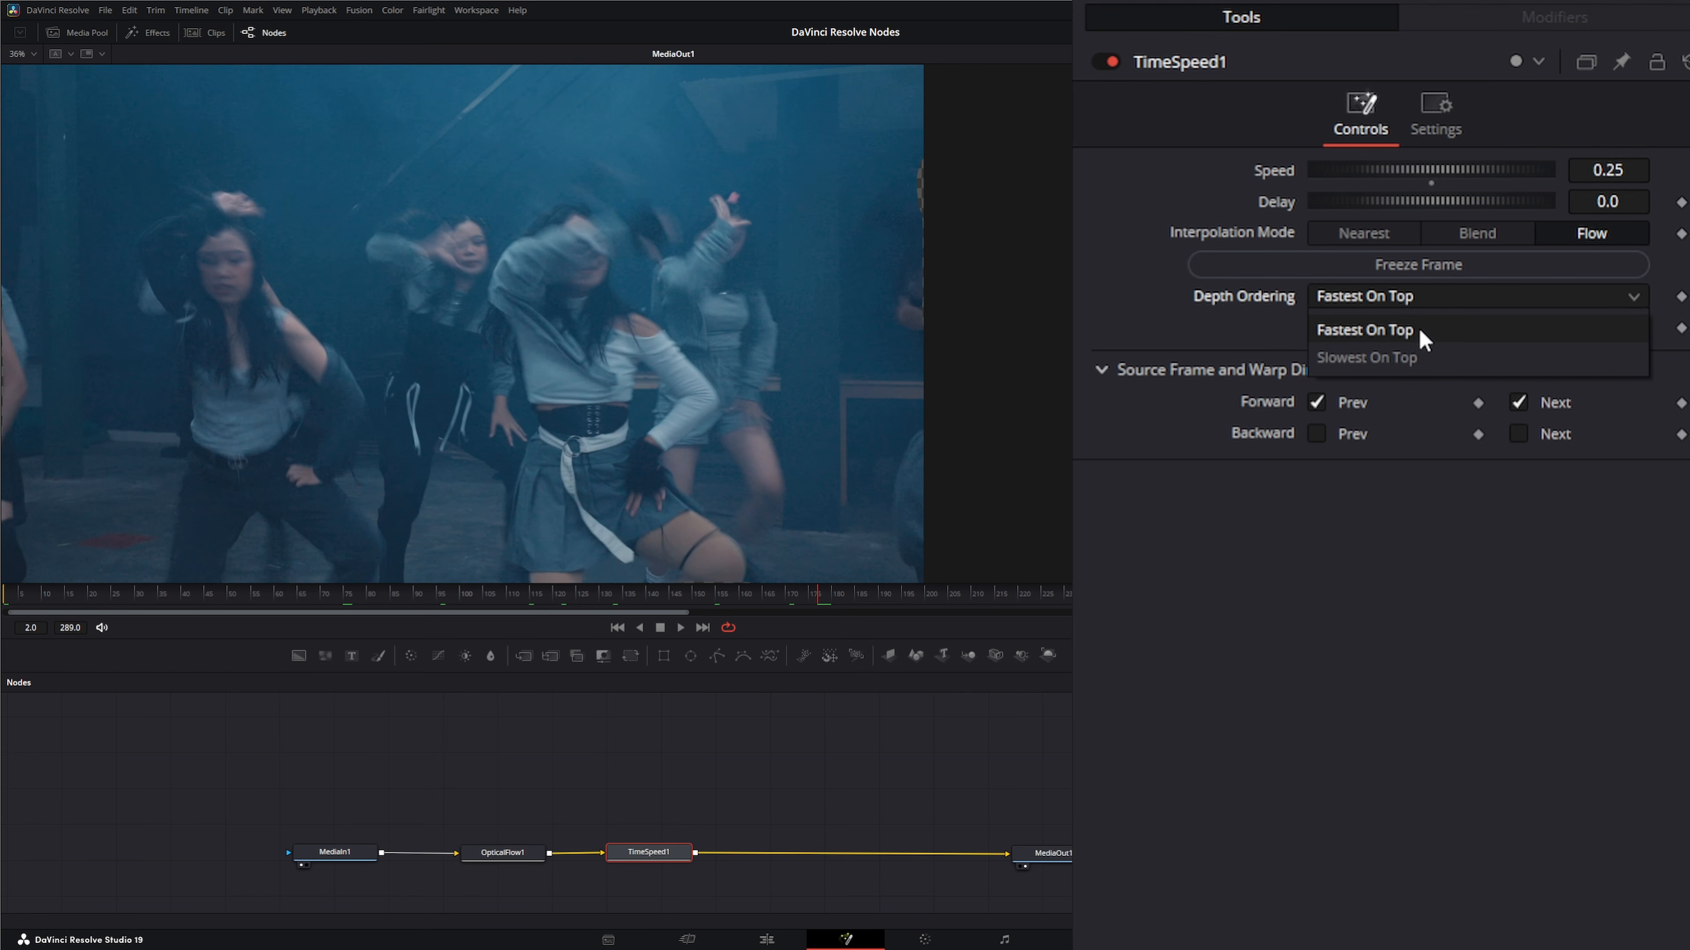
left_click(1148, 308)
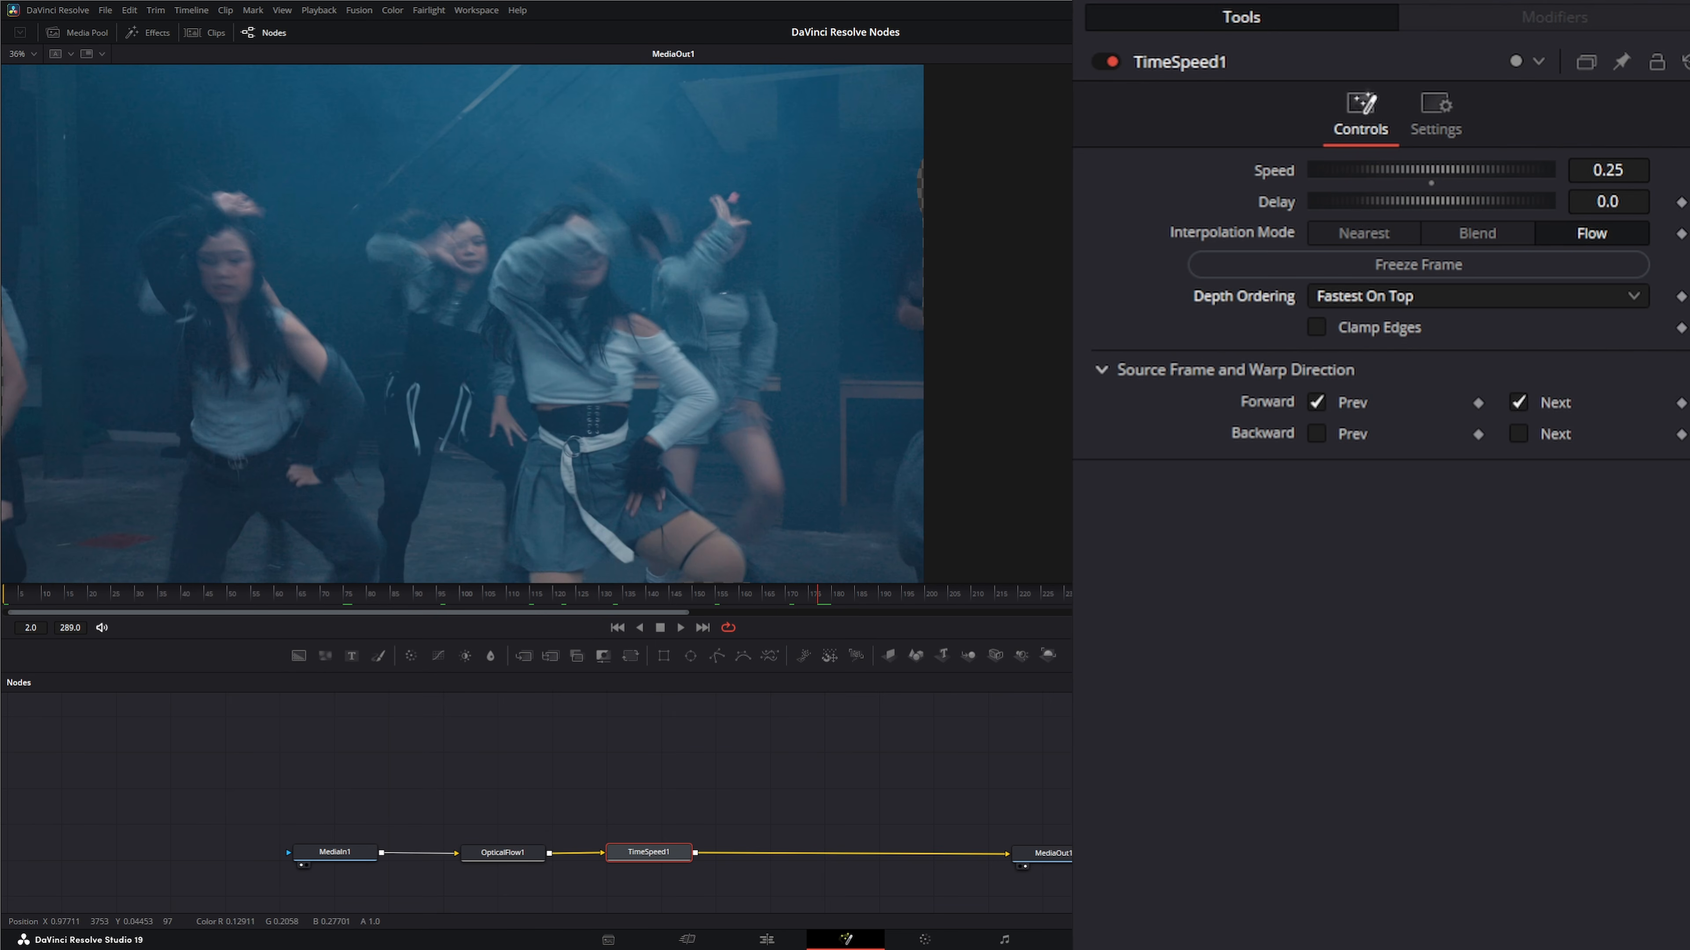
left_click(1329, 299)
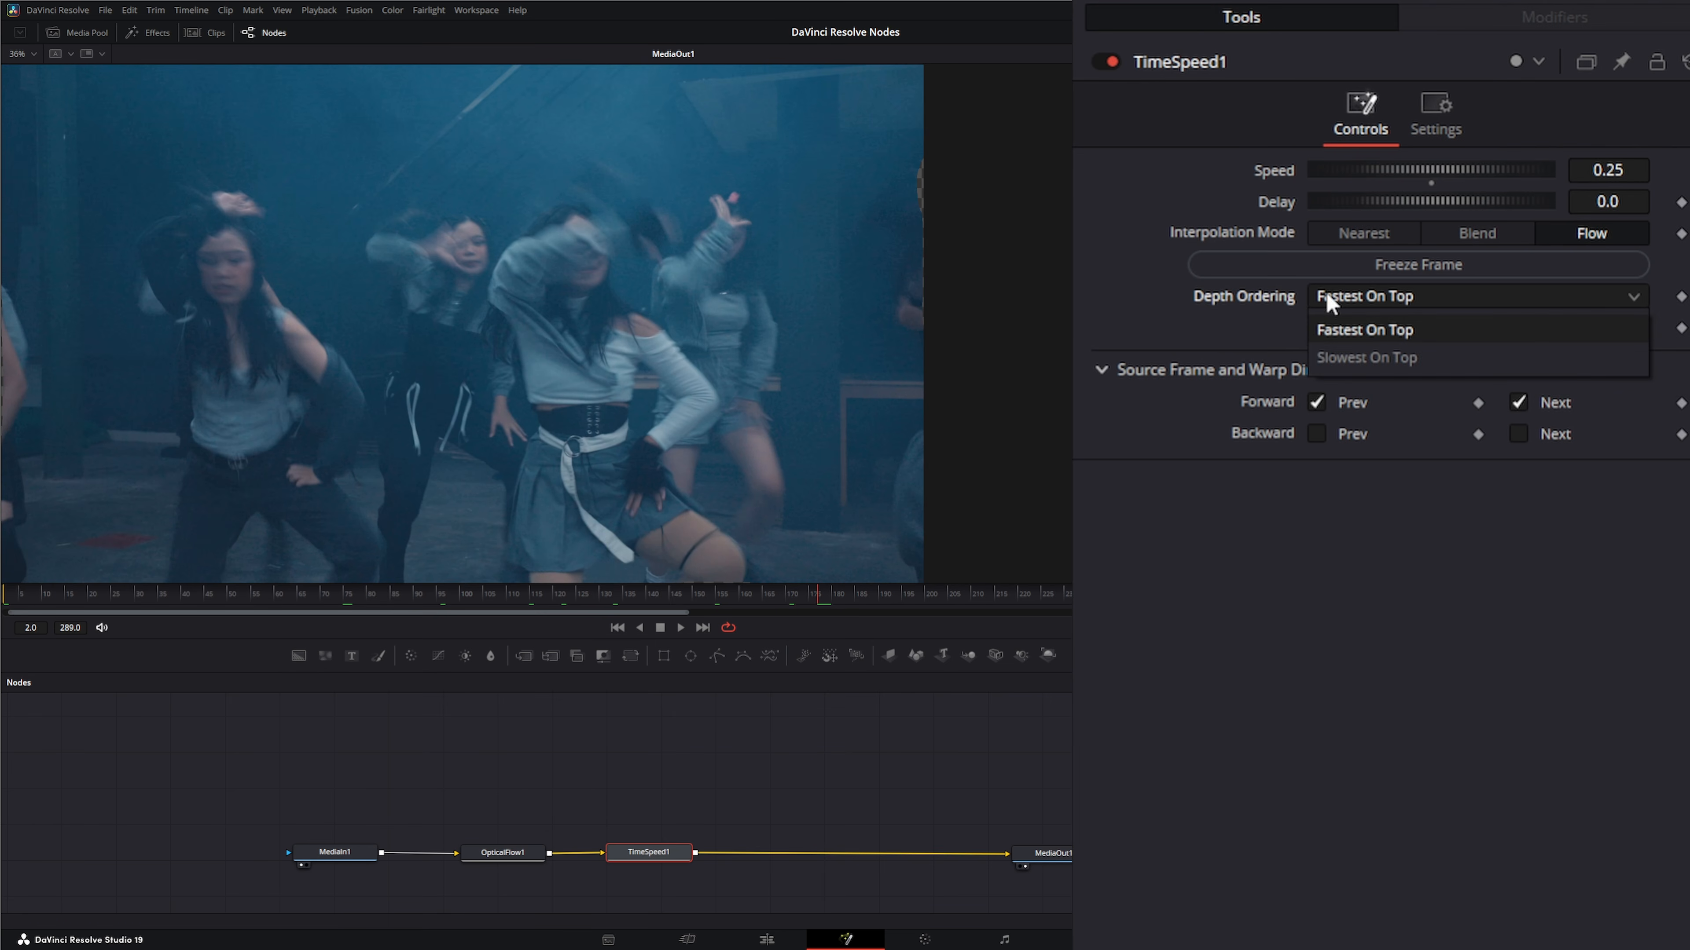
left_click(1394, 360)
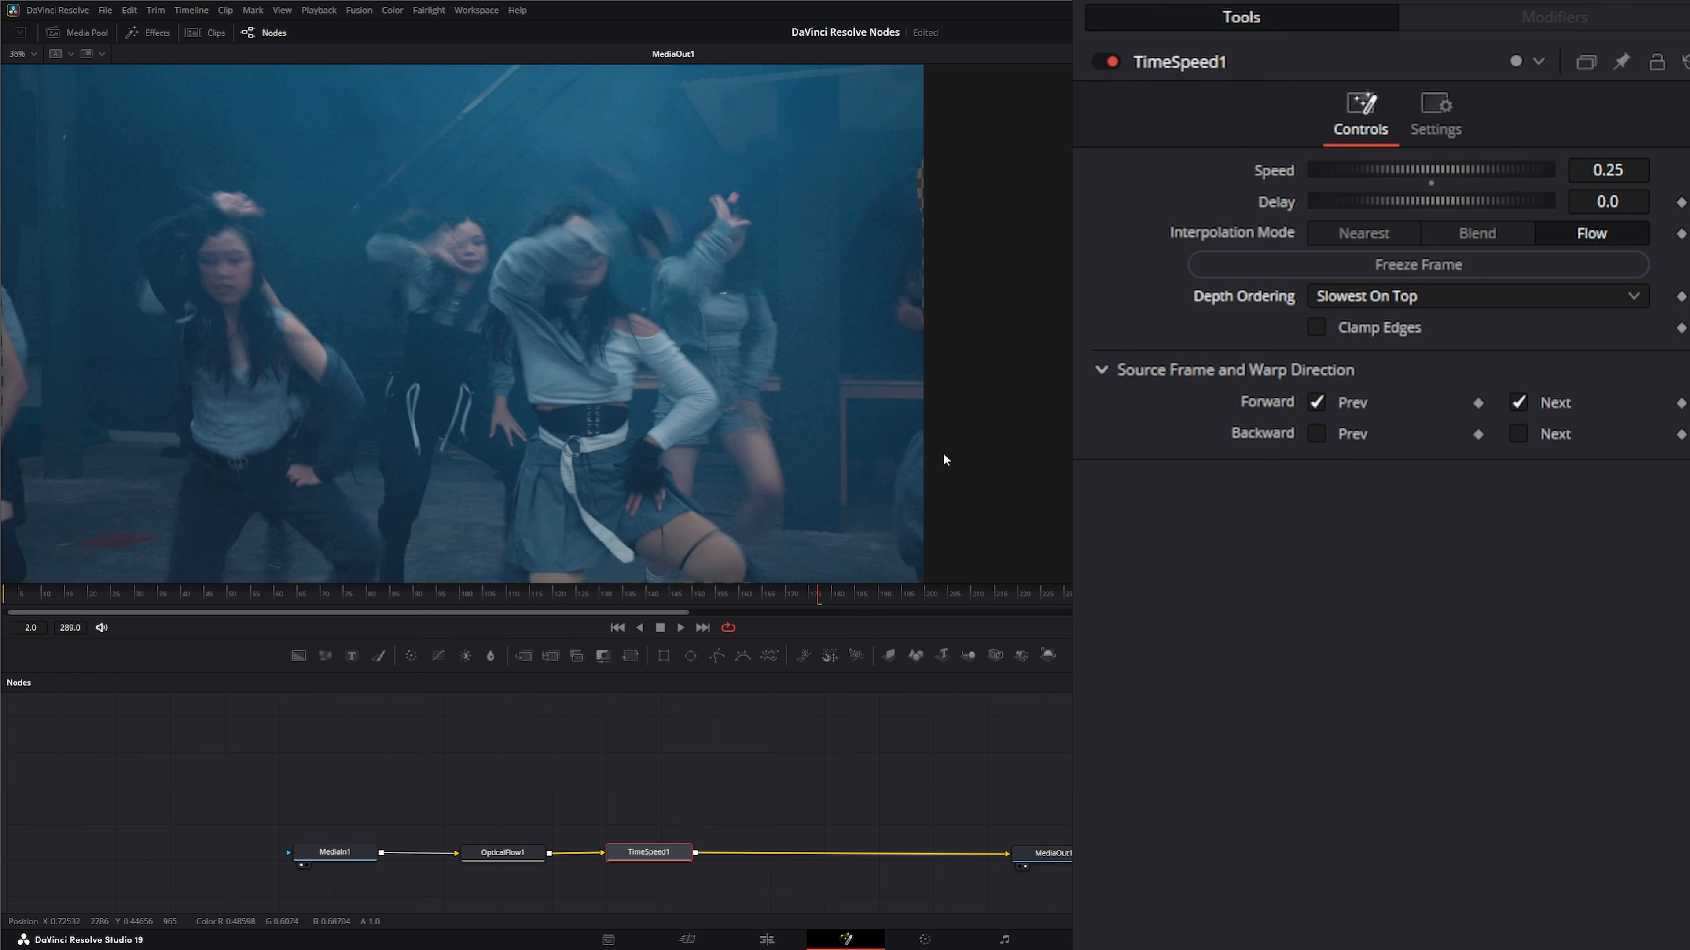
left_click(1393, 298)
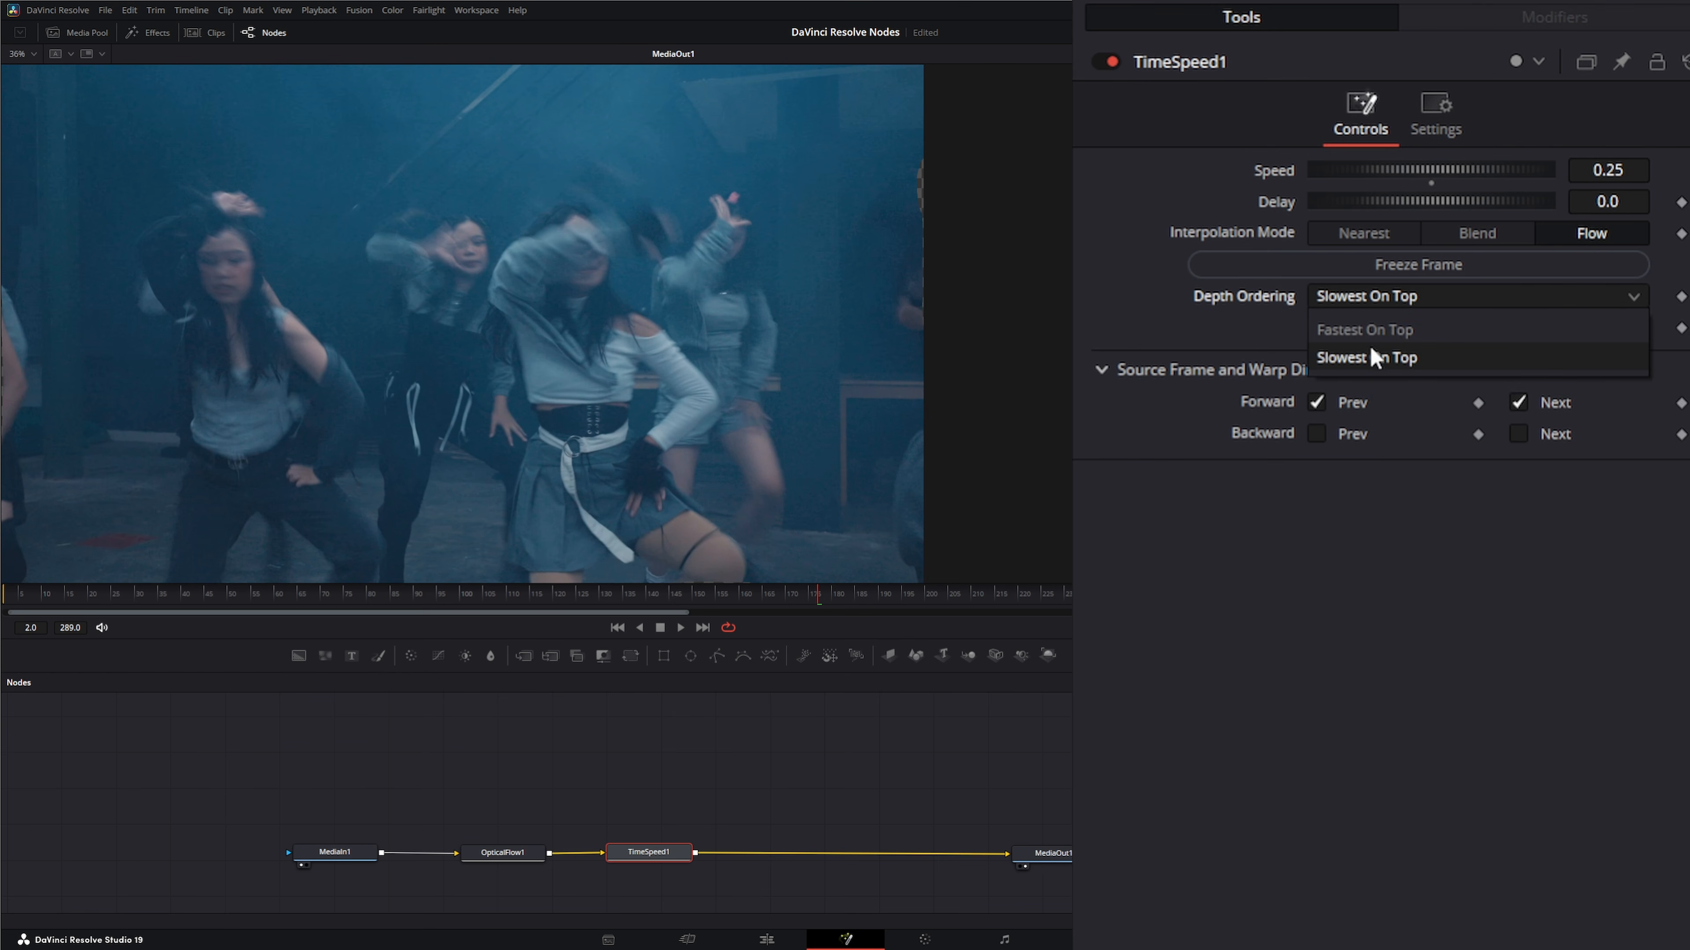
left_click(1357, 332)
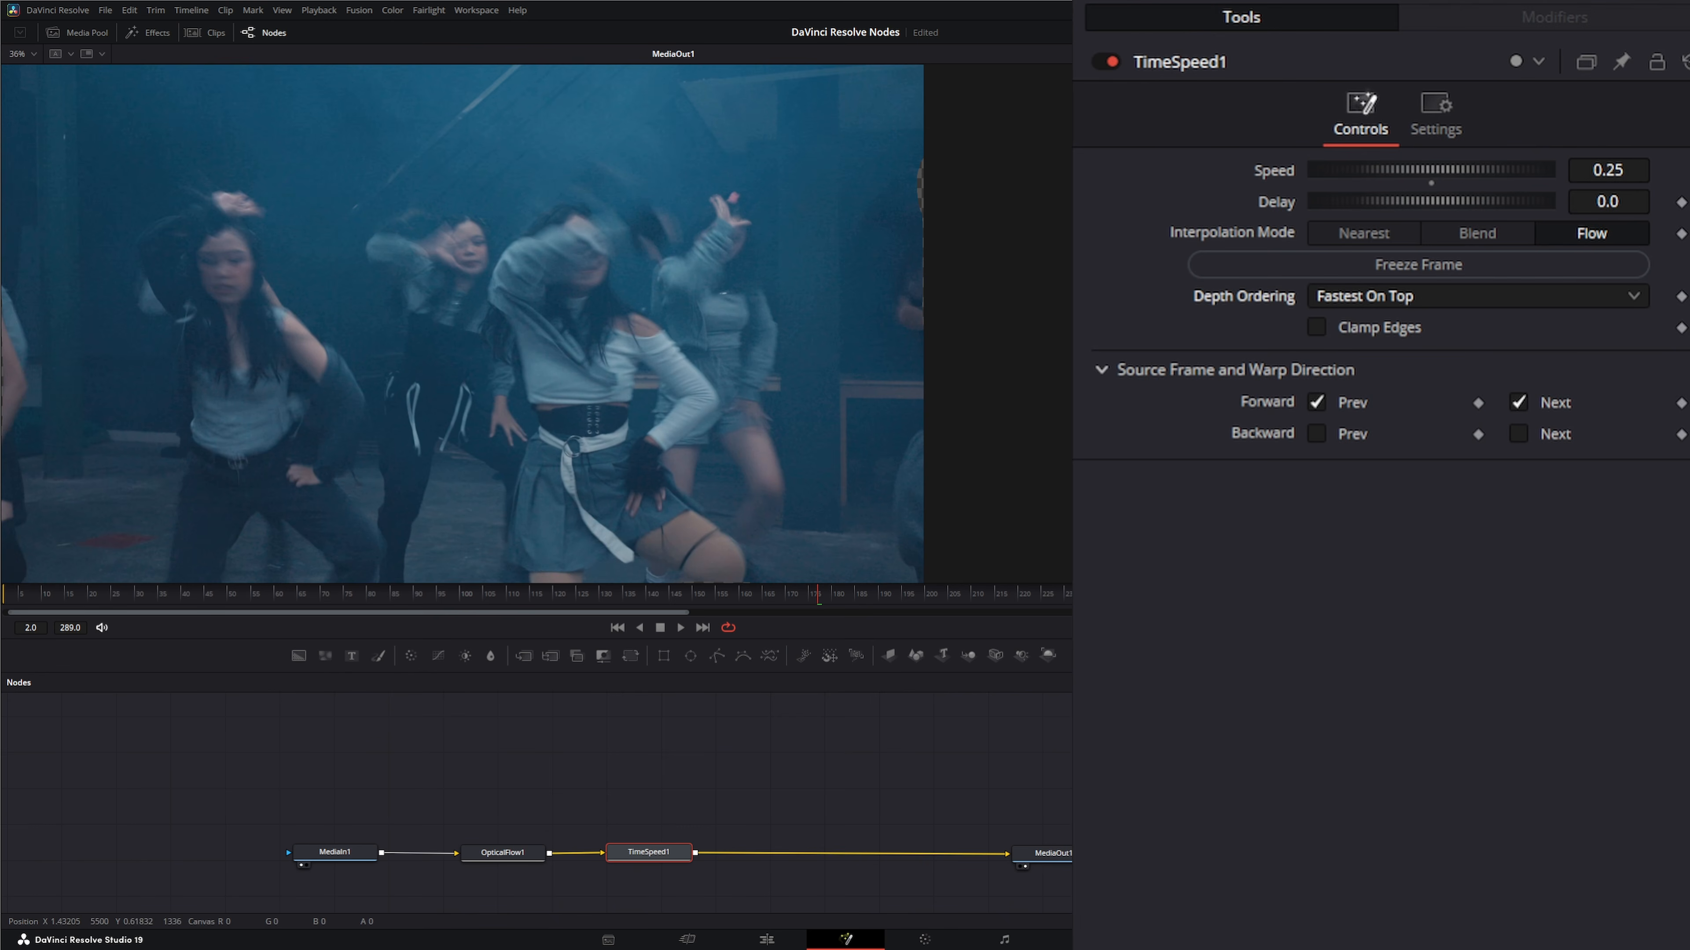
Enable Clamp Edges on TimeSpeed1 and set Edge Softness to 0.023 while inspecting the image's right border.
left_click_drag(829, 279, 198, 282)
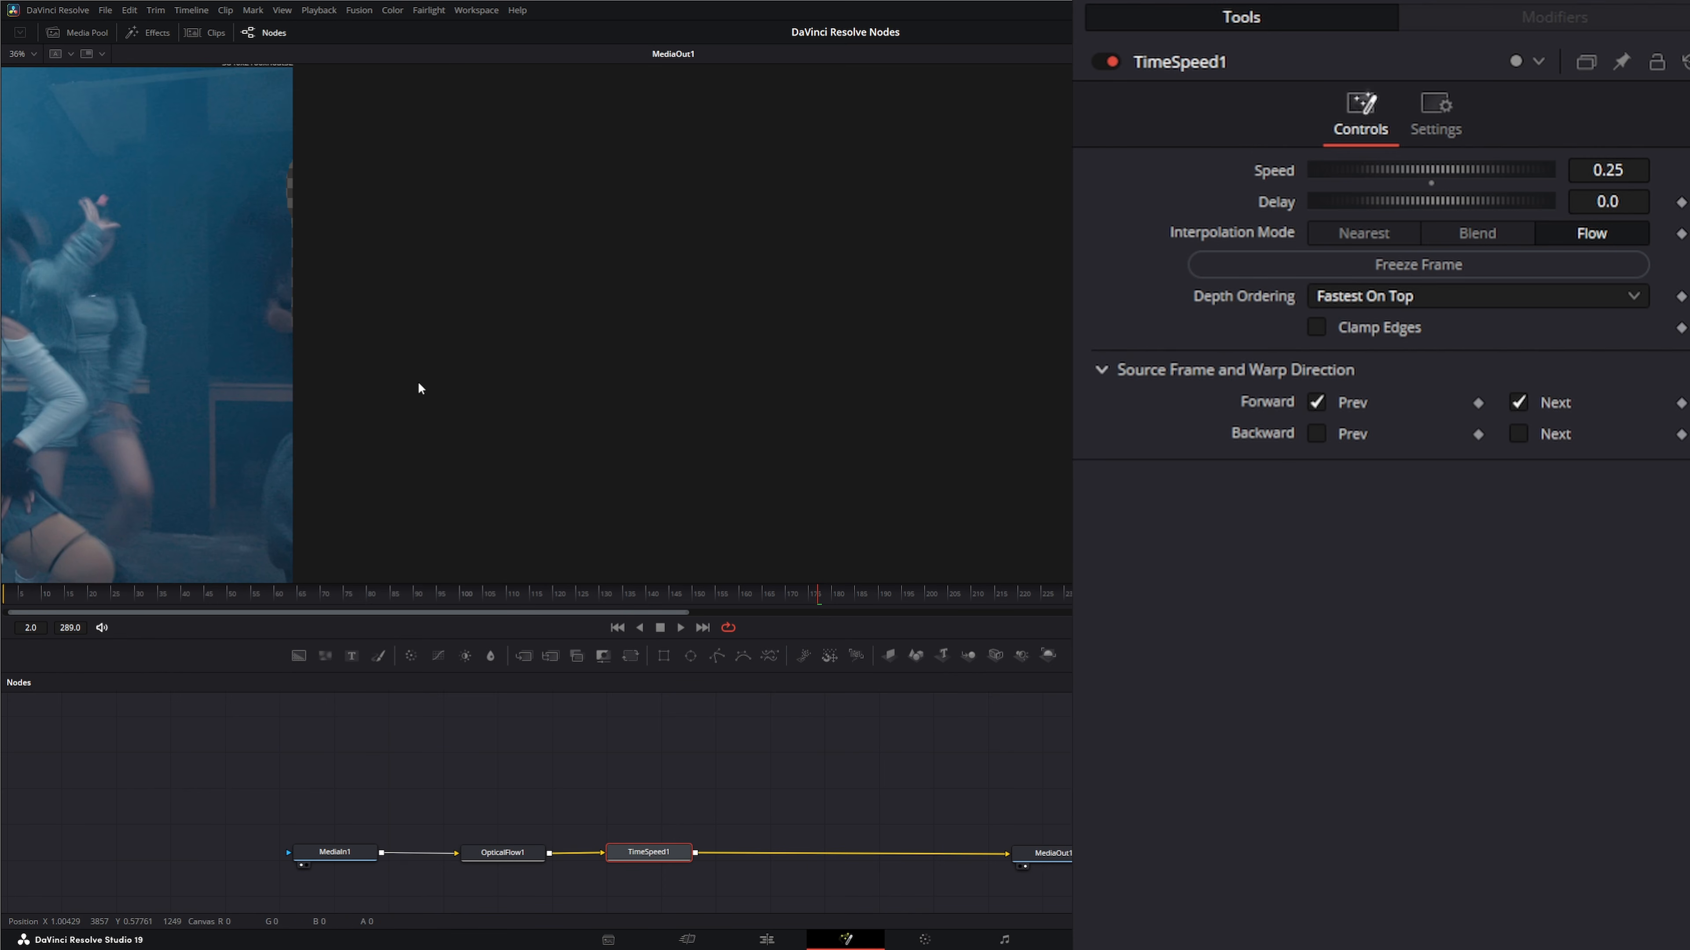
left_click(1320, 329)
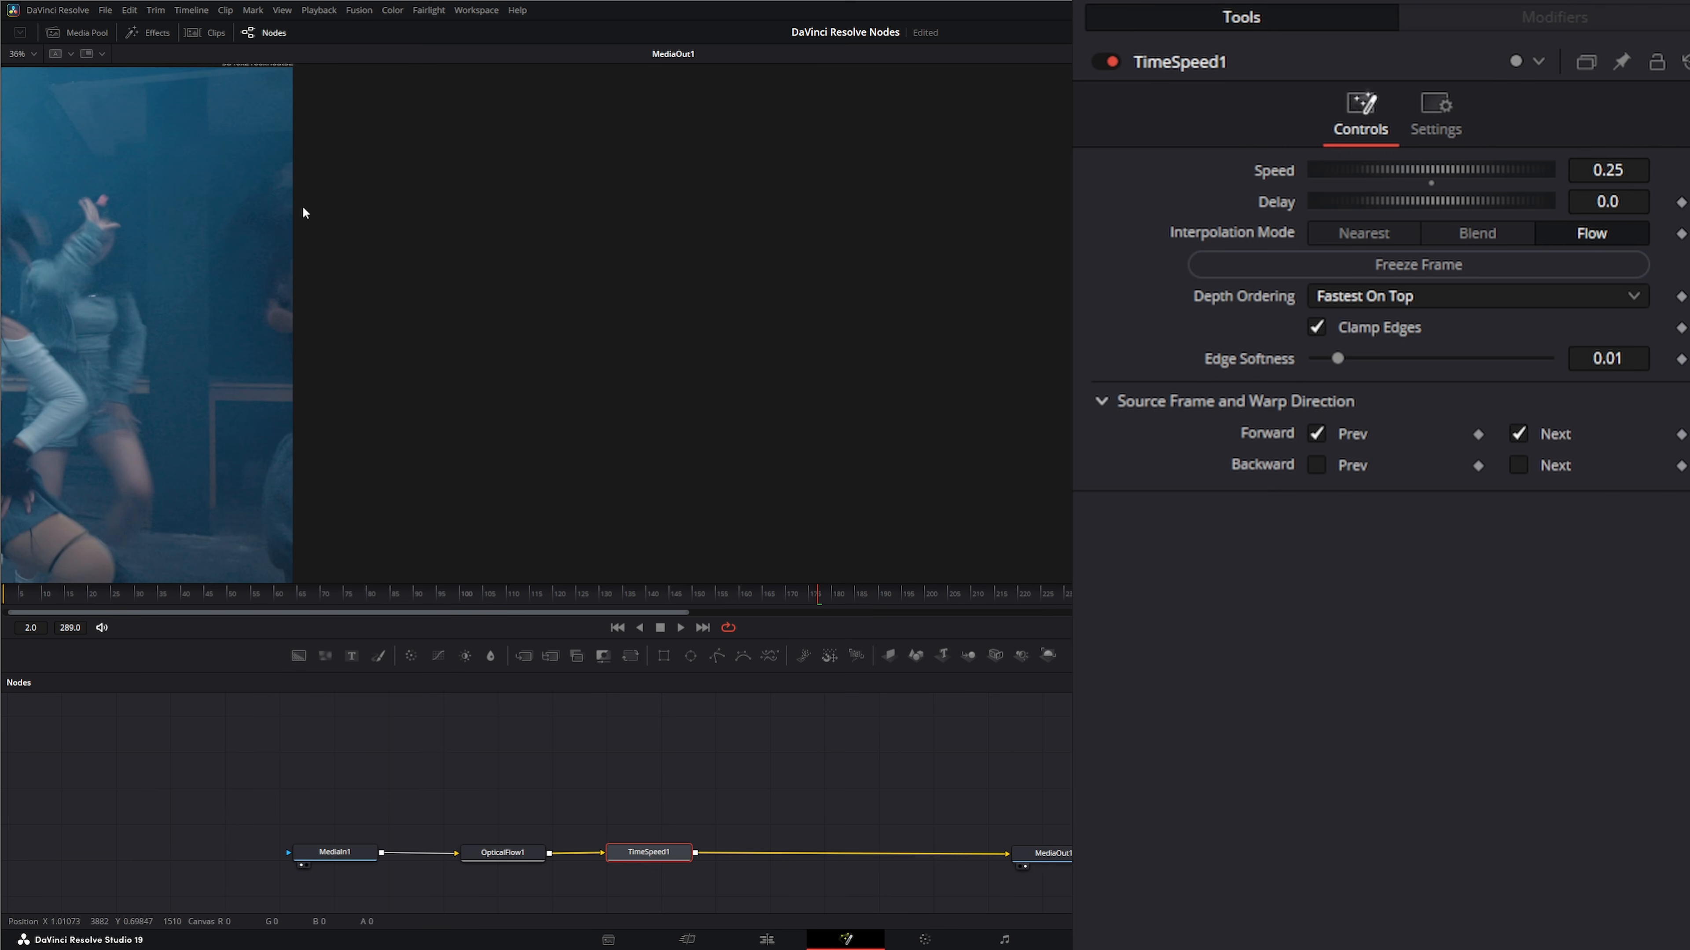
mouse_move(1339, 359)
left_mouse_down()
mouse_move(1314, 363)
mouse_move(1463, 350)
mouse_move(1367, 358)
left_mouse_up()
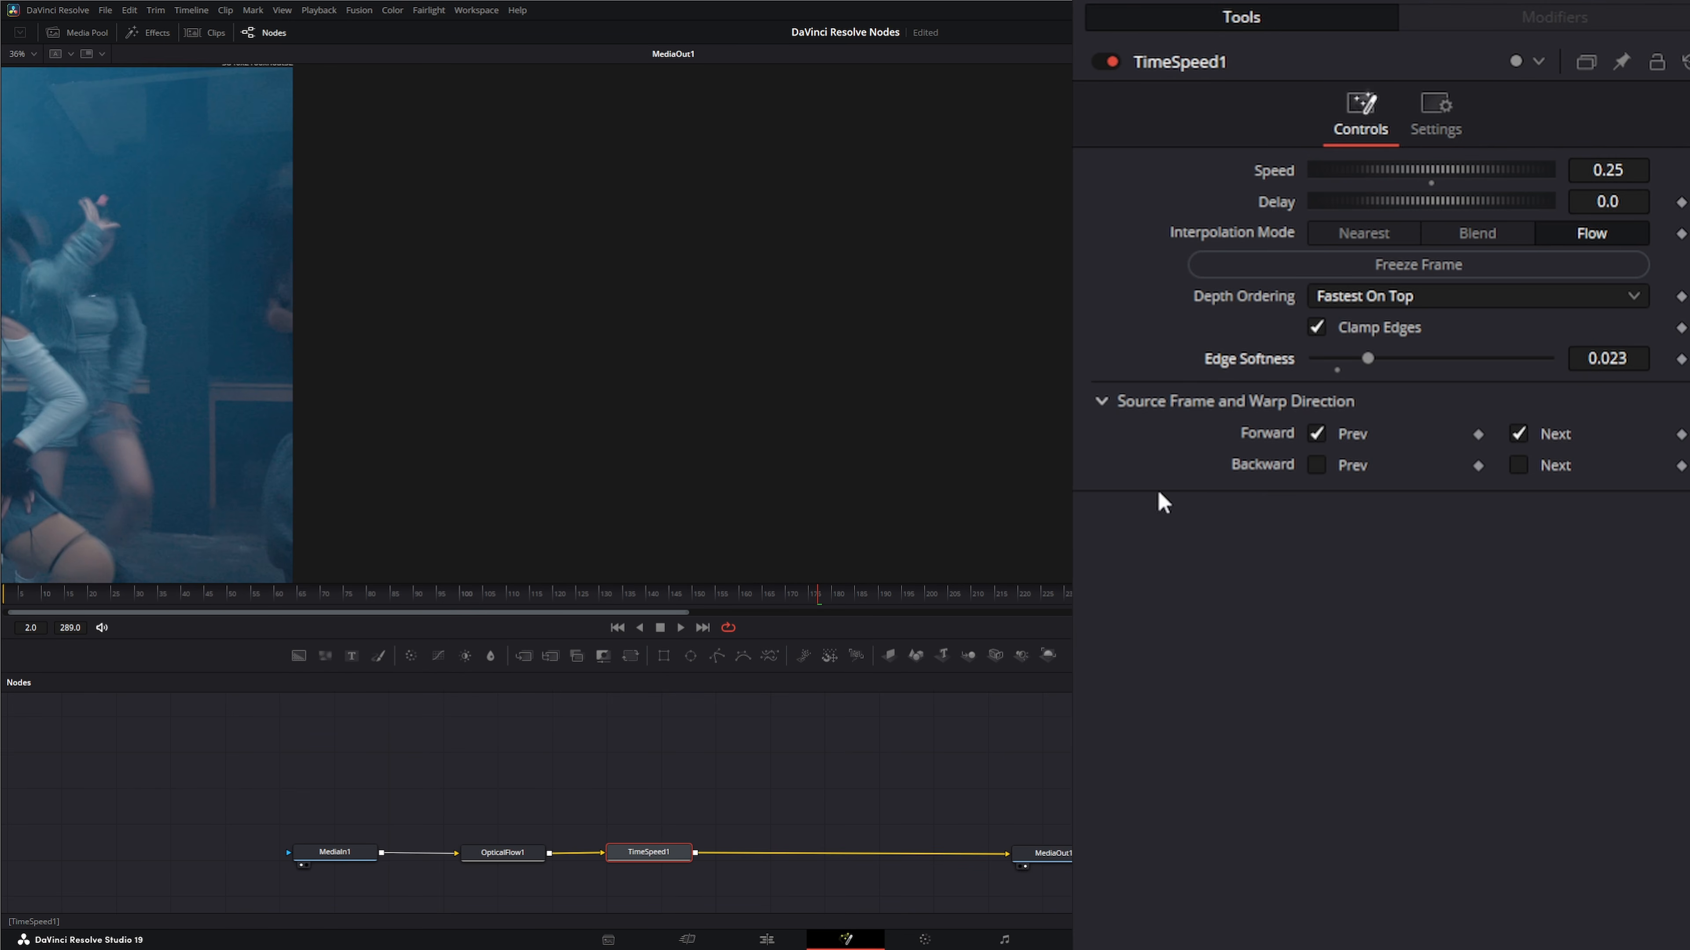
left_click_drag(80, 375, 697, 369)
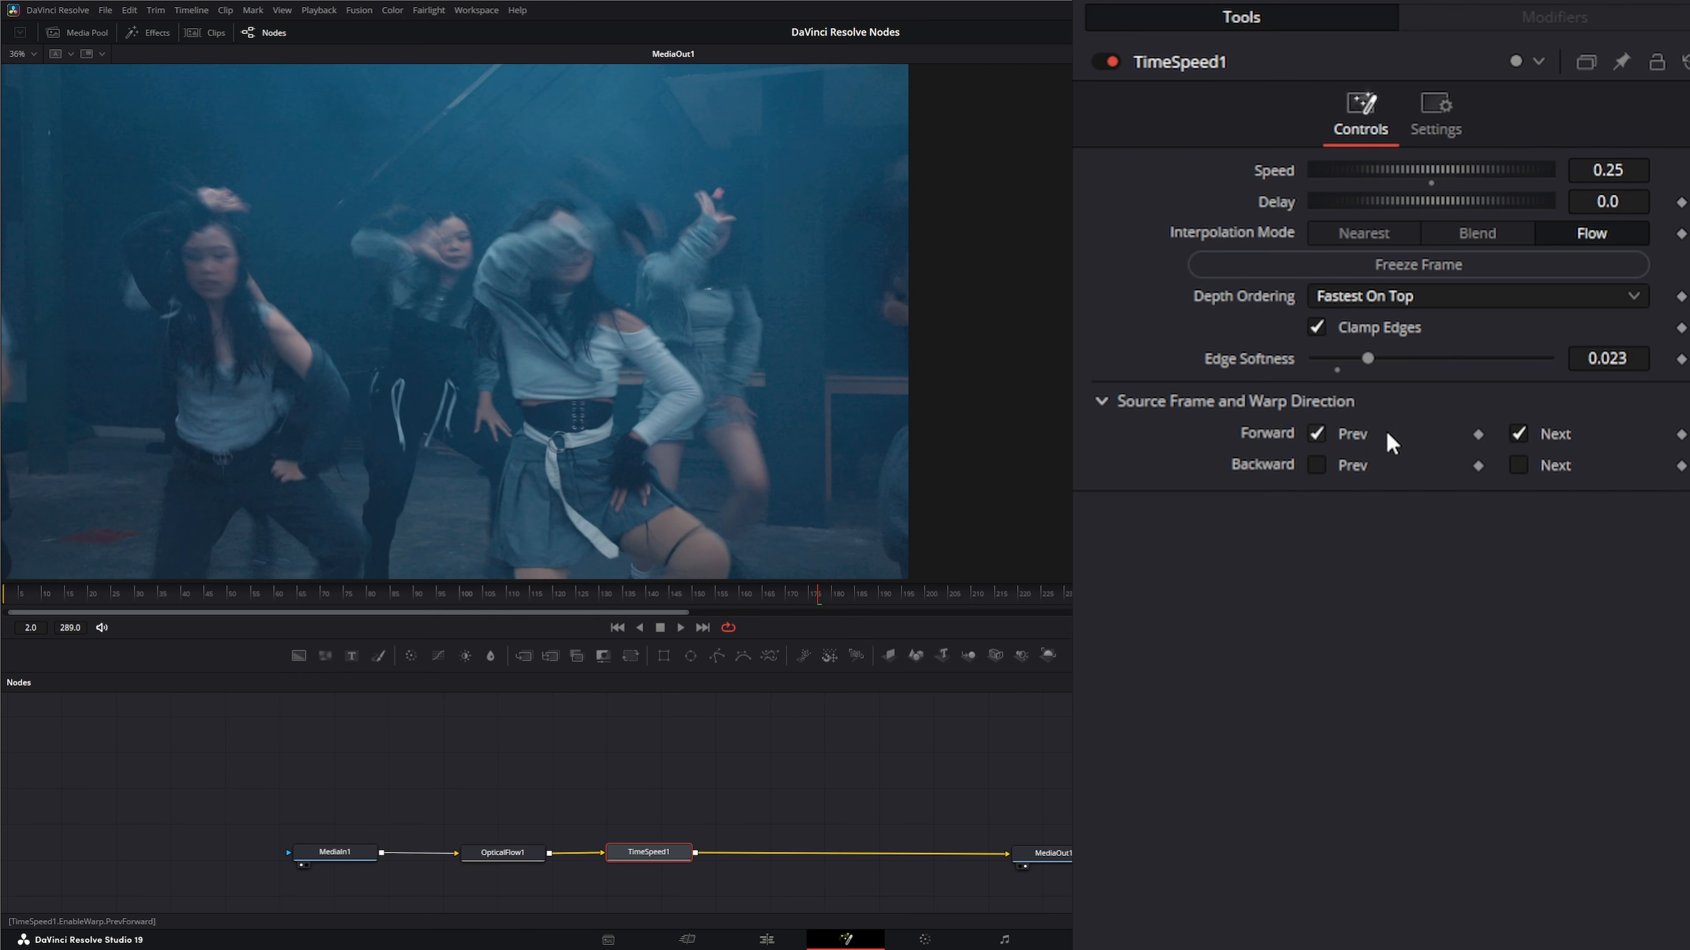
Try Backward Prev and Next warping in place of Forward for TimeSpeed1, and restore Forward Prev and Next.
left_click(1349, 430)
left_click(1318, 434)
left_click(1518, 435)
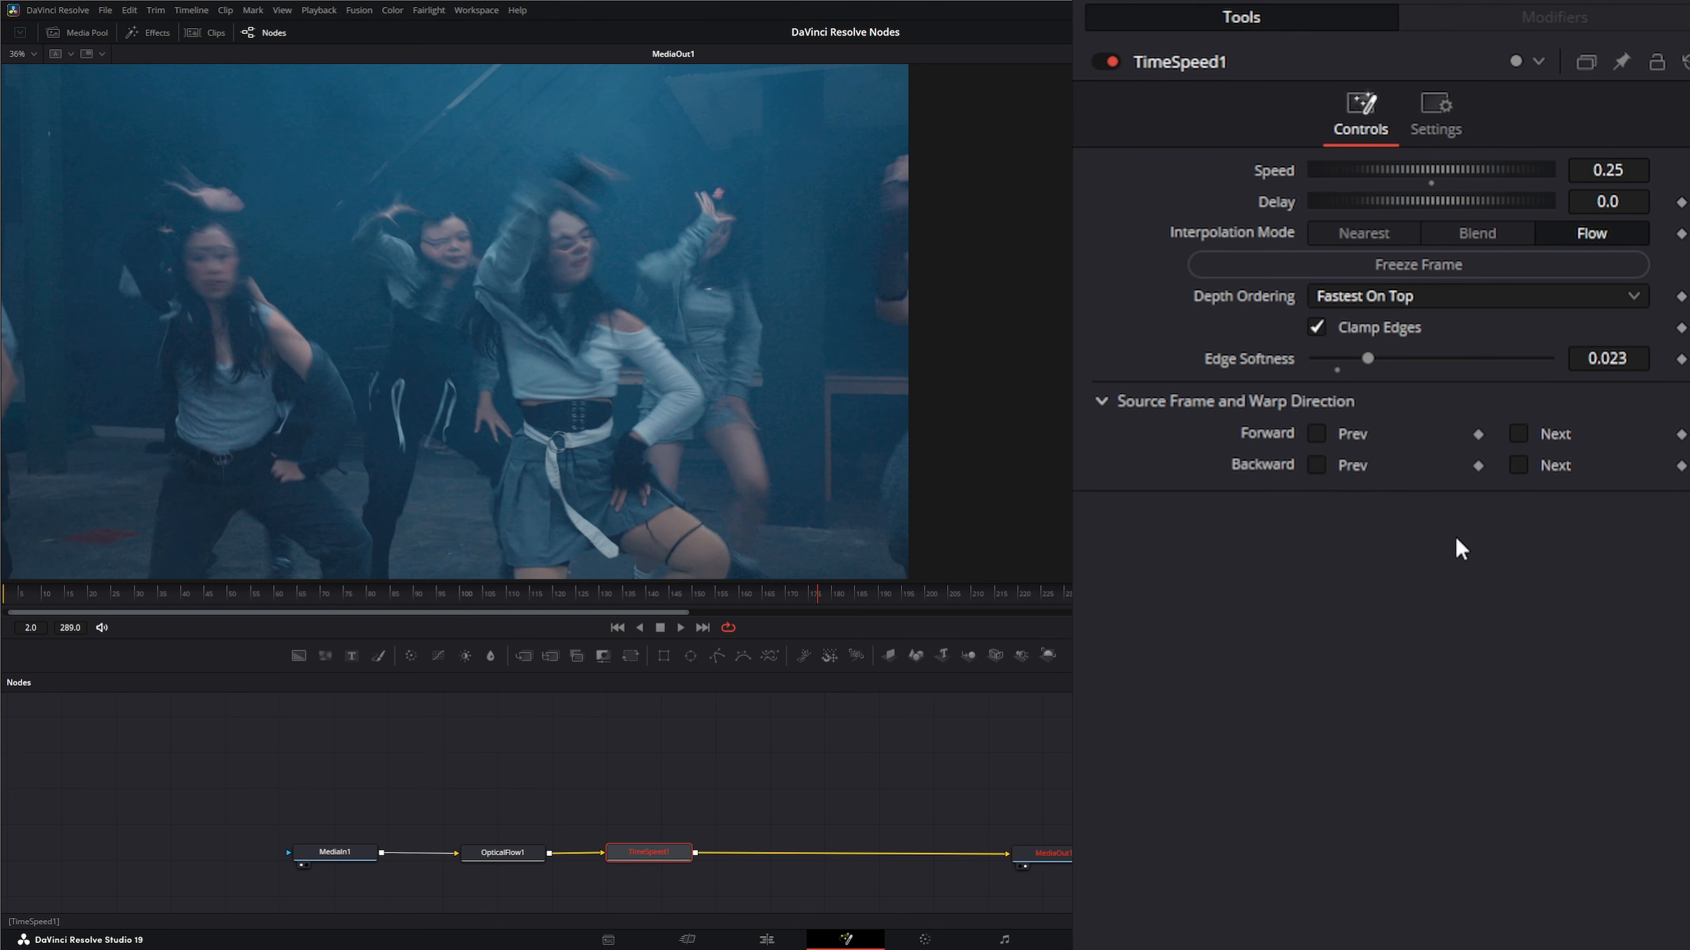
left_click(1319, 468)
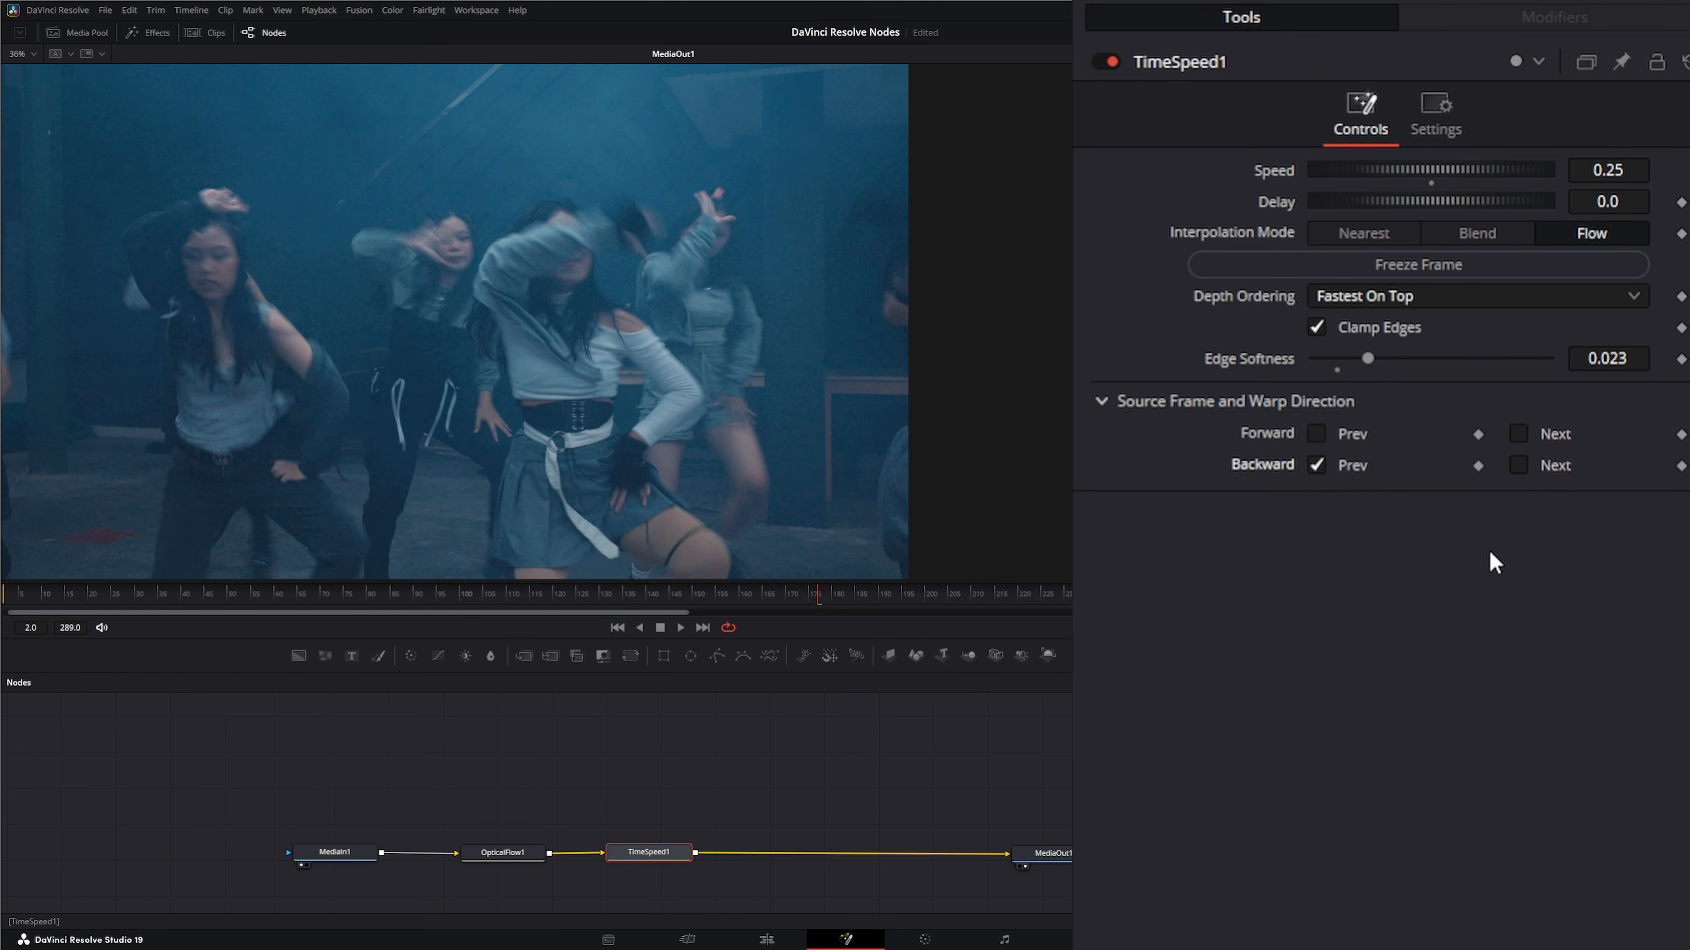
left_click(1519, 468)
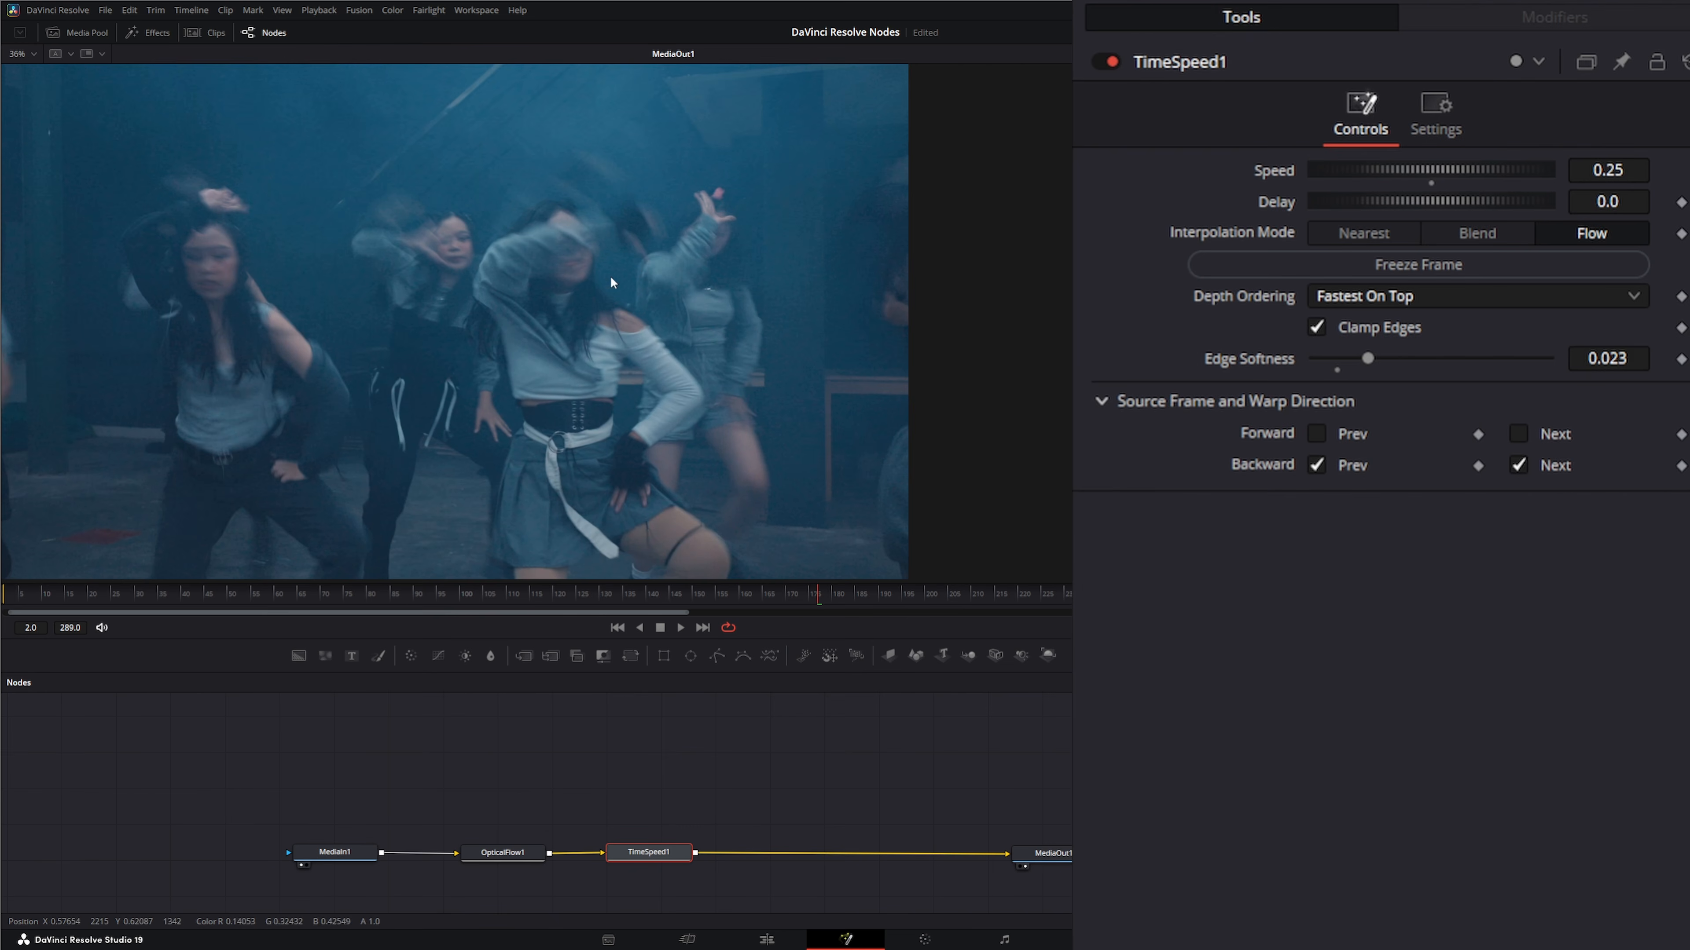
left_click(1317, 434)
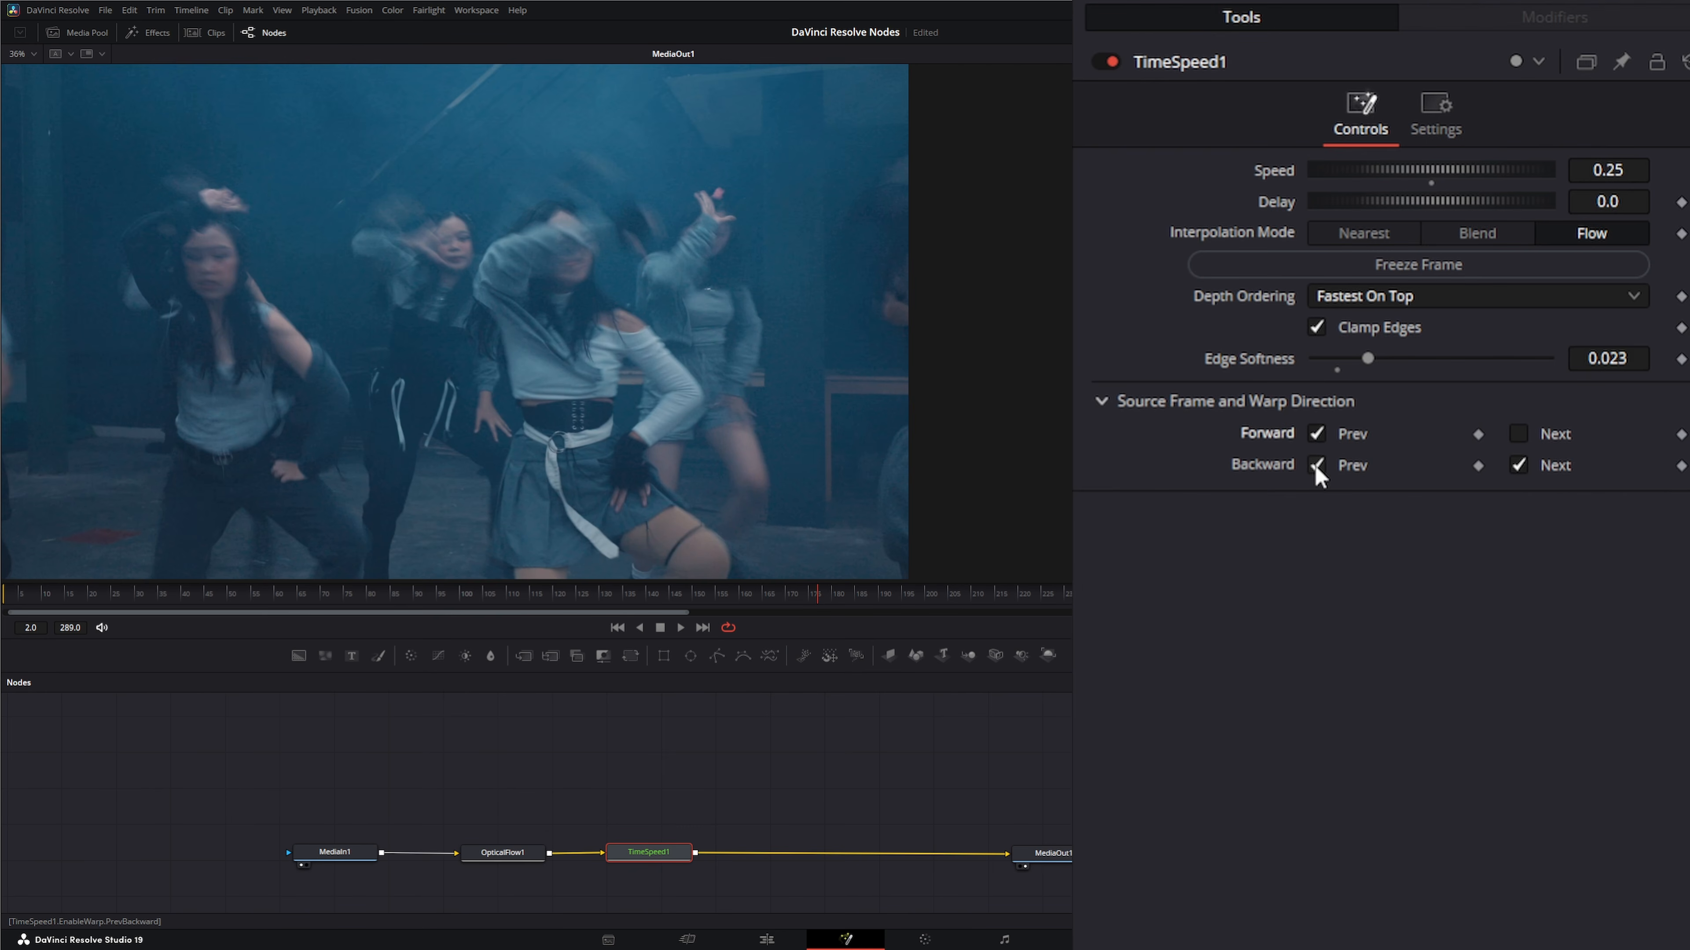
left_click(1317, 465)
left_click(1520, 434)
left_click(1519, 465)
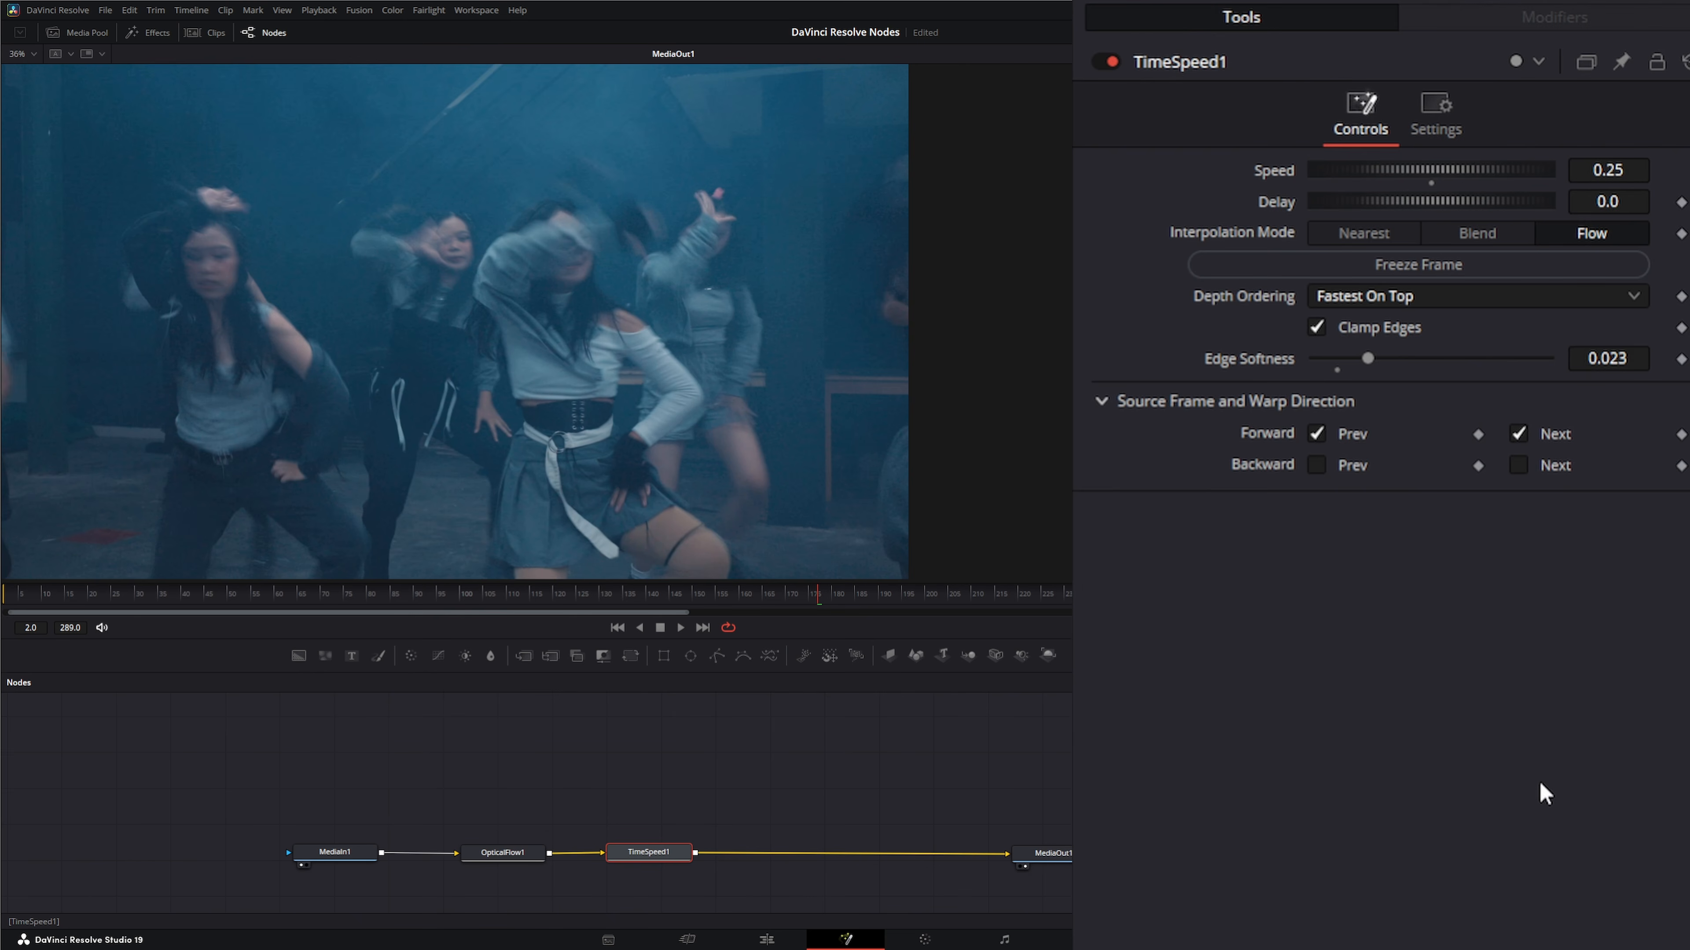
Play the slowed clip from the start to review the optical flow retiming.
left_click(618, 628)
left_click(681, 627)
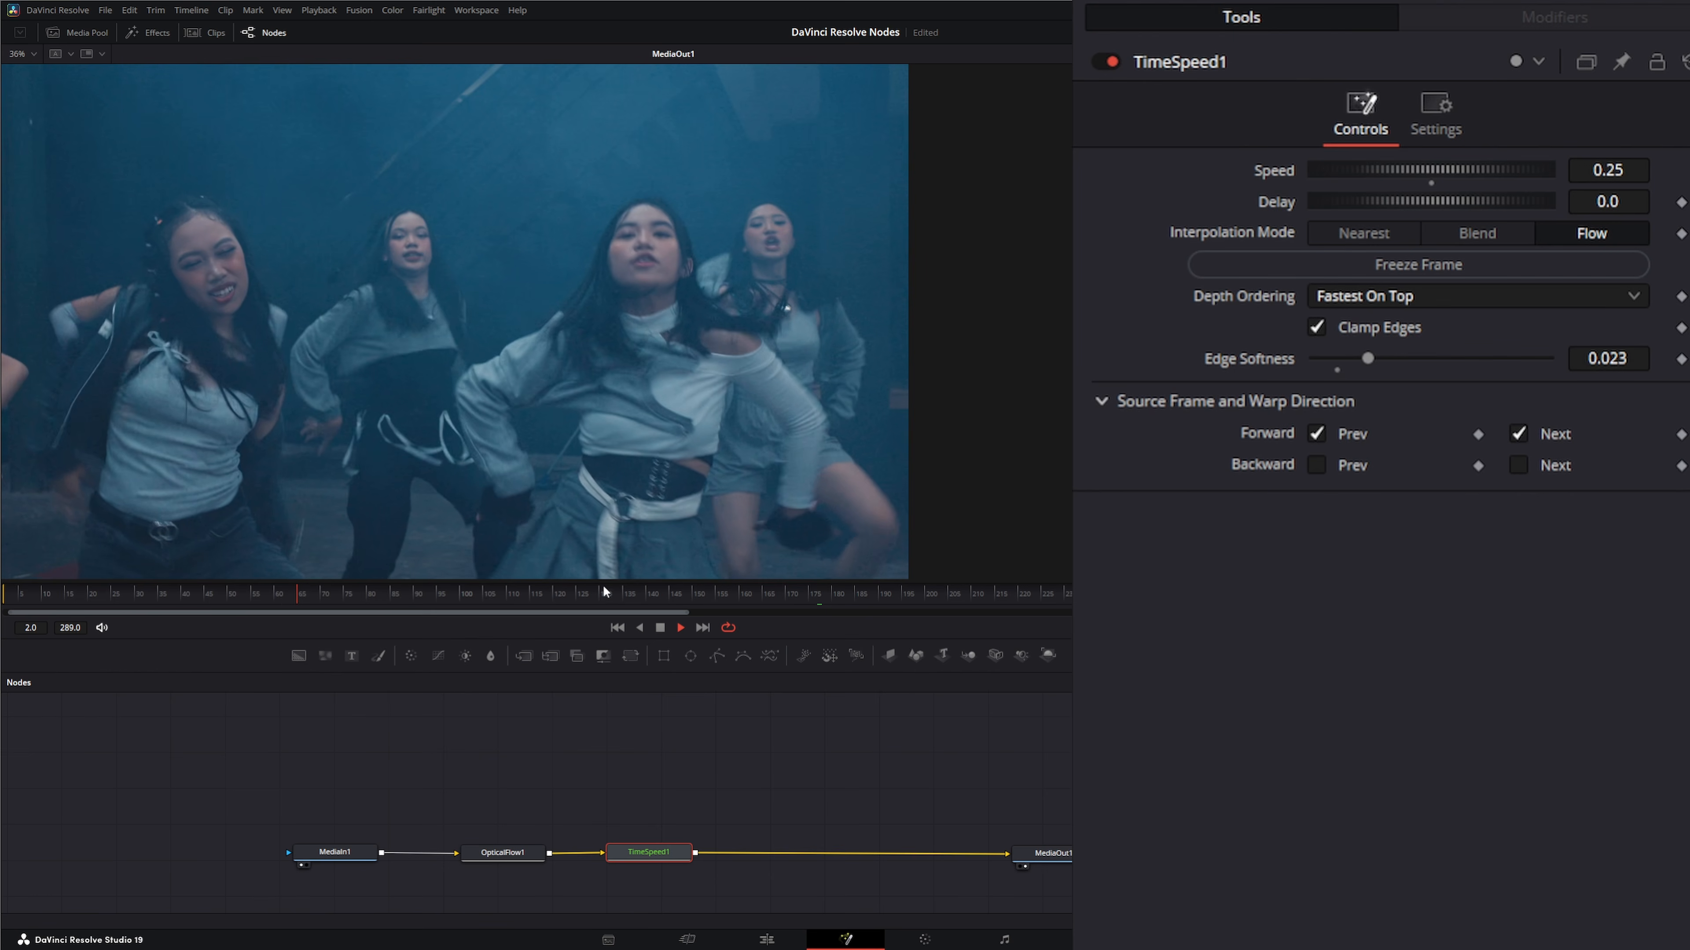
Stop playback at a mid-motion frame and set OpticalFlow1's Warp Count to 7 and Iteration Count to 6.
left_click(679, 626)
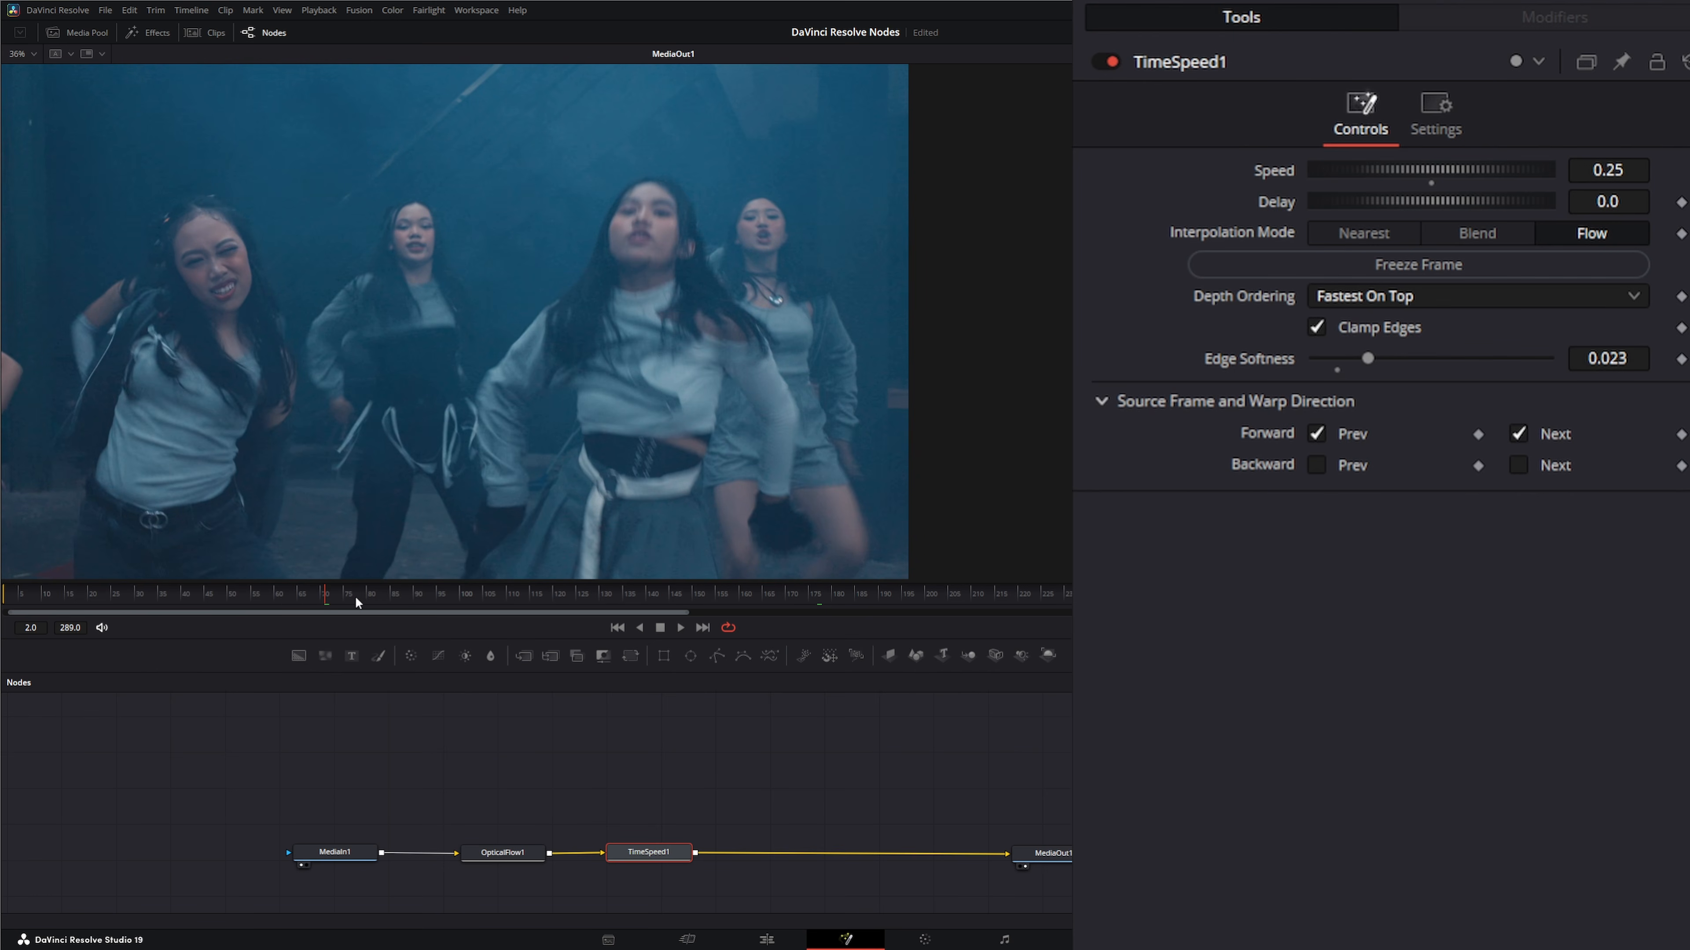
left_click_drag(331, 596, 433, 604)
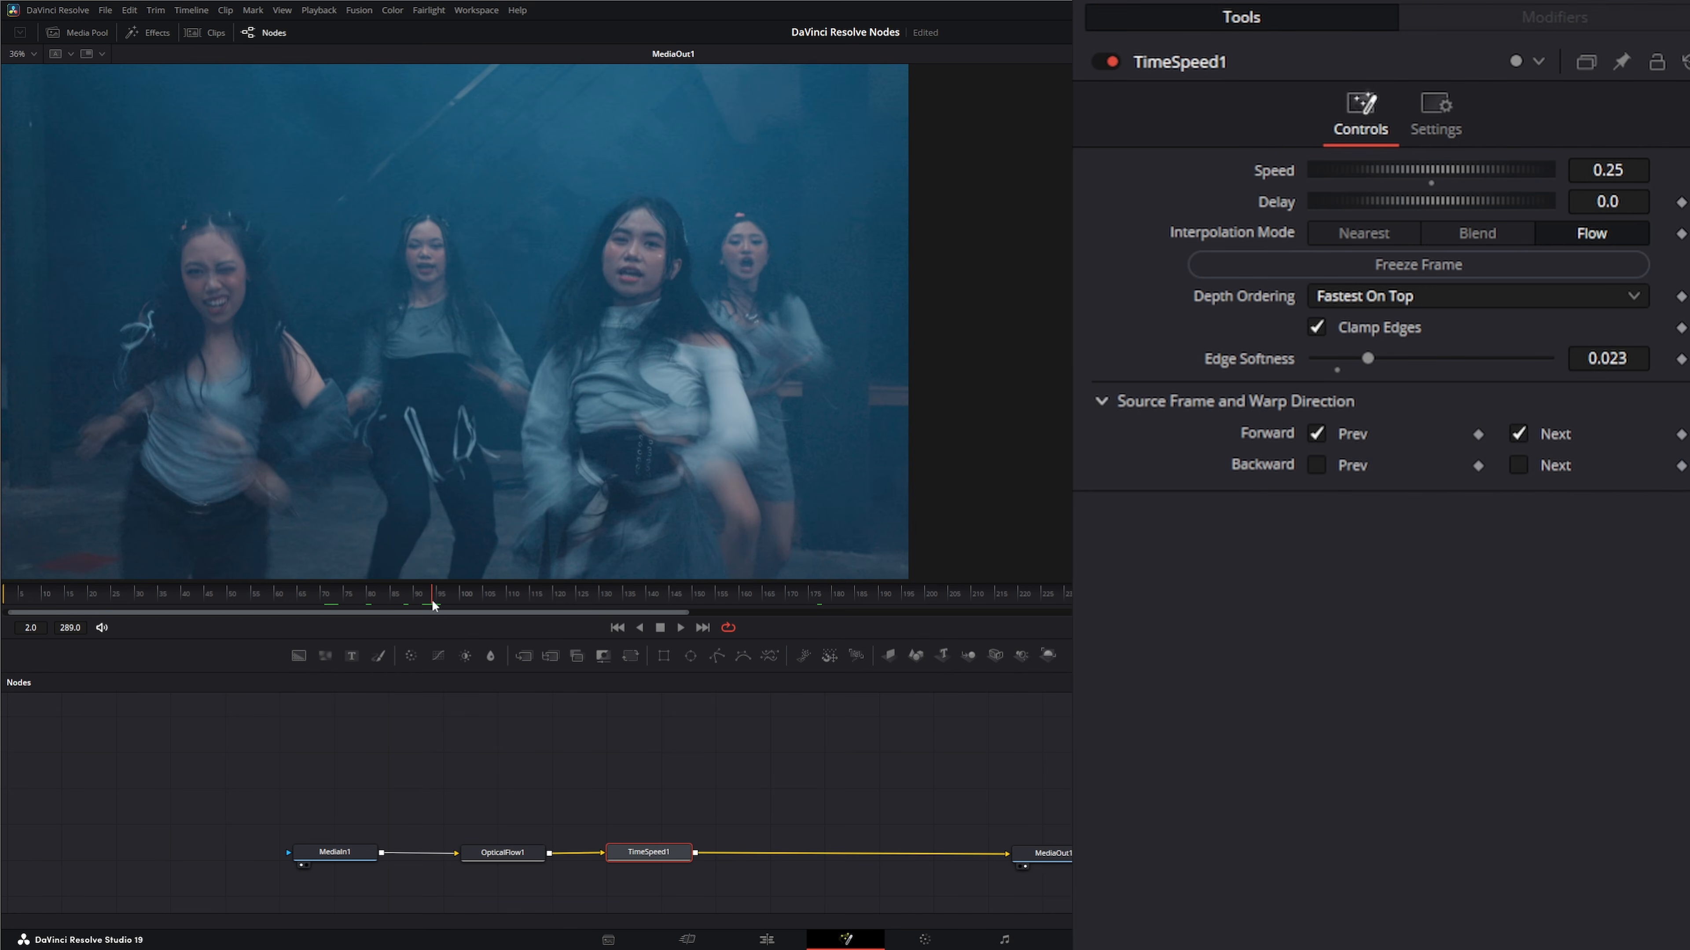
left_click(511, 856)
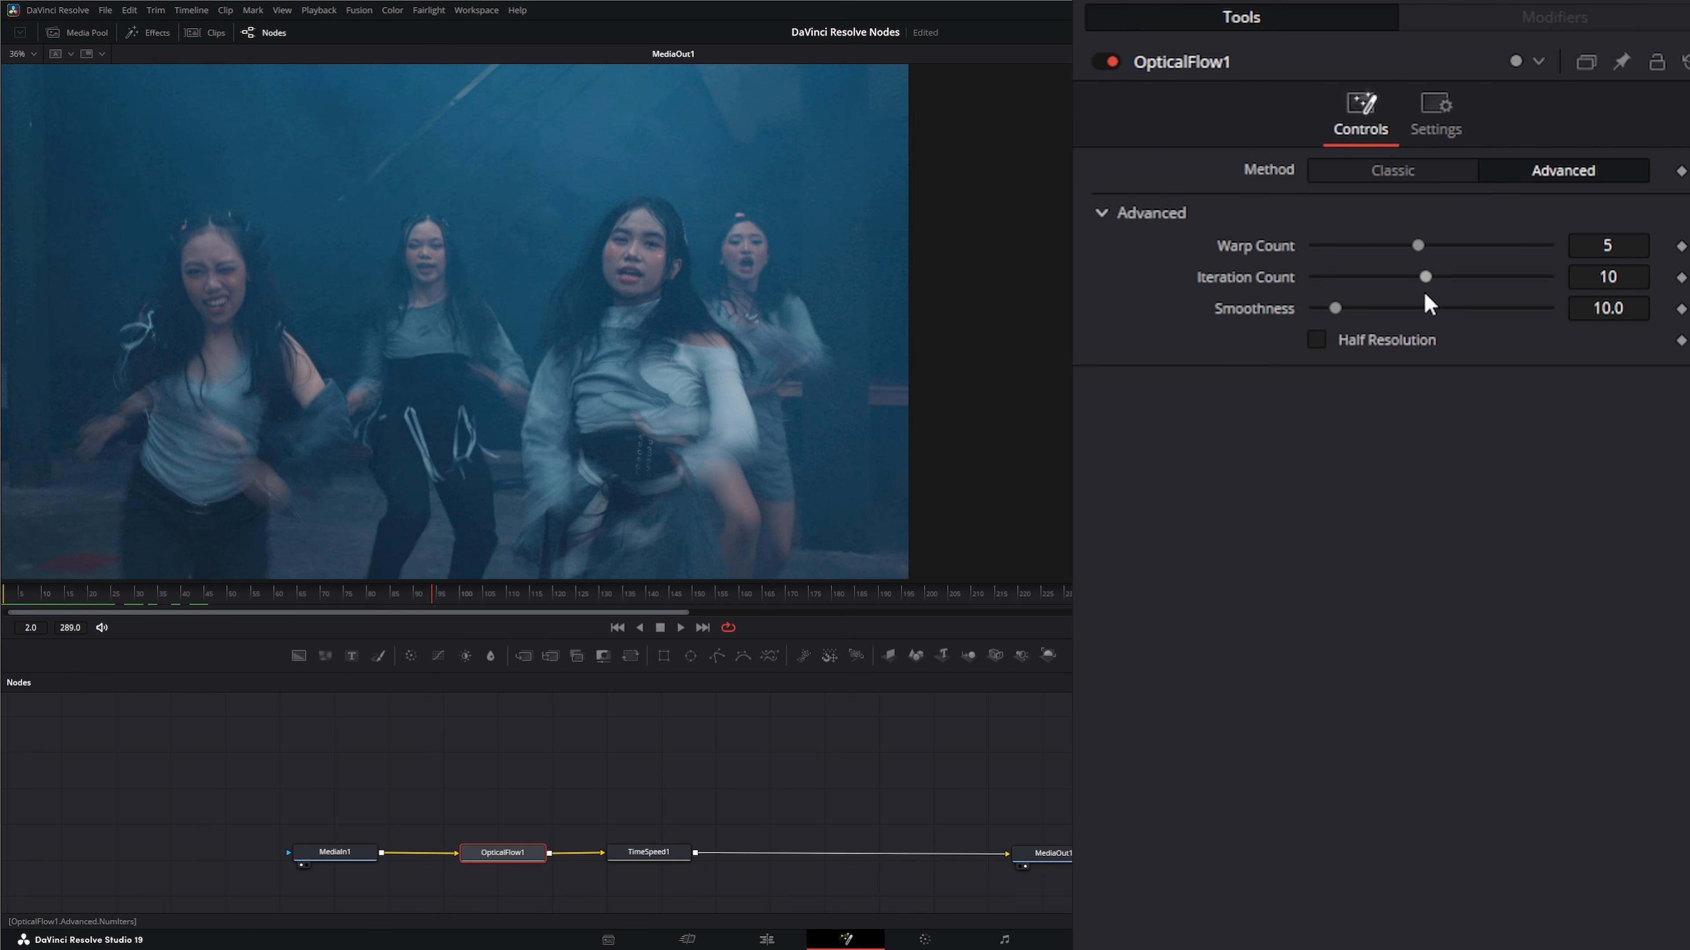
left_click_drag(1419, 246, 1483, 245)
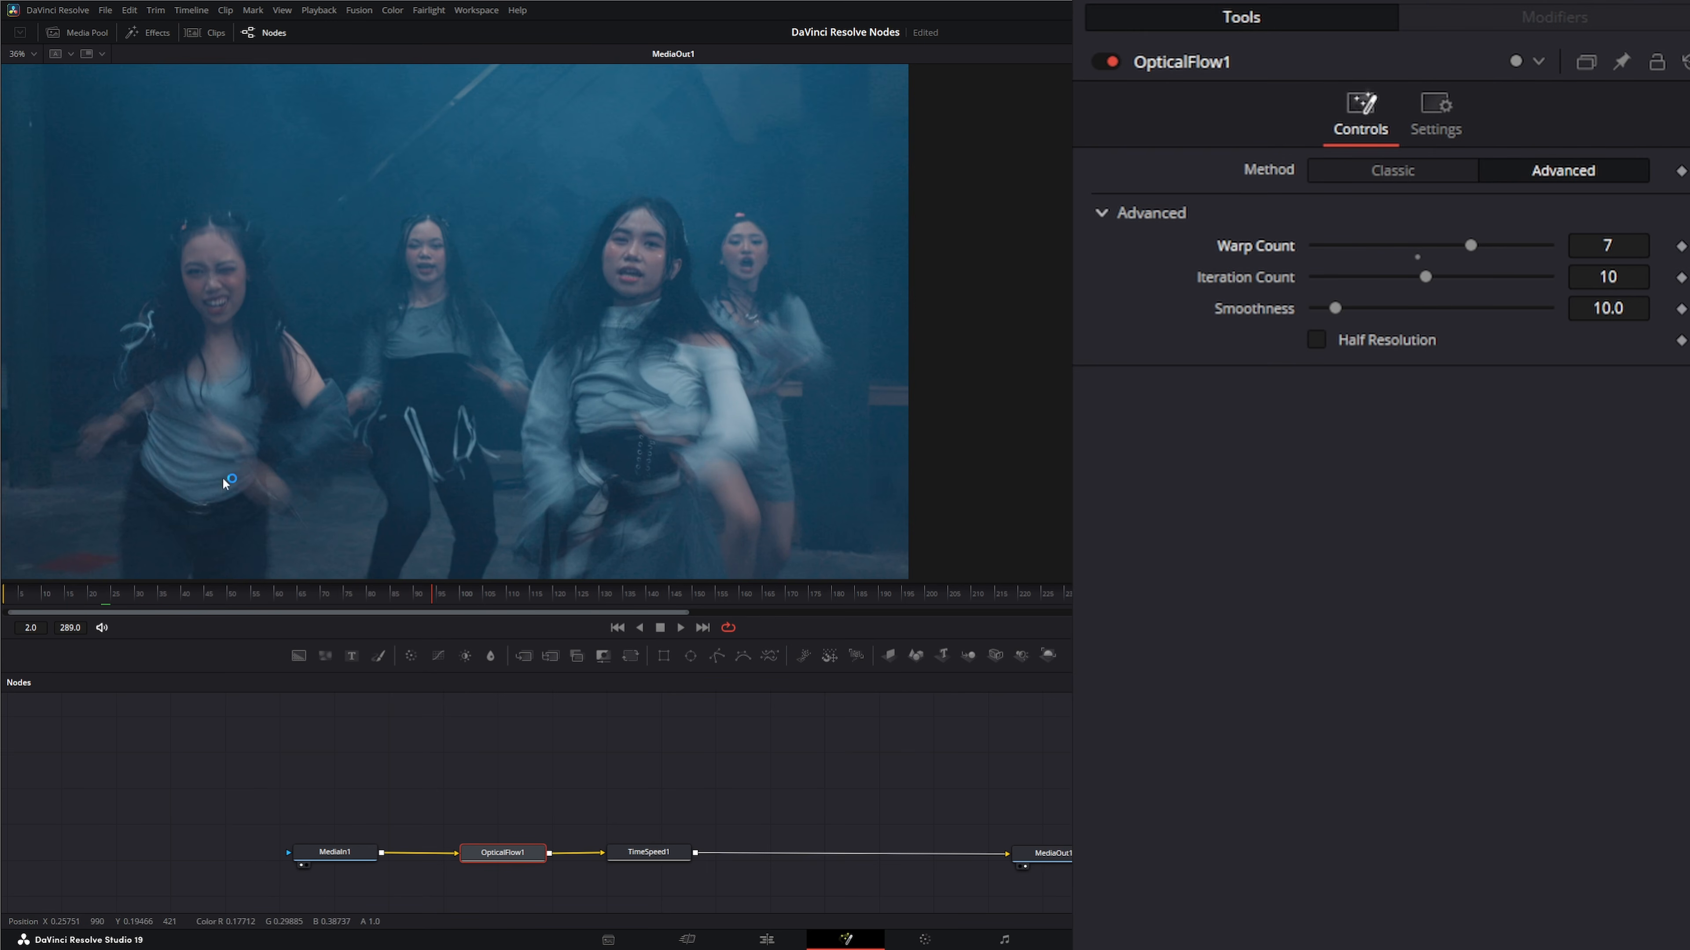
left_click_drag(1425, 274, 1333, 309)
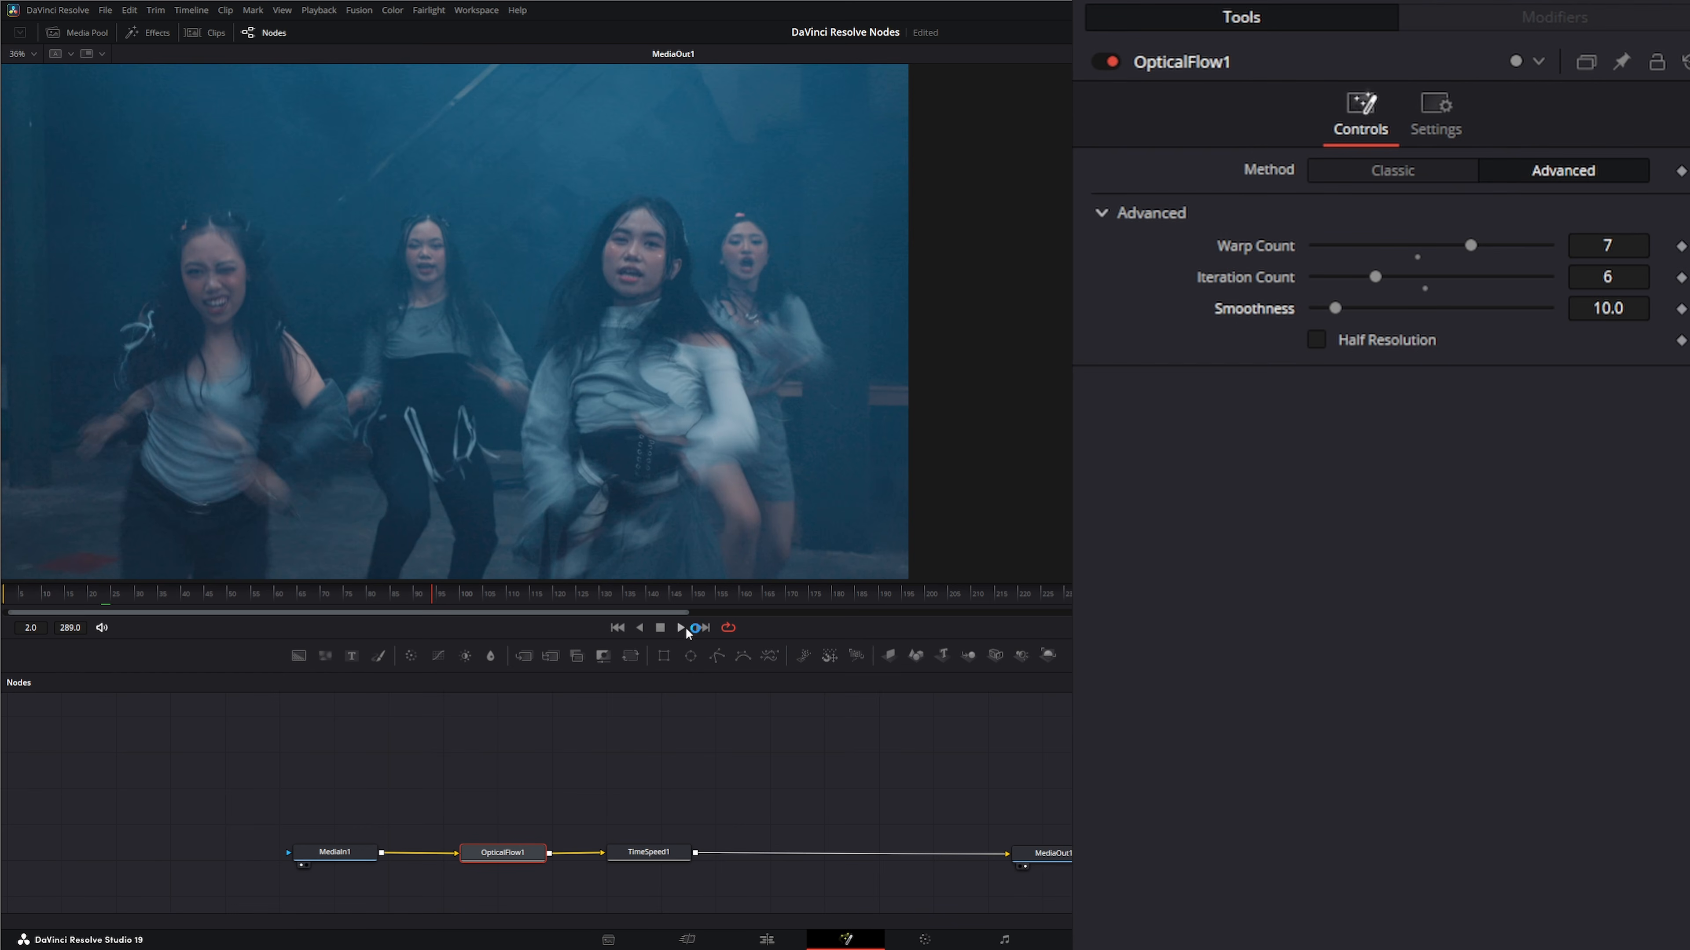
Play the slowed clip with the new optical flow settings, then stop to inspect the dancers' motion.
left_click(680, 627)
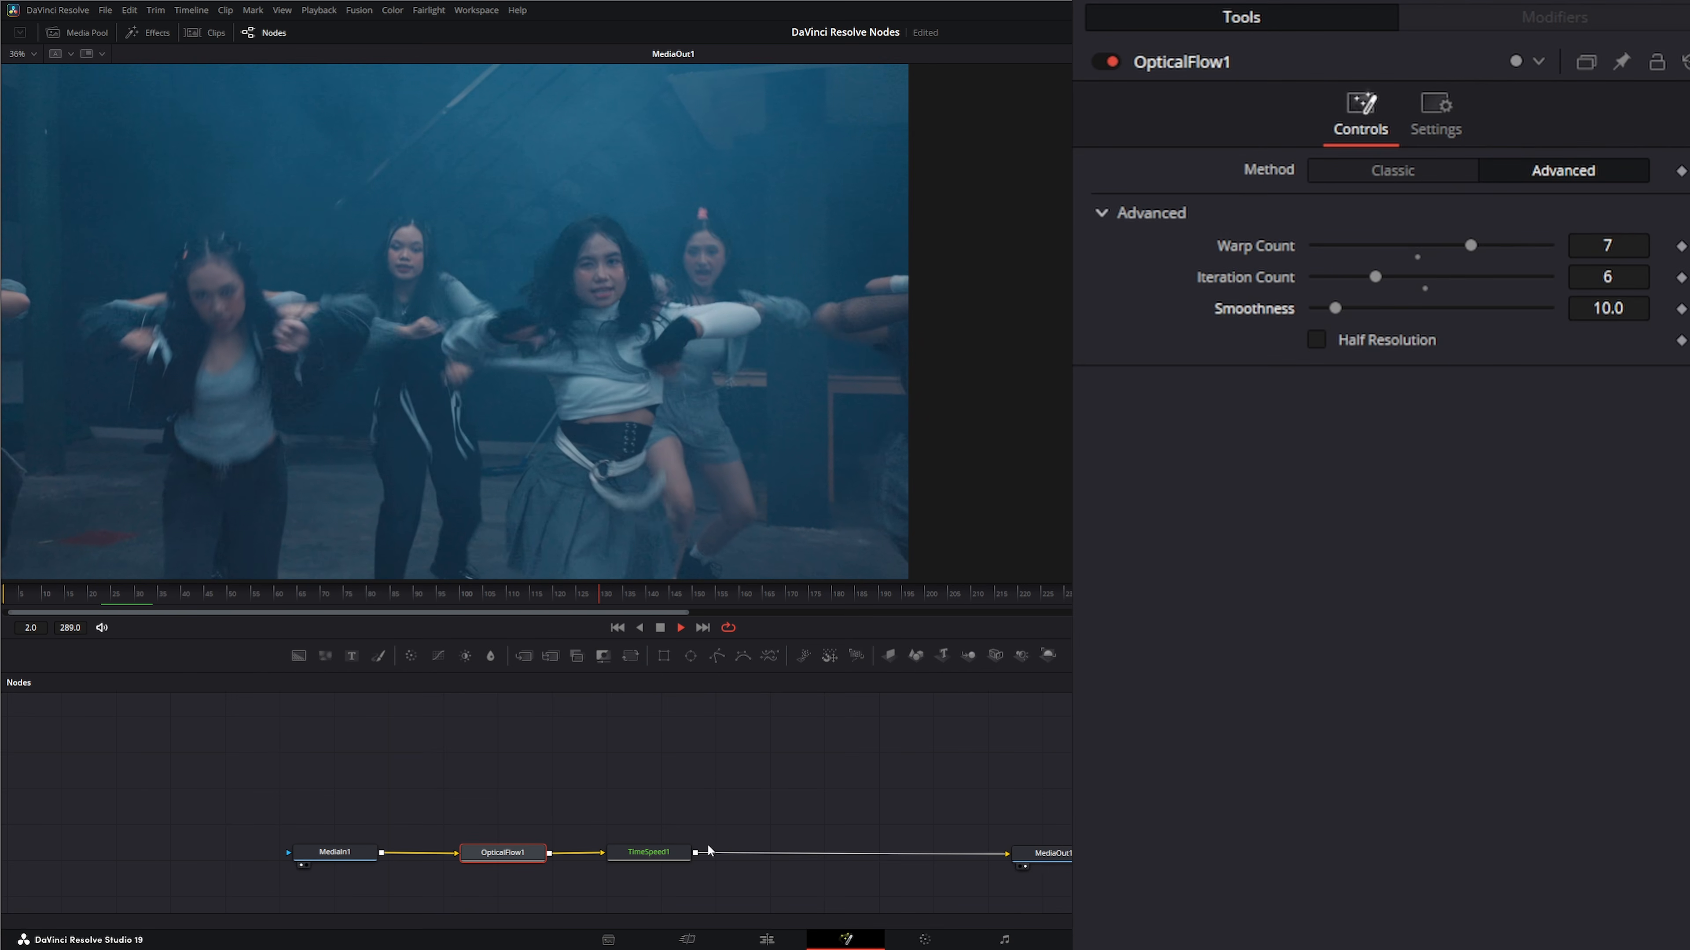
left_click(659, 628)
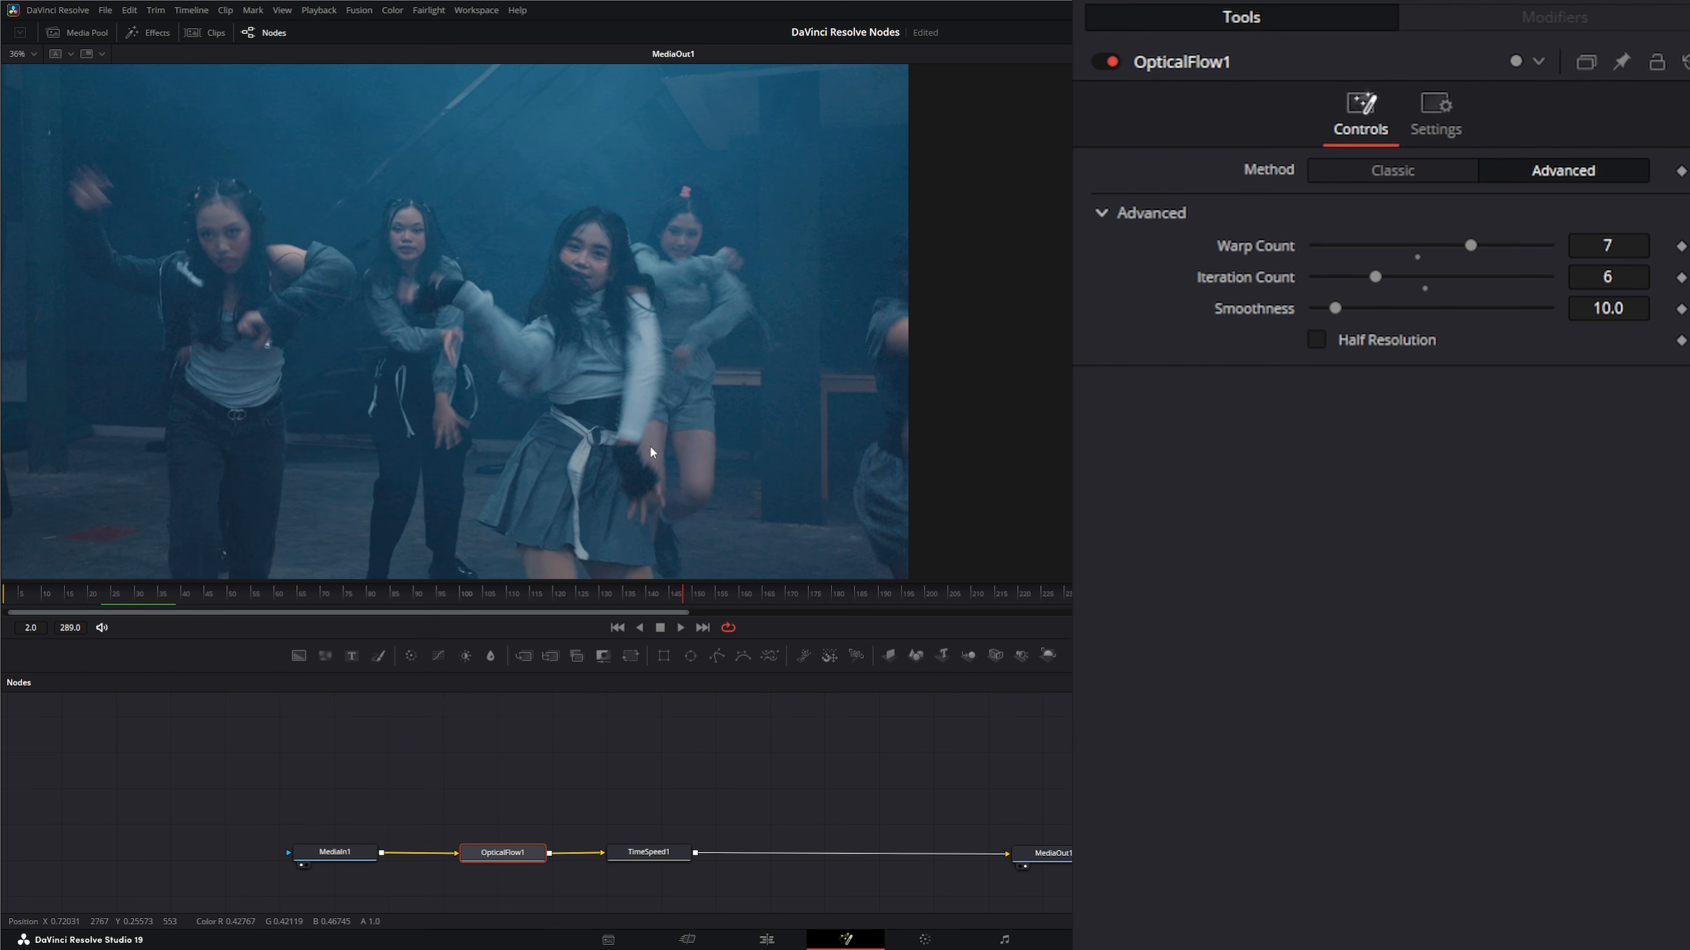
right_click(163, 232)
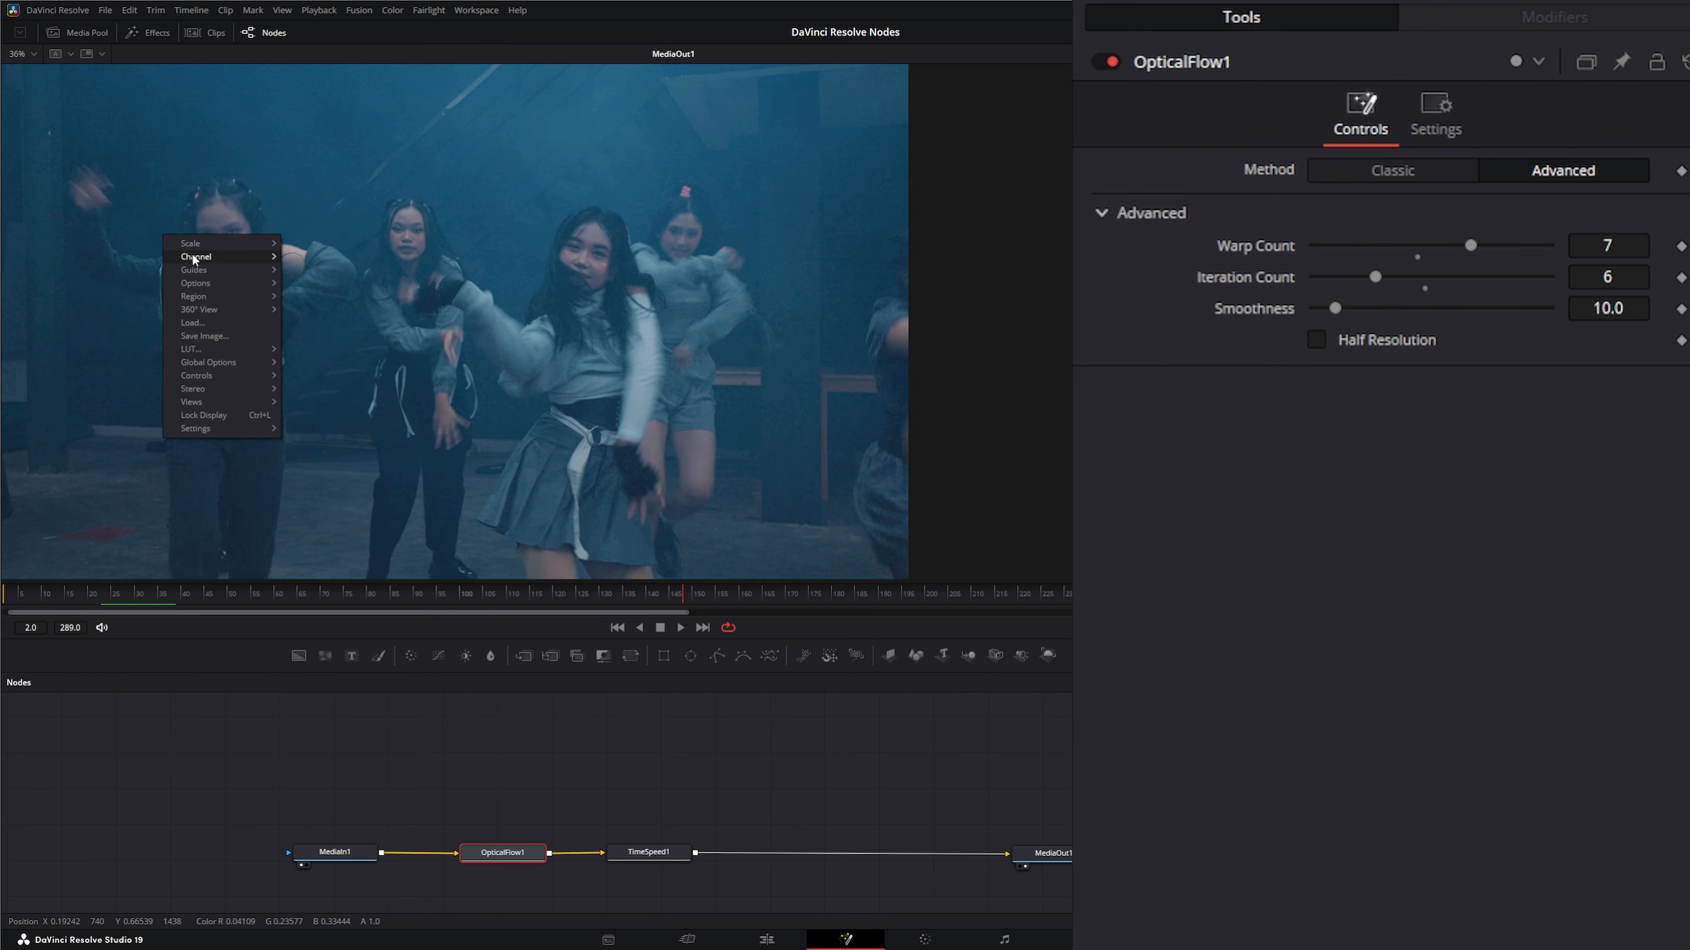
mouse_move(194, 257)
Move MediaOut1 closer to the other nodes and delete the TimeSpeed1 node.
left_click_drag(624, 759, 720, 880)
left_click_drag(576, 789, 750, 901)
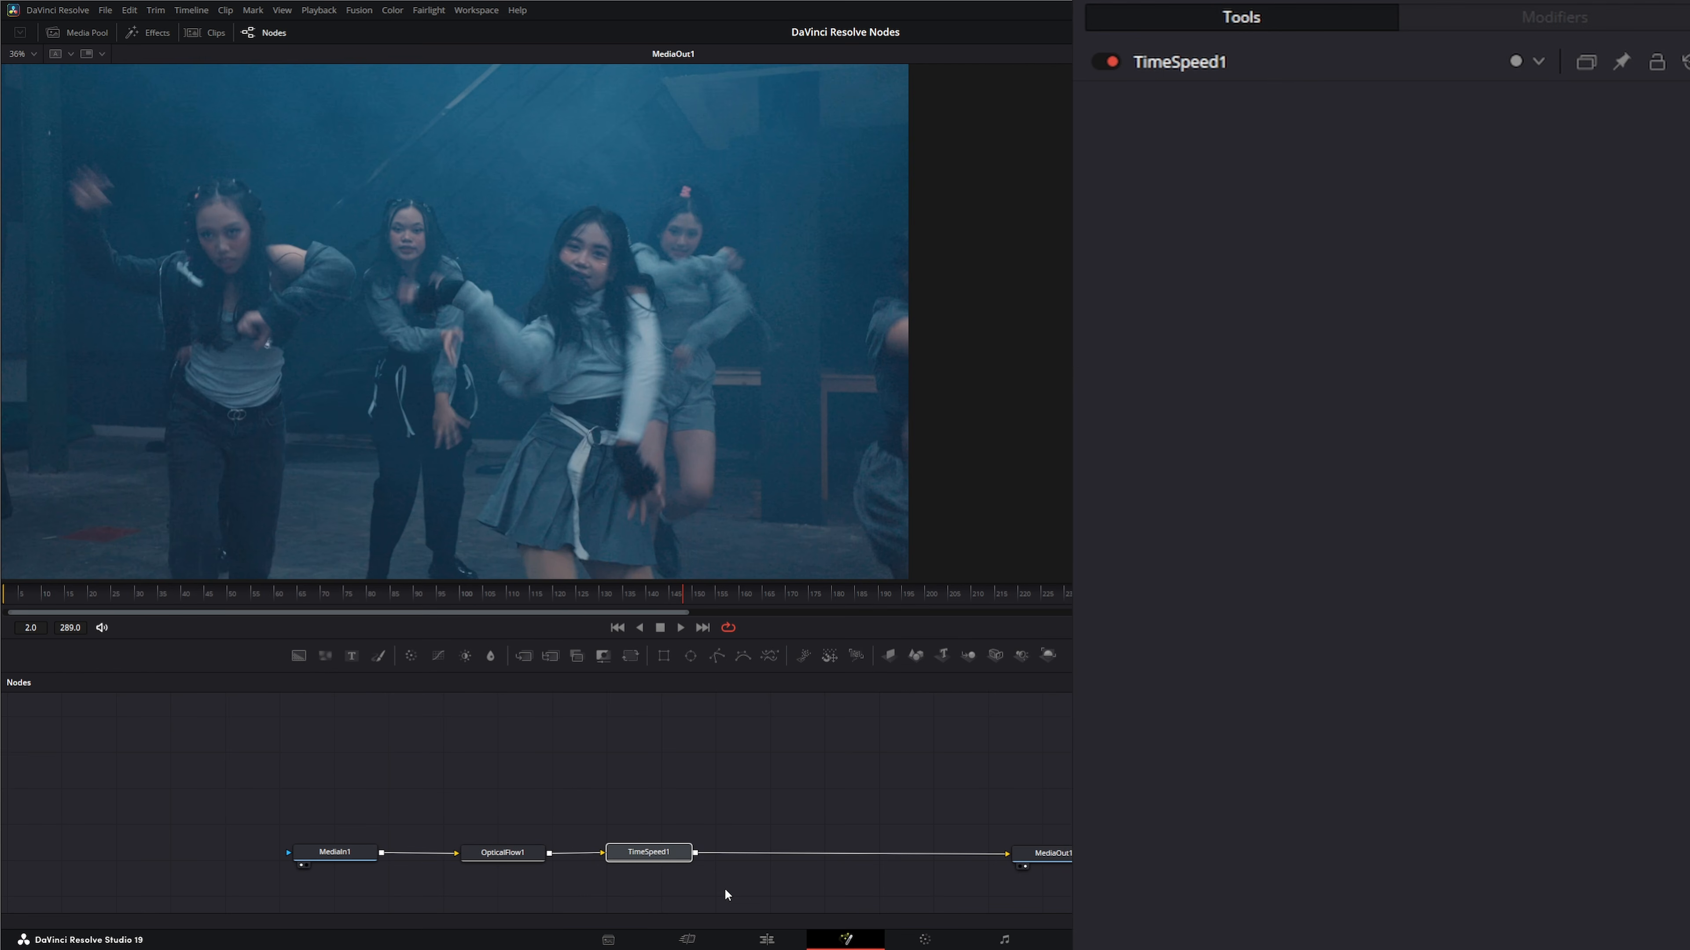
left_click_drag(1025, 854, 1065, 849)
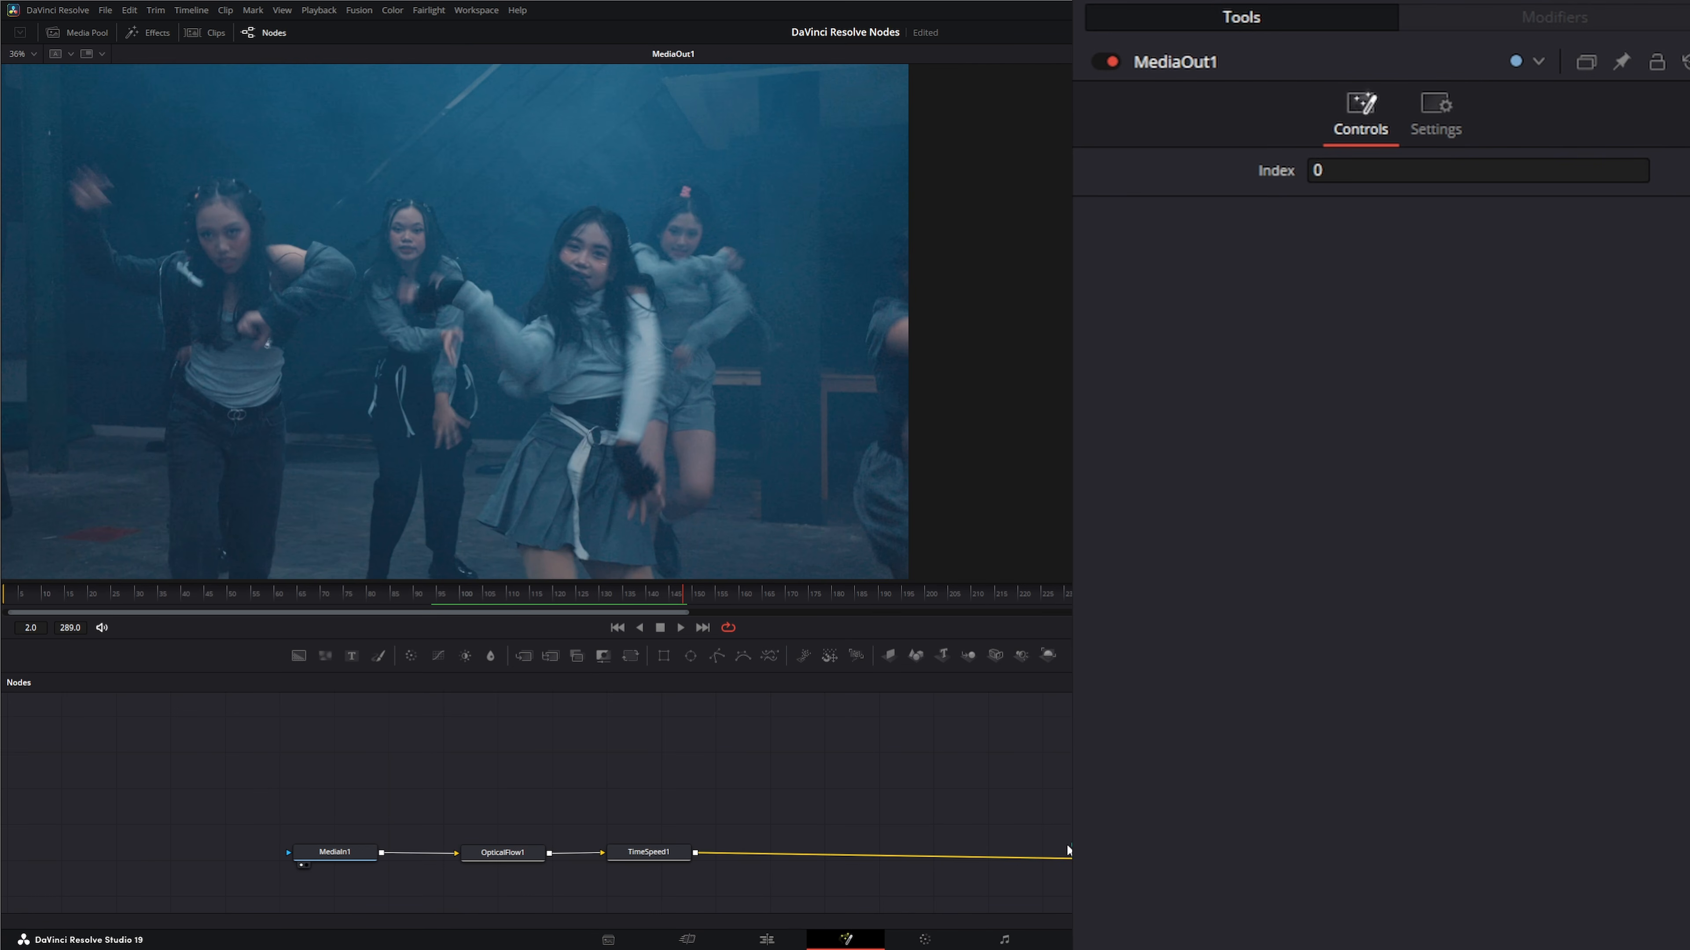
left_click_drag(1139, 860, 985, 853)
left_click_drag(573, 790, 759, 896)
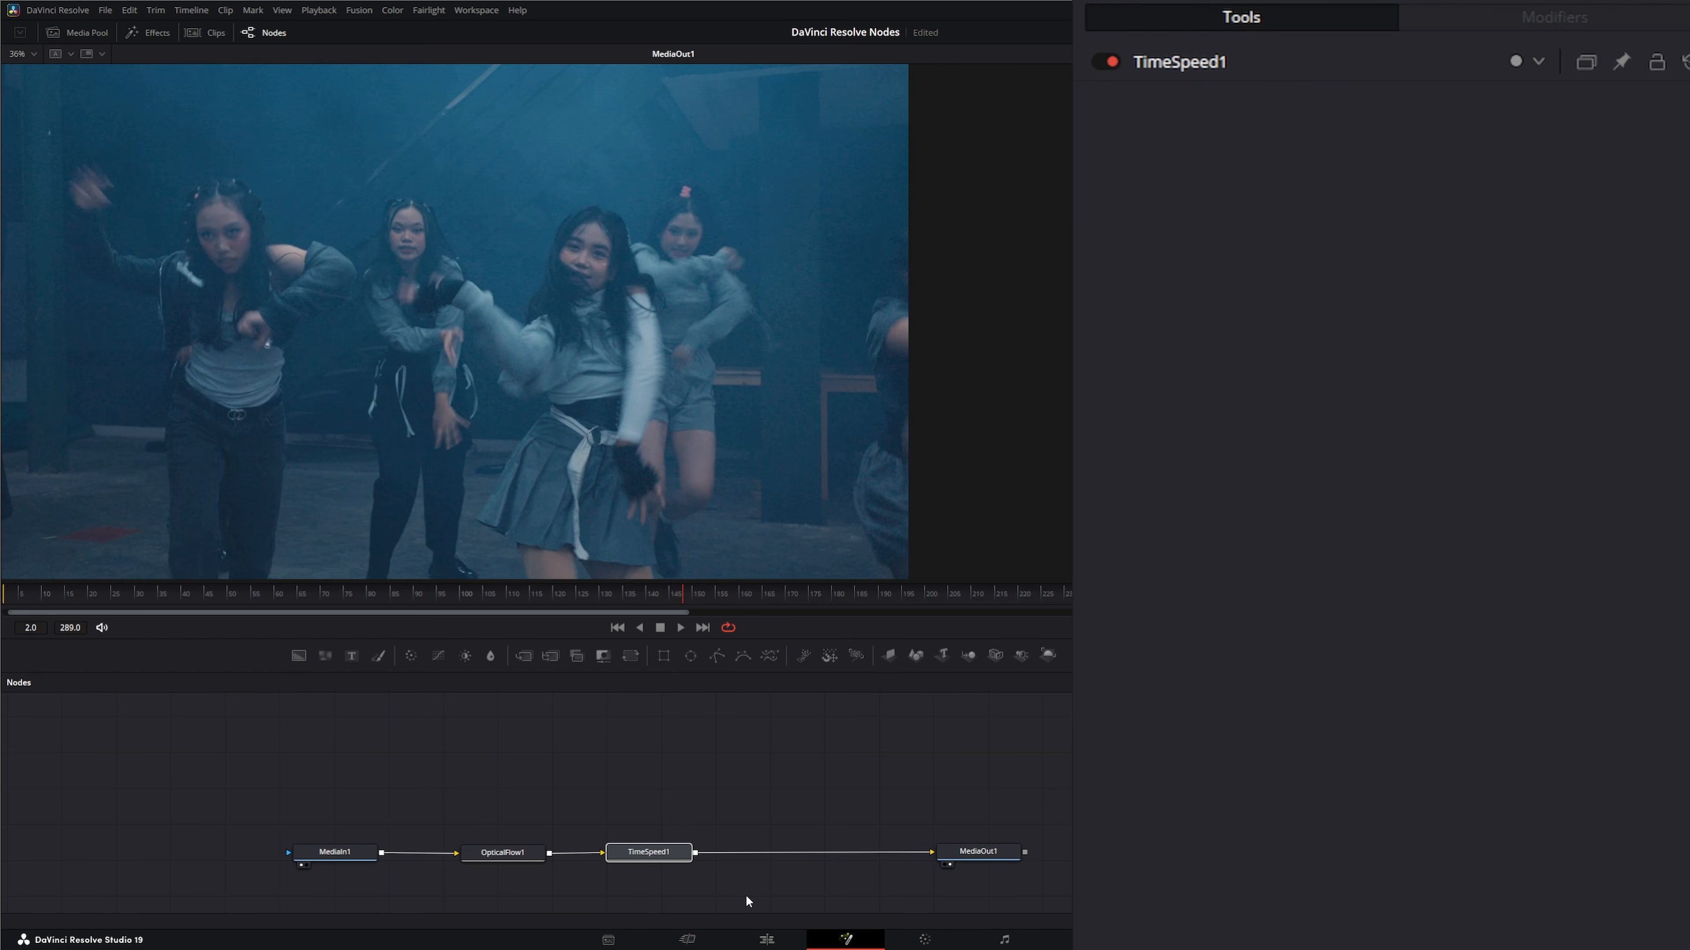
key("Delete")
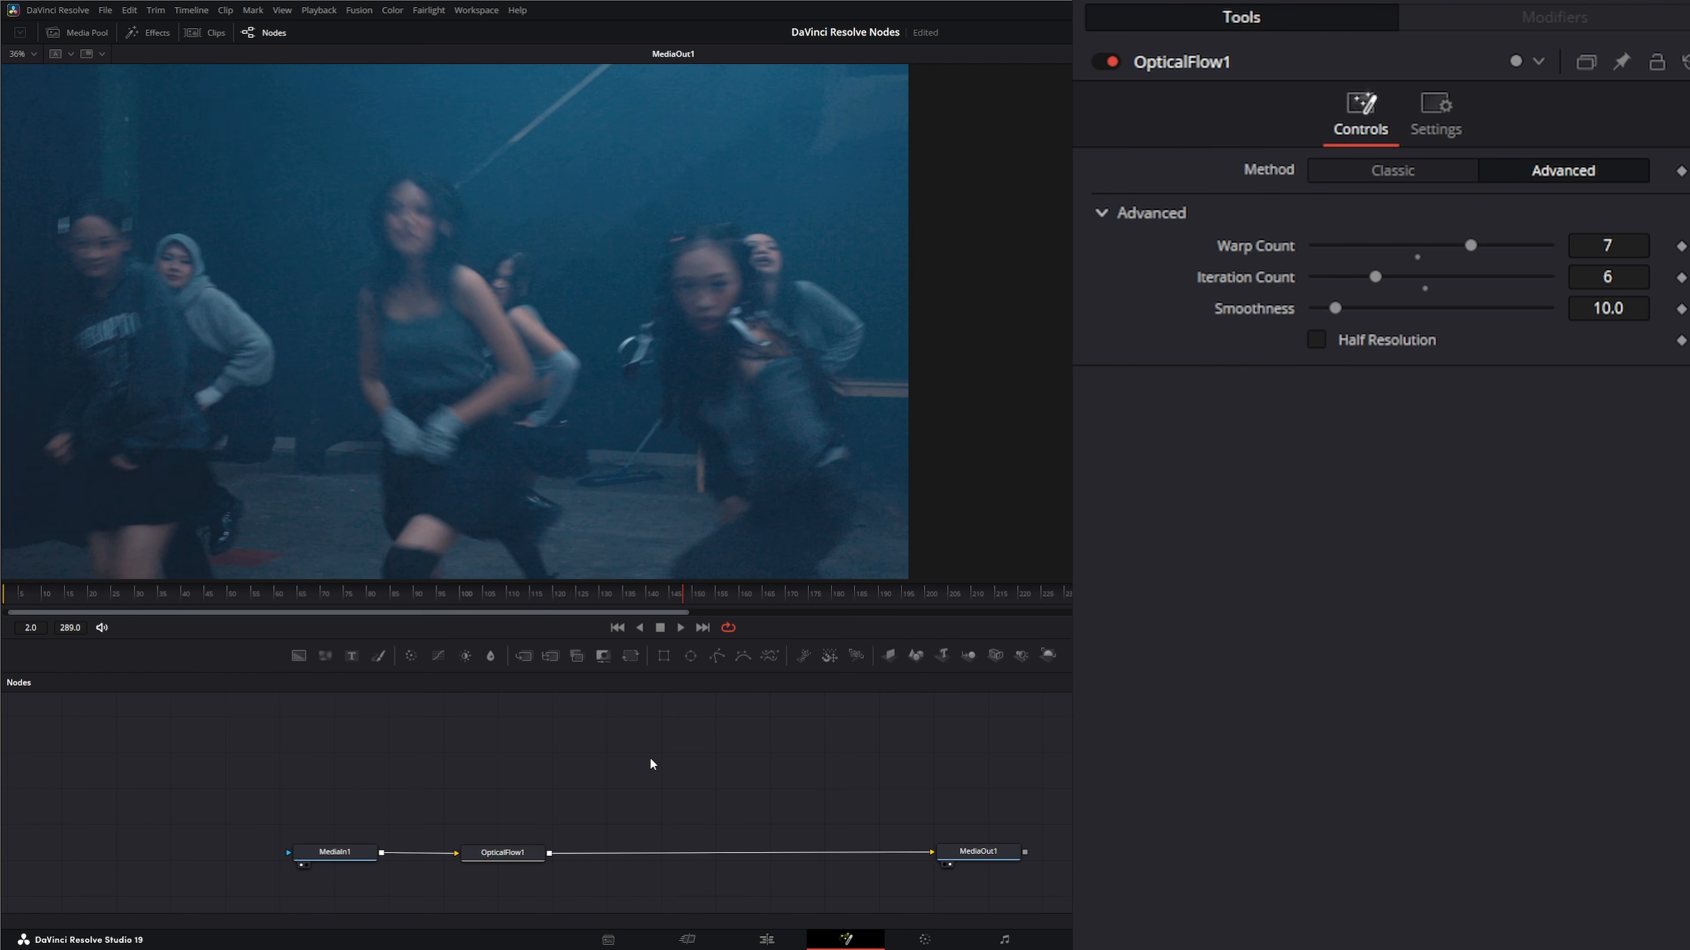
Add a Time Stretcher node and insert it between OpticalFlow1 and MediaOut1.
key("shift+space")
type("tim")
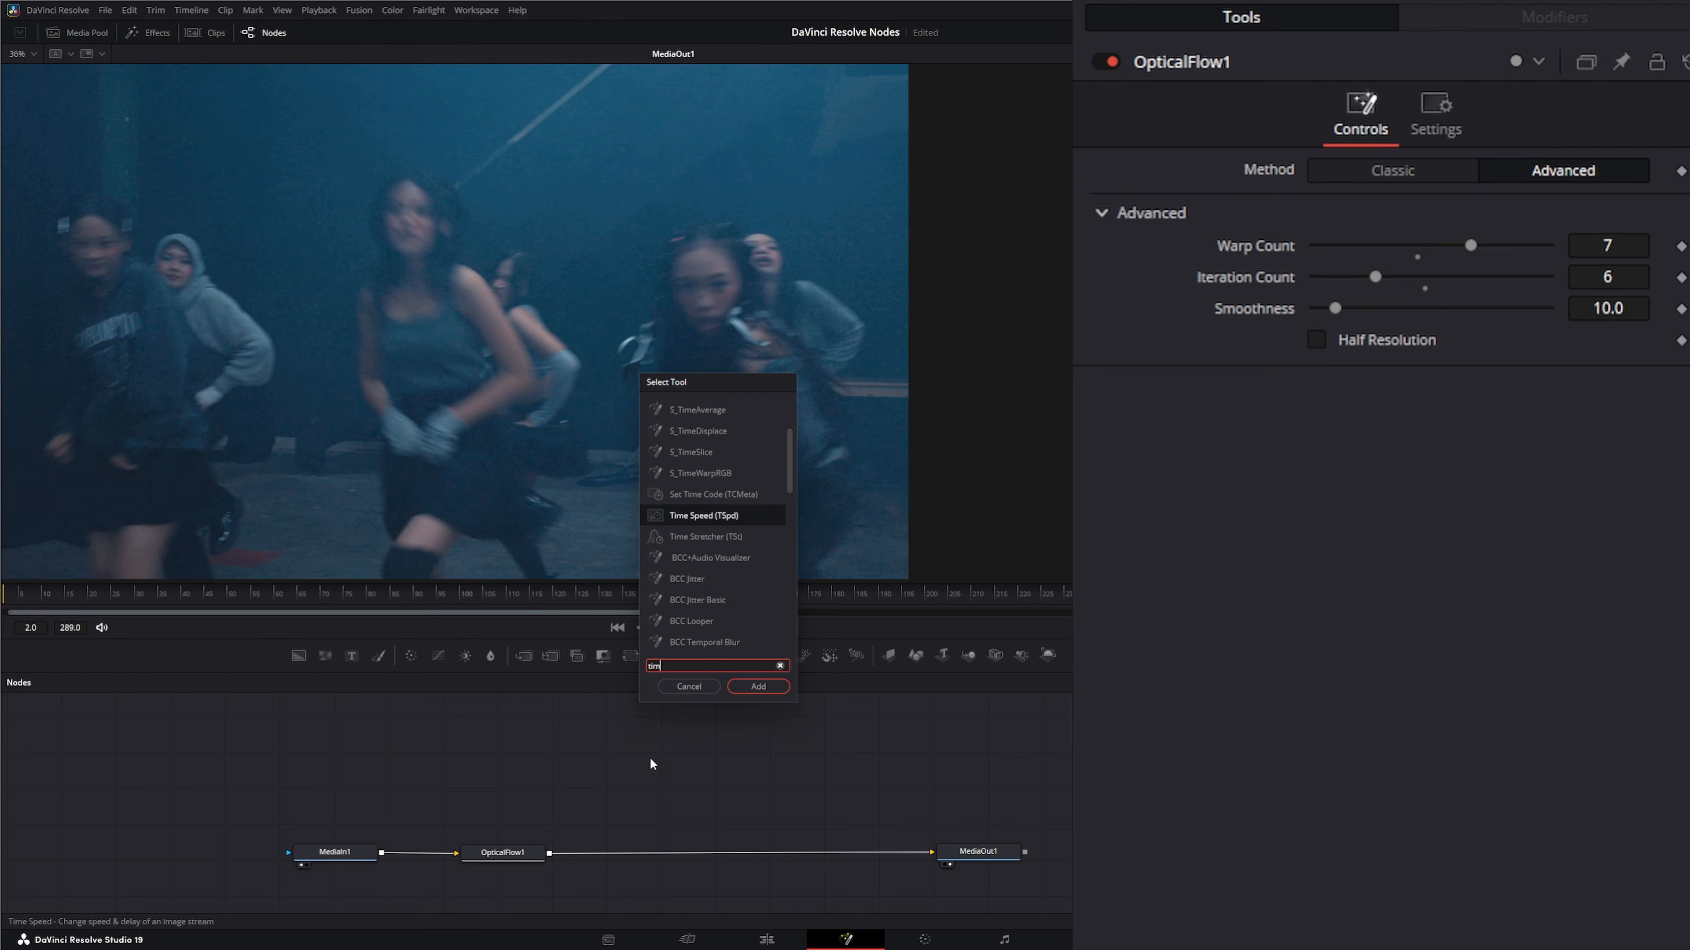
type("e")
left_click(715, 538)
left_click(764, 686)
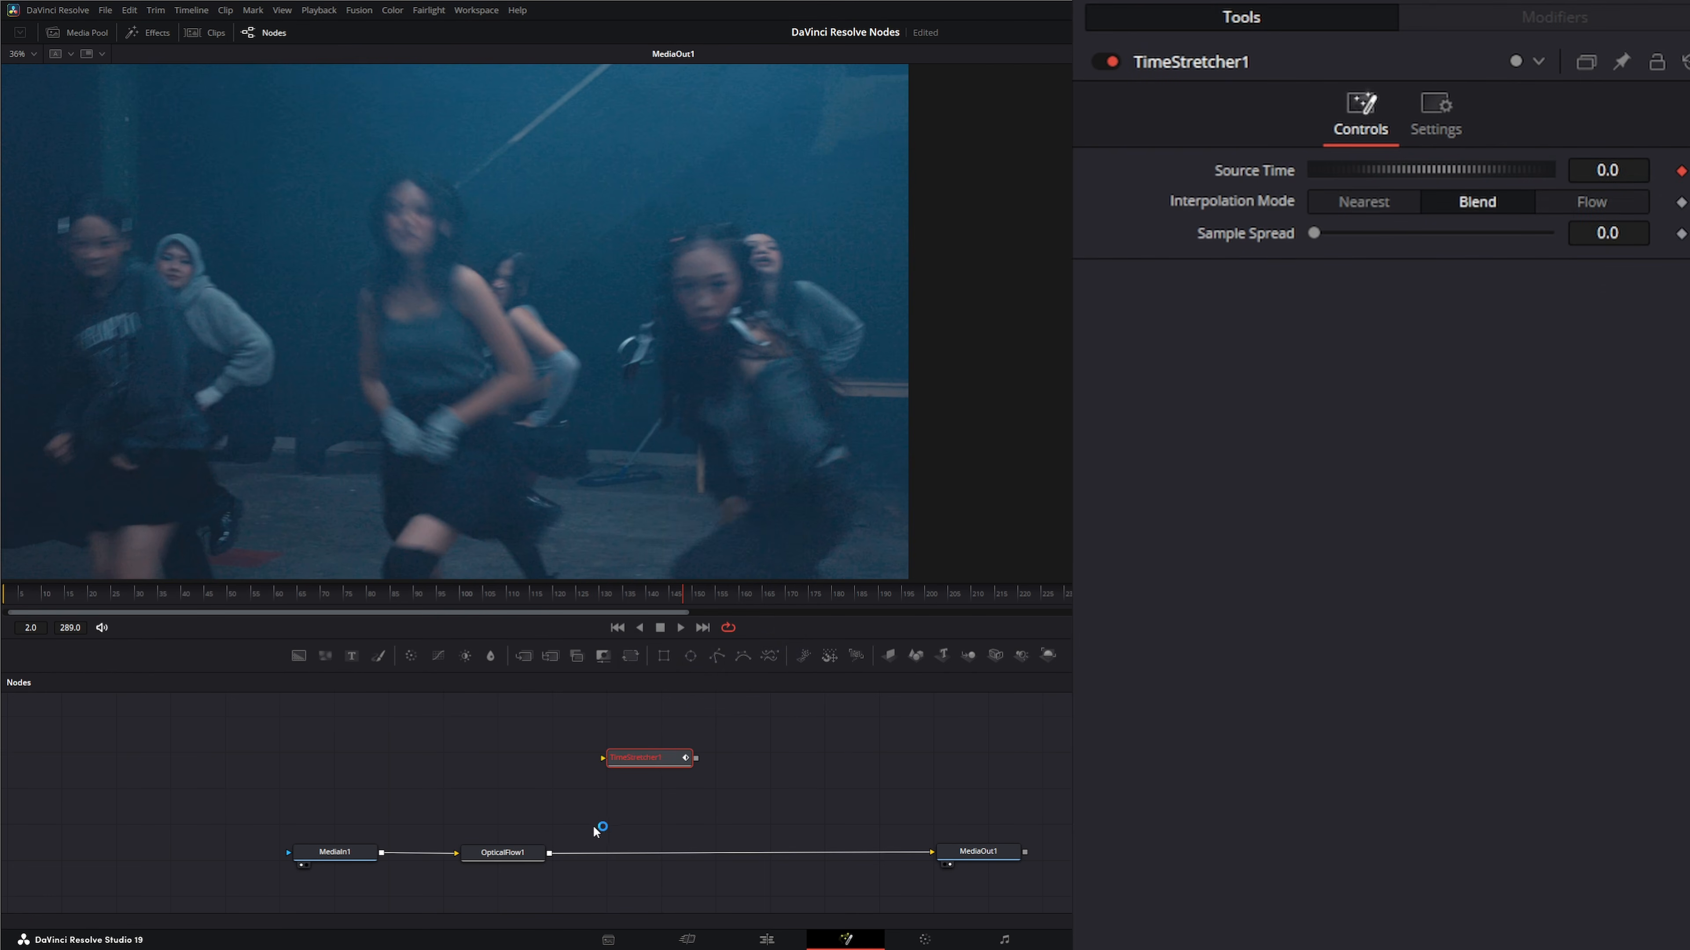
left_click_drag(638, 755, 659, 857)
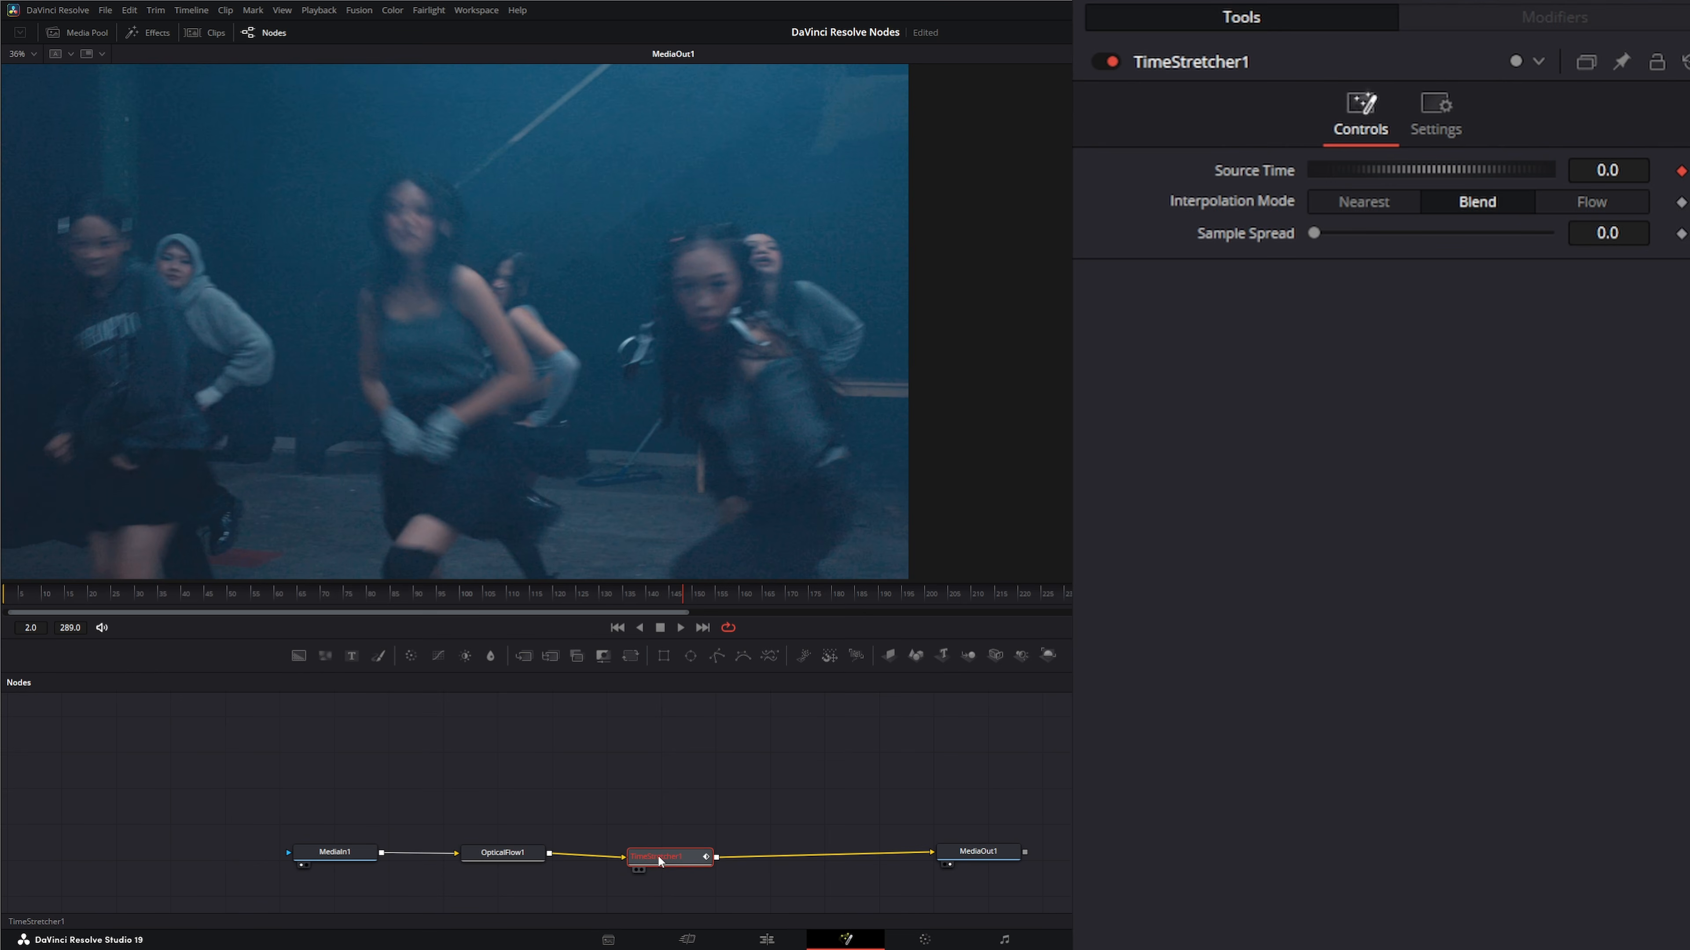
Remove TimeStretcher1's default Source Time keyframe and add a new one at 0.0 on the first frame.
left_click(618, 628)
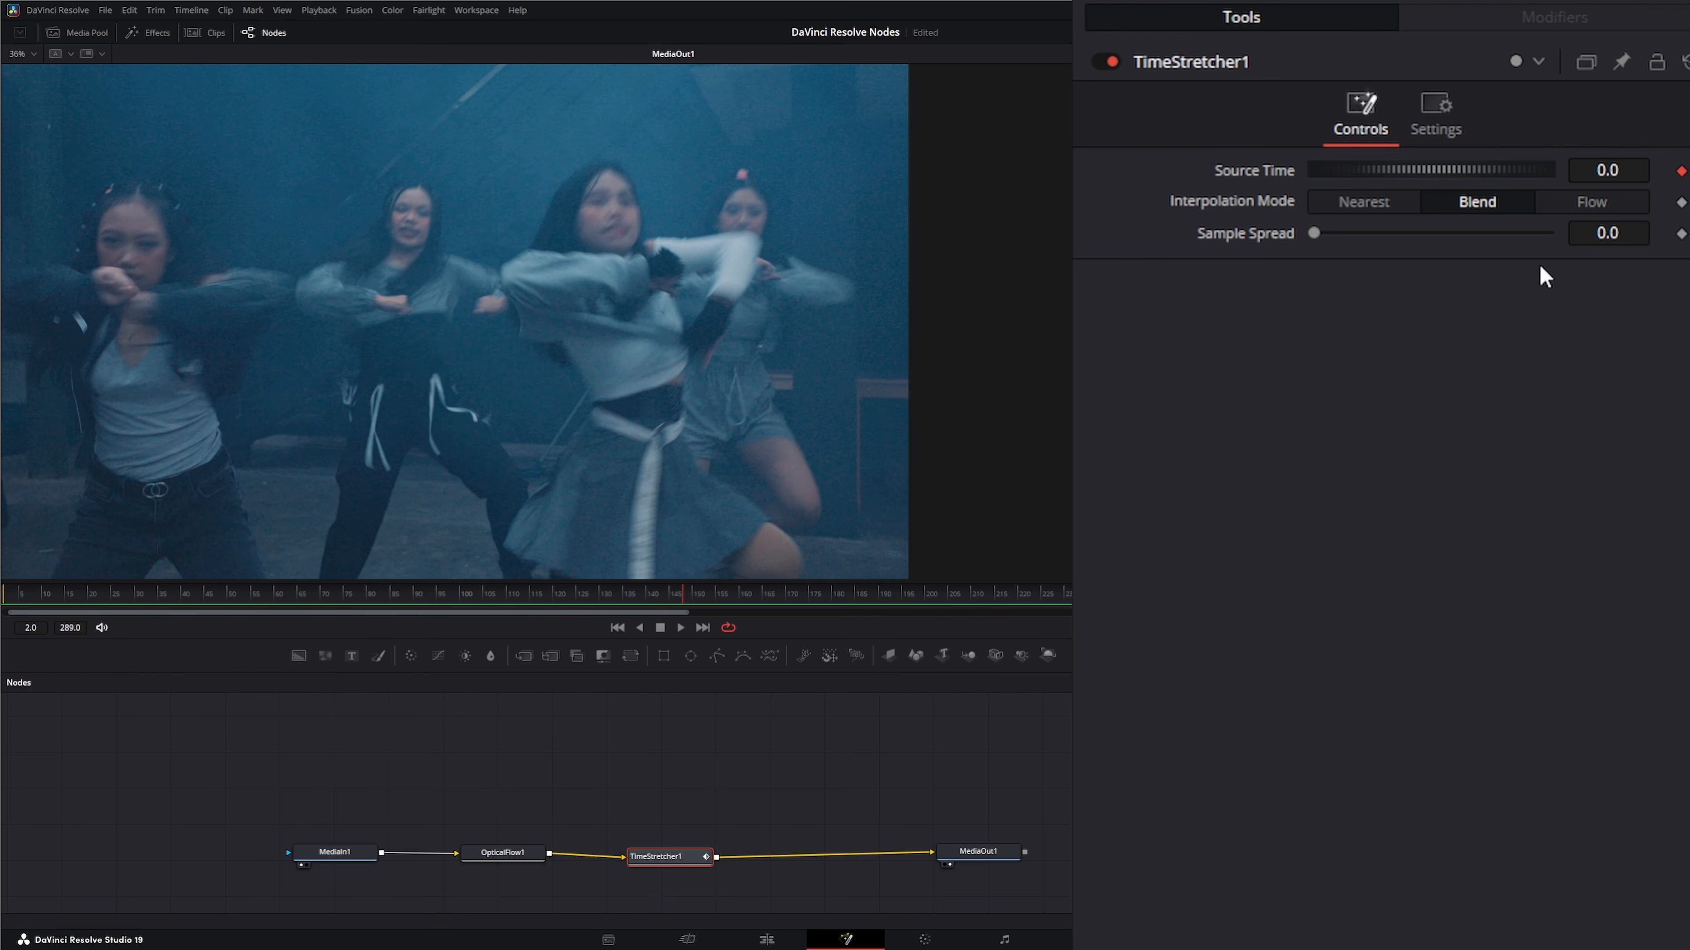
left_click(1681, 171)
left_click(614, 627)
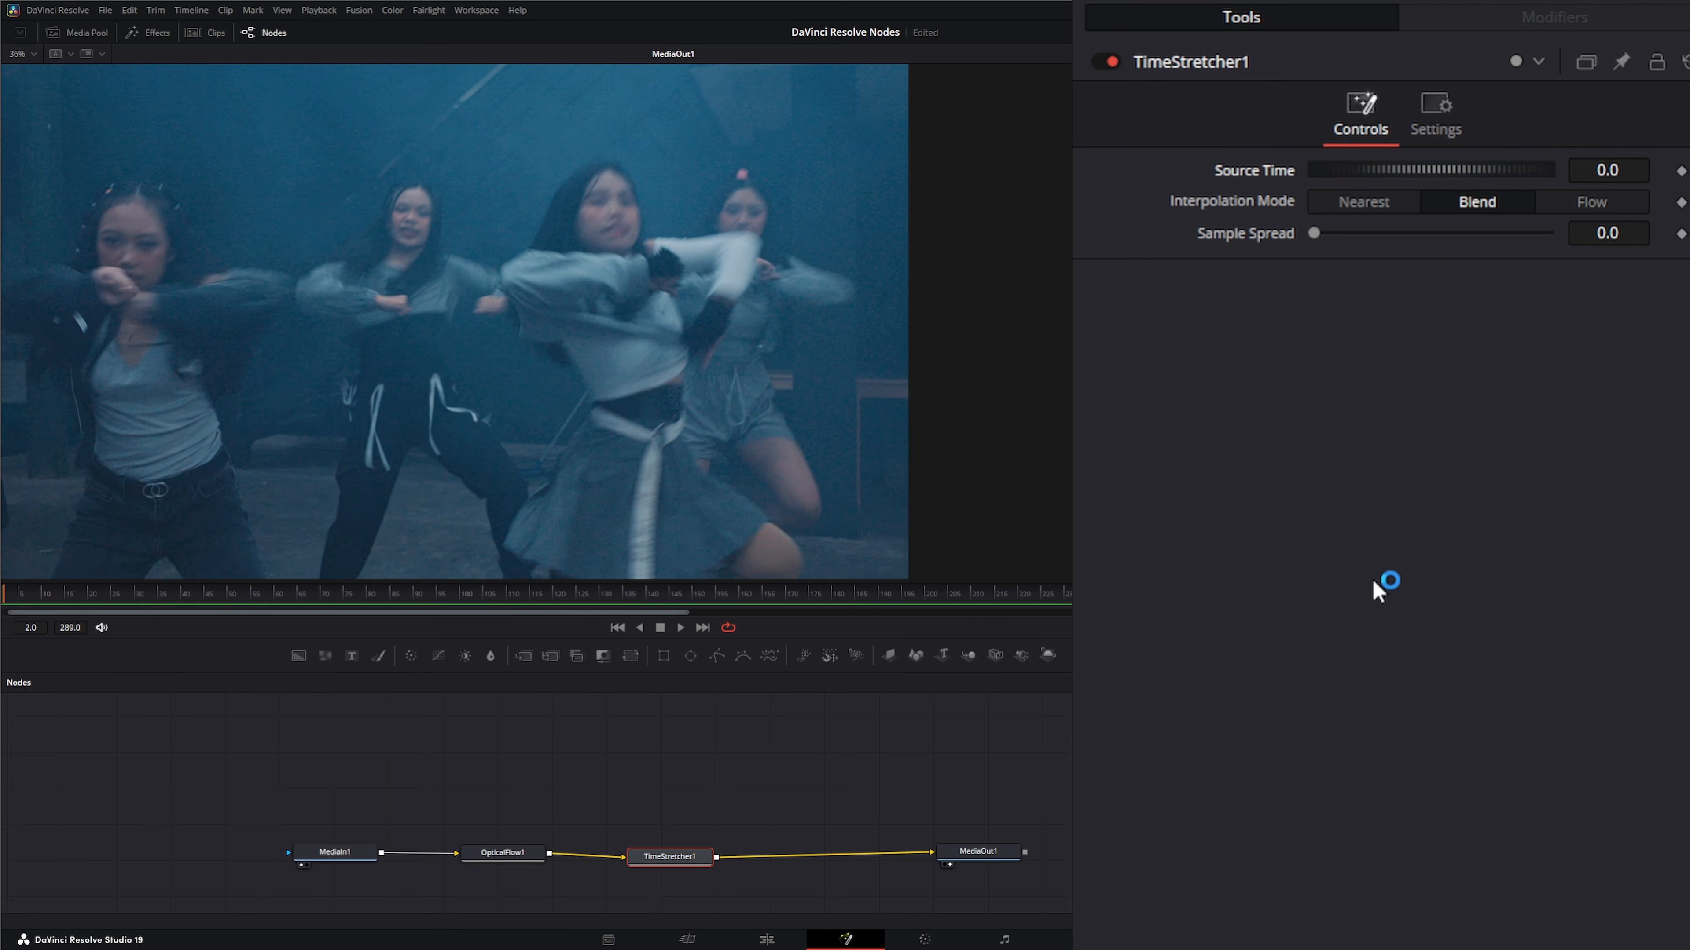
left_click(1681, 172)
Keyframe TimeStretcher1's Source Time at 120 on frame 30.
left_click_drag(10, 597, 125, 597)
left_click(1608, 170)
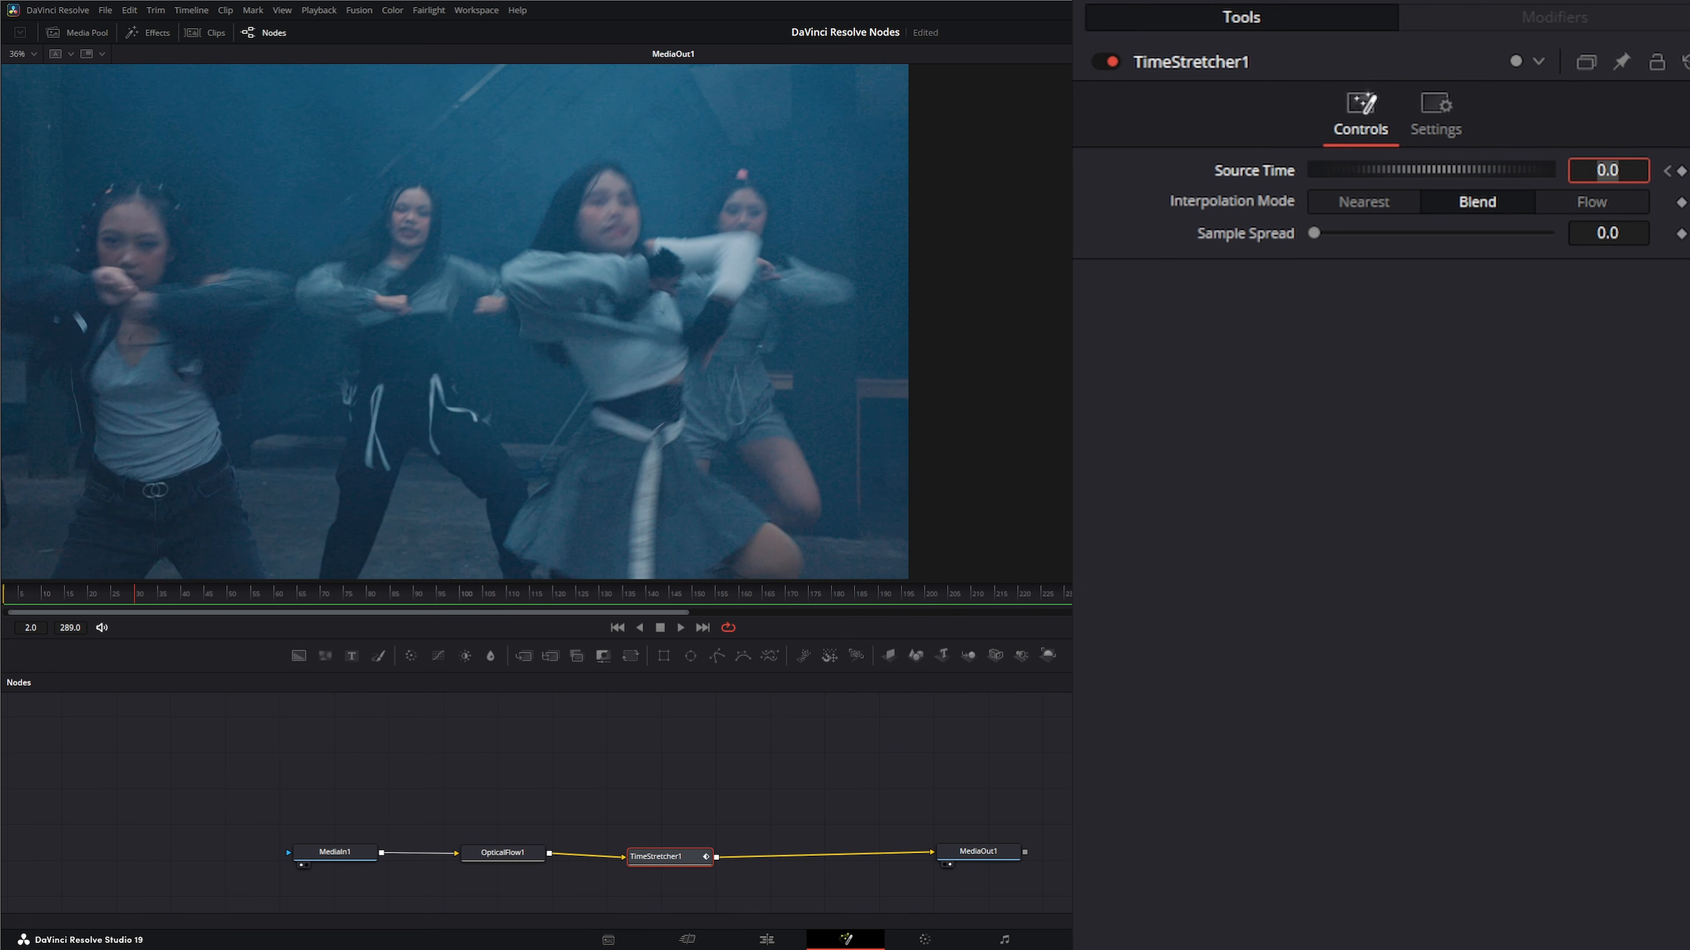
type("120")
key("Tab")
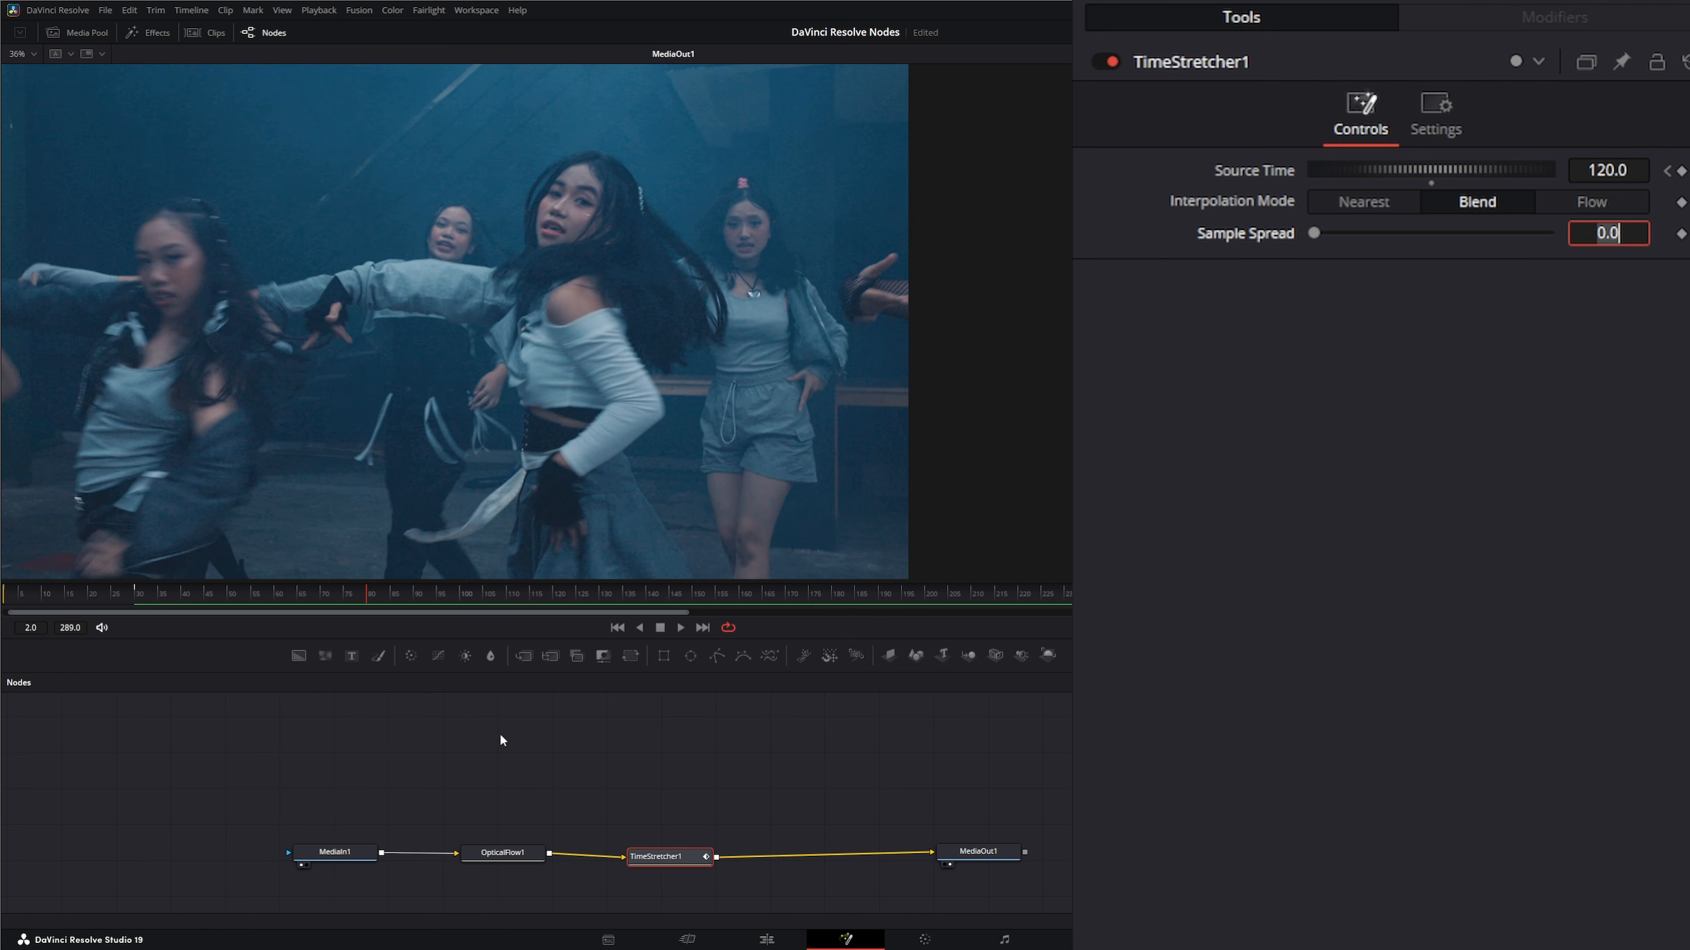
Keyframe TimeStretcher1's Source Time at 200 on frame 80.
left_click(1611, 173)
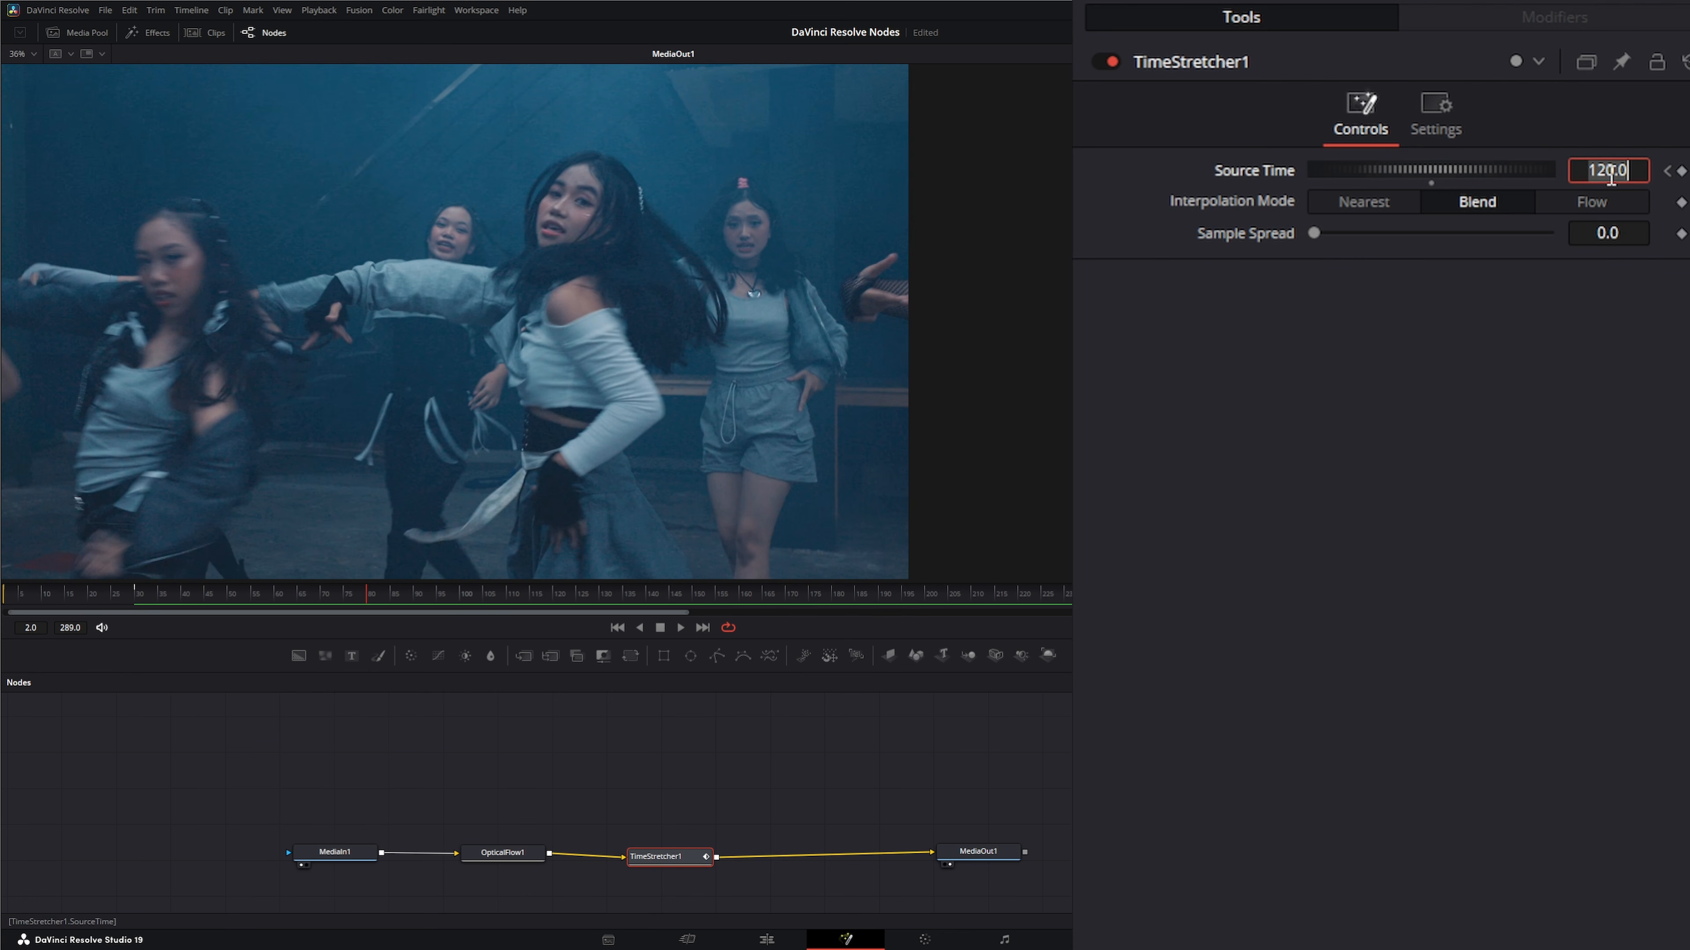
type("200")
key("Tab")
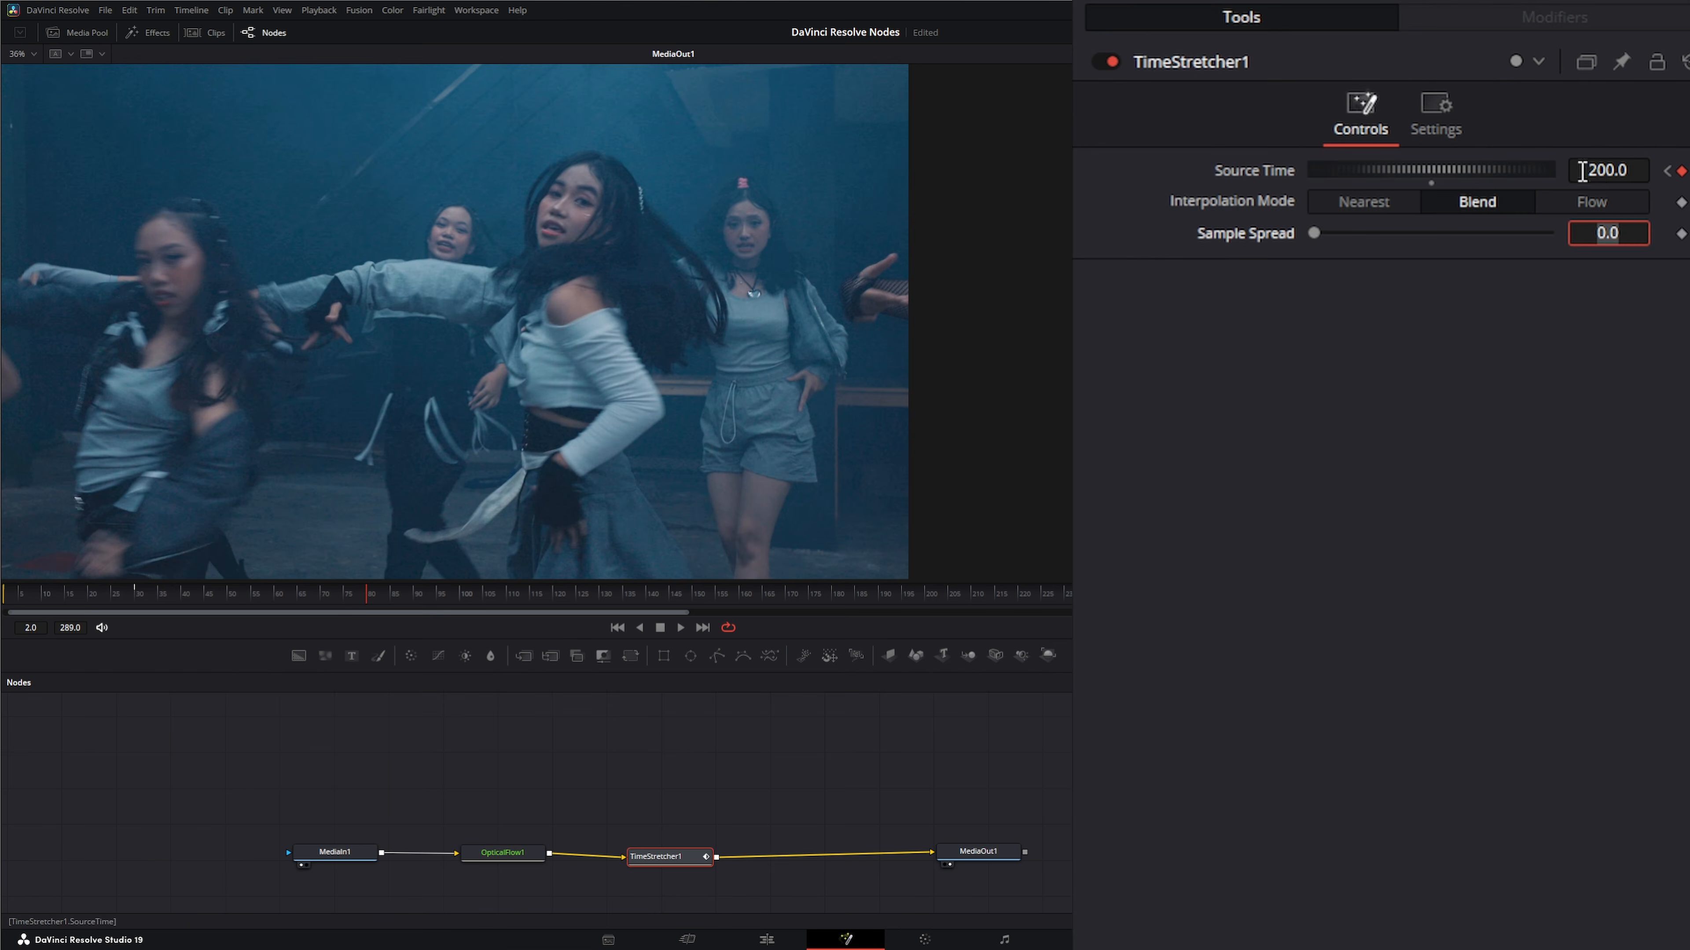
Keyframe TimeStretcher1's Source Time back to 0 on frame 140 to reverse the clip.
left_click_drag(370, 597, 582, 597)
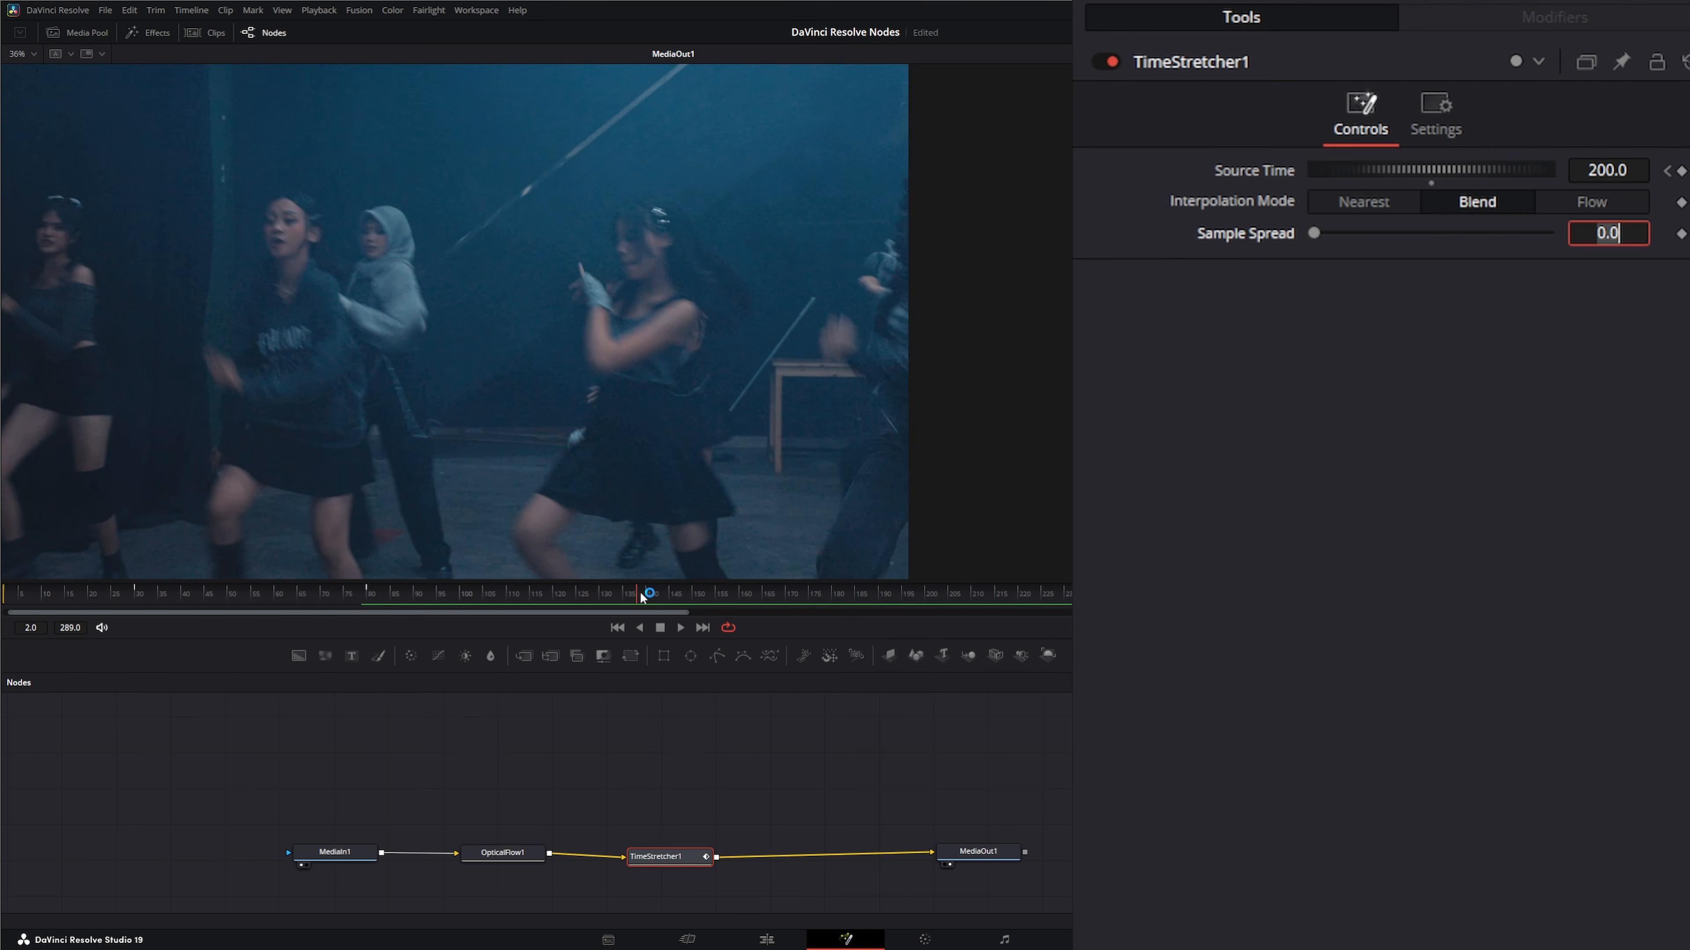
left_click(1623, 170)
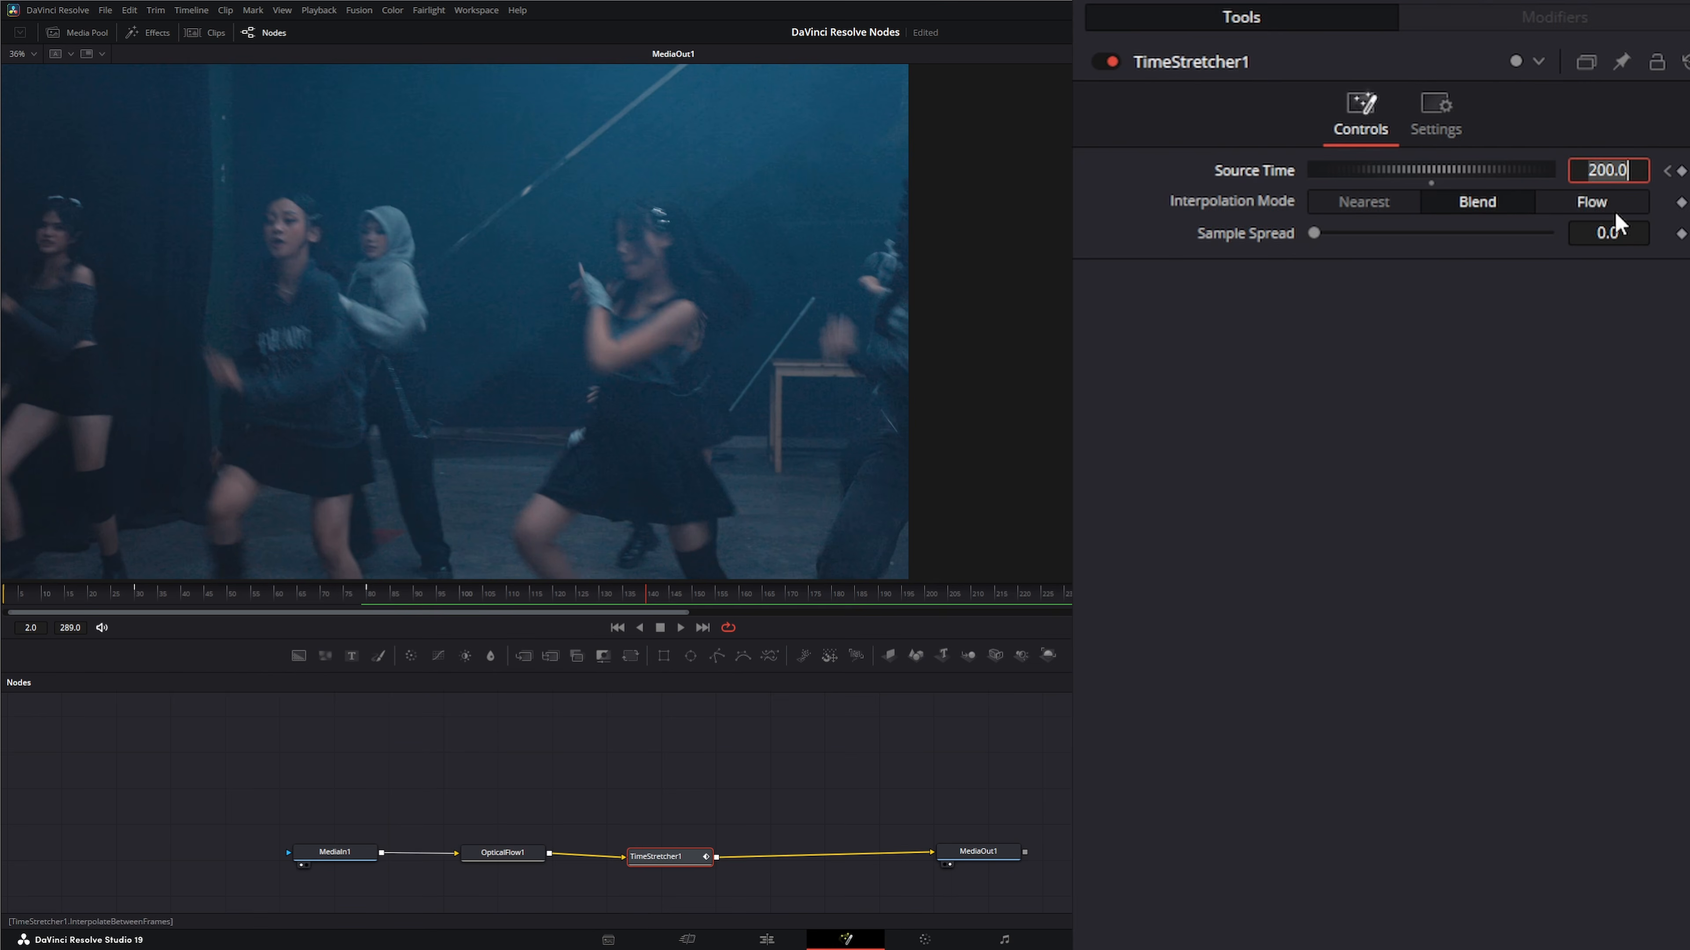
type("0")
key("Tab")
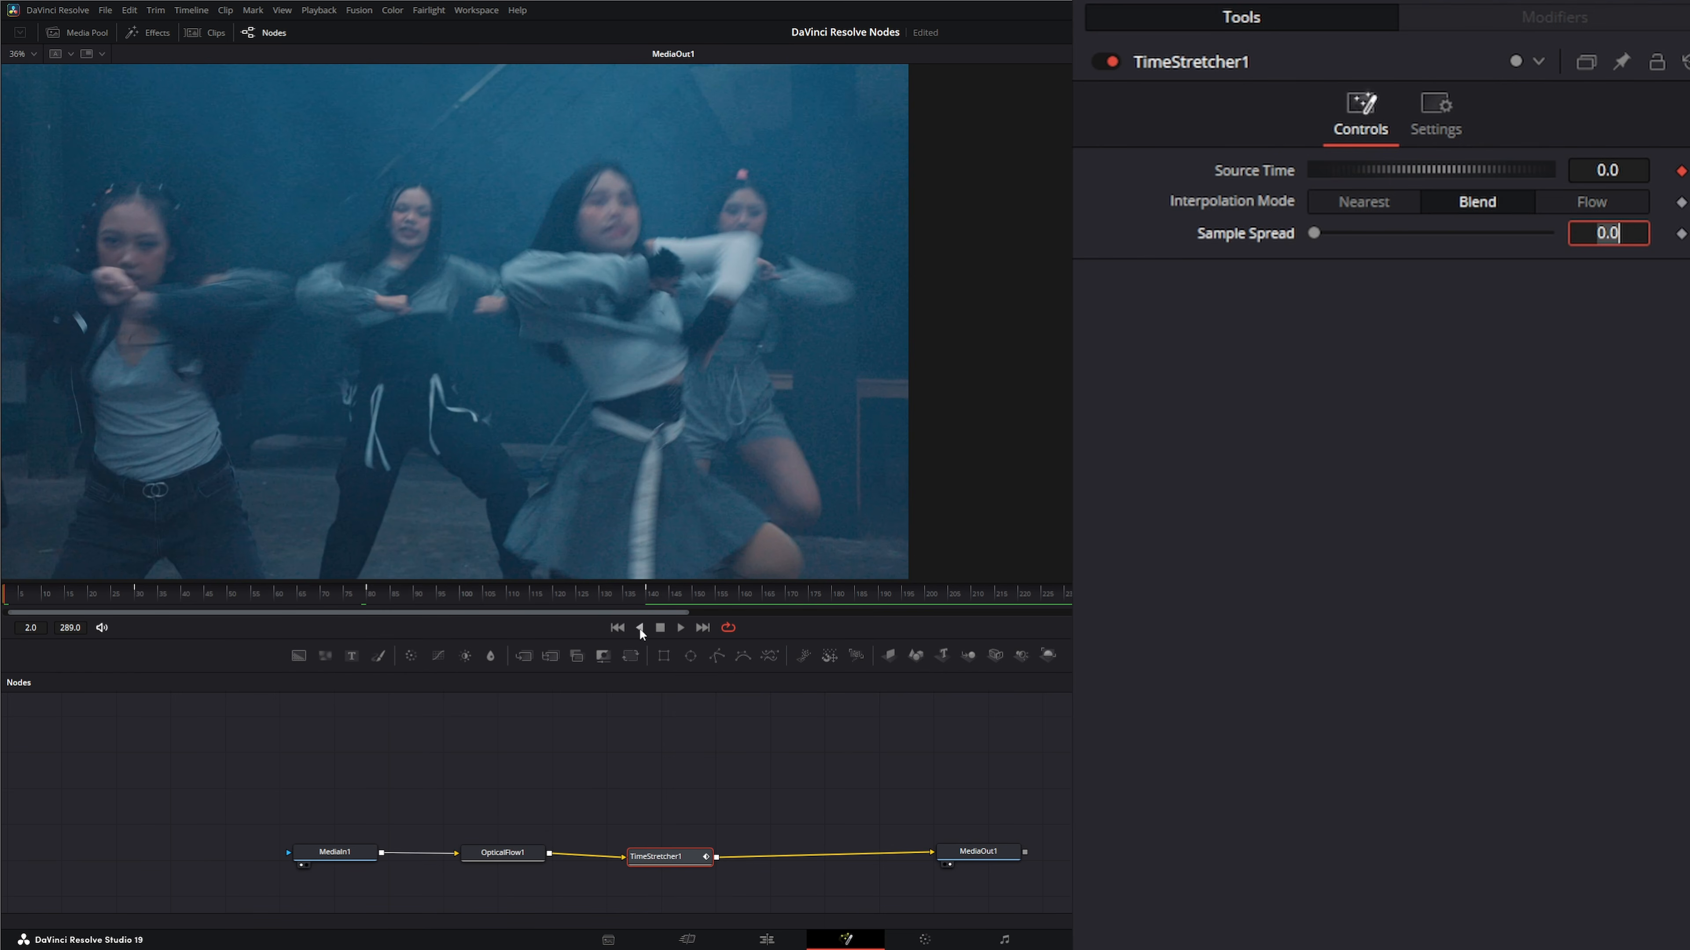
Play and scrub the time-stretched clip to examine how Blend interpolation renders the in-between frames.
left_click(679, 627)
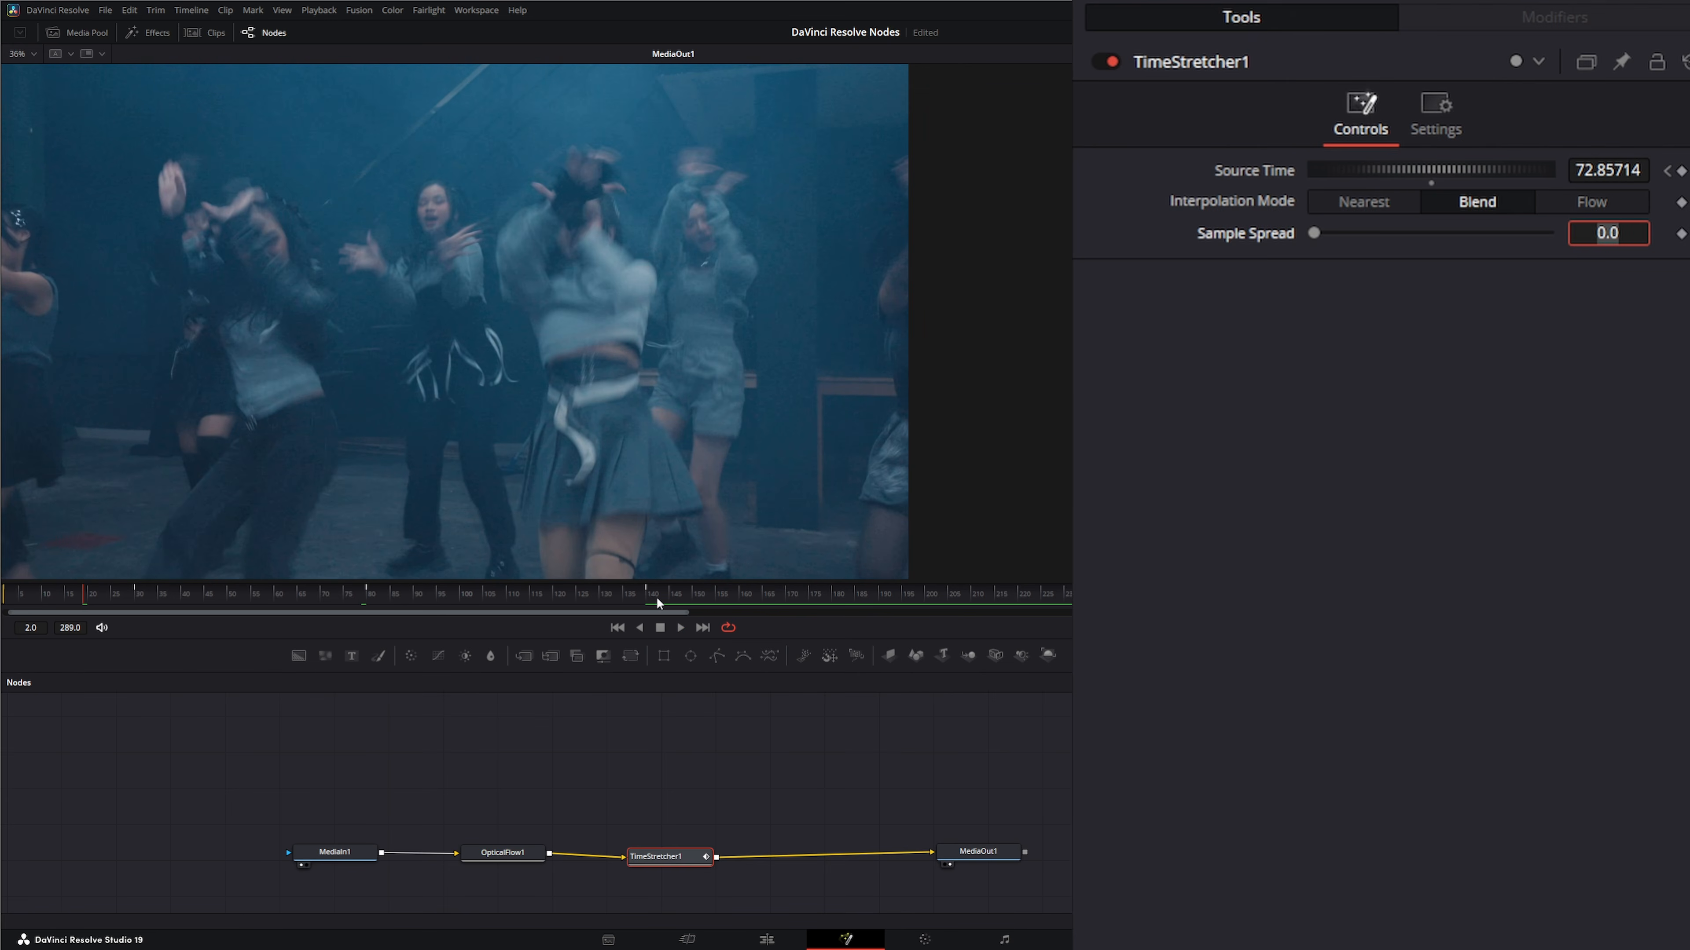
left_click_drag(84, 592, 312, 598)
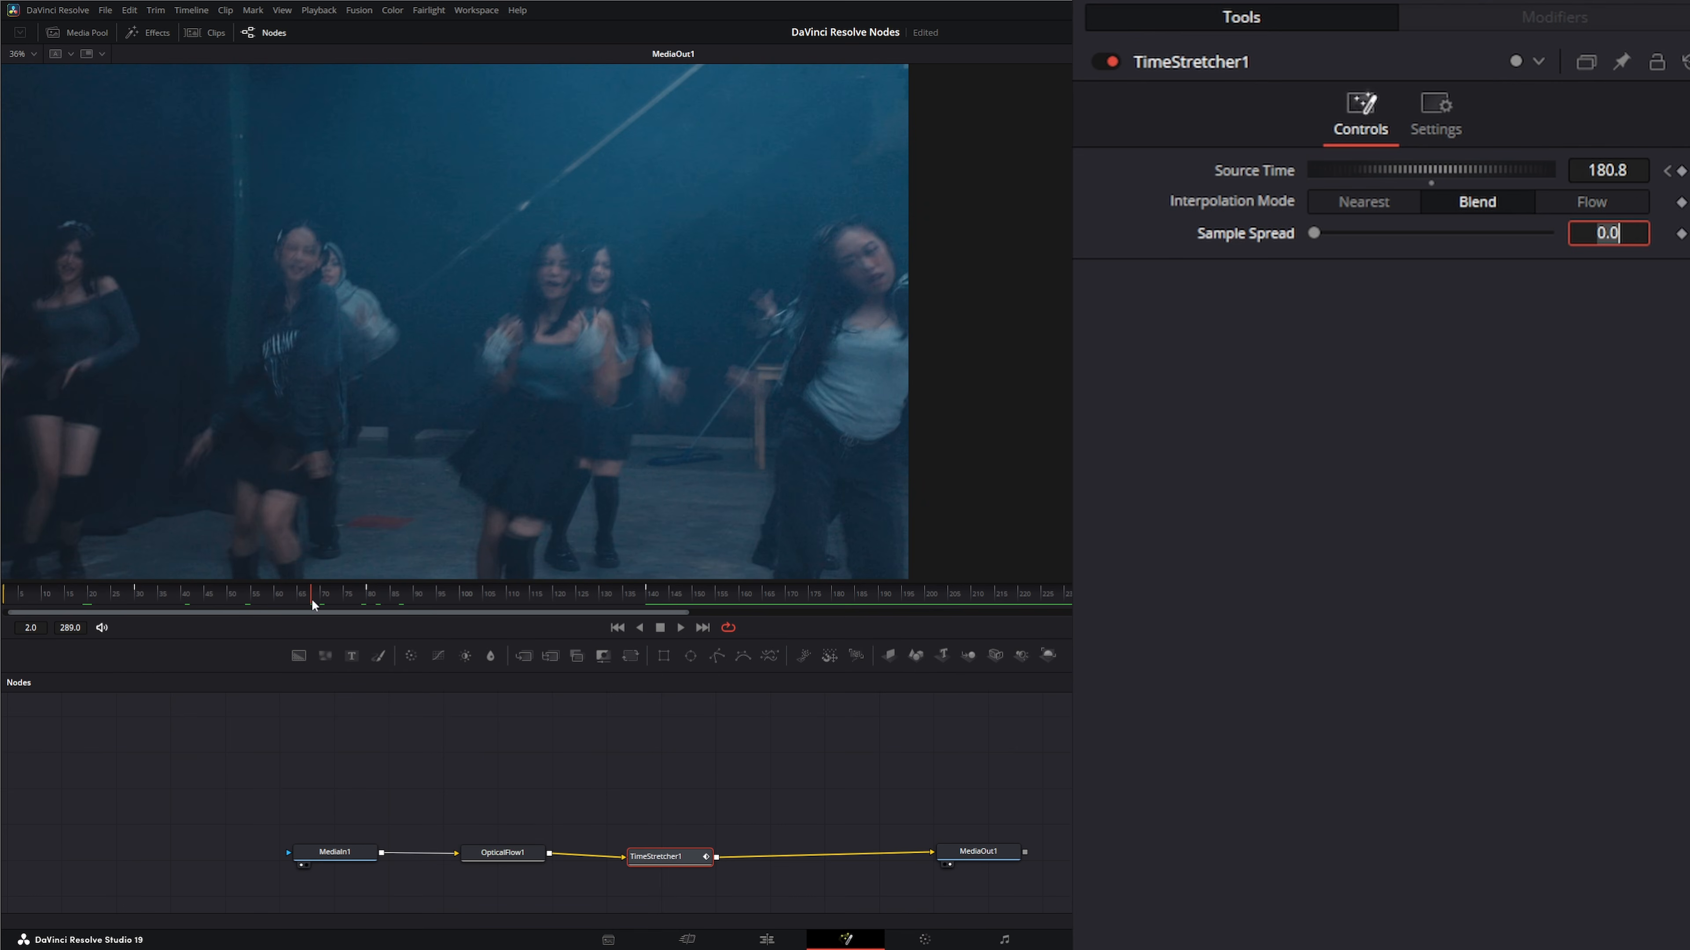
left_click_drag(312, 598, 317, 598)
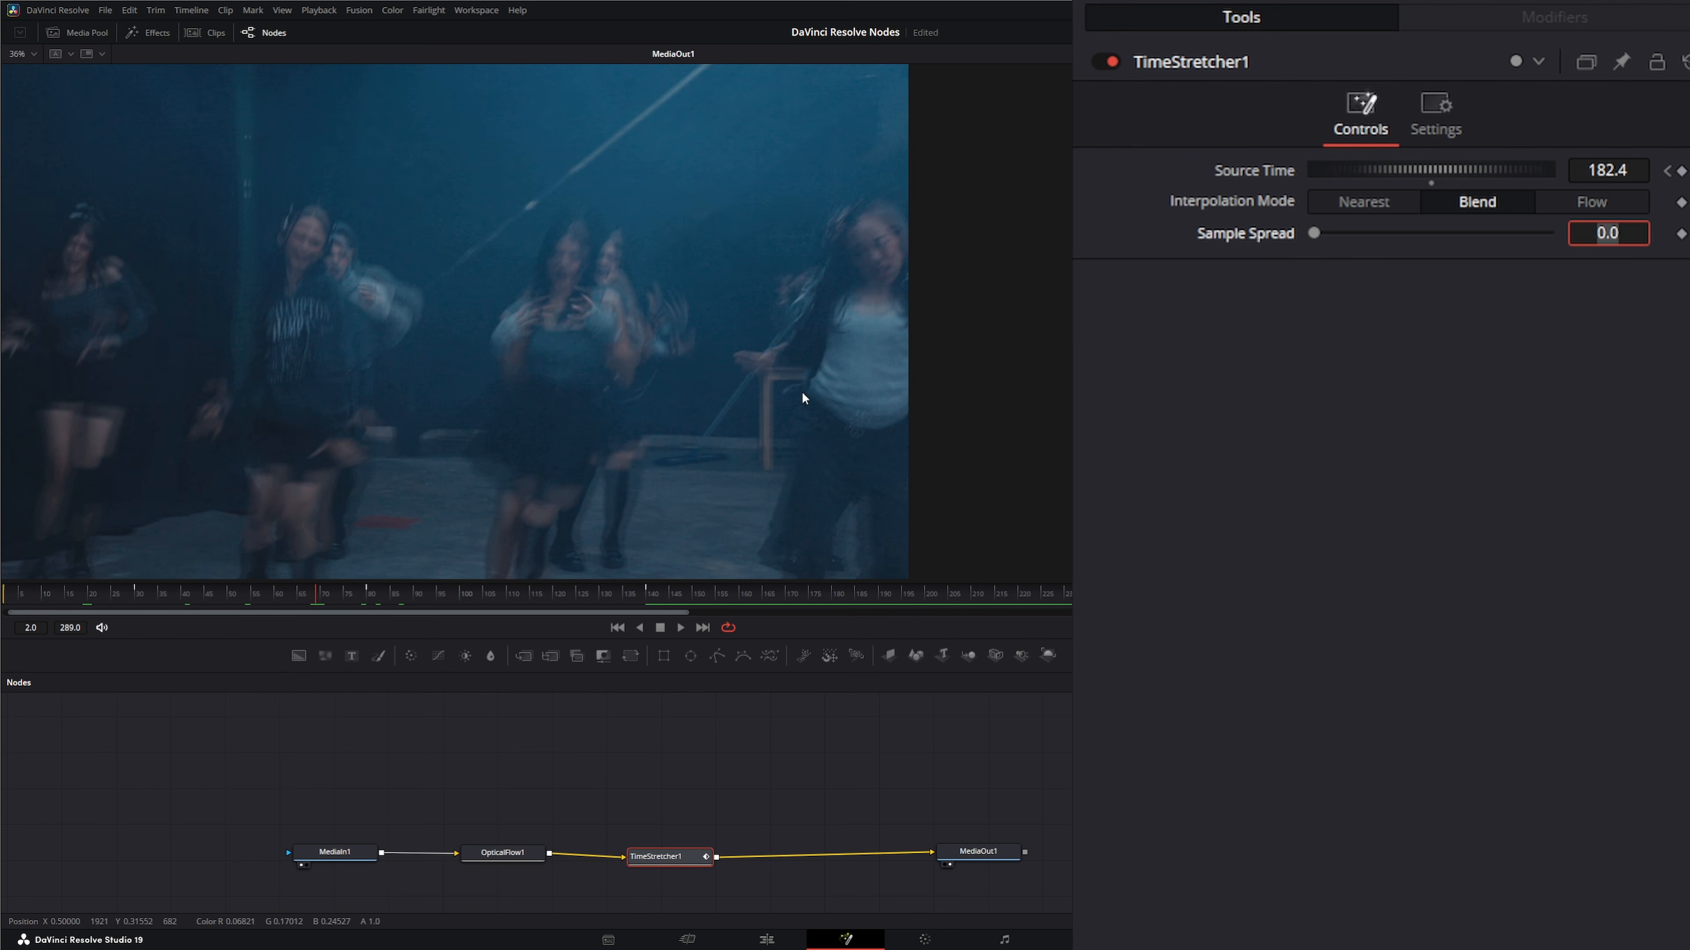
Try a Sample Spread of 0.5 for TimeStretcher1's Blend interpolation and lower it again.
left_click(1309, 232)
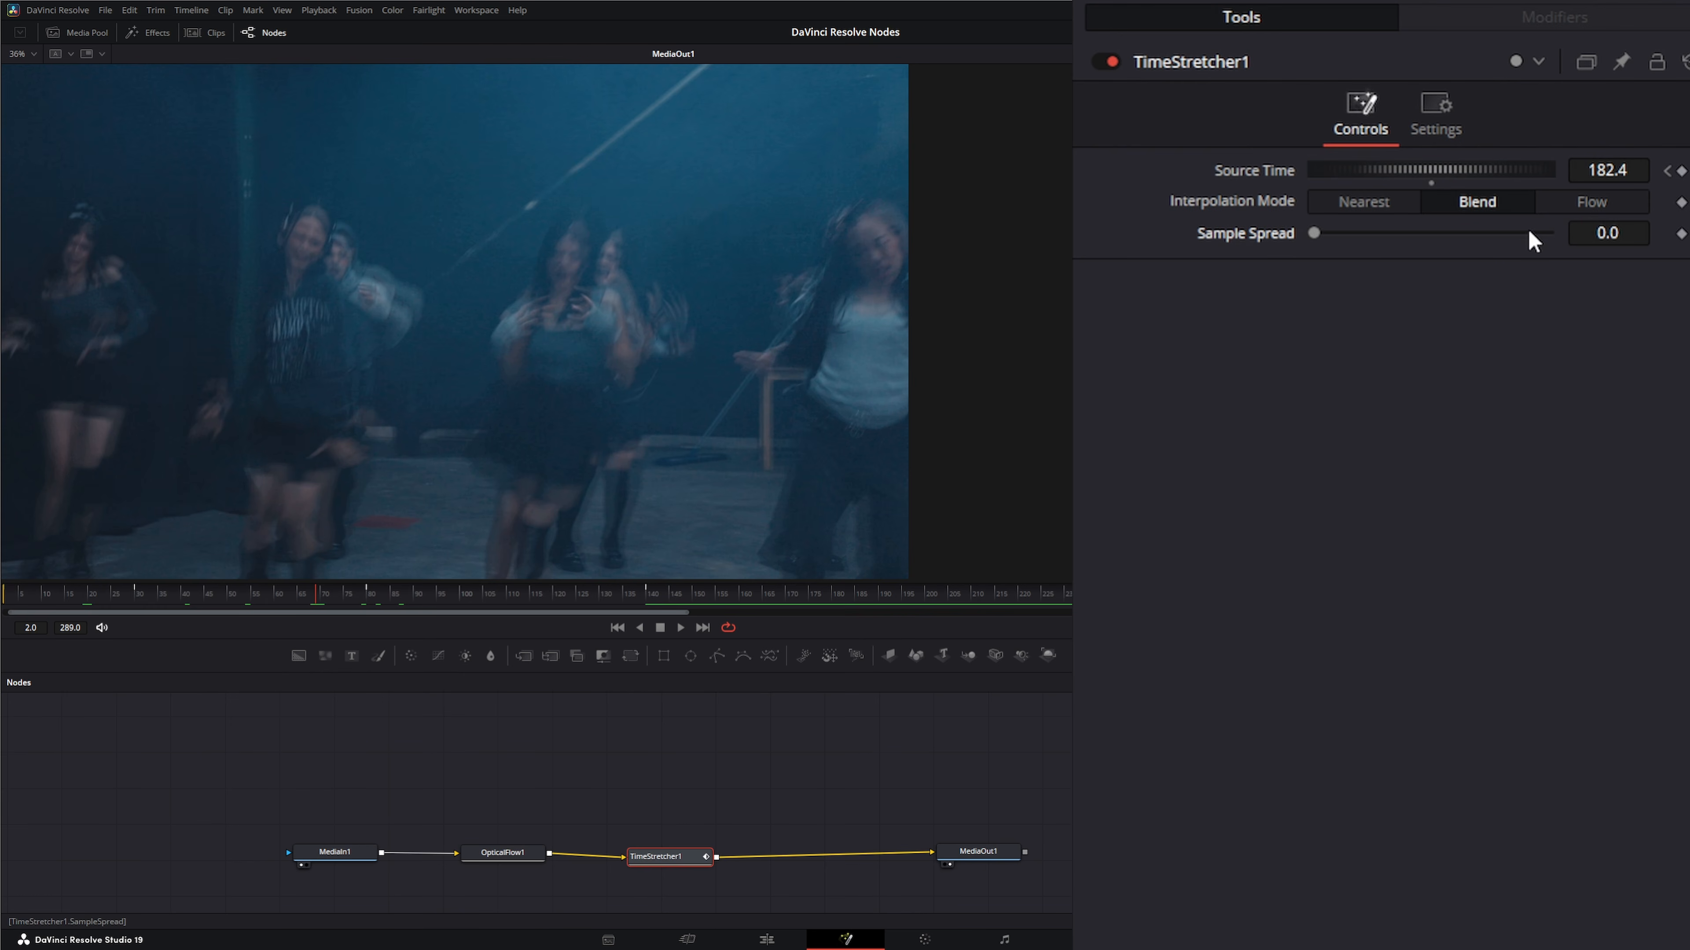
left_click_drag(1529, 230, 1592, 240)
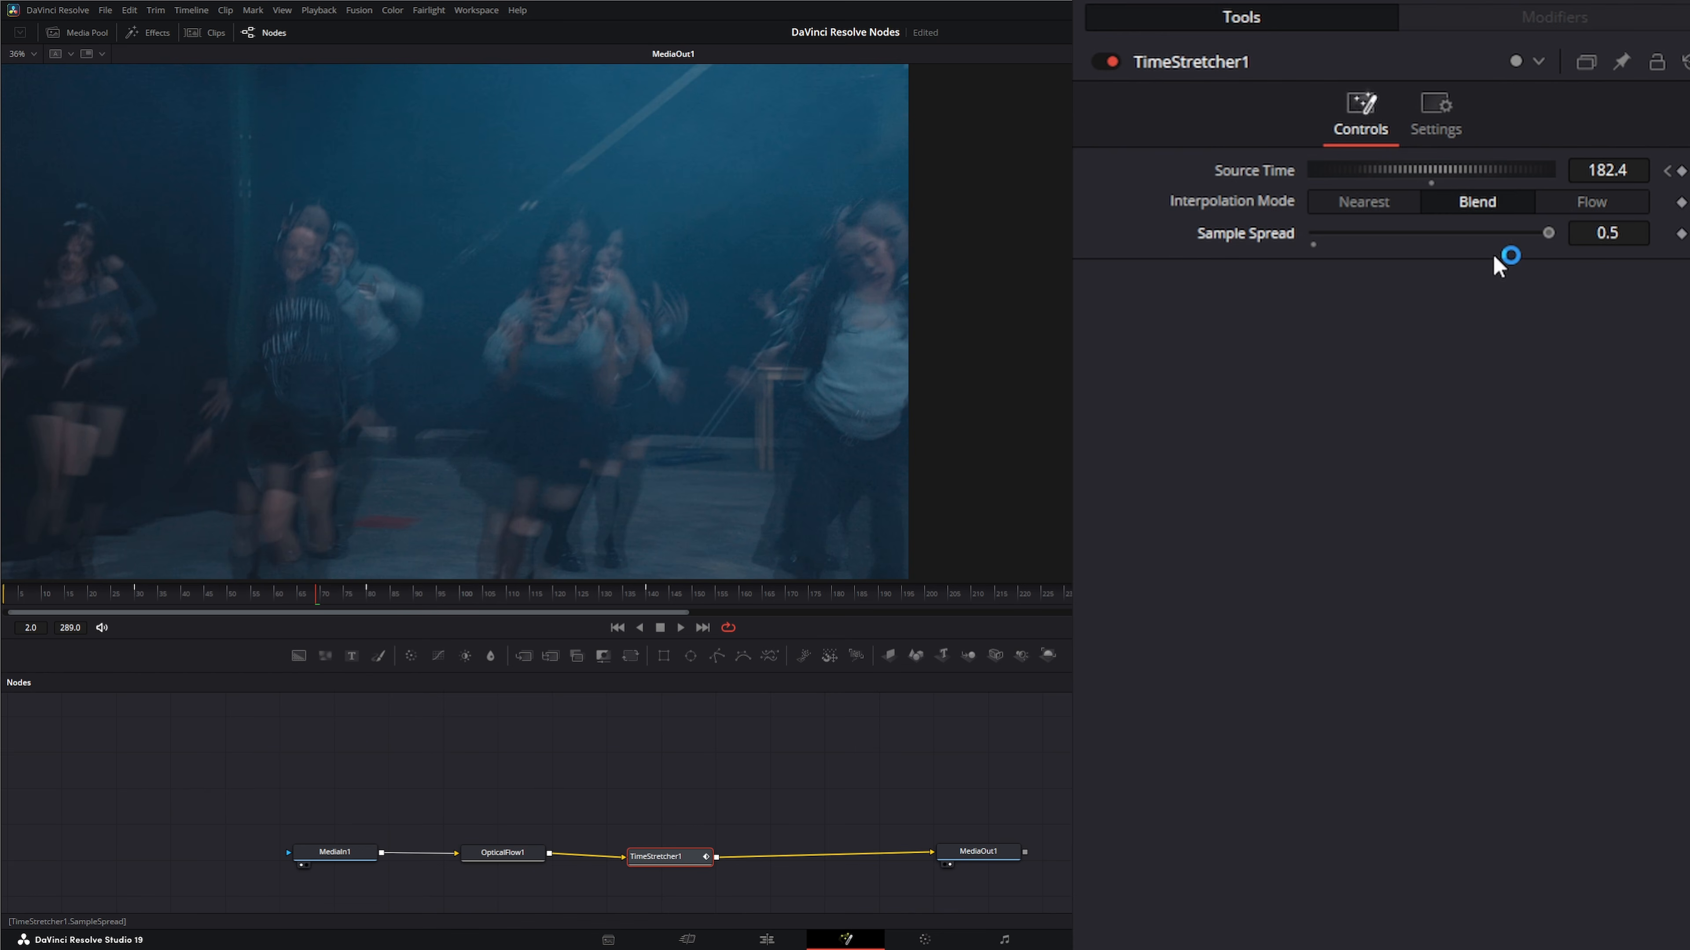
left_click(1319, 233)
Switch TimeStretcher1 to Flow interpolation, enable Clamp Edges, and keep Depth Ordering at Fastest On Top.
left_click(1586, 201)
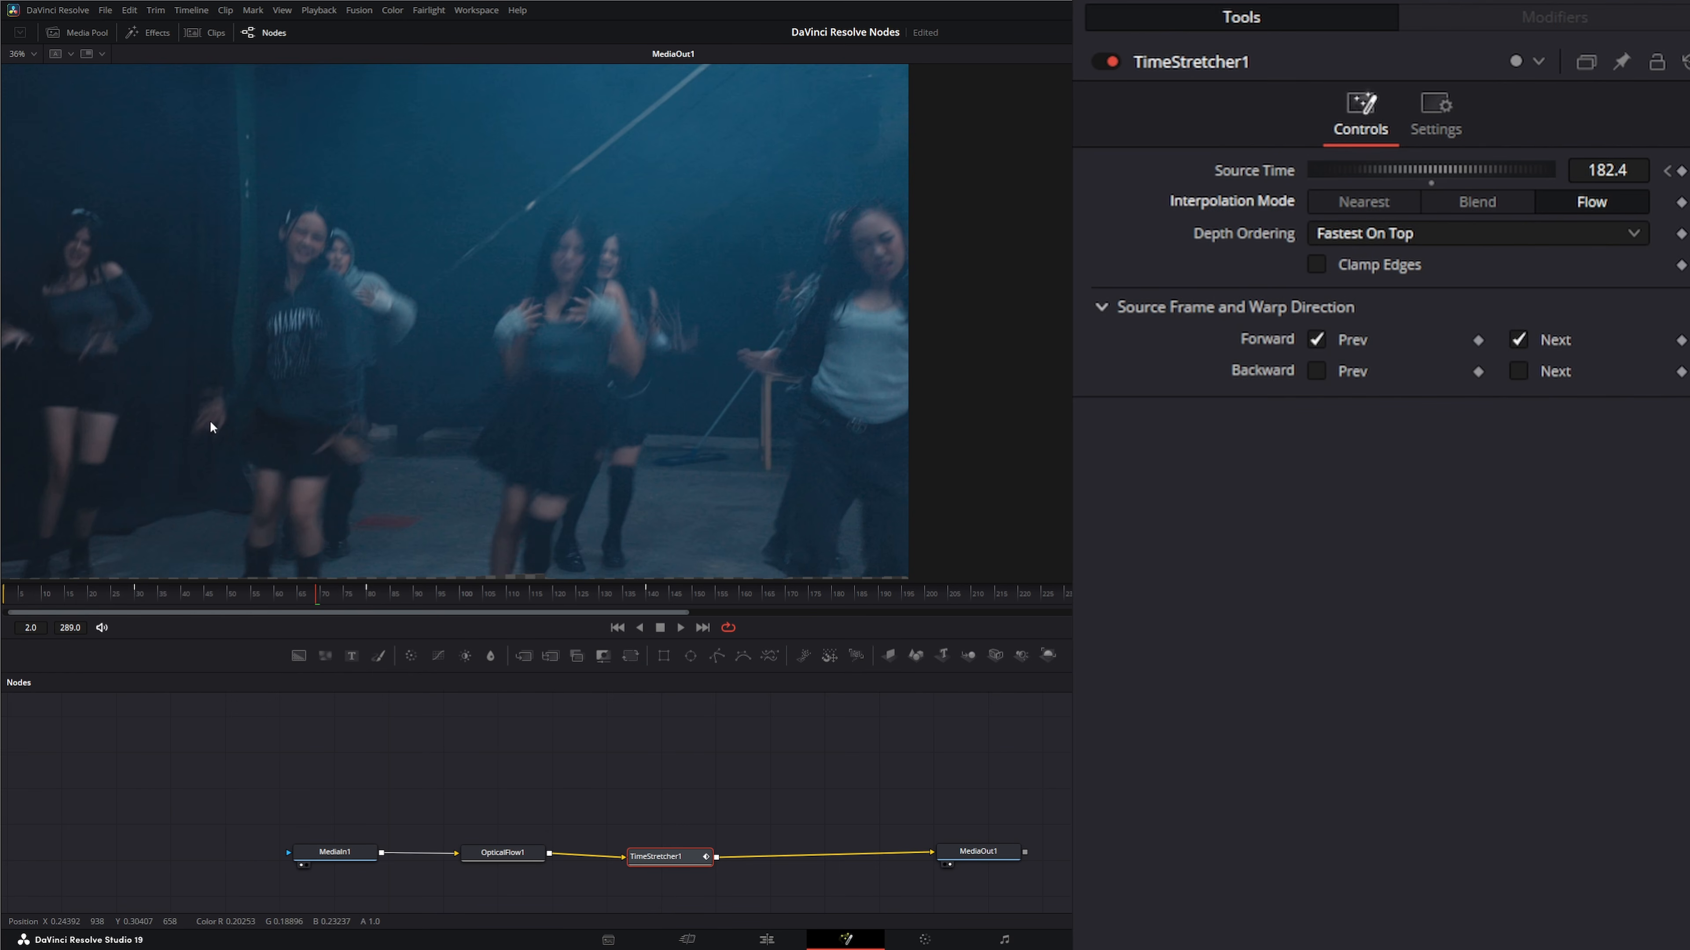
left_click(1339, 260)
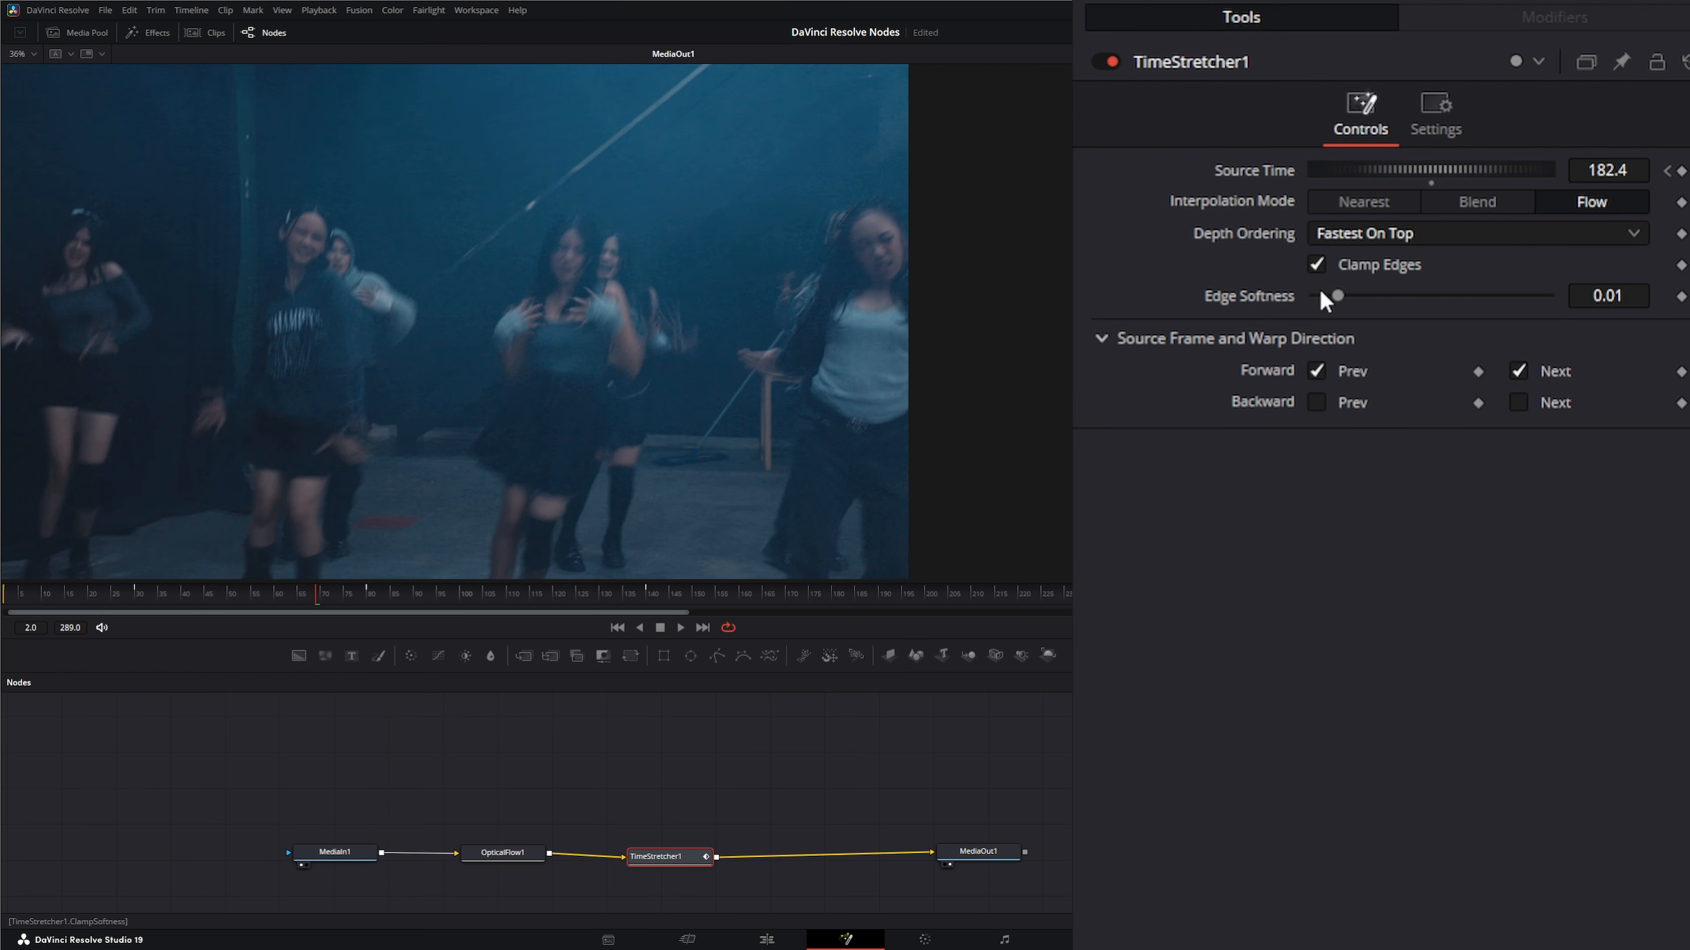
left_click(1377, 237)
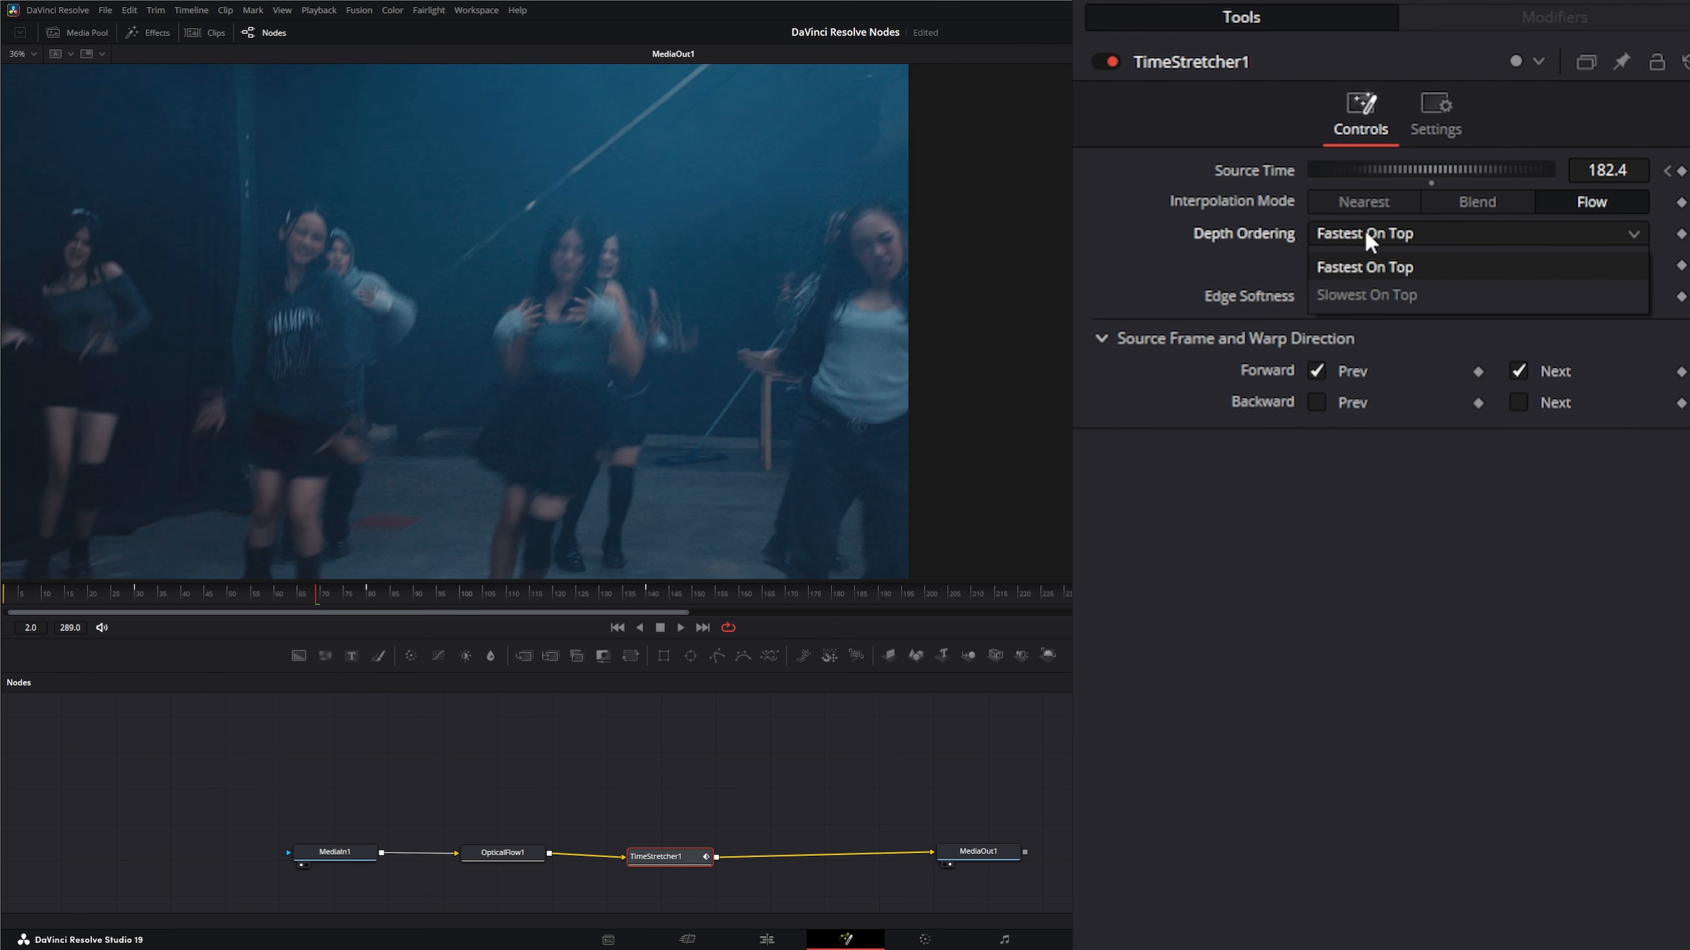
left_click(1248, 244)
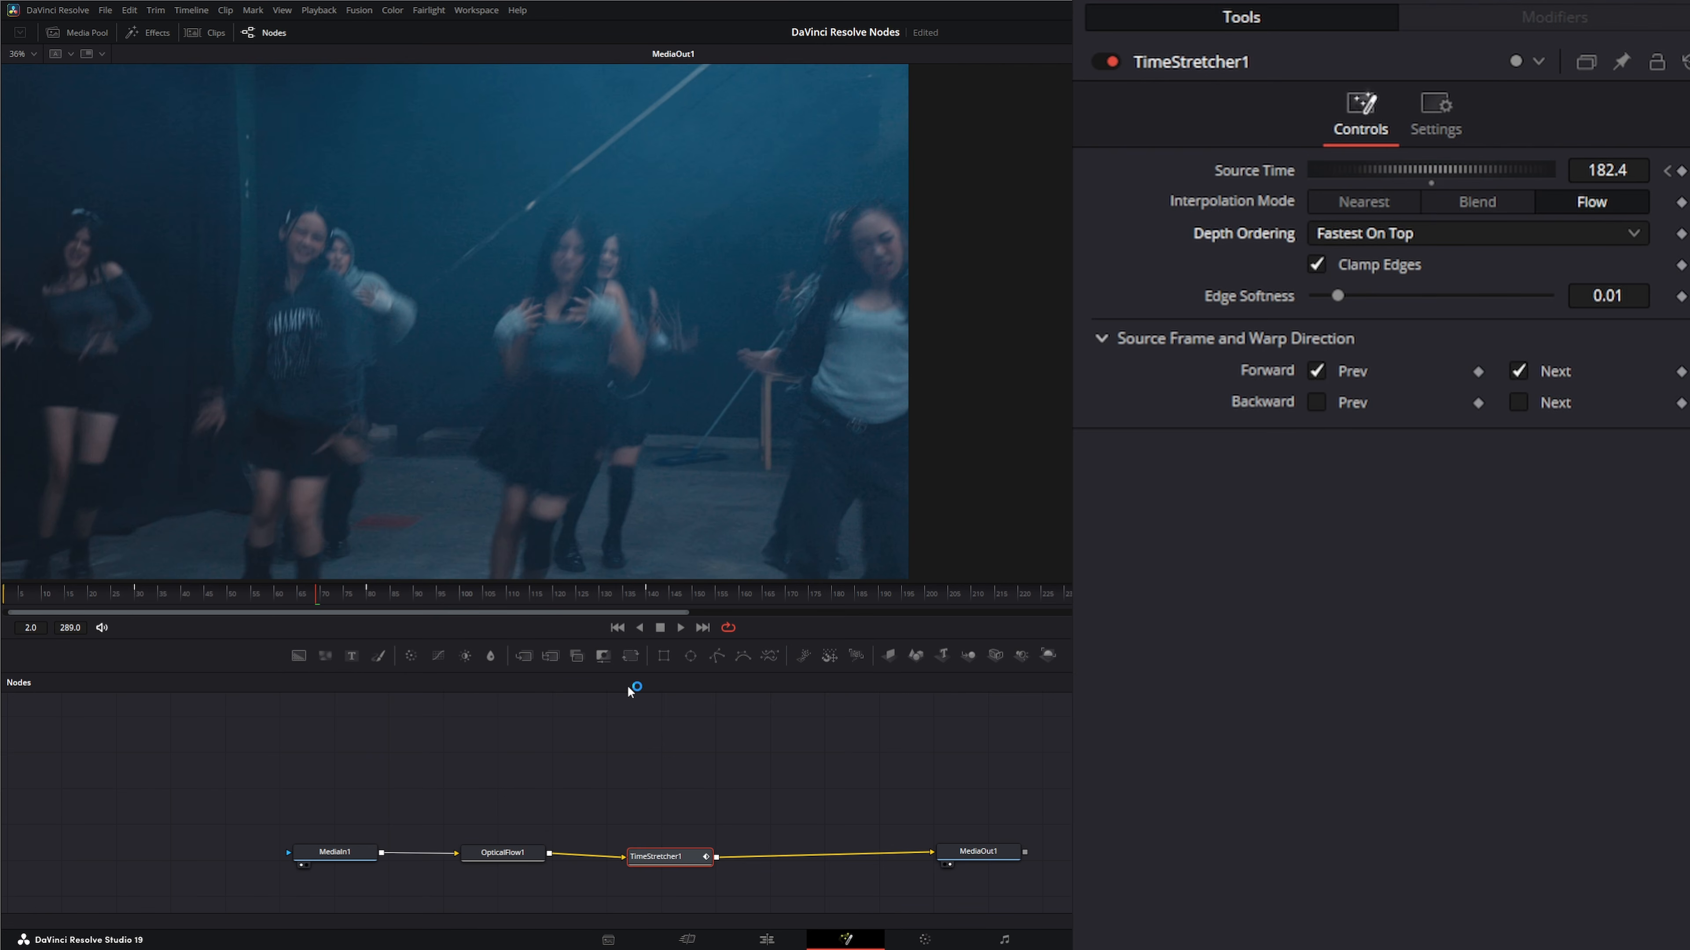
Play the time-stretched clip from the start to review the Flow interpolation, then stop playback.
left_click(617, 626)
left_click(681, 627)
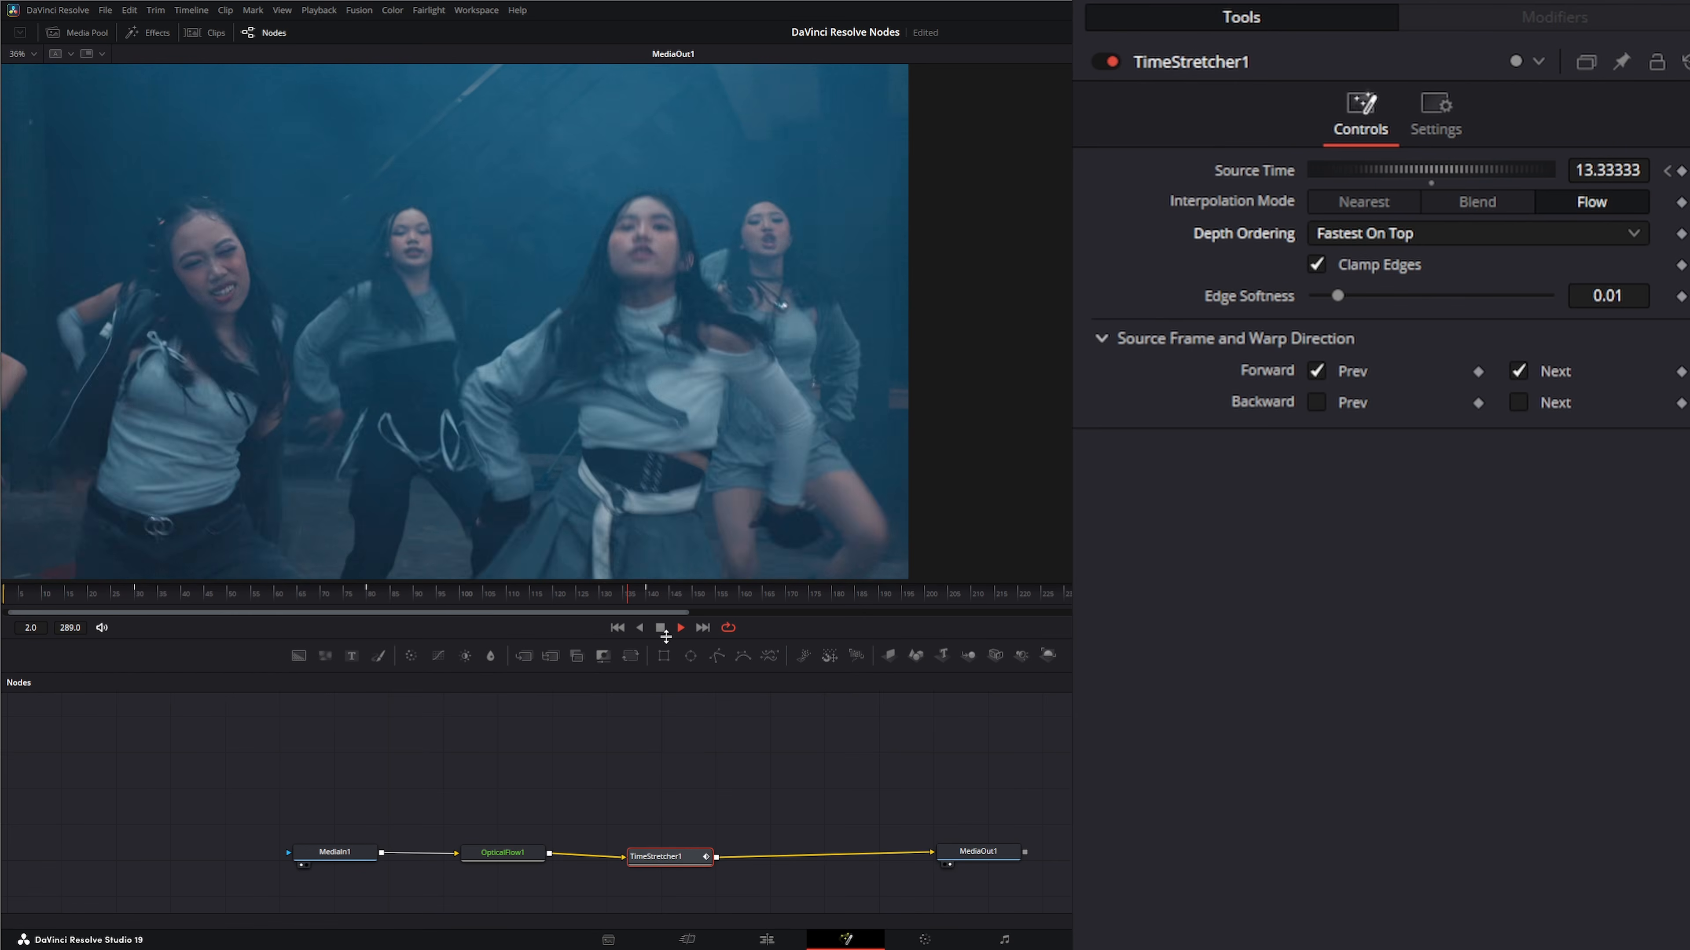
left_click(662, 628)
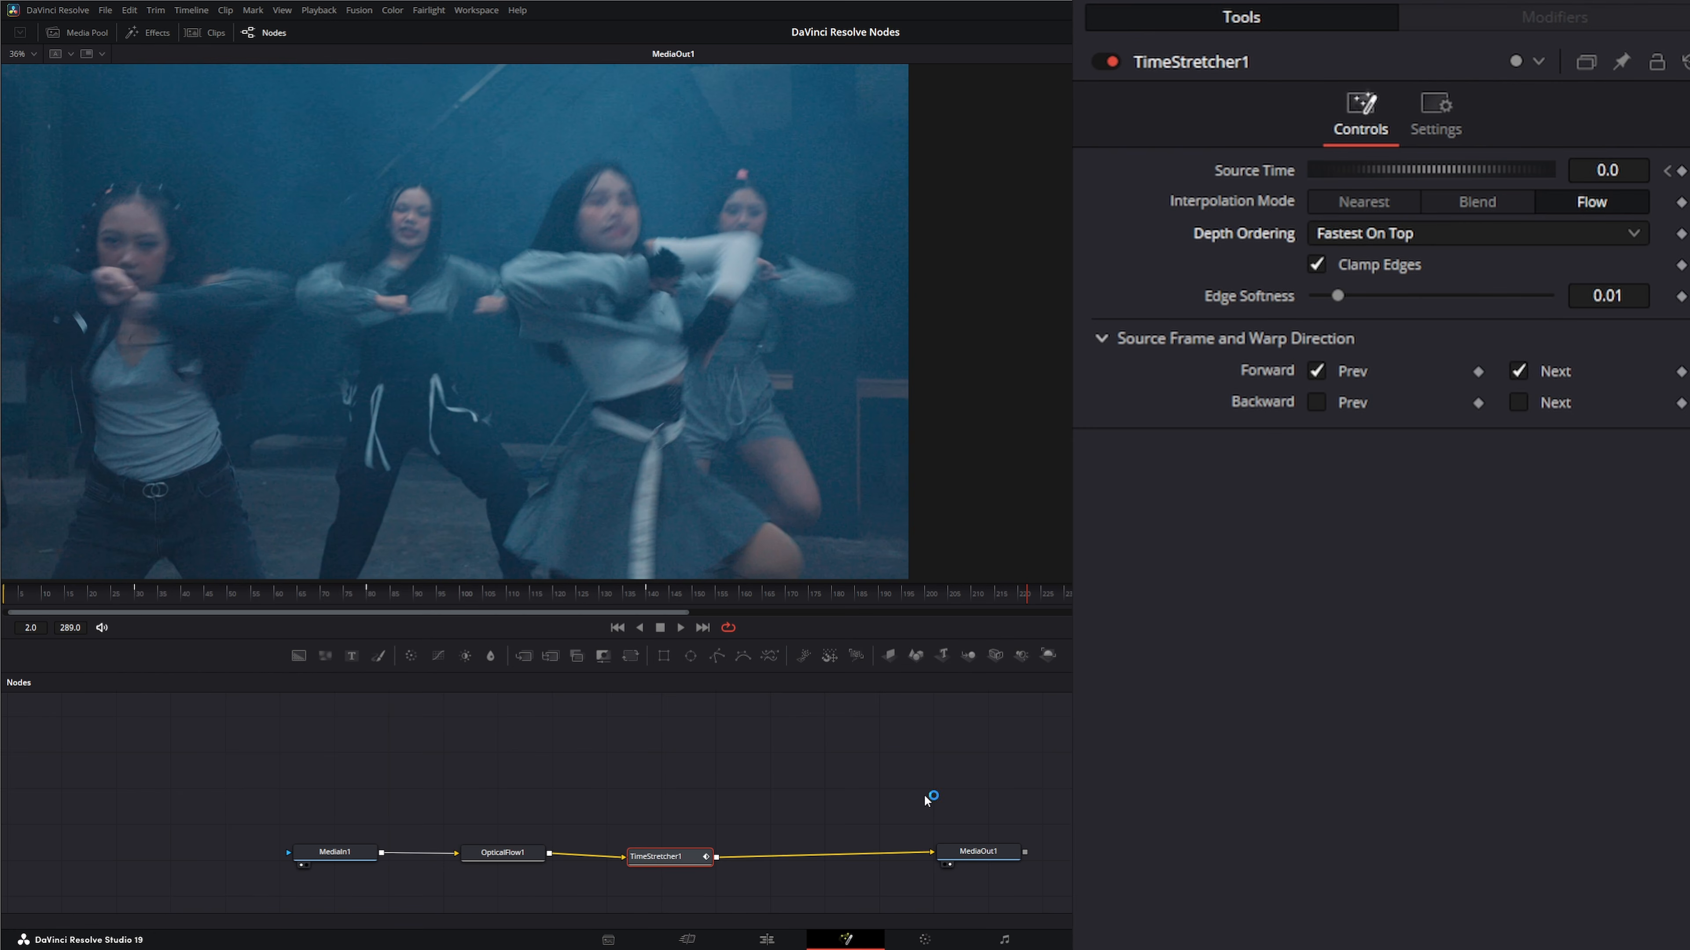
Move the playhead to about frame 100 and delete the TimeStretcher1 node.
left_click_drag(459, 795, 589, 888)
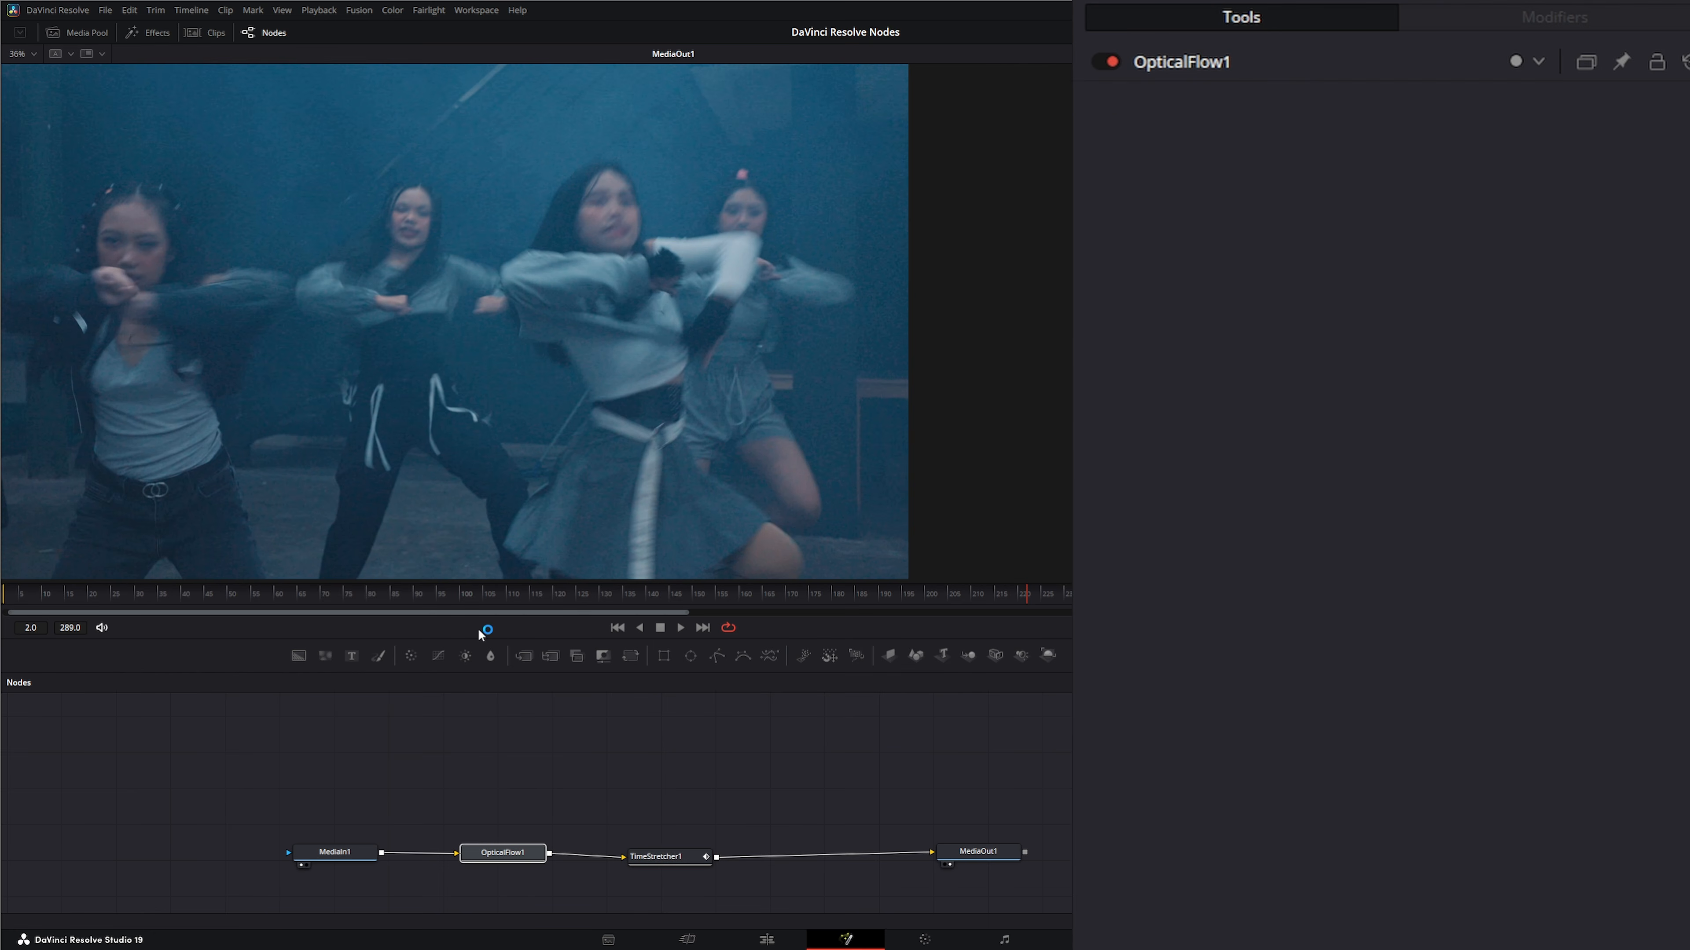
left_click_drag(429, 599, 471, 597)
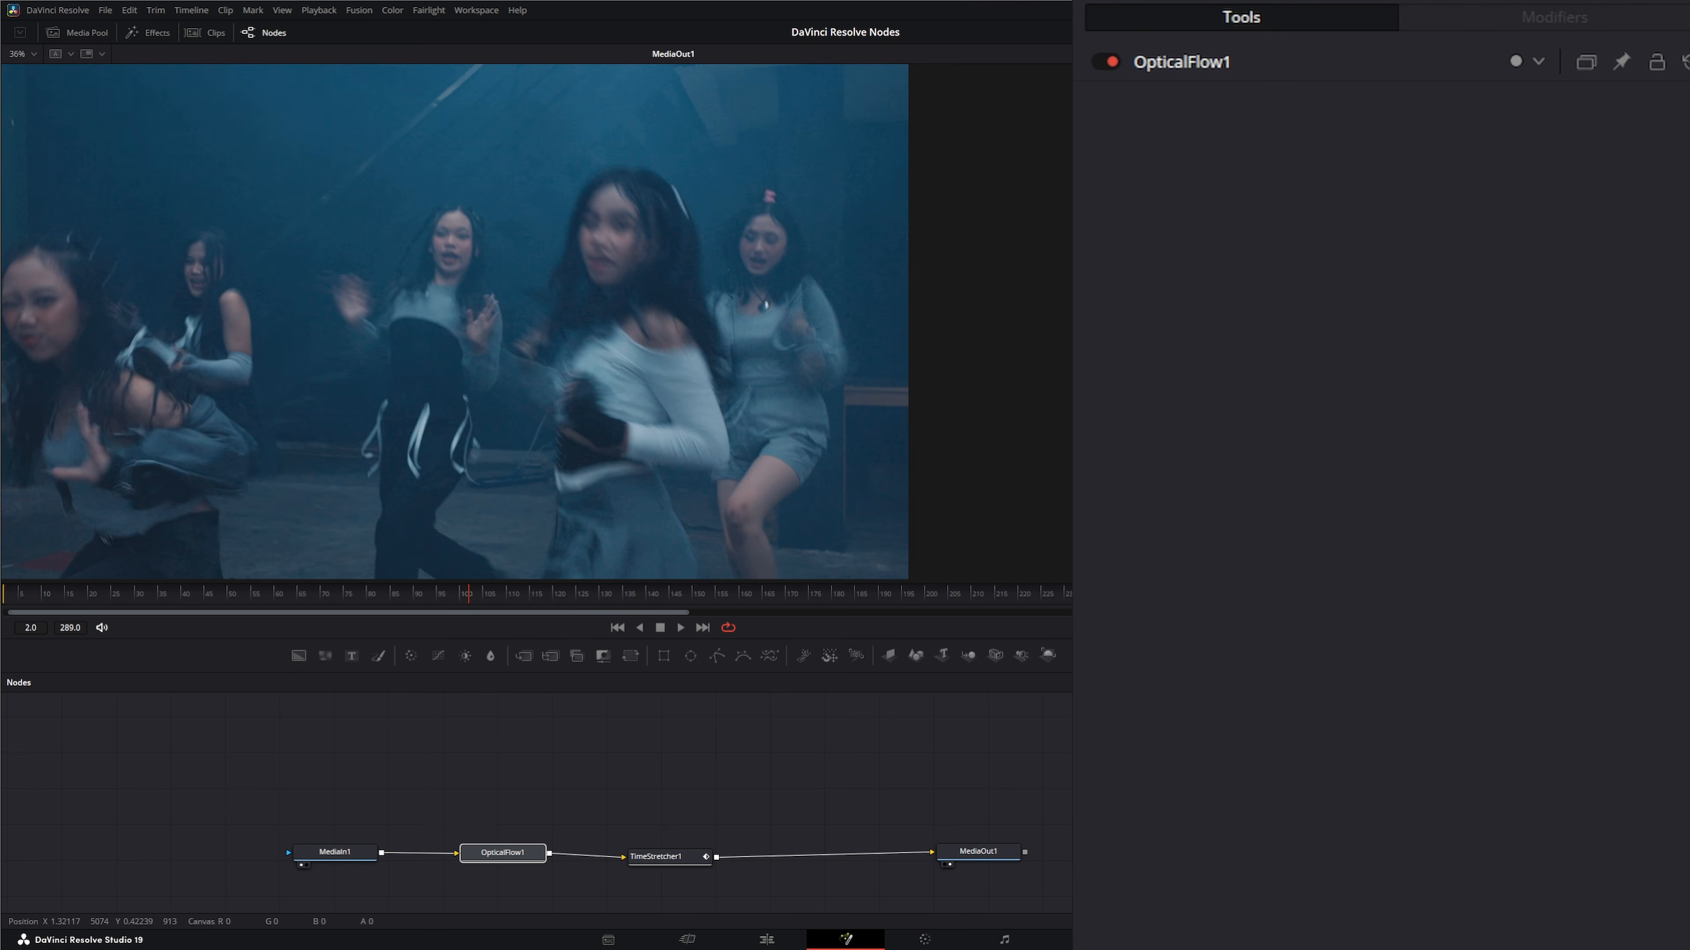
left_click(662, 858)
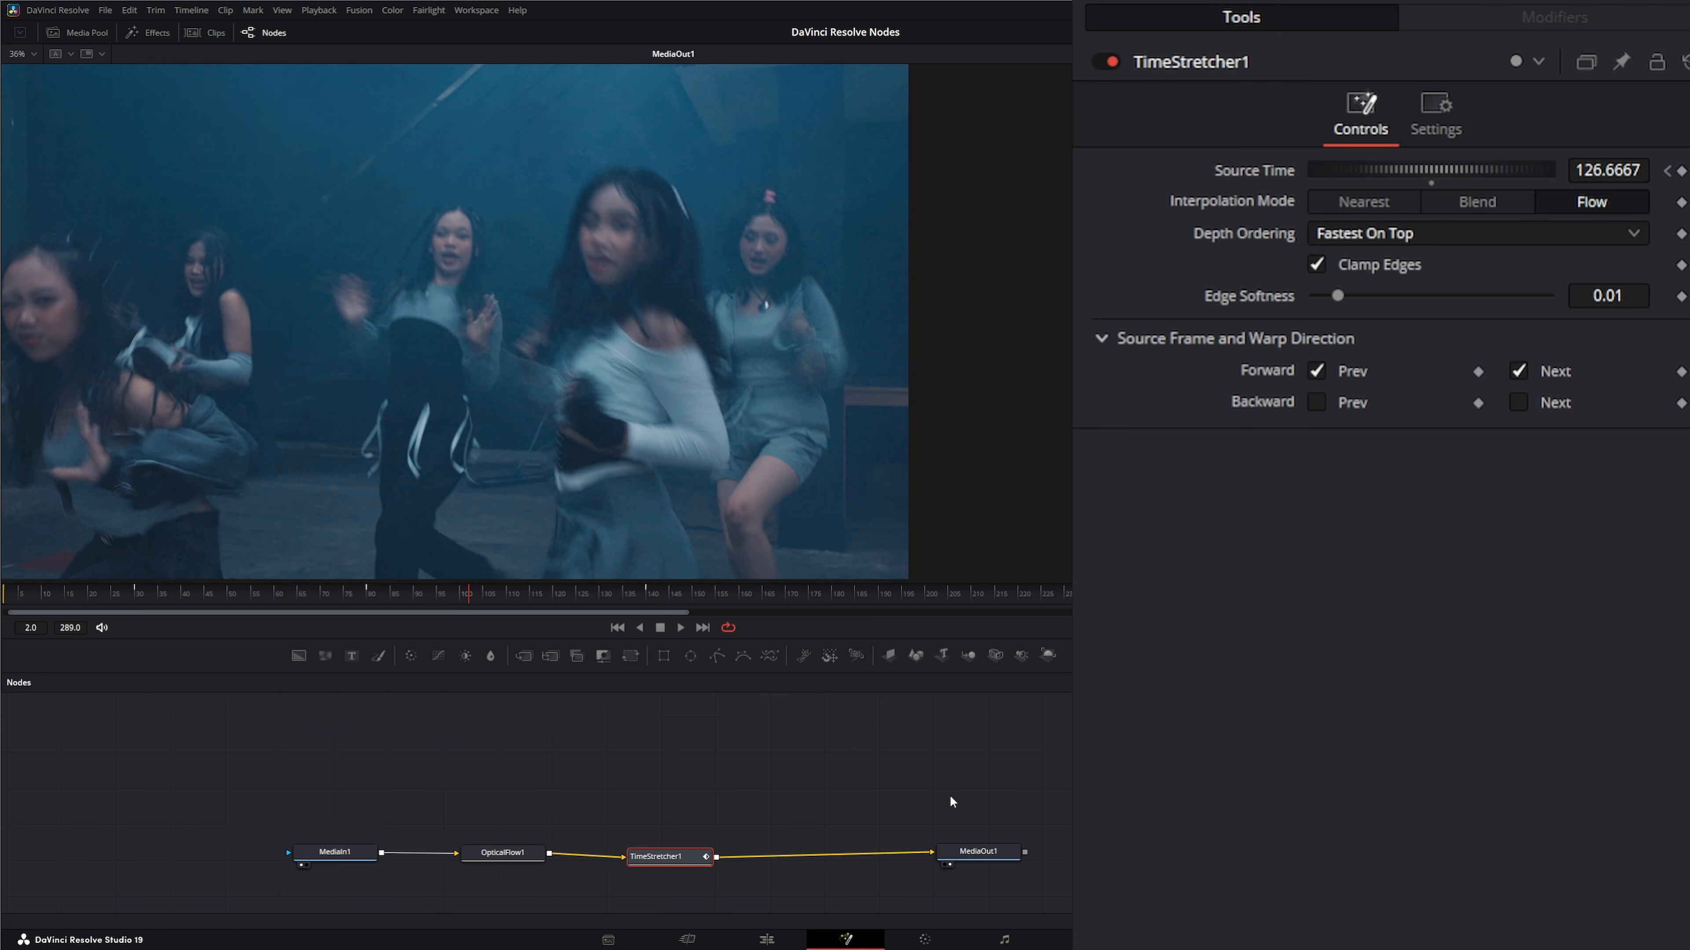
left_click(684, 801)
mouse_move(603, 780)
left_mouse_down()
mouse_move(738, 903)
mouse_move(746, 892)
left_mouse_up()
key("Delete")
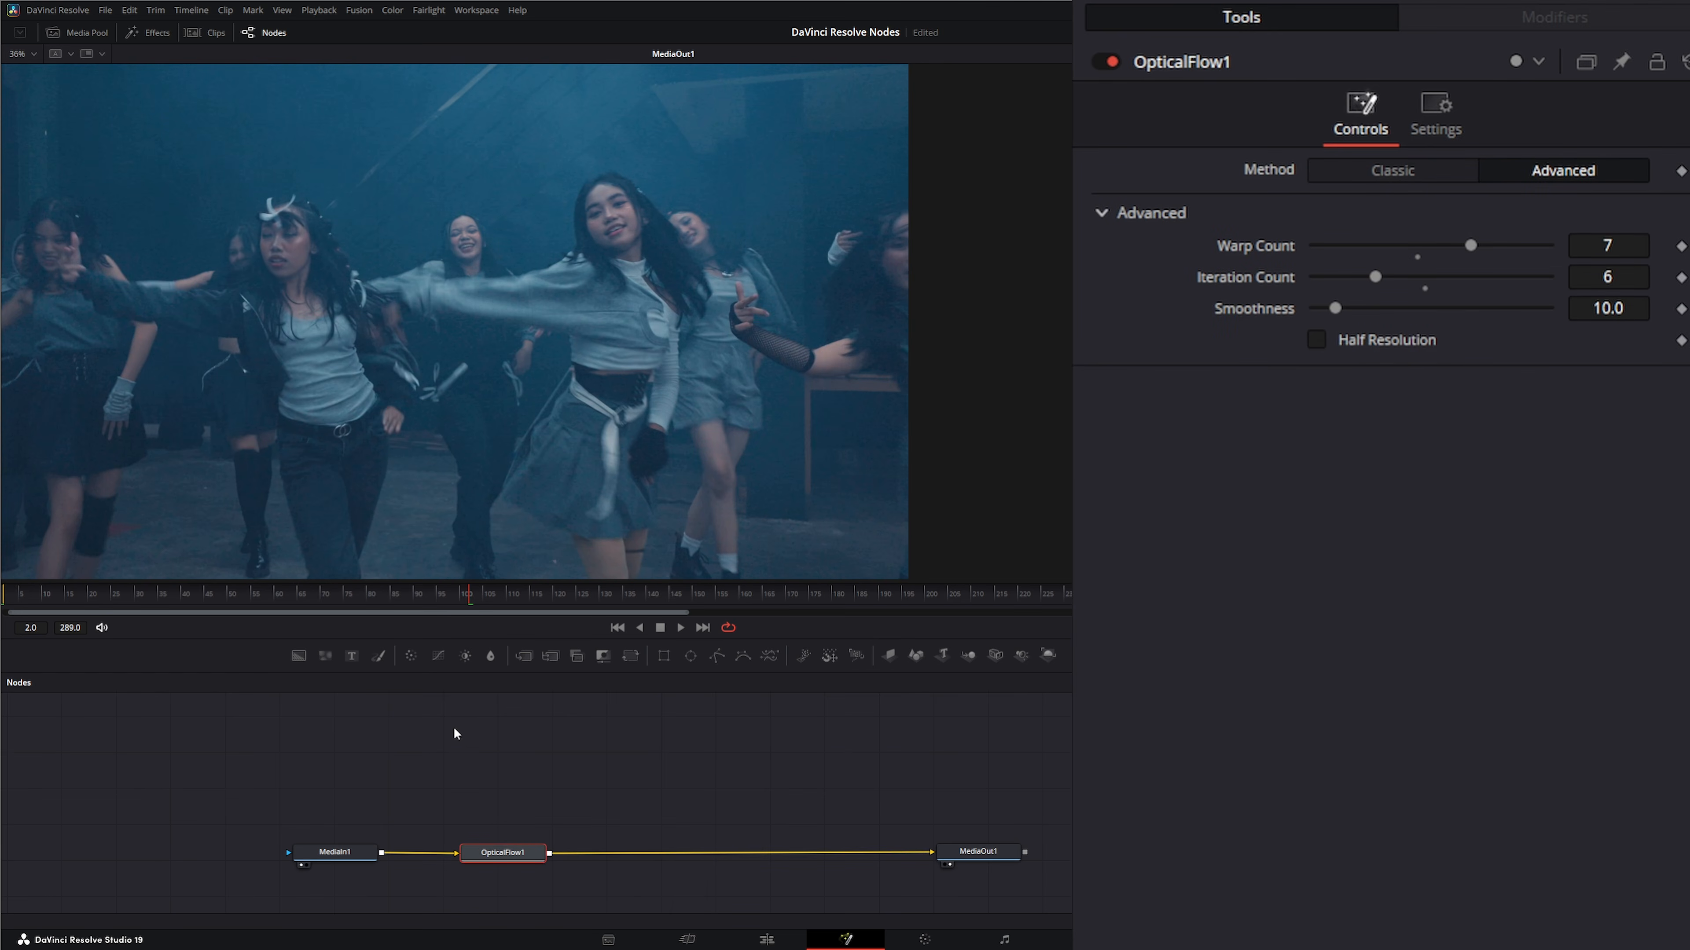
Add a Vector Motion Blur node, unconnected, just above the connection between OpticalFlow1 and MediaOut1.
left_click(605, 765)
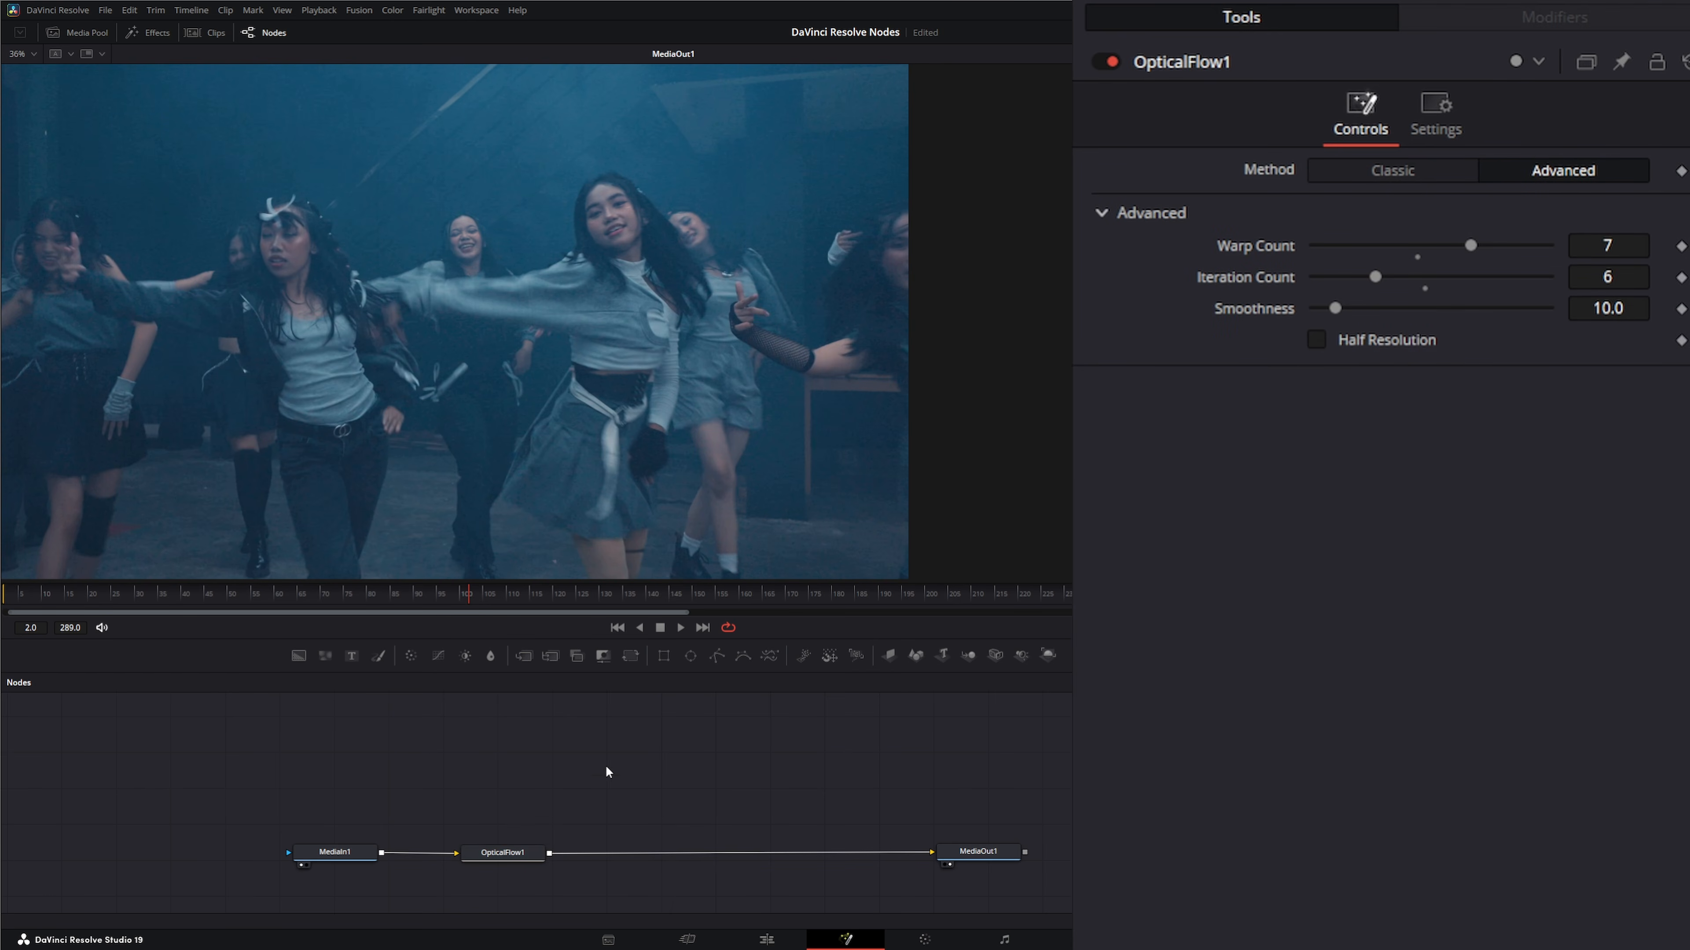
left_click_drag(447, 795, 588, 885)
mouse_move(440, 787)
left_mouse_down()
mouse_move(513, 873)
mouse_move(597, 881)
left_mouse_up()
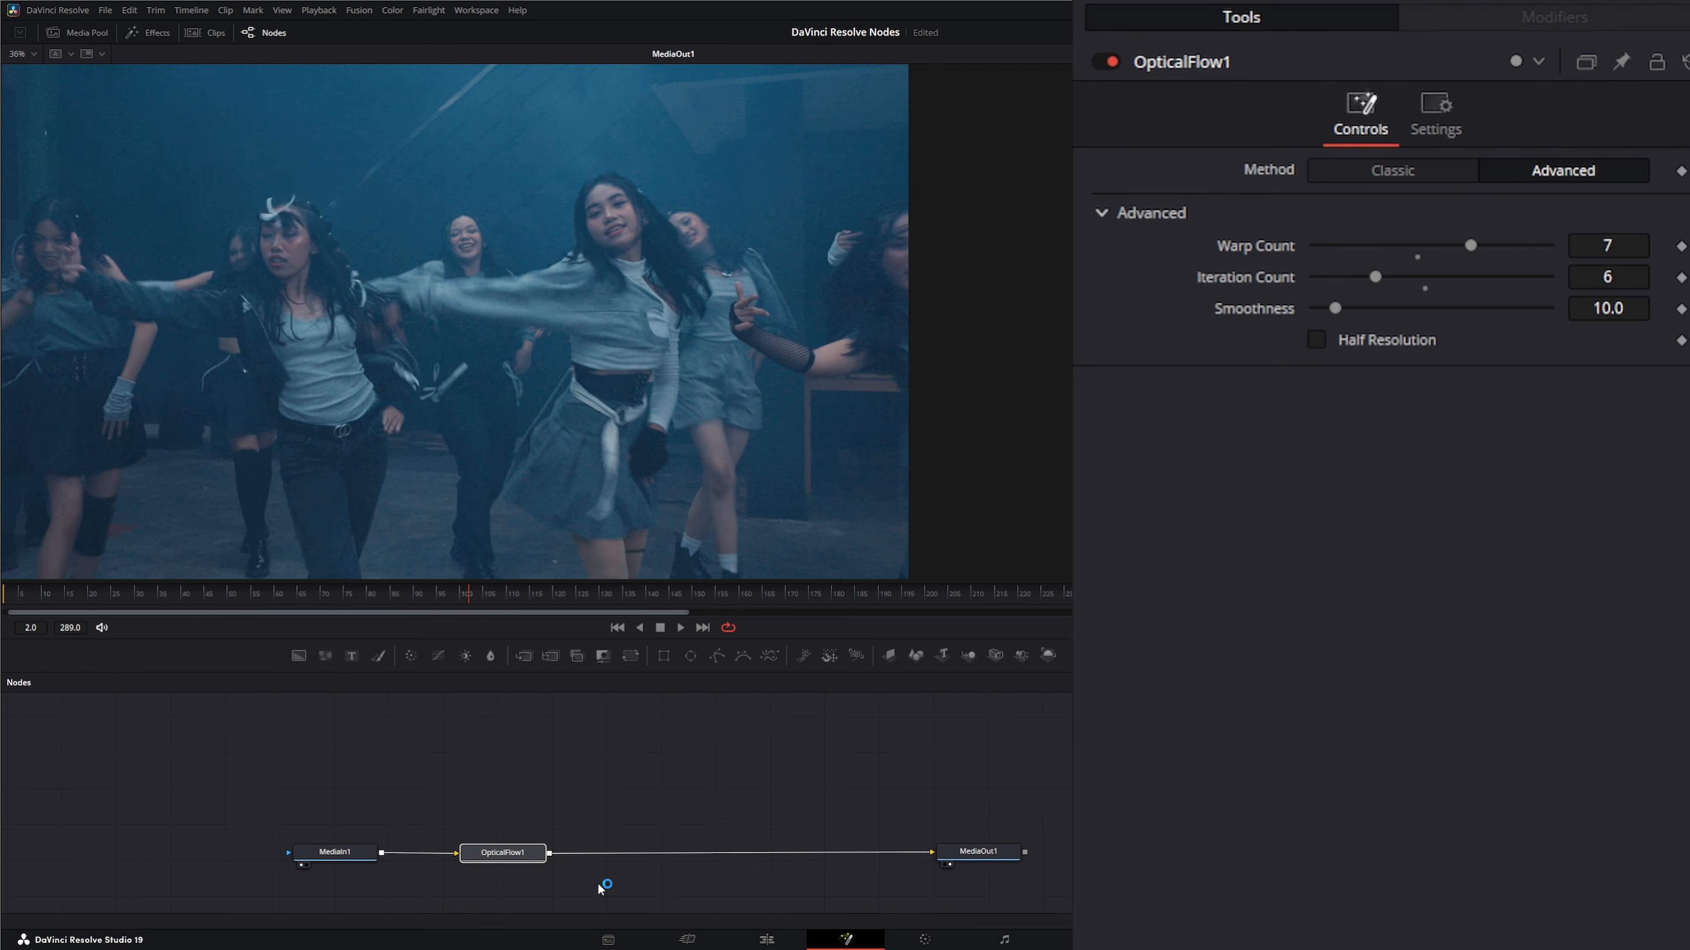
left_click(571, 786)
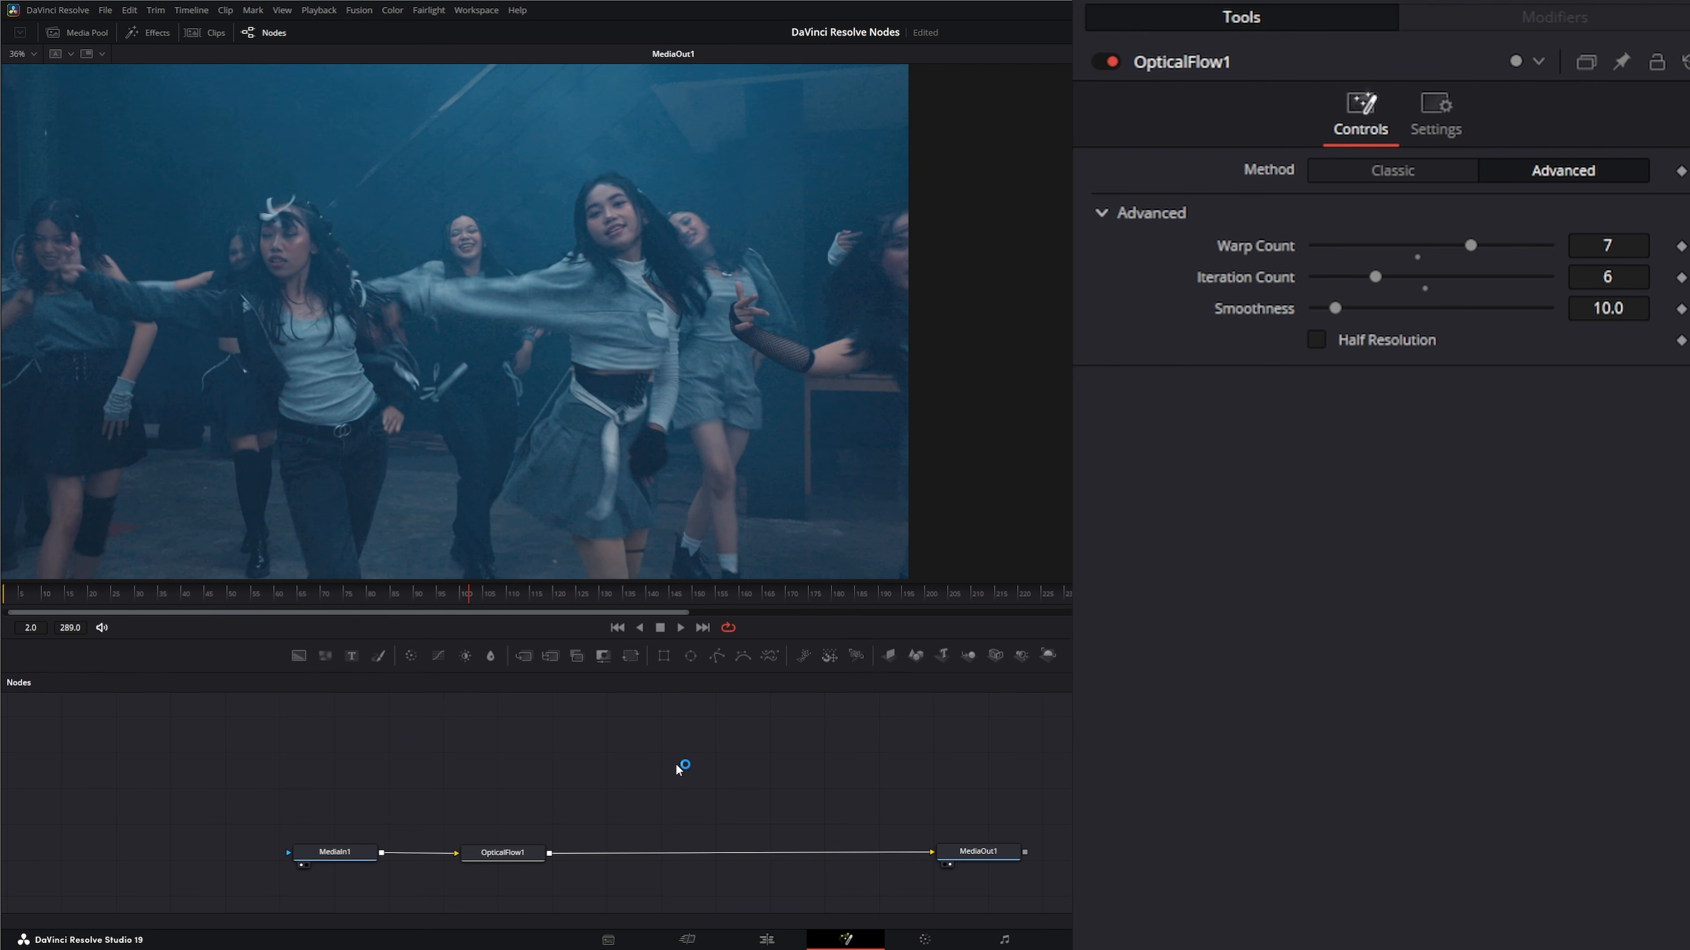
key("shift+space")
type("vec")
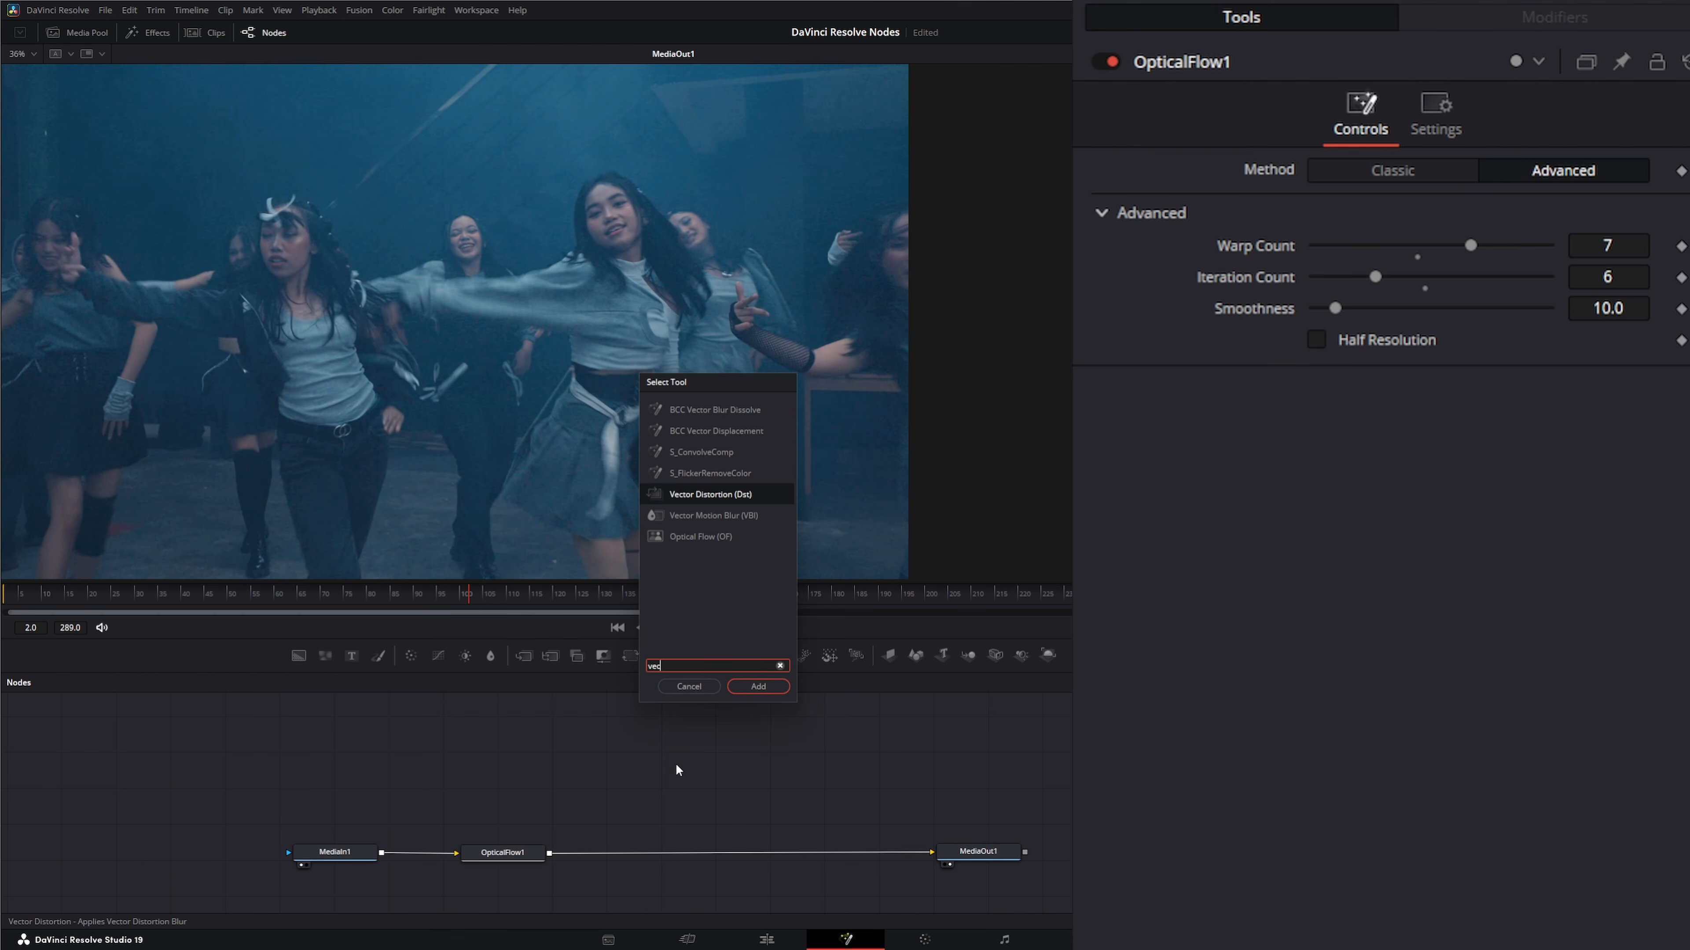
type("t")
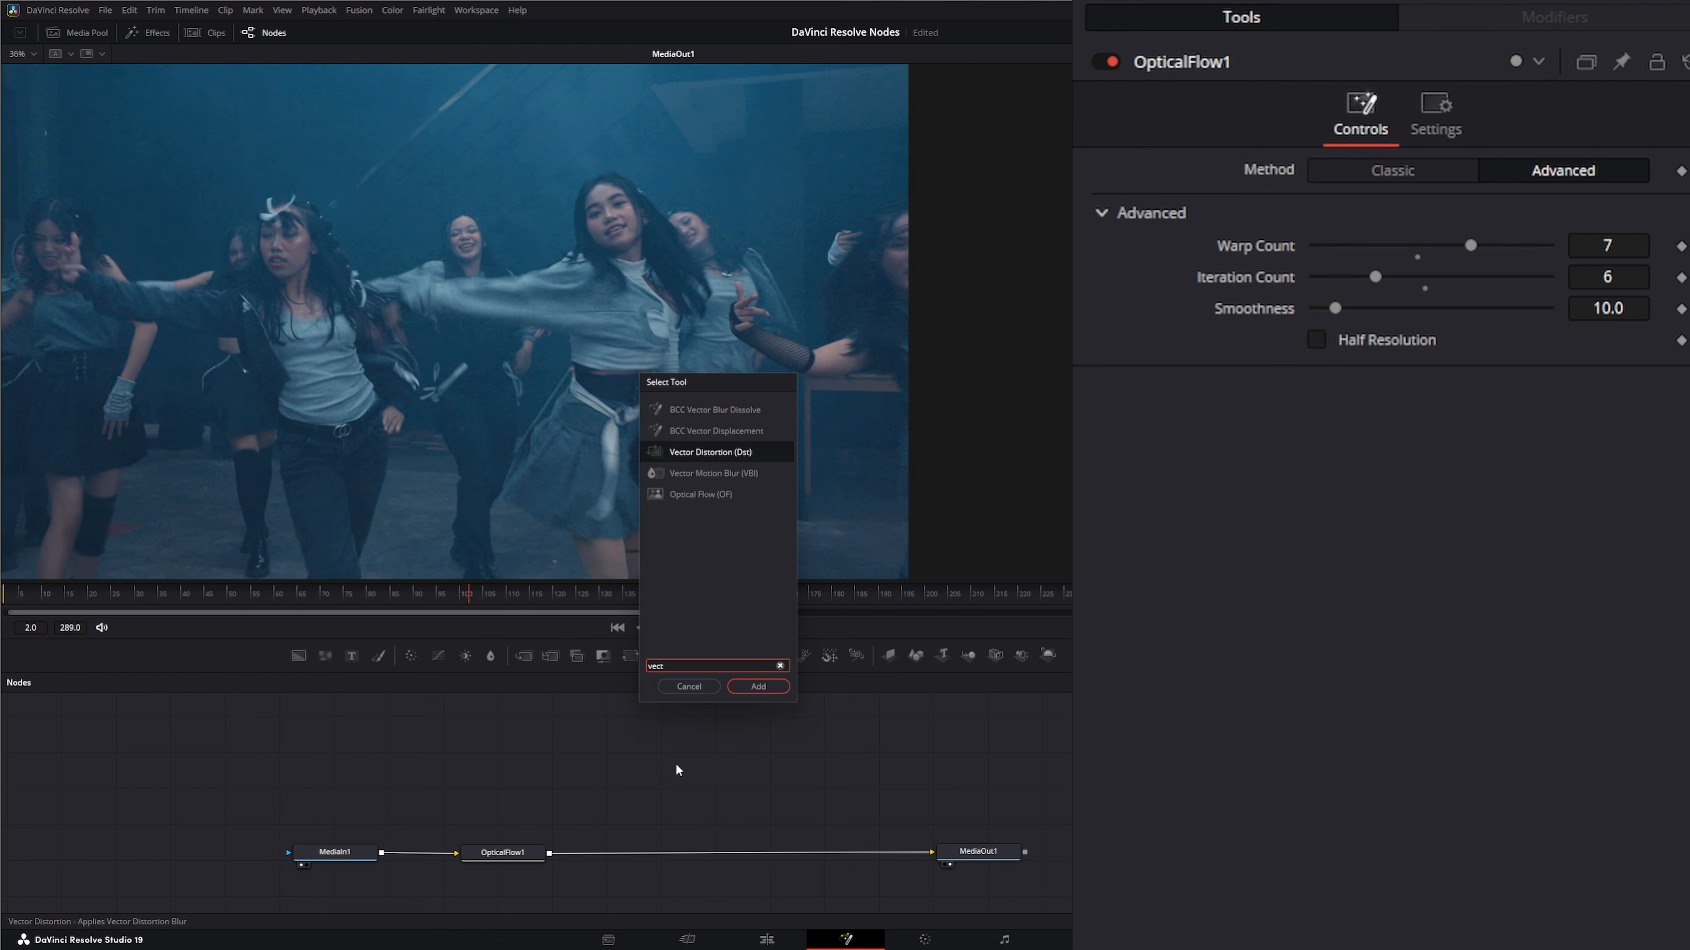
left_click(715, 475)
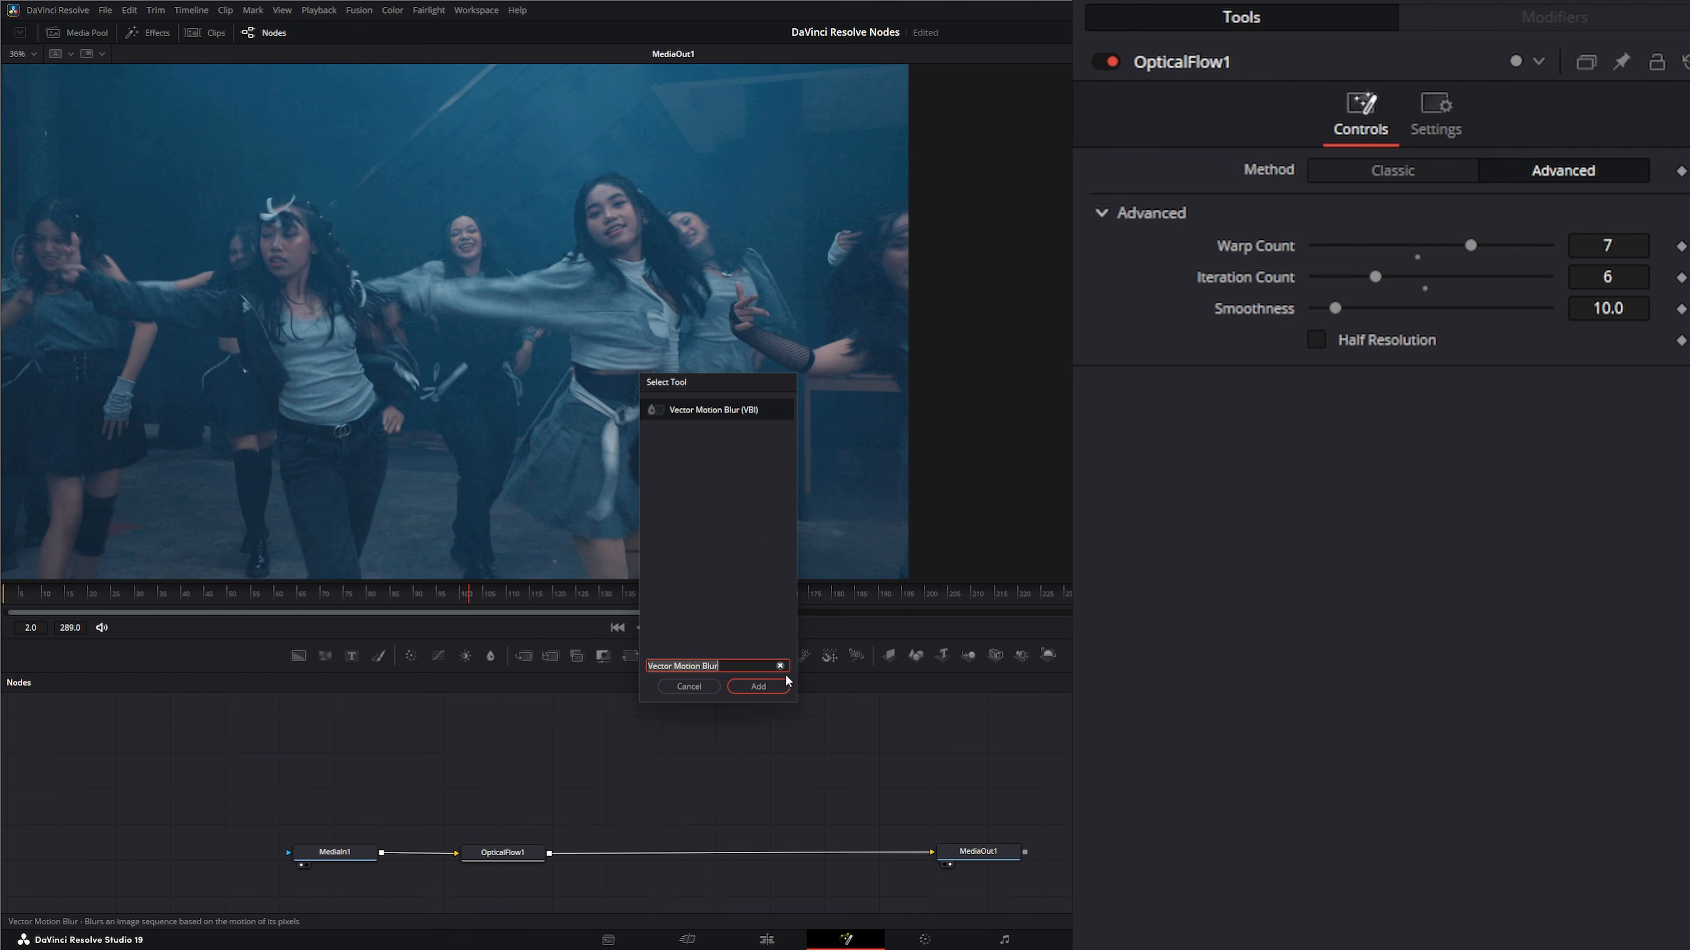
left_click(761, 686)
left_click_drag(653, 754, 698, 804)
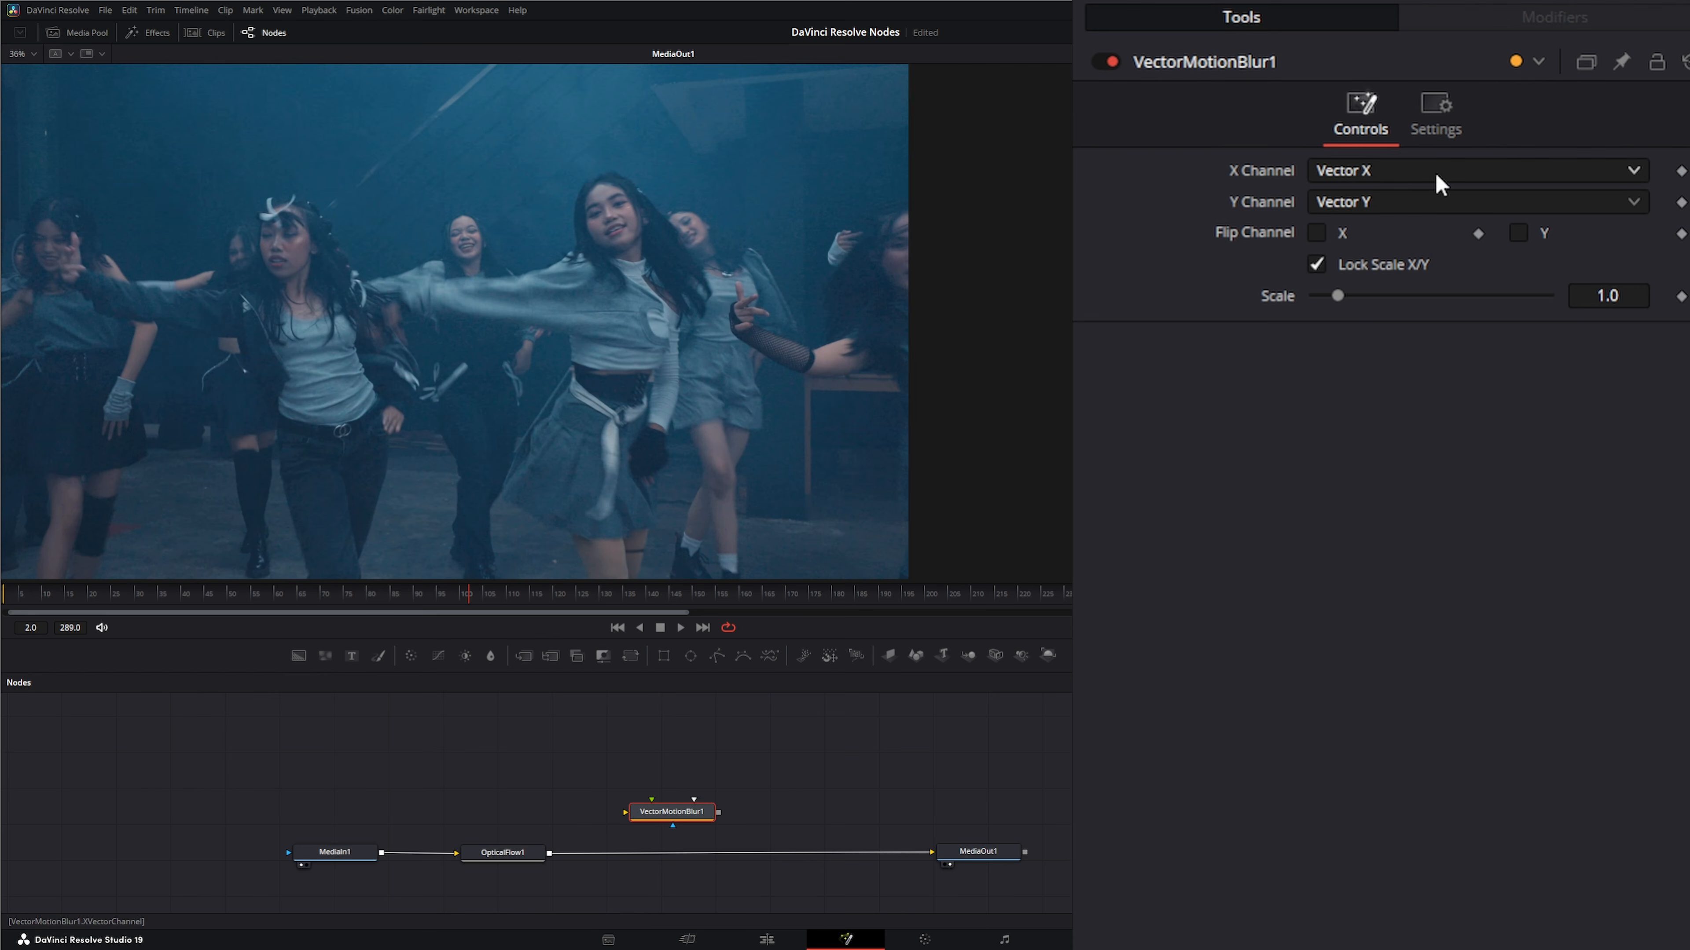
Keep the blur node's X Channel at Vector X and insert the node between OpticalFlow1 and MediaOut1.
left_click(1410, 172)
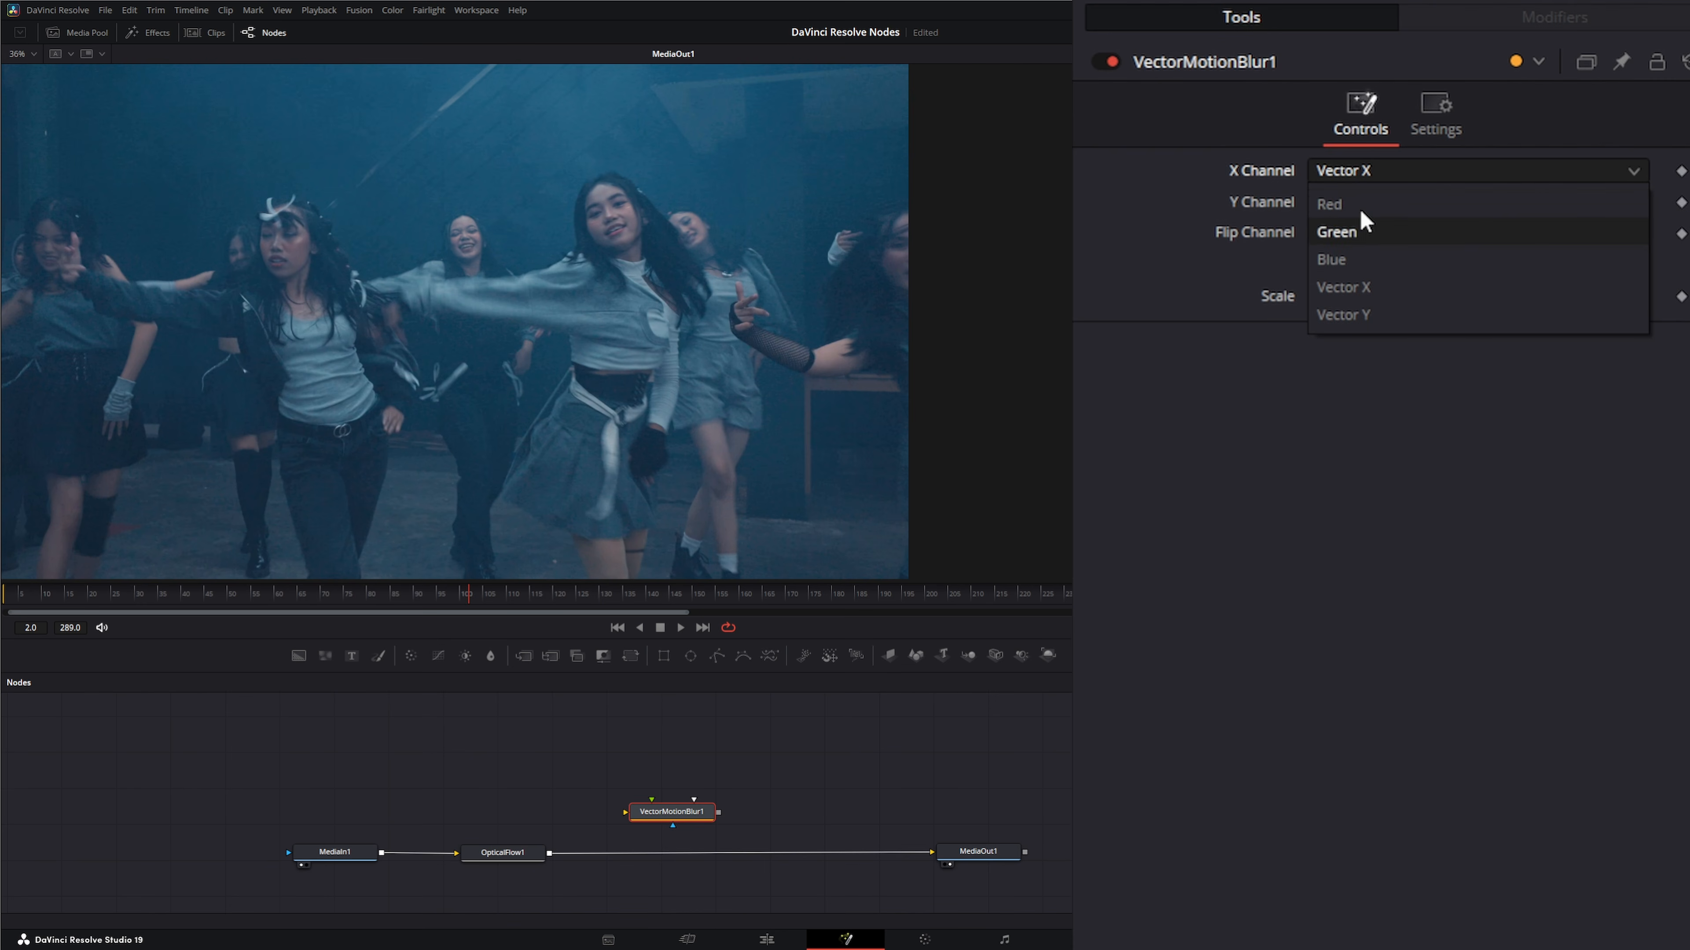
left_click(1291, 530)
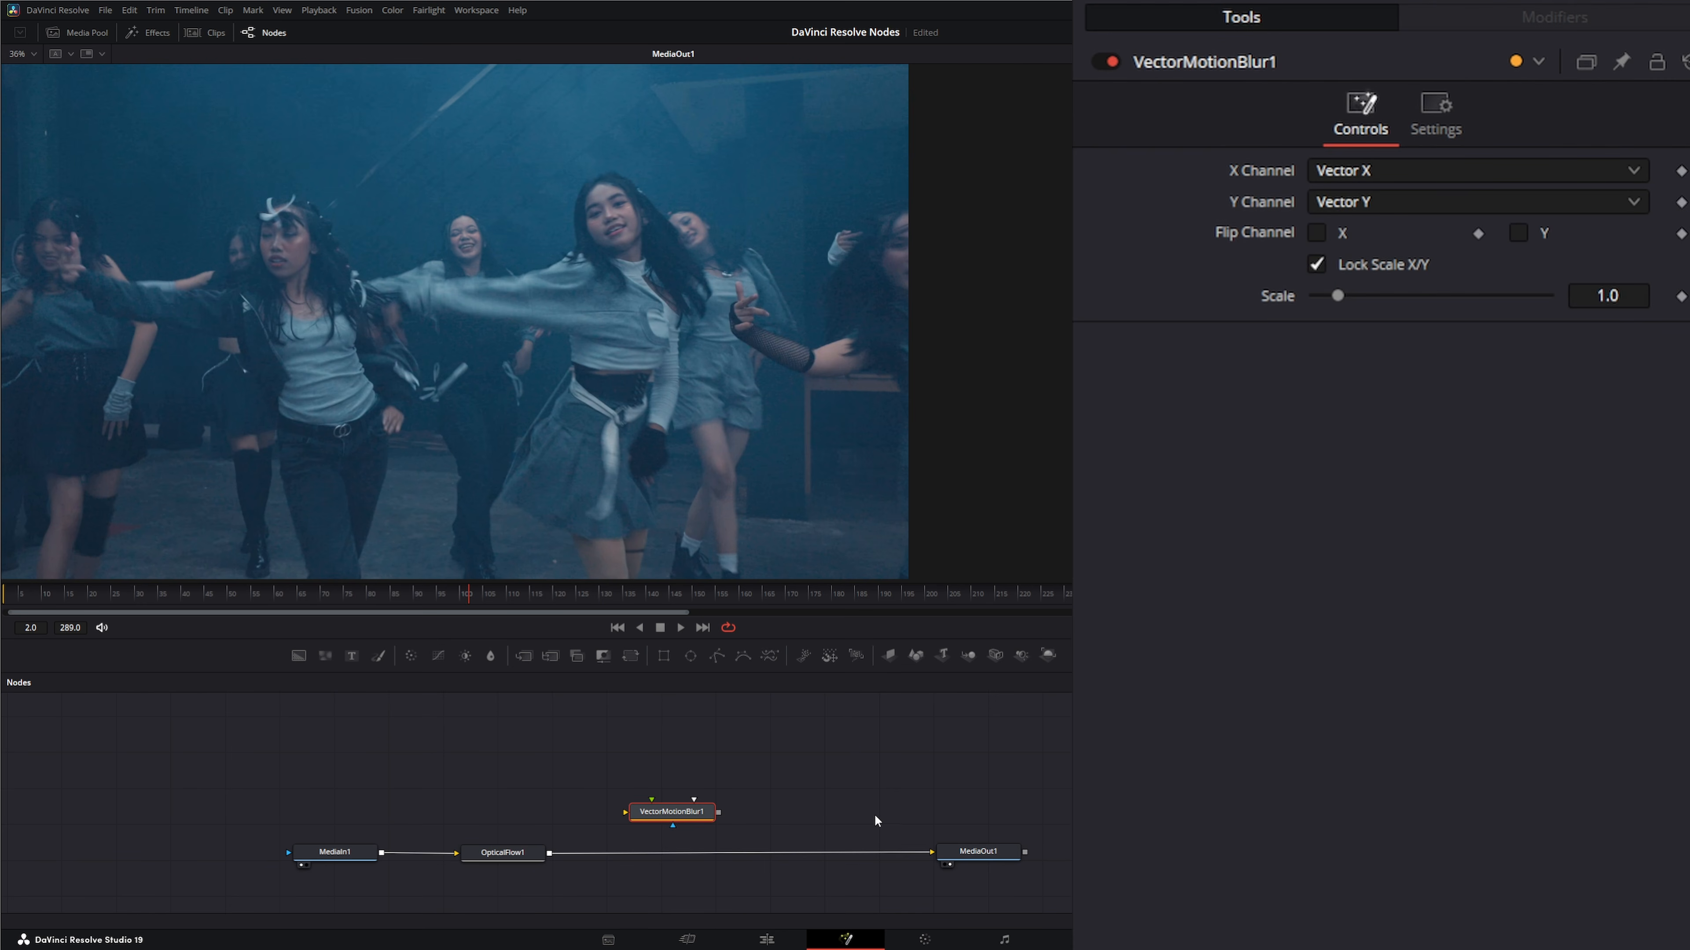
left_click_drag(667, 813, 681, 852)
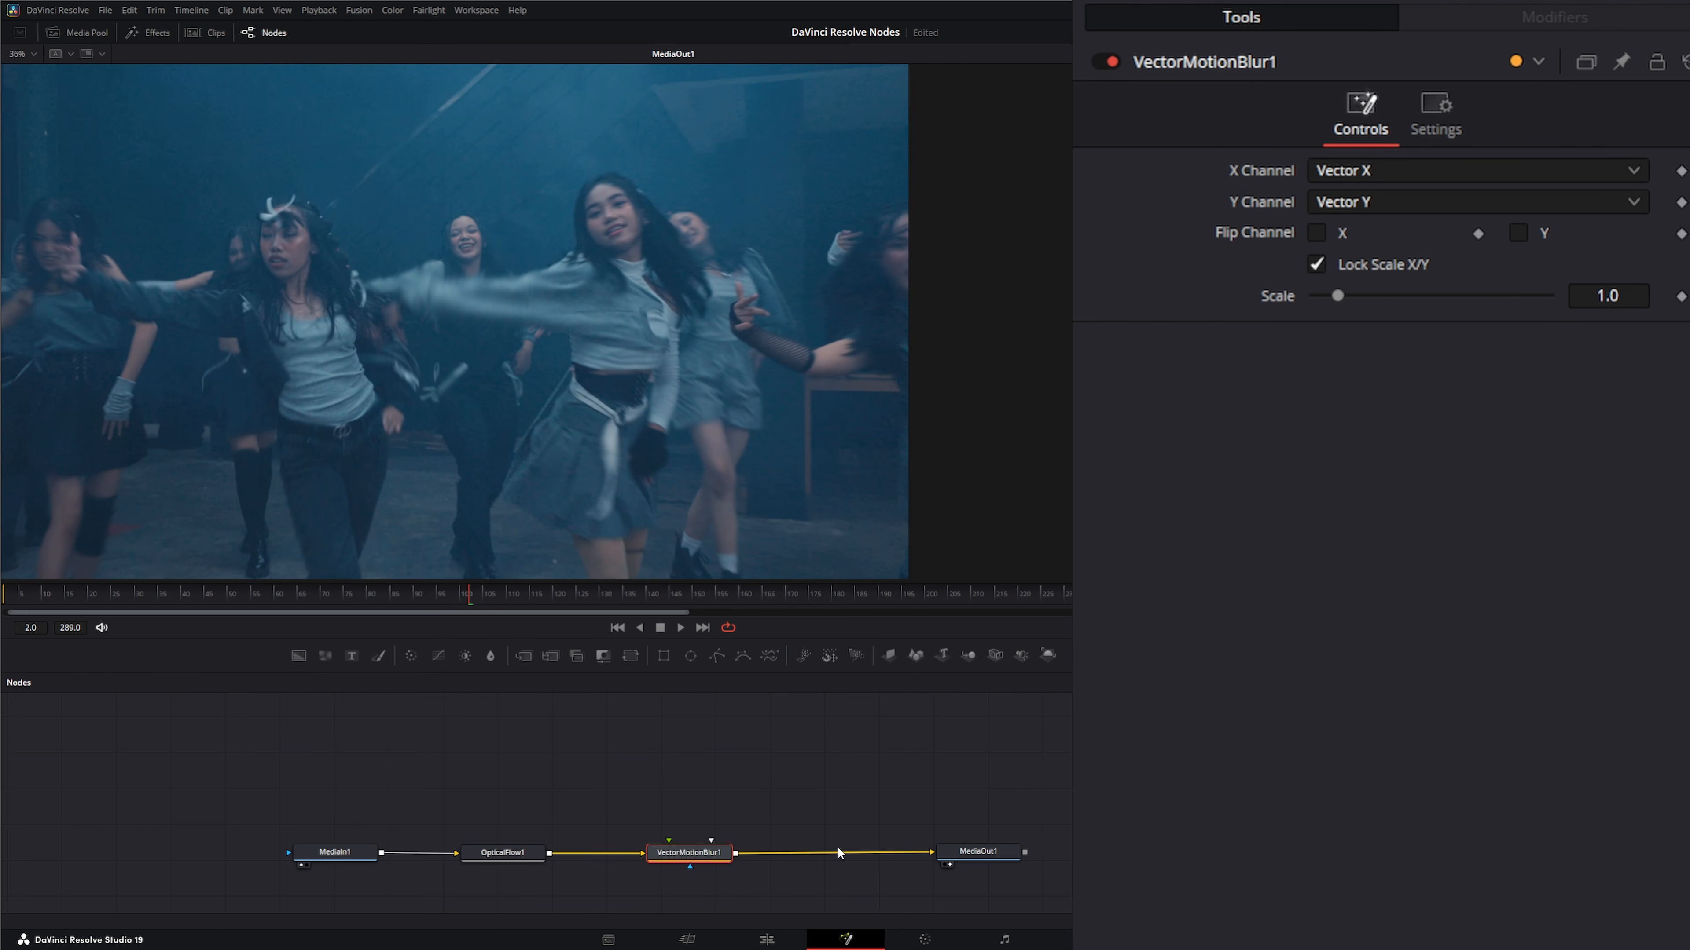
left_click_drag(991, 862, 998, 861)
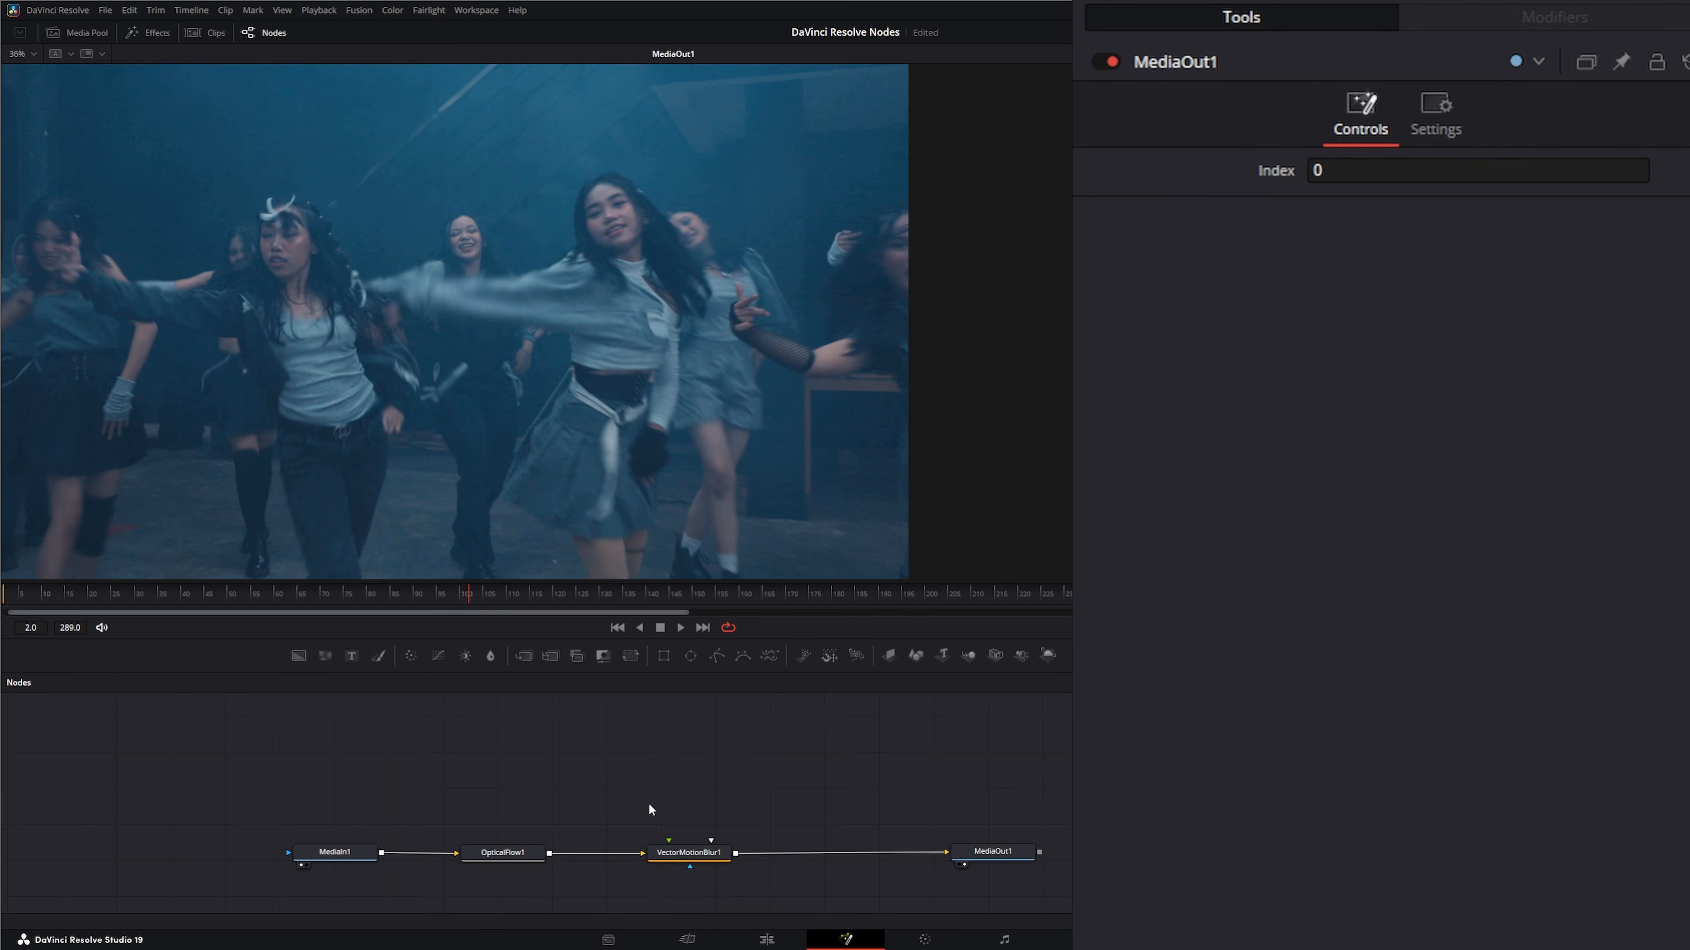
Check which vector channels the viewer offers for MediaOut1 and keep the Color display.
left_click_drag(608, 782, 753, 865)
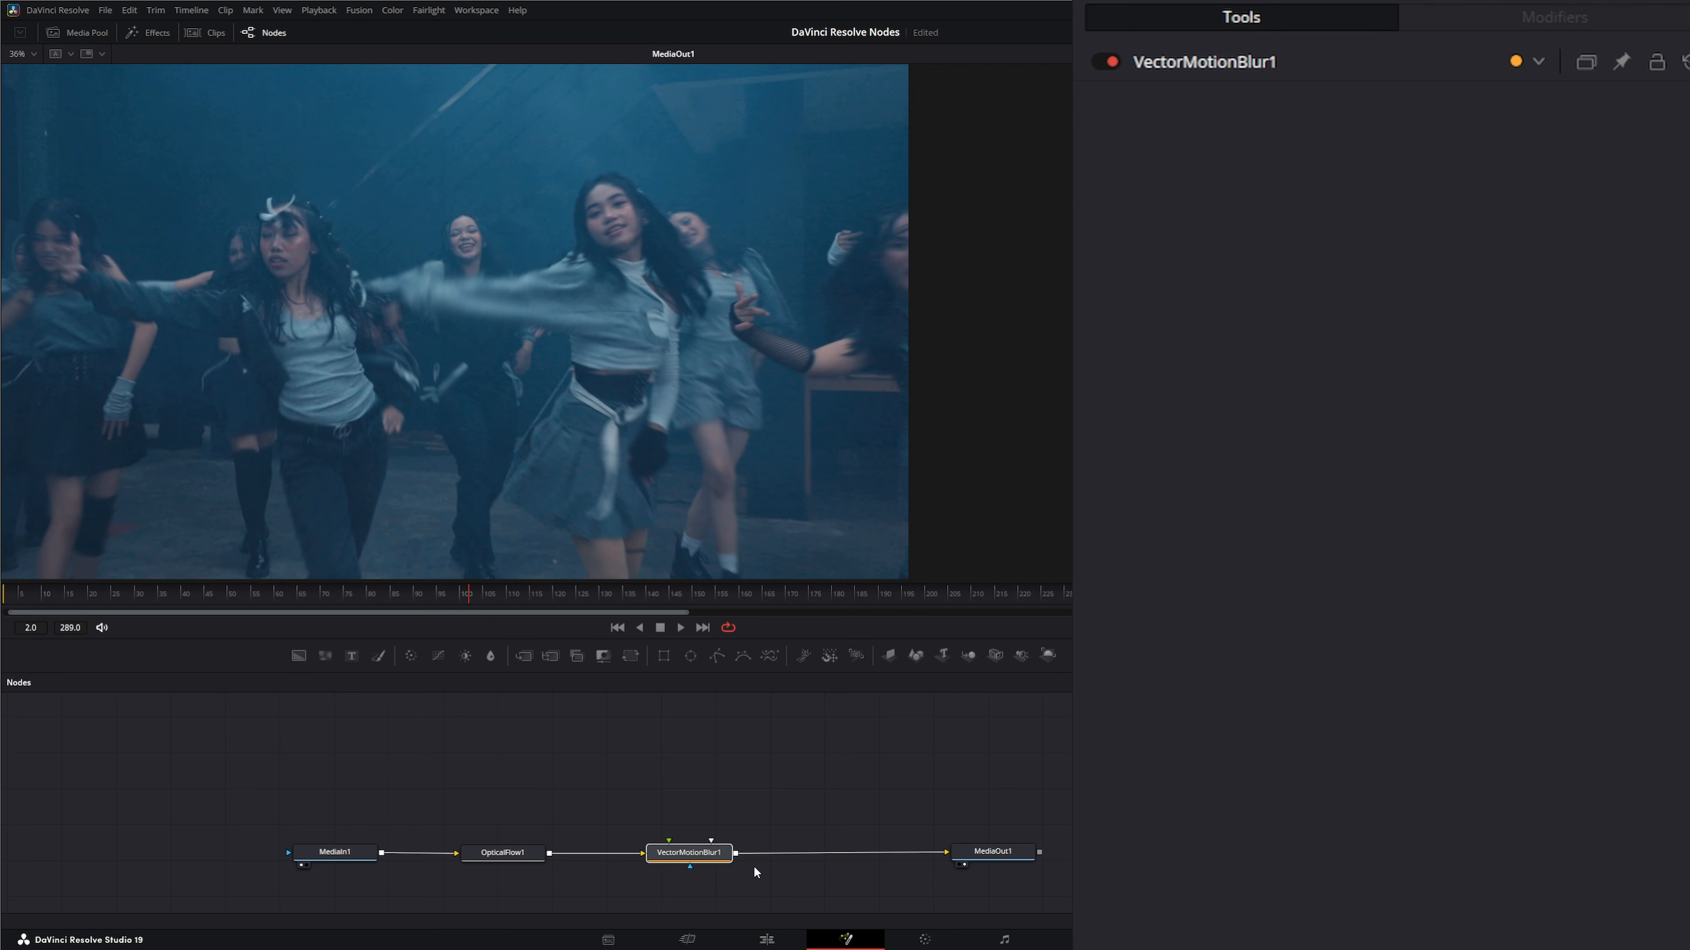
left_click(996, 854)
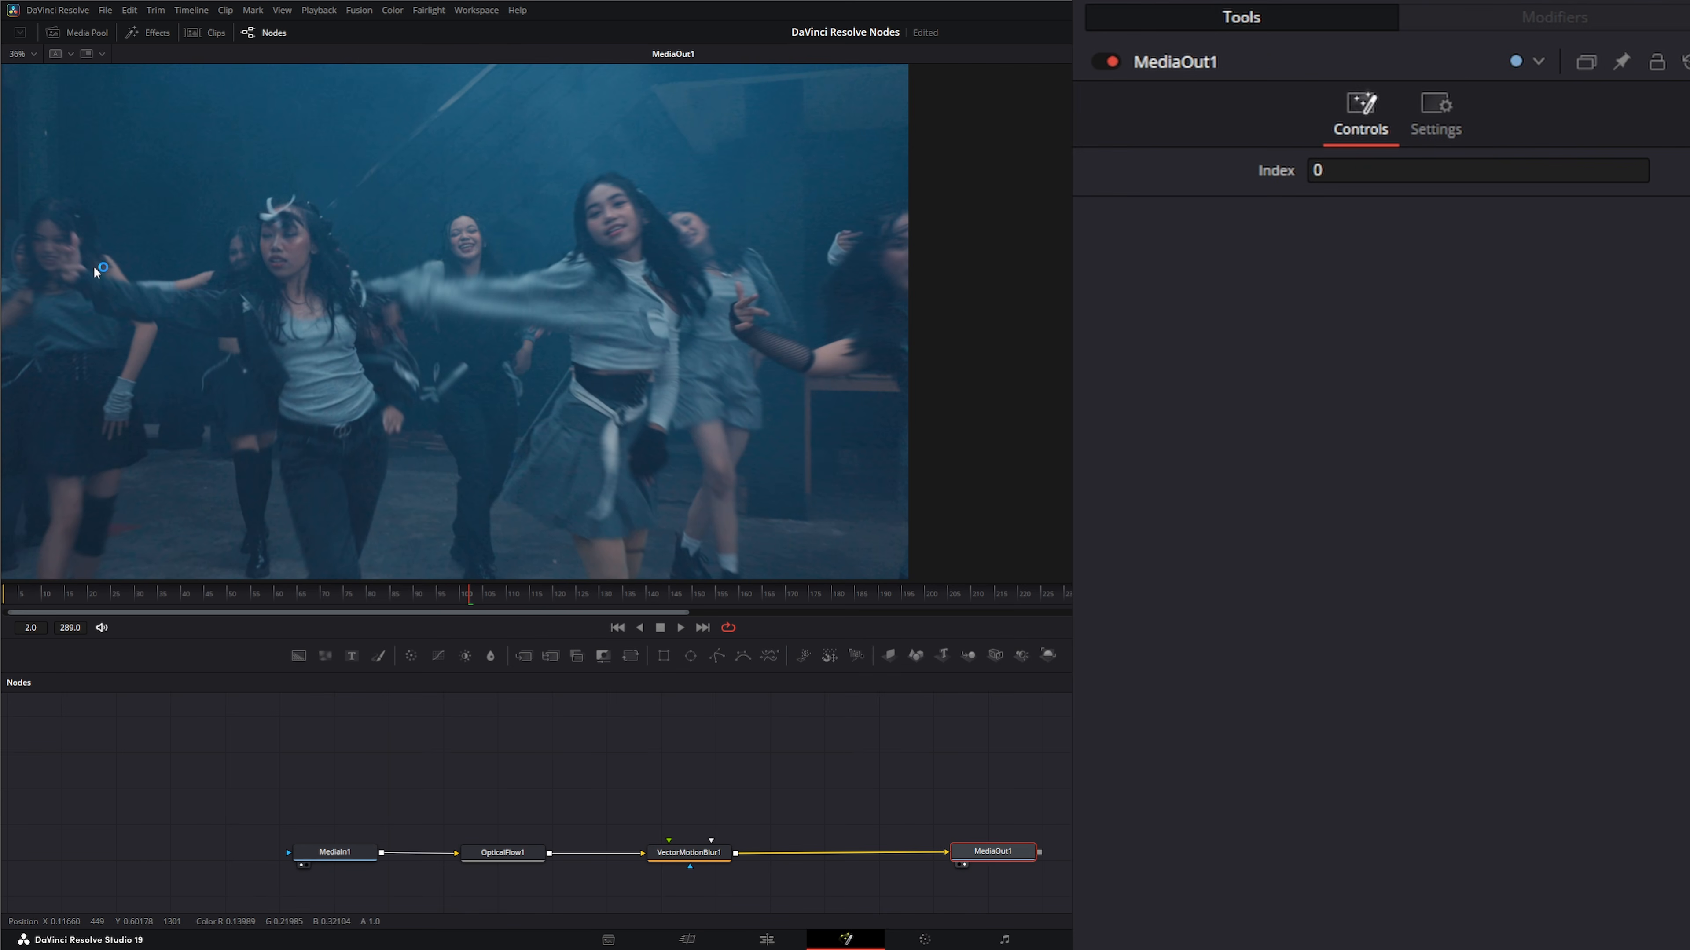
right_click(101, 246)
mouse_move(160, 269)
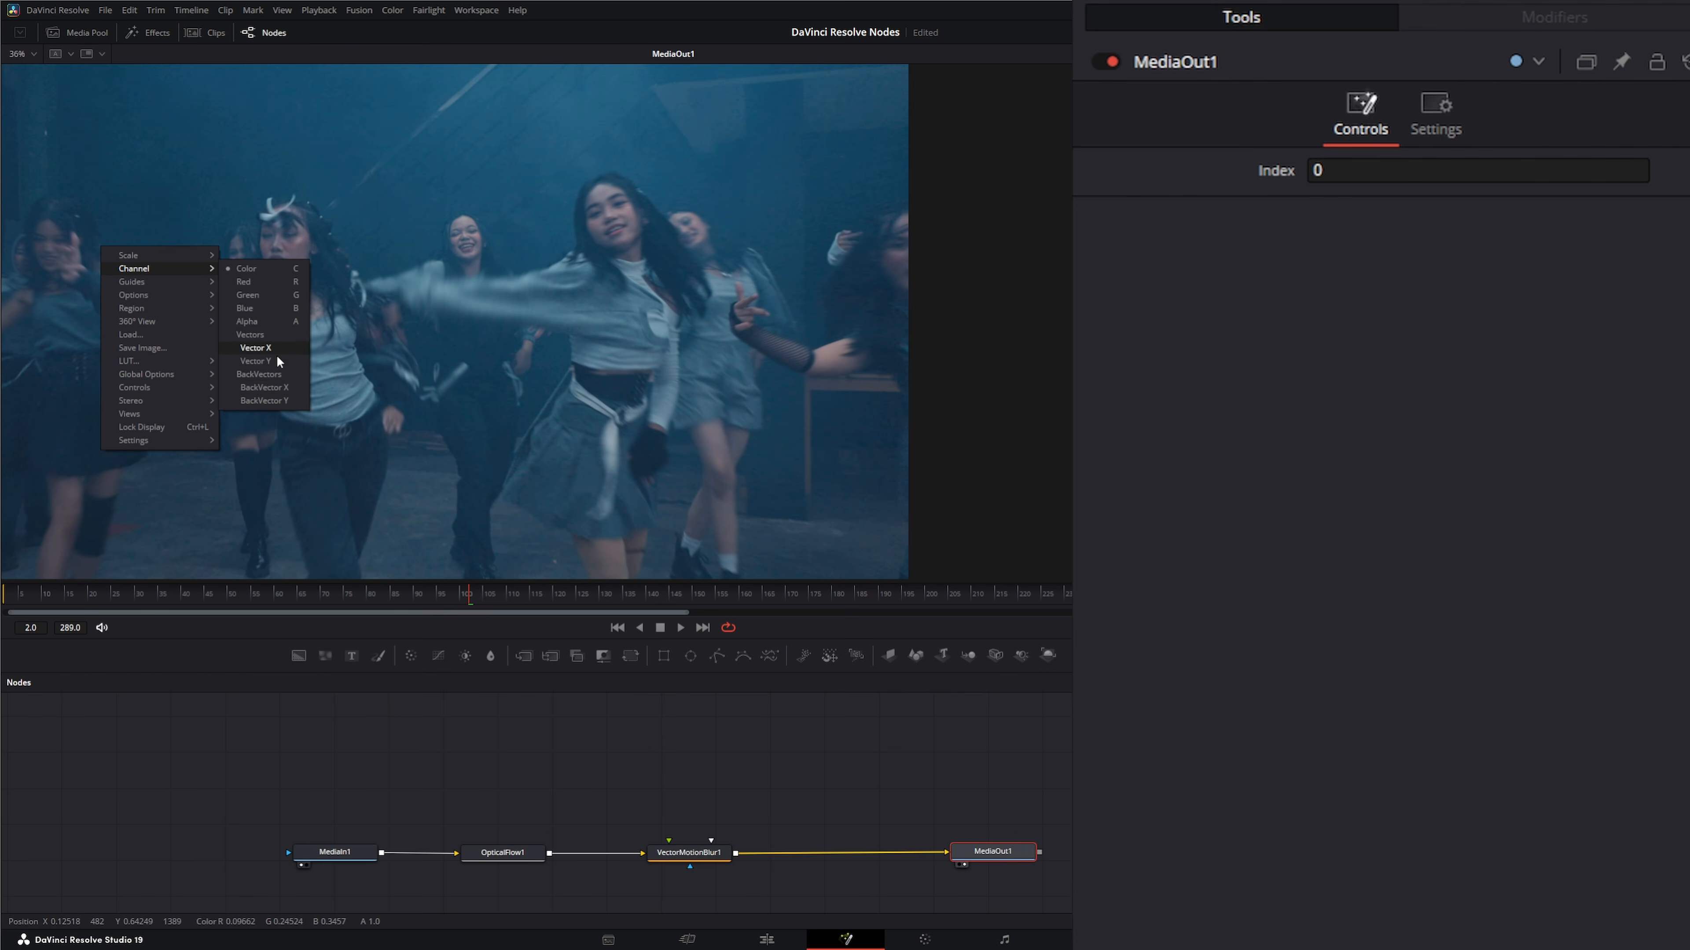
left_click(605, 769)
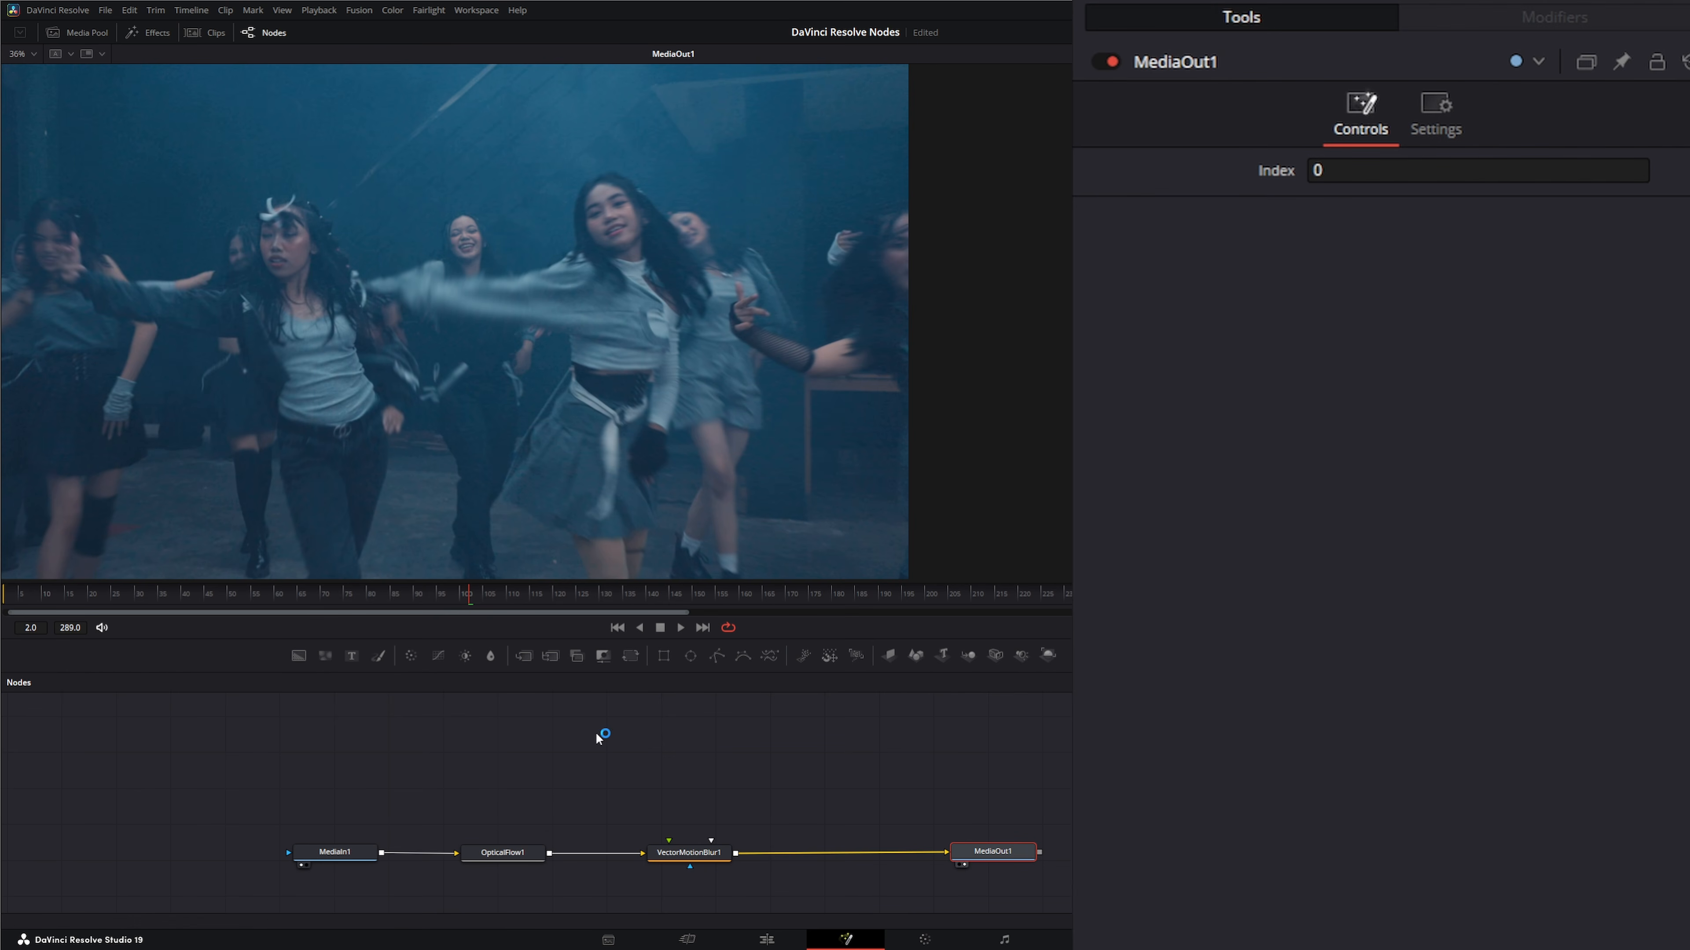
Try a Scale of 5.42 on VectorMotionBlur1 and play the clip from the start.
left_click(701, 849)
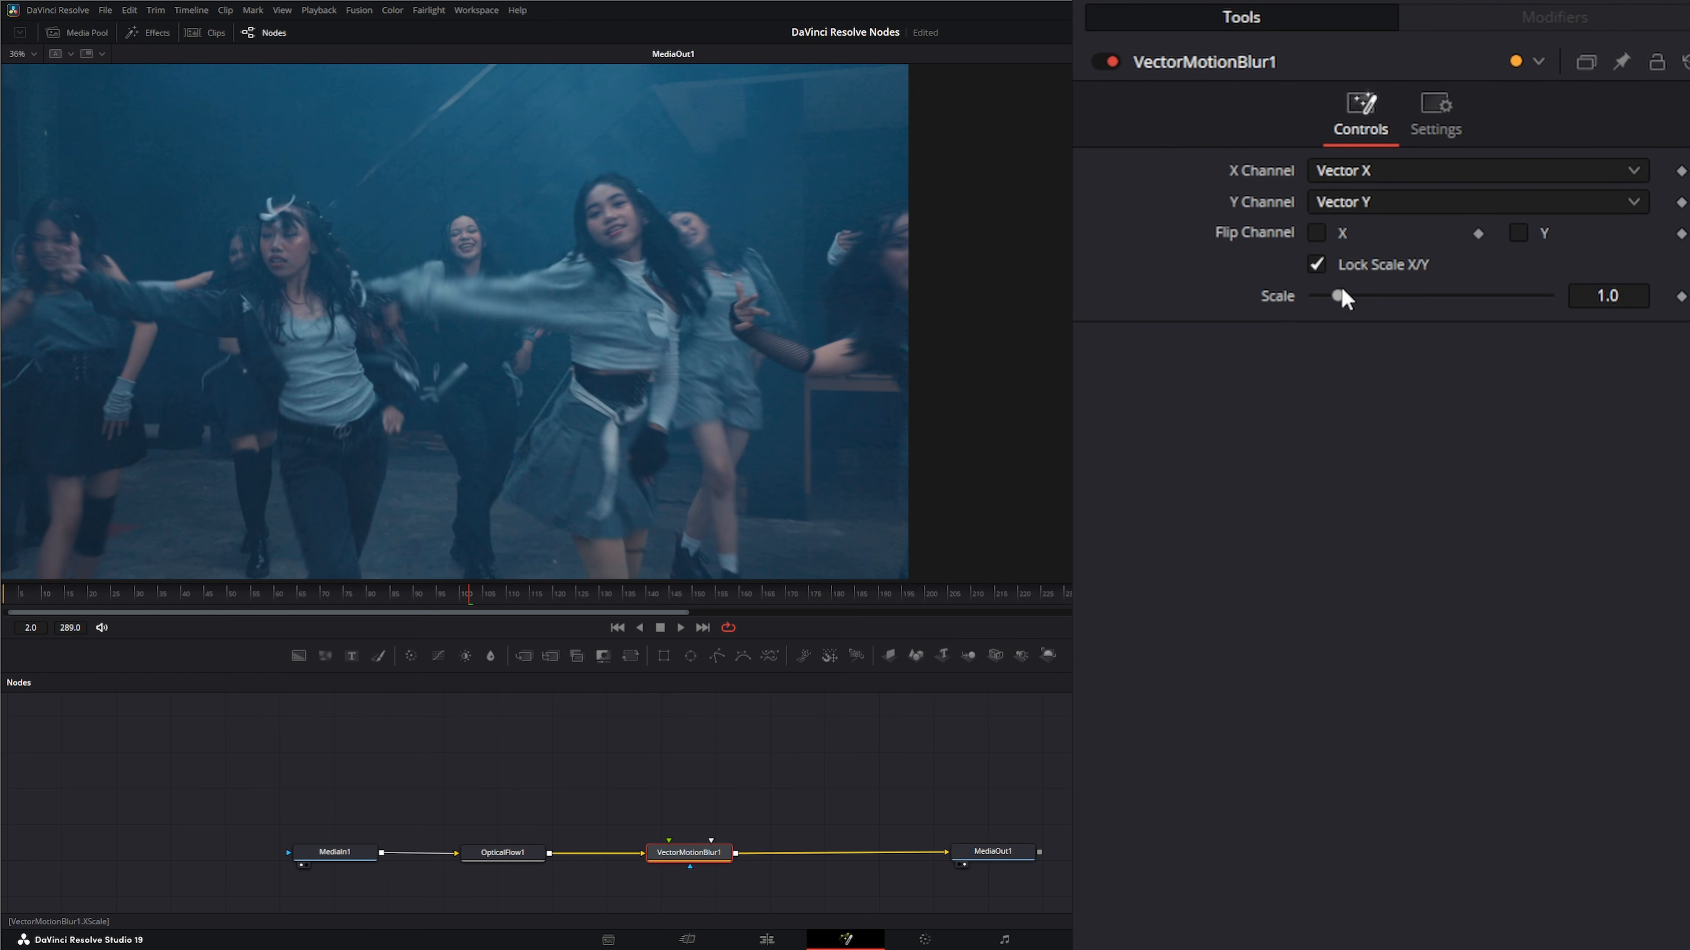
left_click_drag(1338, 297, 1390, 301)
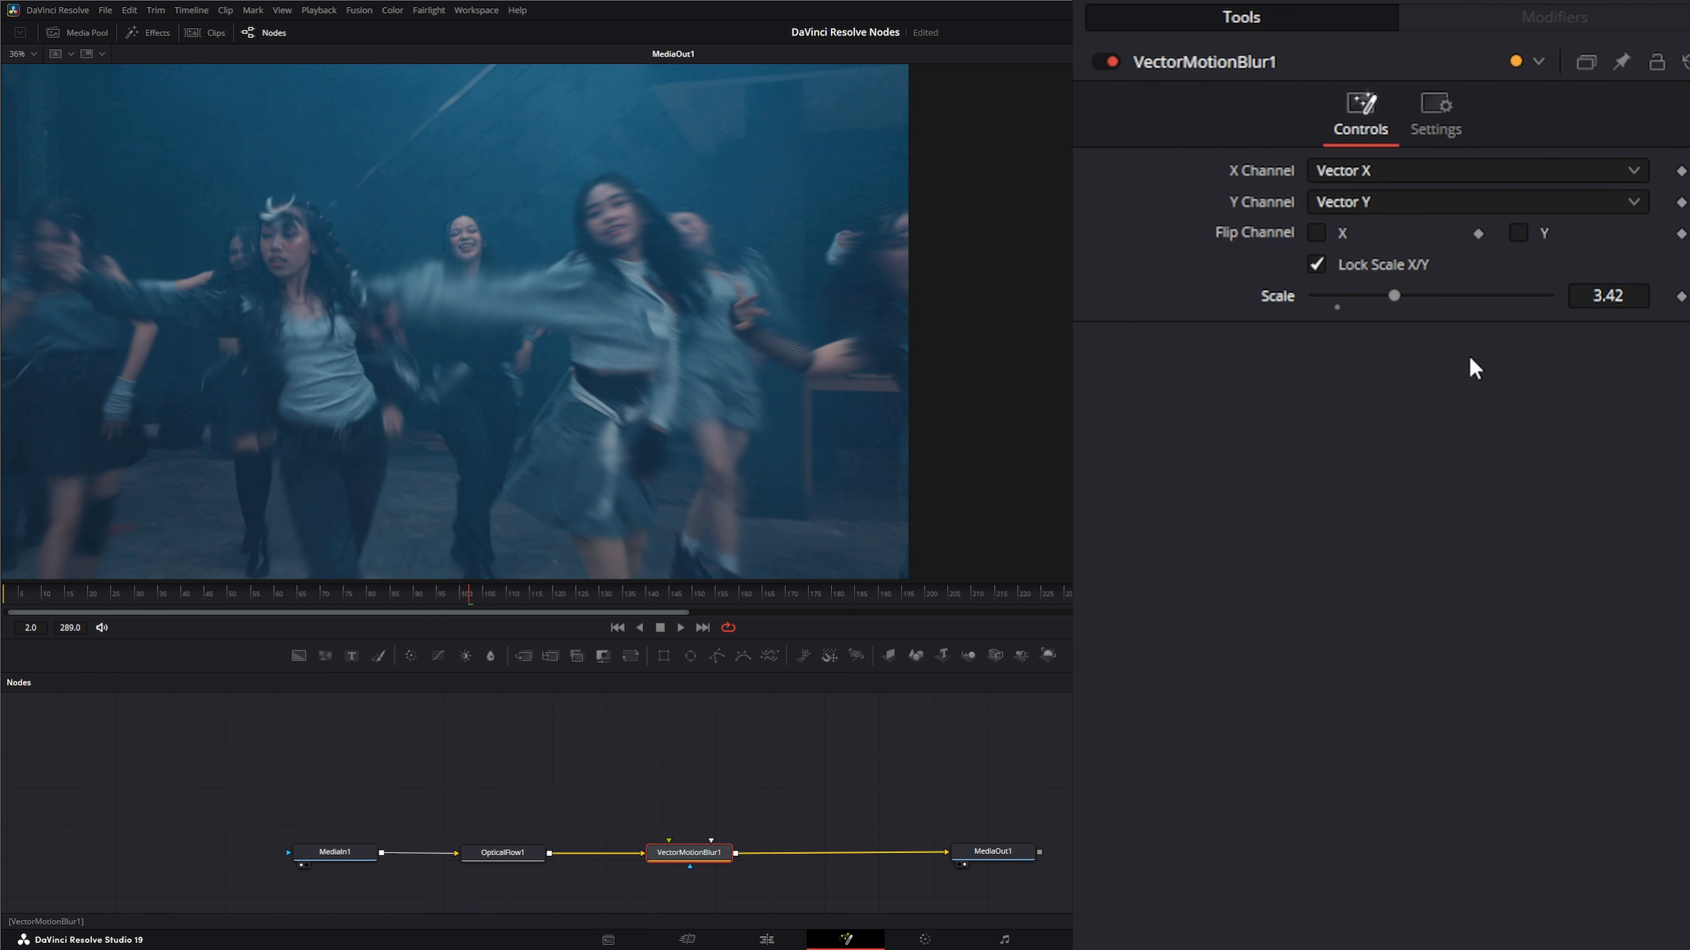
left_click(1446, 297)
left_click(1476, 293)
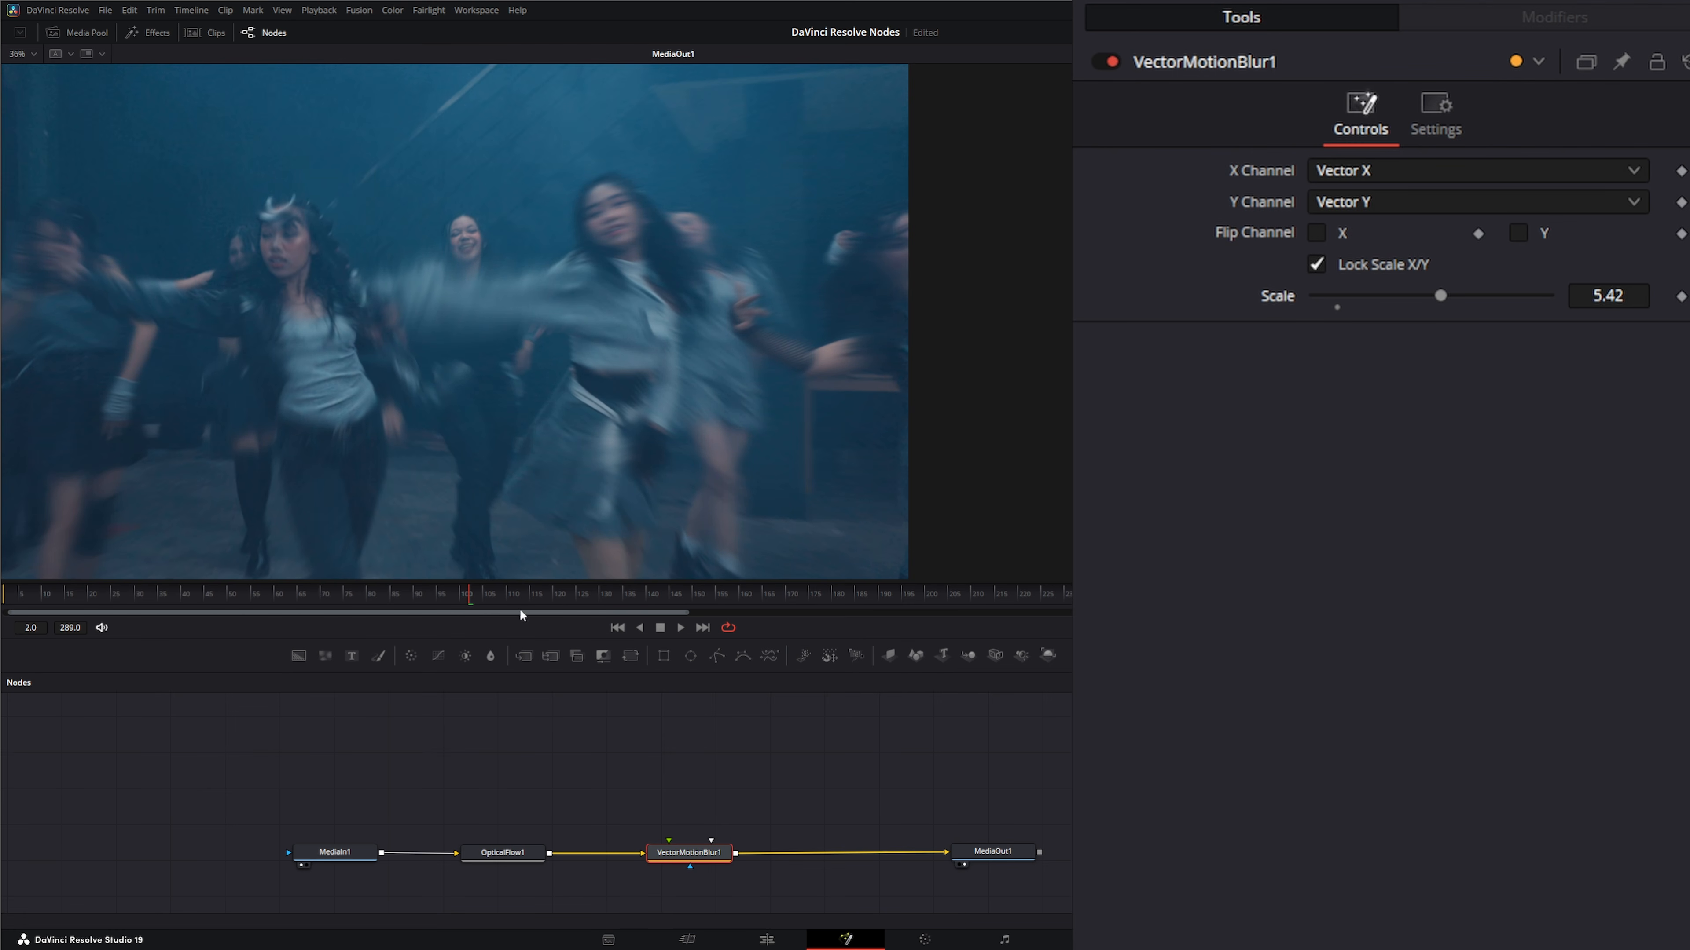
left_click(618, 628)
left_click(680, 627)
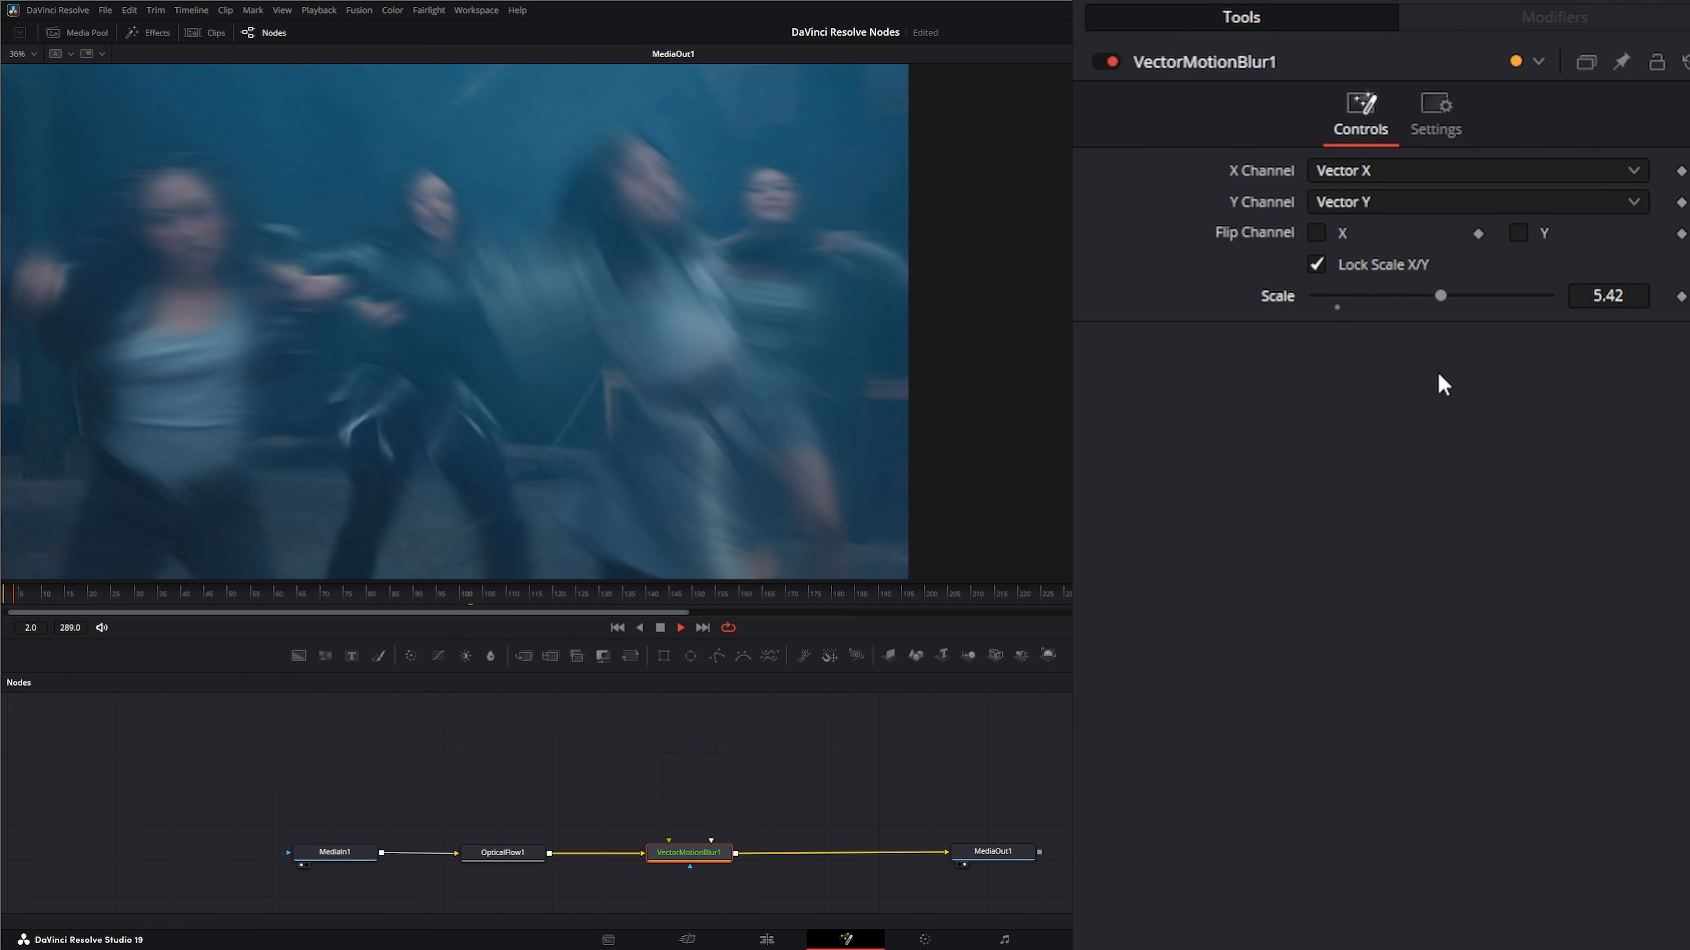
Reset VectorMotionBlur1's Scale to 1.0 and select the OpticalFlow1 node.
left_click(1336, 295)
left_click(1337, 306)
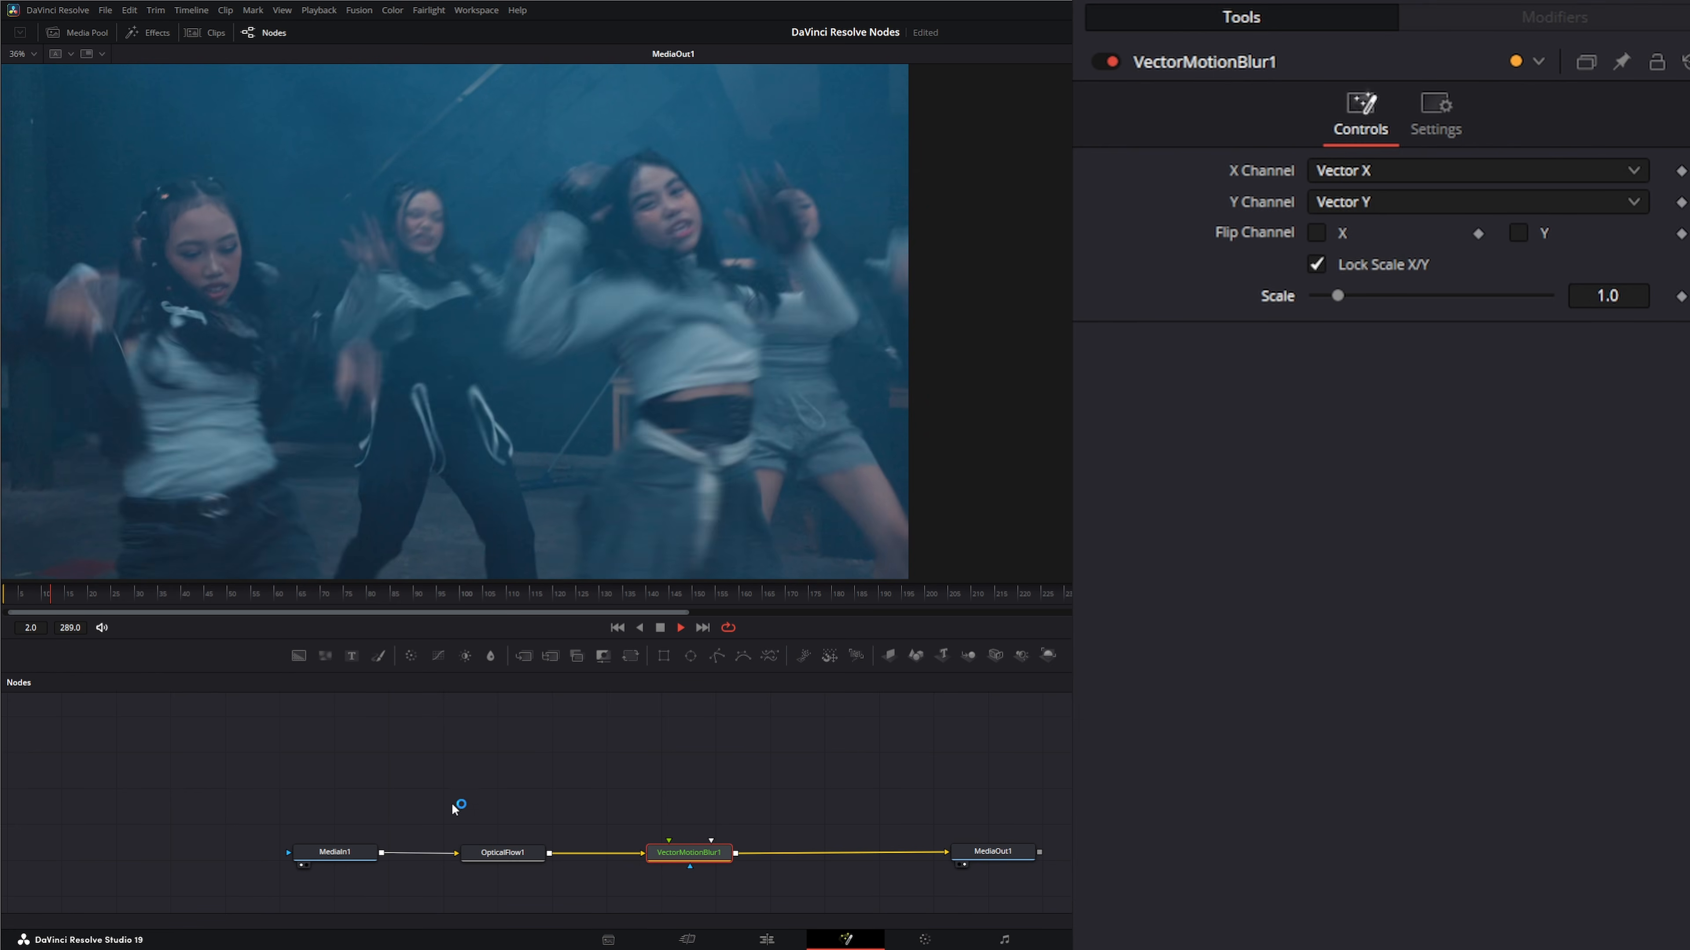
left_click_drag(414, 776, 572, 893)
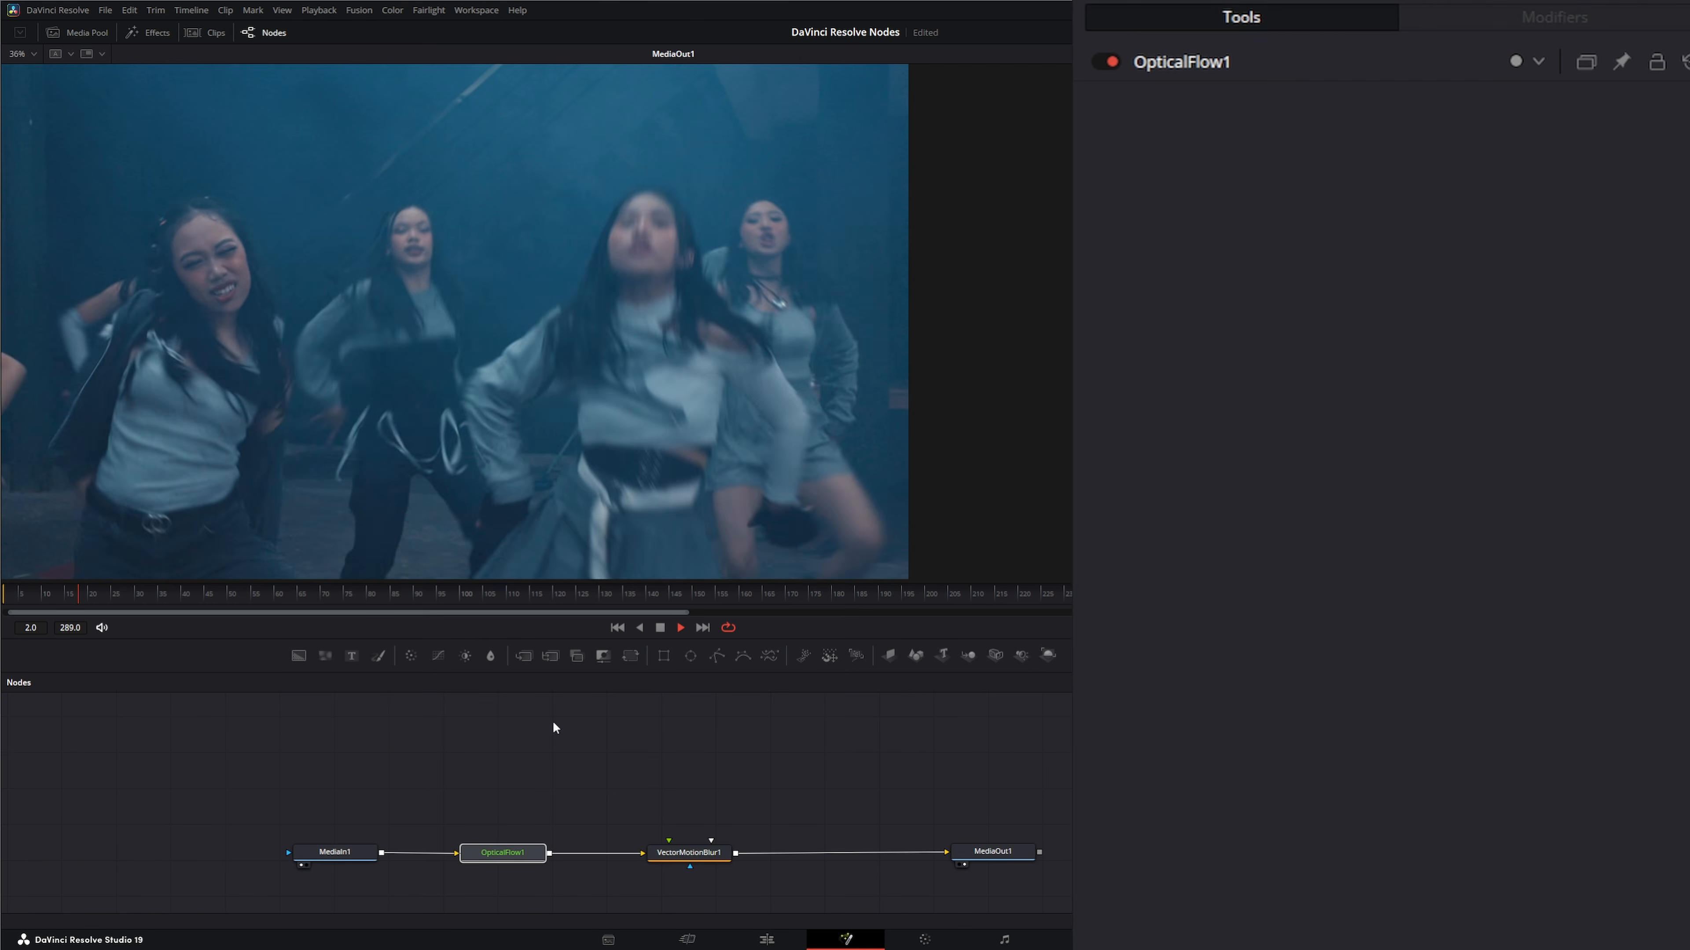